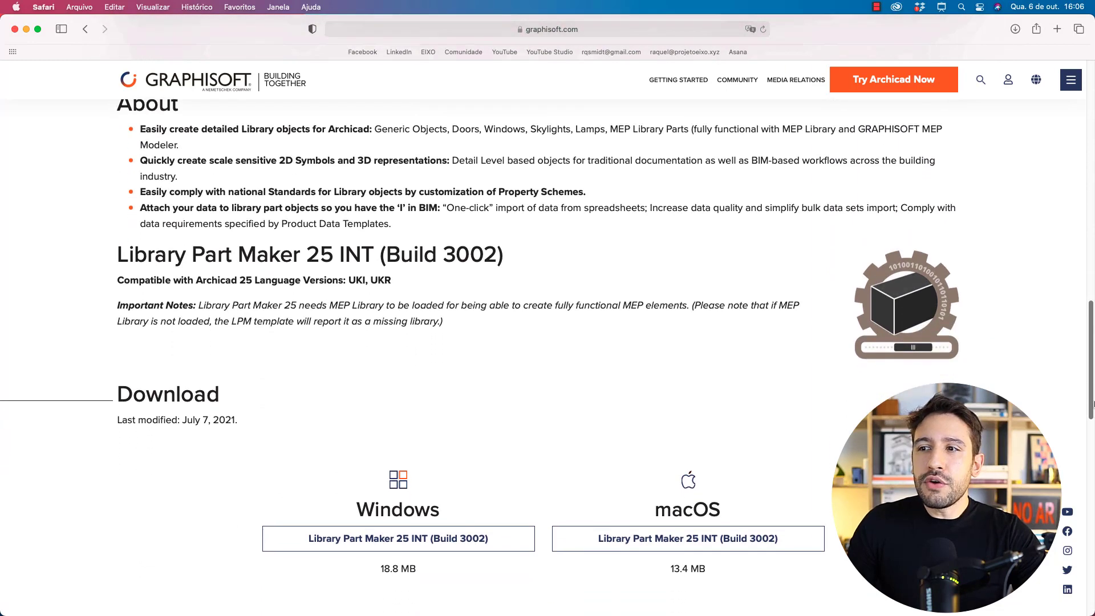
drag(251, 397, 548, 527)
drag(545, 382, 826, 539)
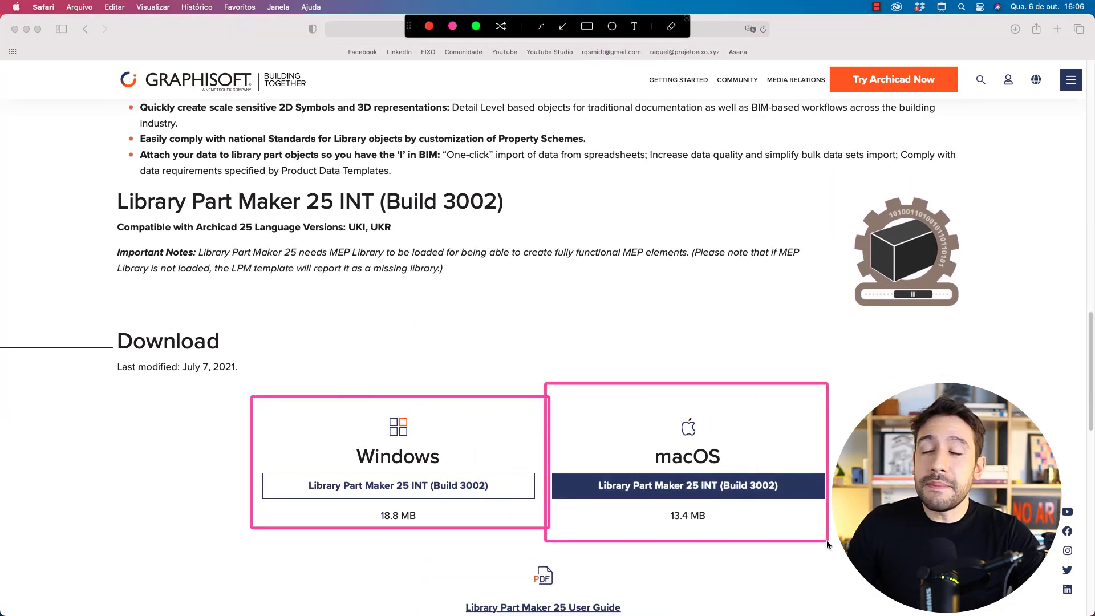
key(Escape)
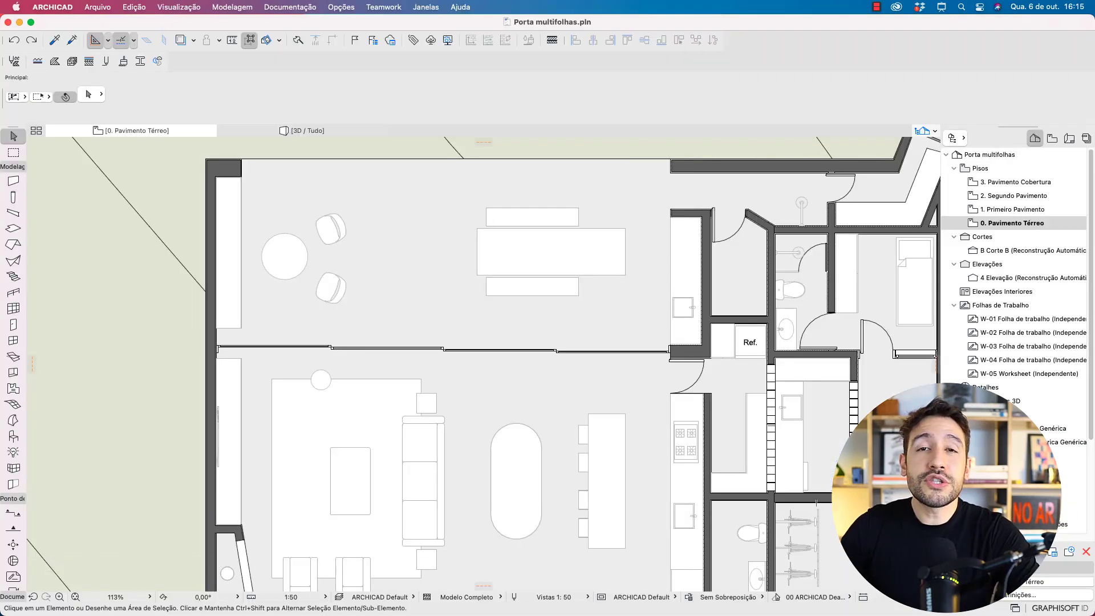
key(ctrl+alt+a)
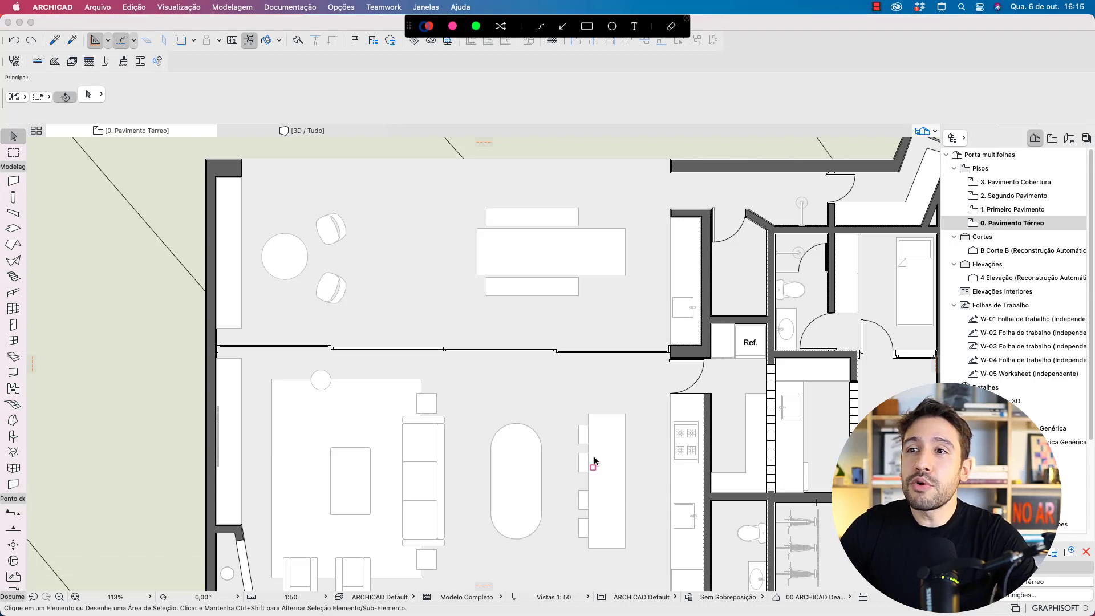
drag(173, 305, 702, 391)
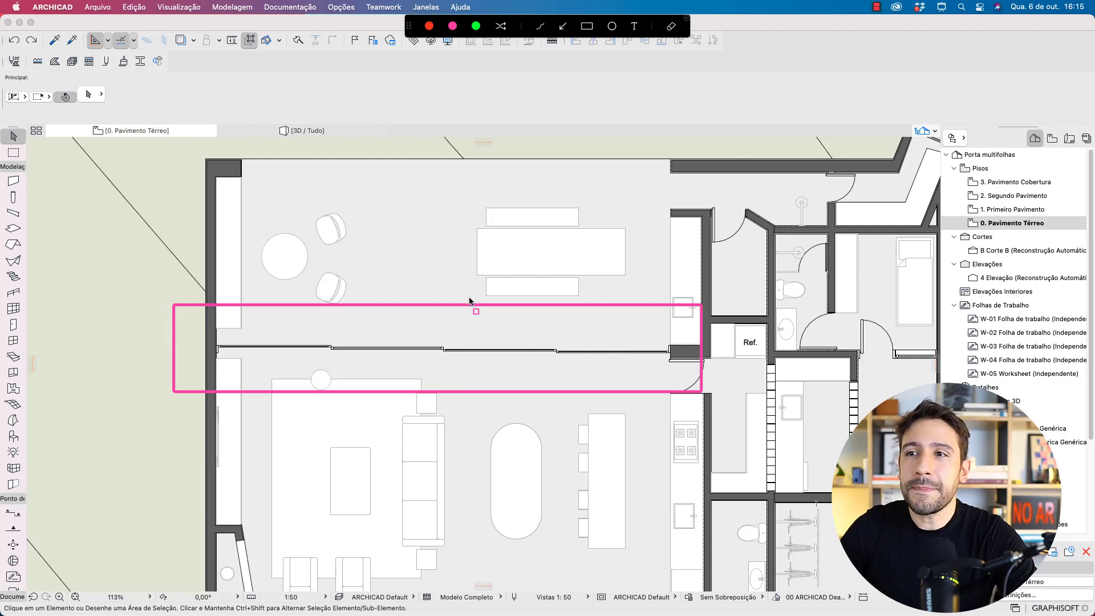
key(Escape)
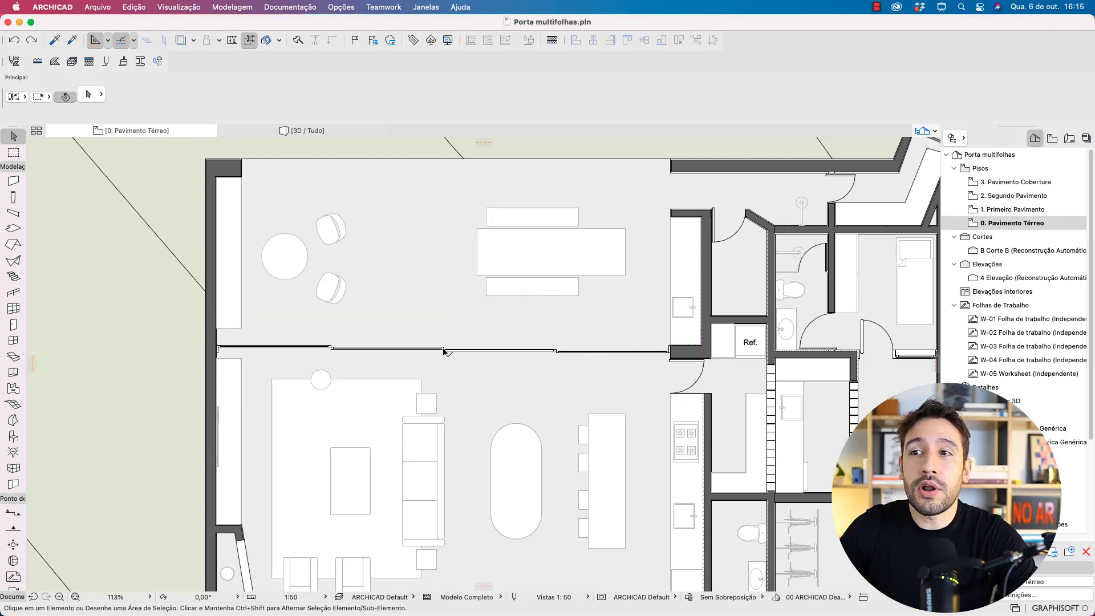
Step: Delete the thin wall with its four-leaf sliding door between the dining and living areas on the ground floor plan
click(444, 350)
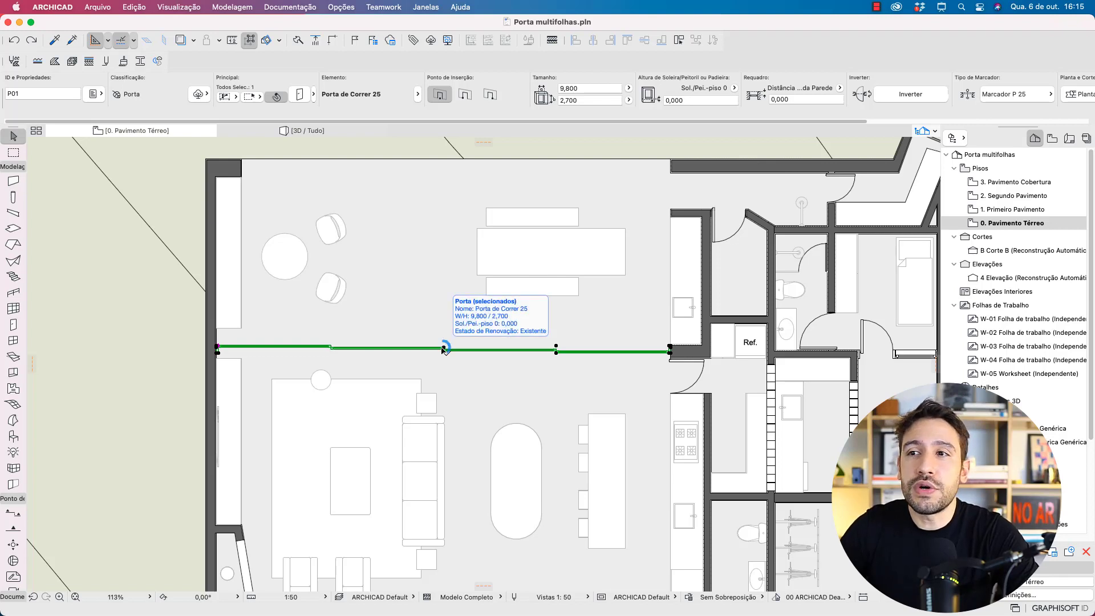
key(Escape)
click(434, 349)
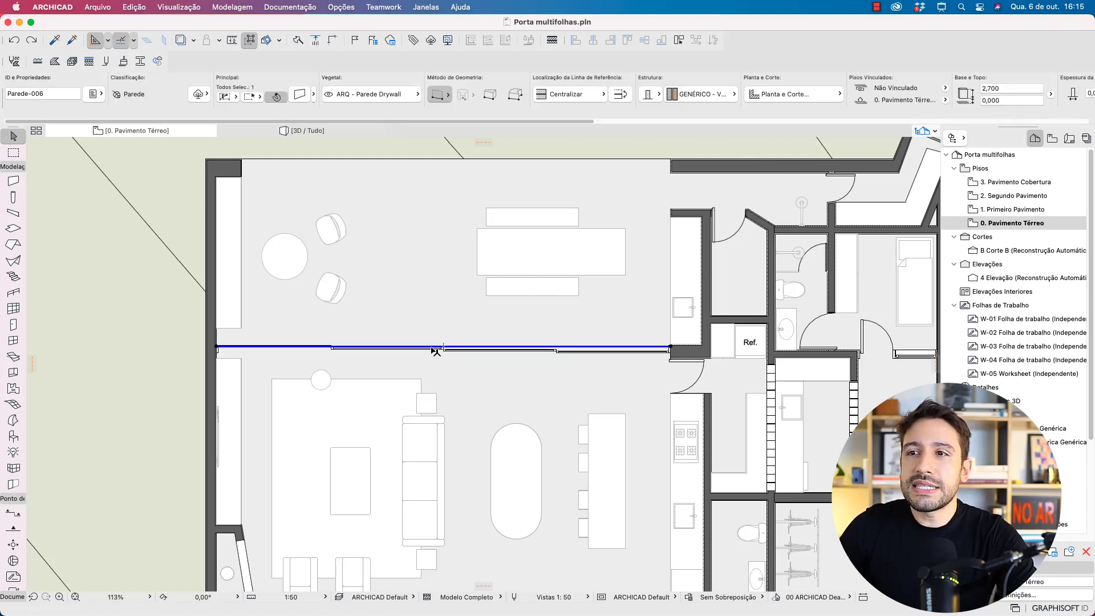
key(Escape)
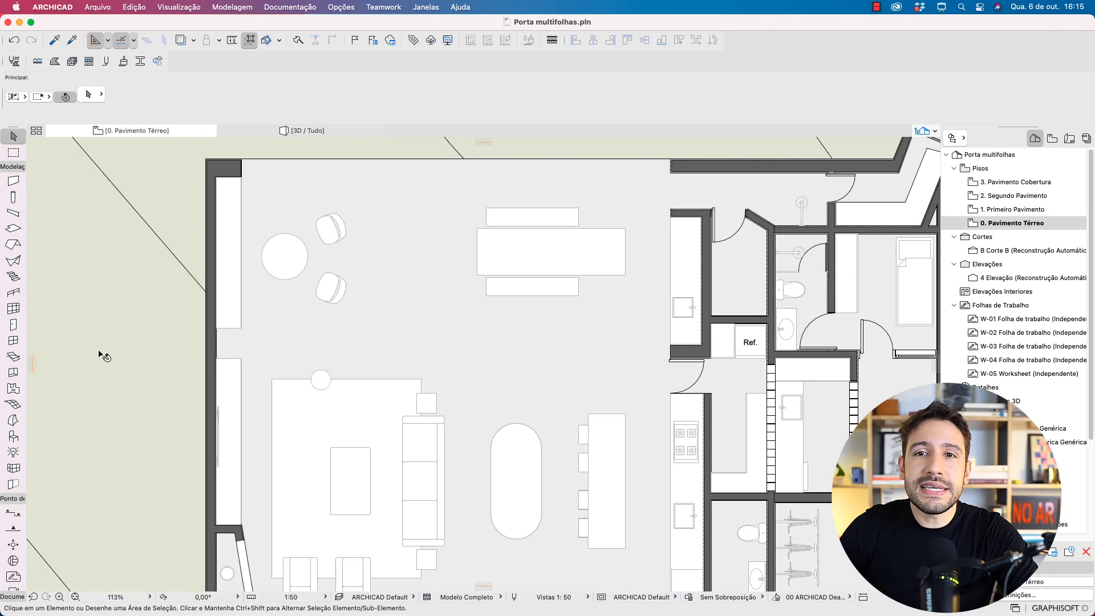
Step: Open the default object settings and choose Veneziana Retangular 25 from Venezianas 25 in the 1.5 Construções Especiais 25 library
click(13, 436)
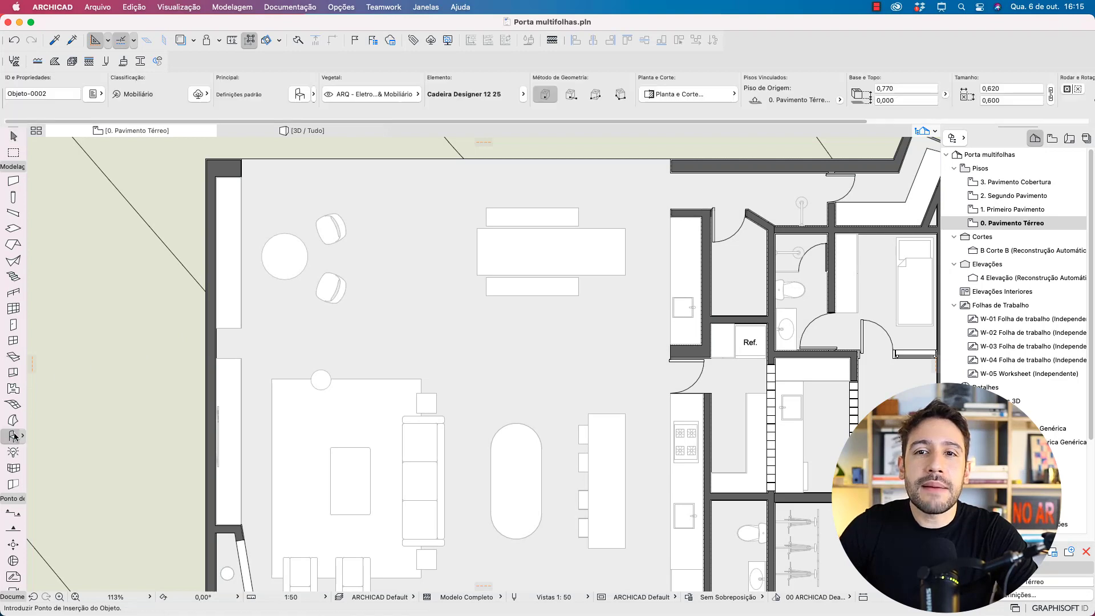
double_click(14, 437)
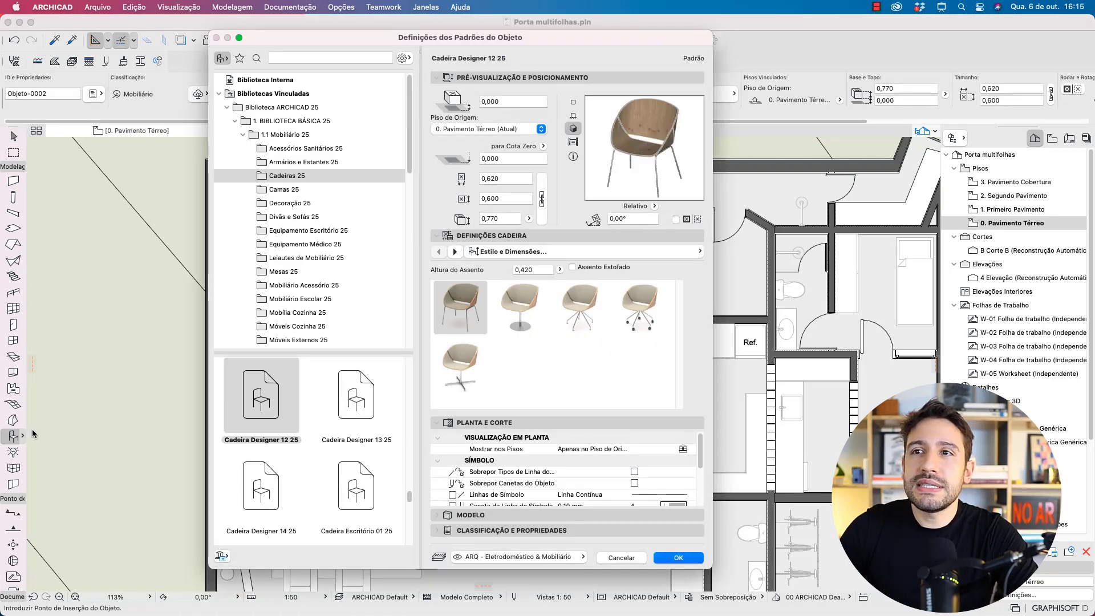
drag(409, 162, 425, 276)
click(353, 242)
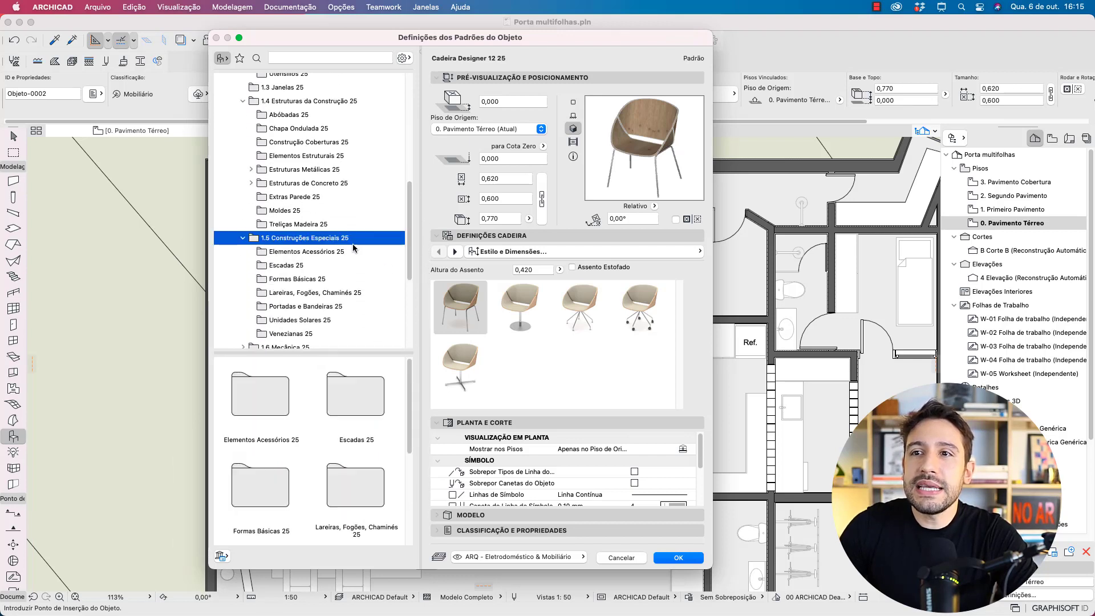
click(320, 335)
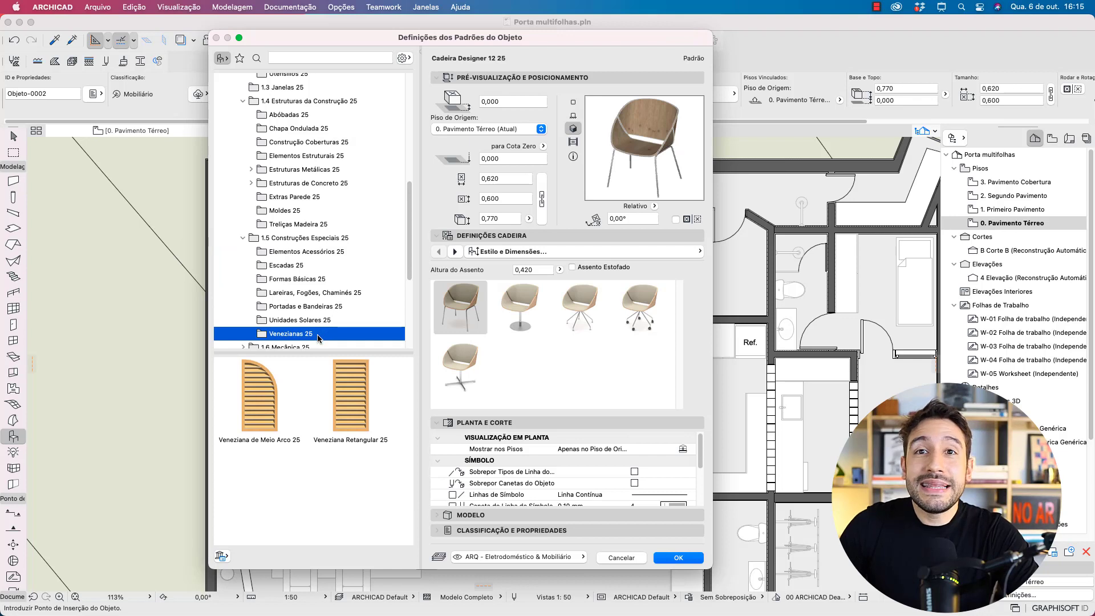
mouse_move(366, 375)
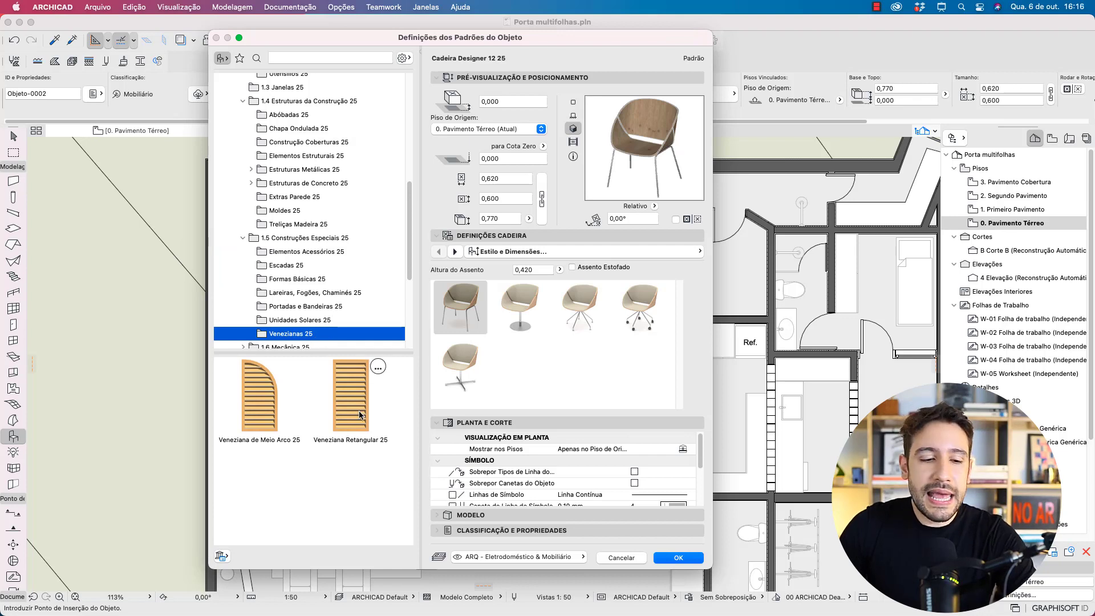
key(super+shift+a)
drag(302, 351, 394, 450)
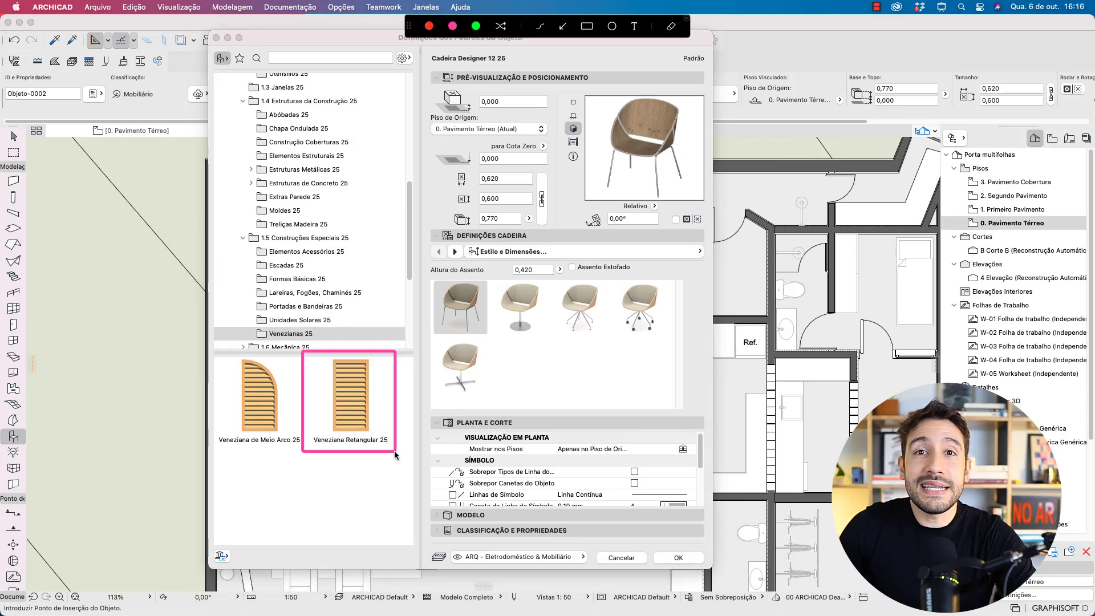
key(Escape)
click(363, 414)
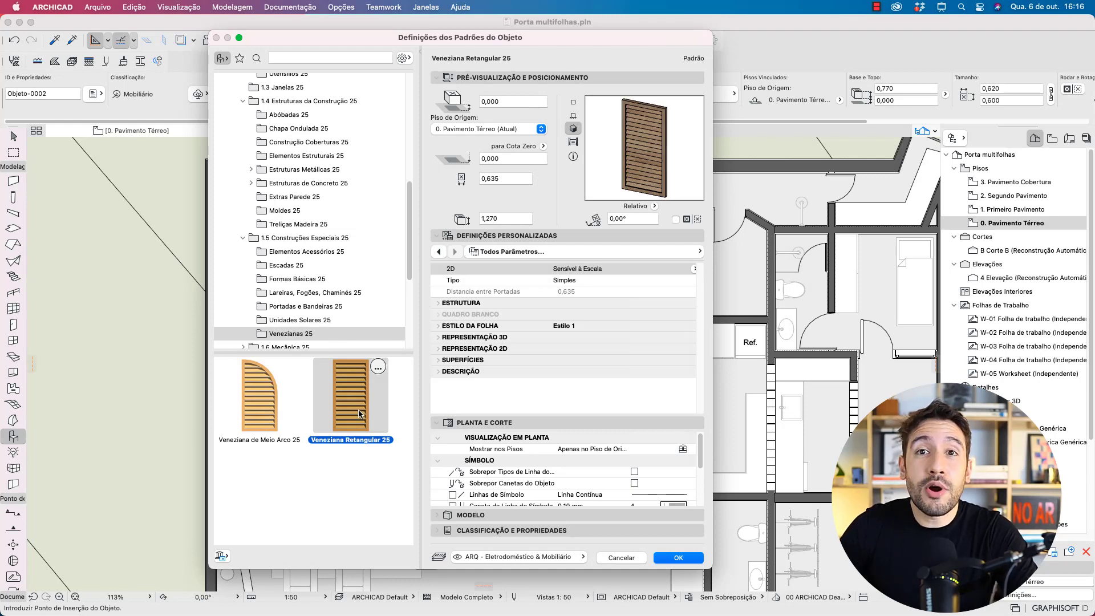
Step: Compare the available leaf styles for the rectangular shutter and set Estilo da Folha to Estilo 5
click(439, 325)
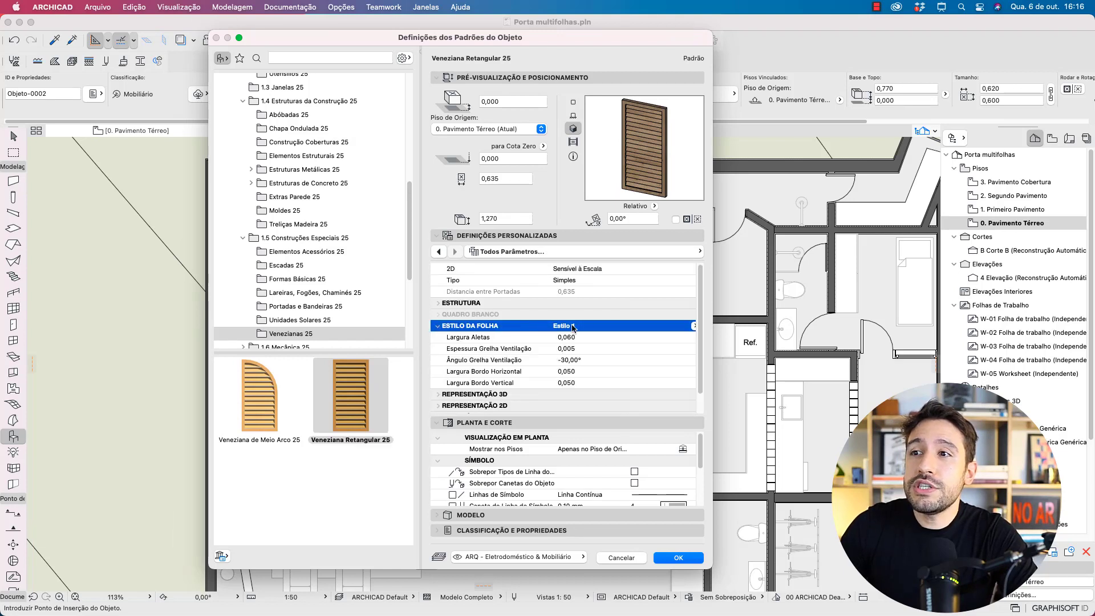
click(694, 326)
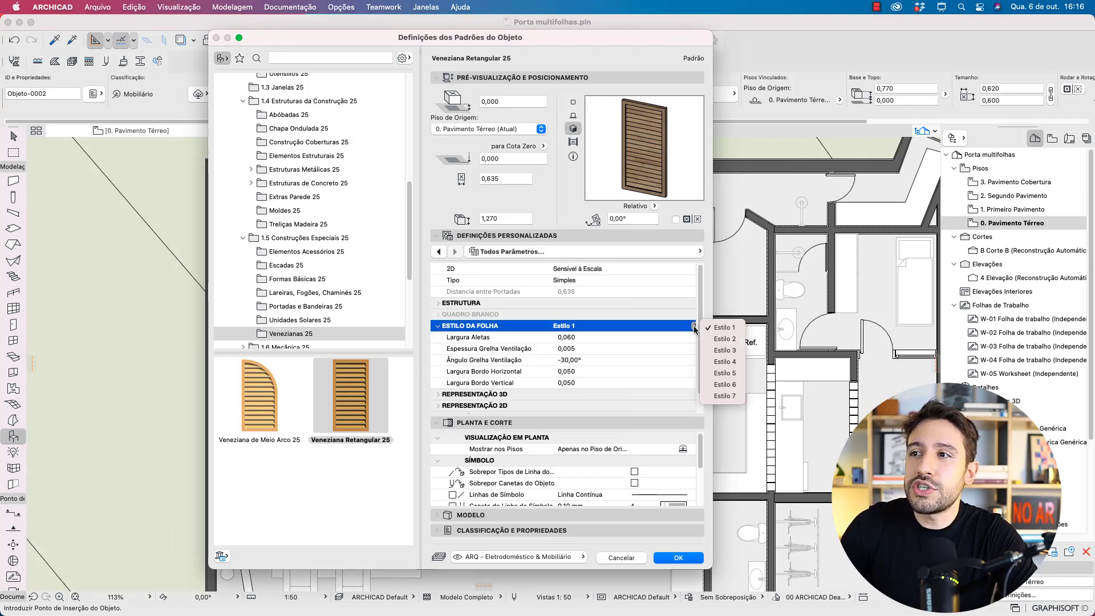
click(711, 338)
click(695, 326)
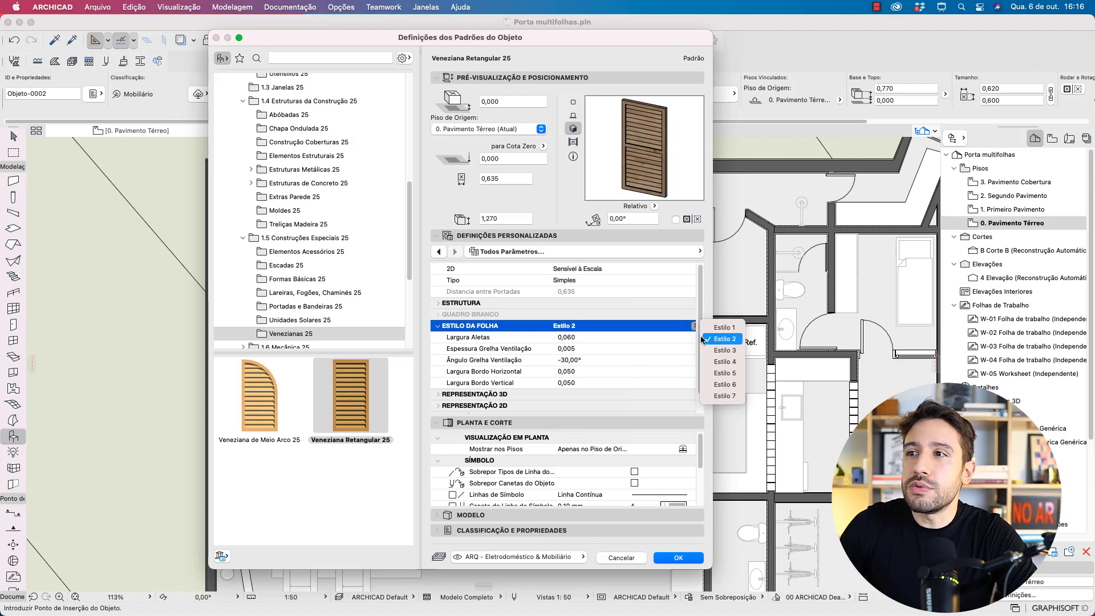
click(722, 350)
click(695, 327)
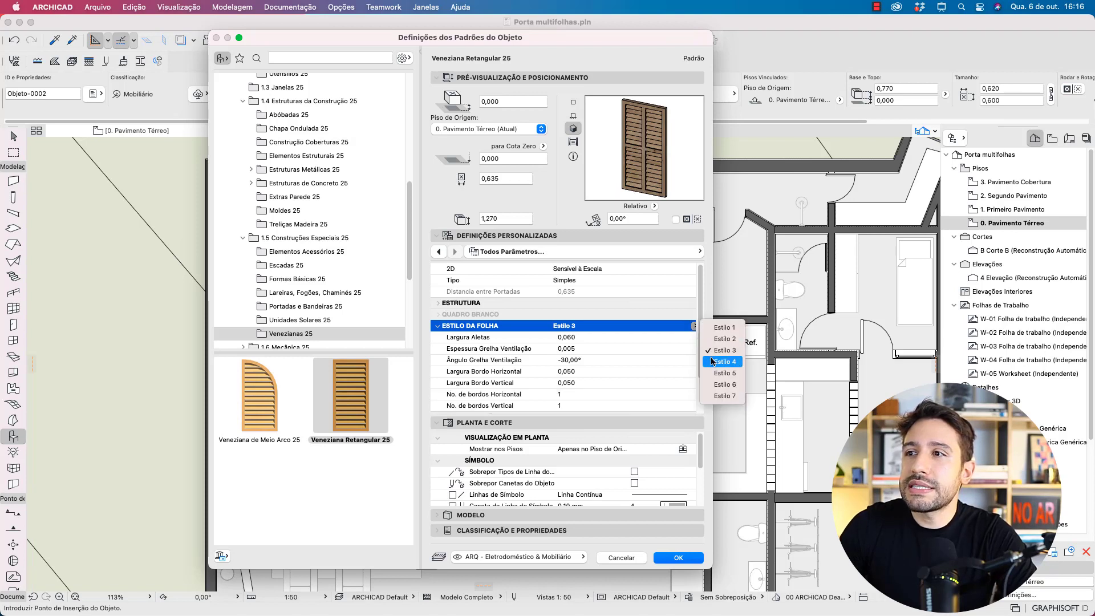
click(722, 362)
click(694, 327)
click(722, 373)
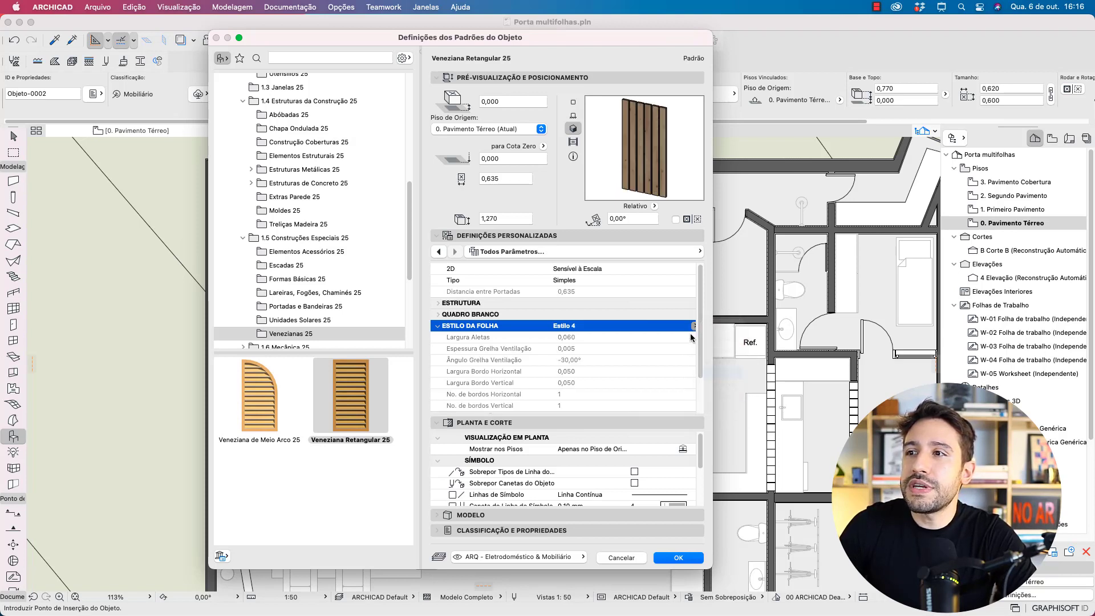
click(694, 326)
click(721, 385)
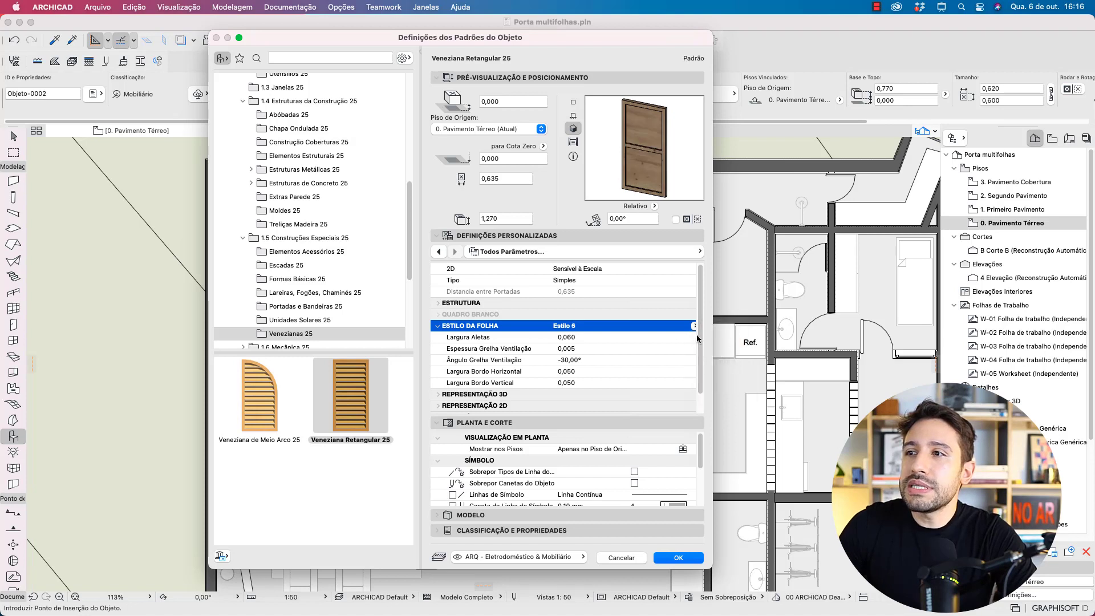
click(694, 325)
click(722, 373)
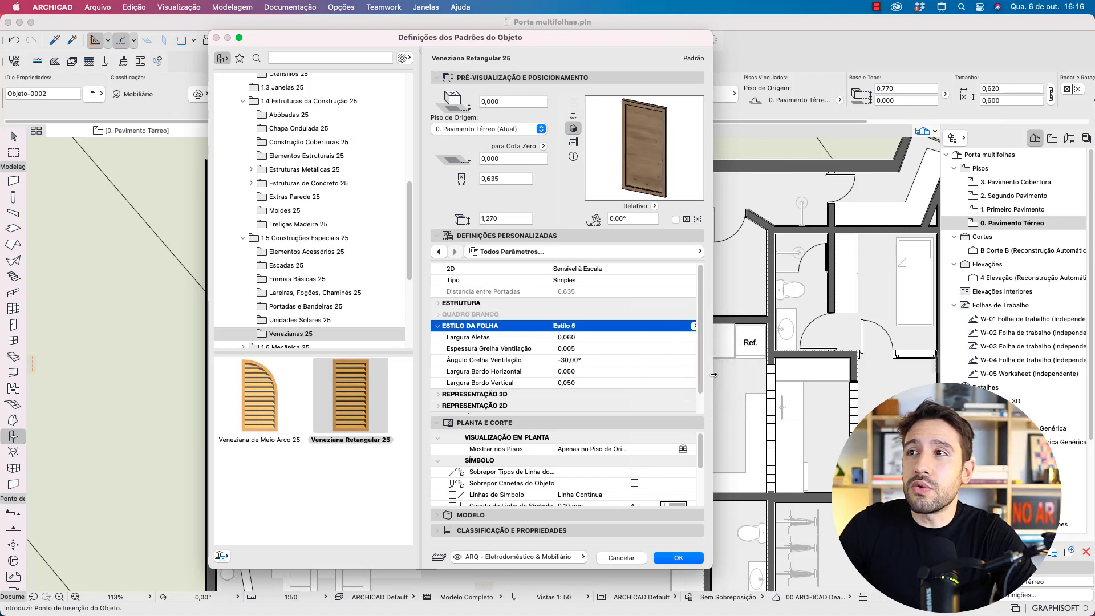
Step: Set the shutter's Grelha Ventilação surface to Vidro - Simples and its Estrutura surface to Metal - Alumínio
scroll(695, 334, down, 1)
click(642, 396)
scroll(642, 371, up, 1)
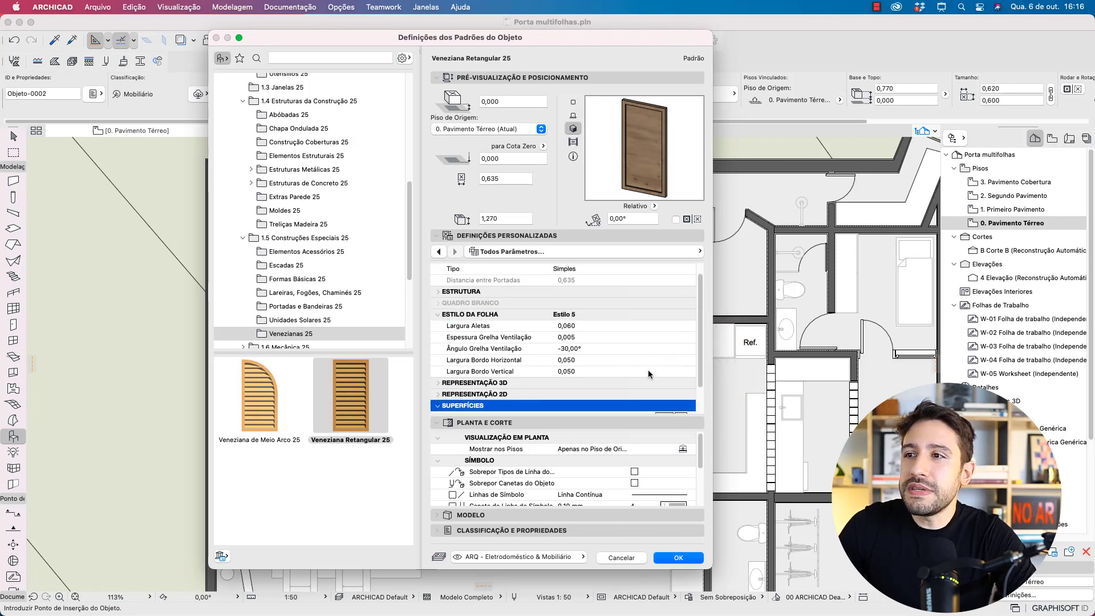
scroll(694, 361, down, 3)
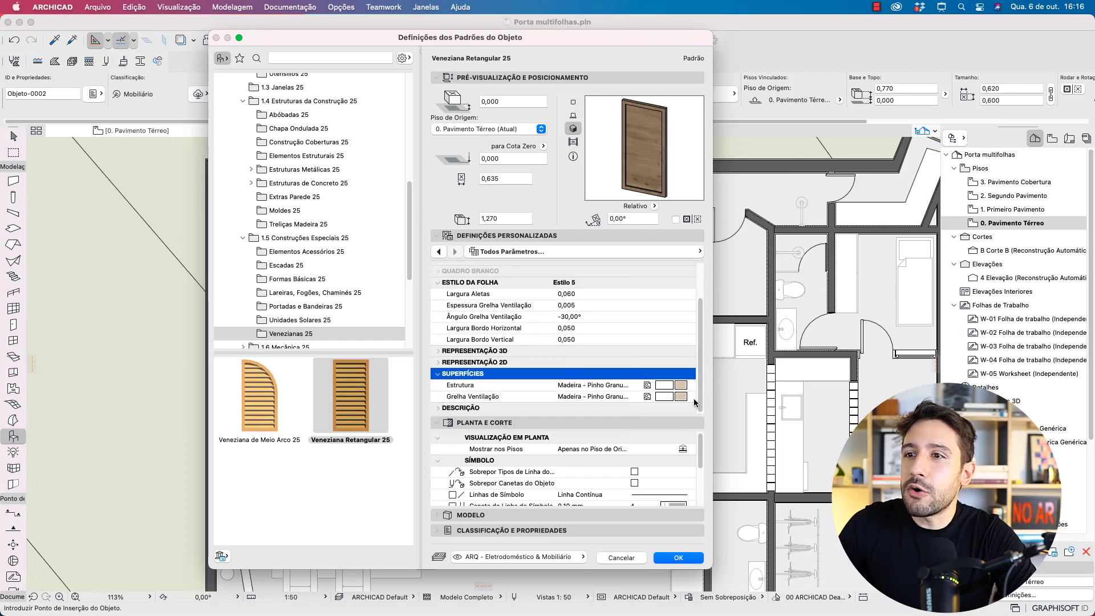
click(684, 396)
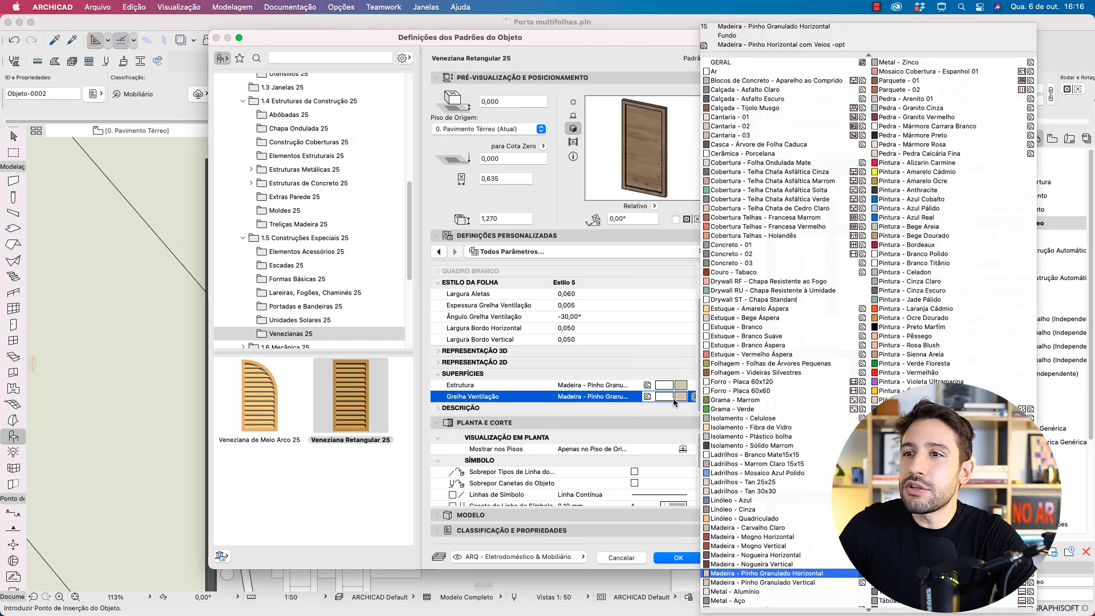
scroll(833, 441, down, 4)
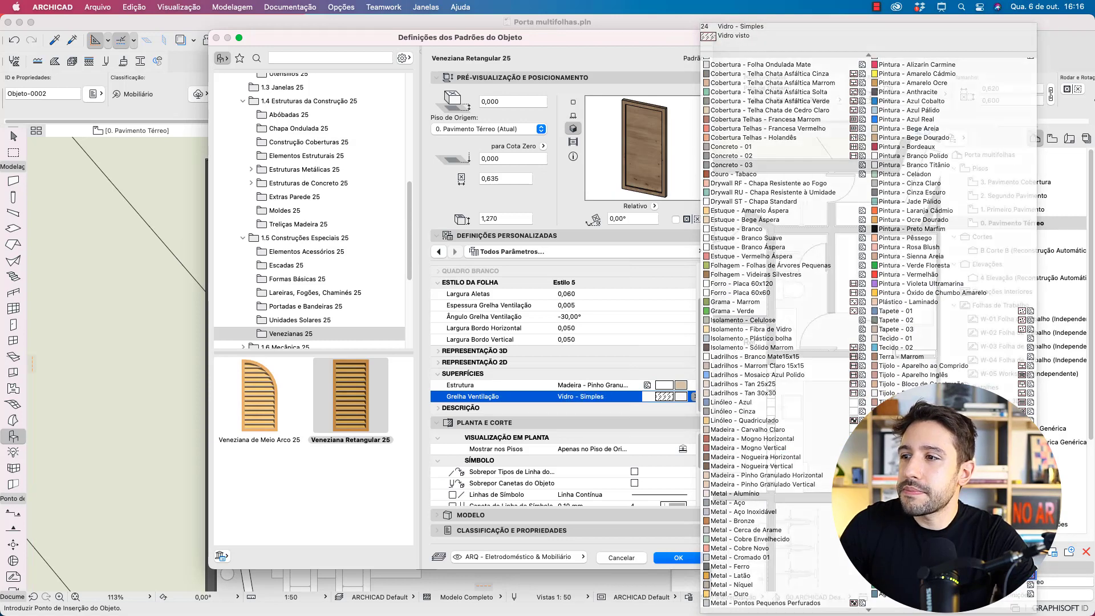
click(900, 486)
click(693, 394)
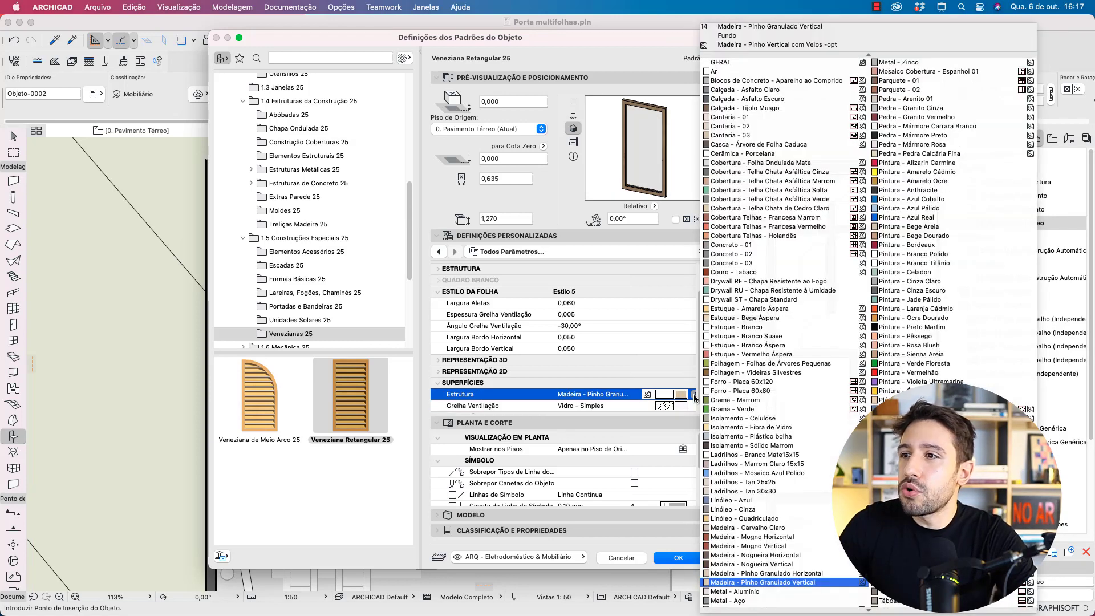
click(743, 591)
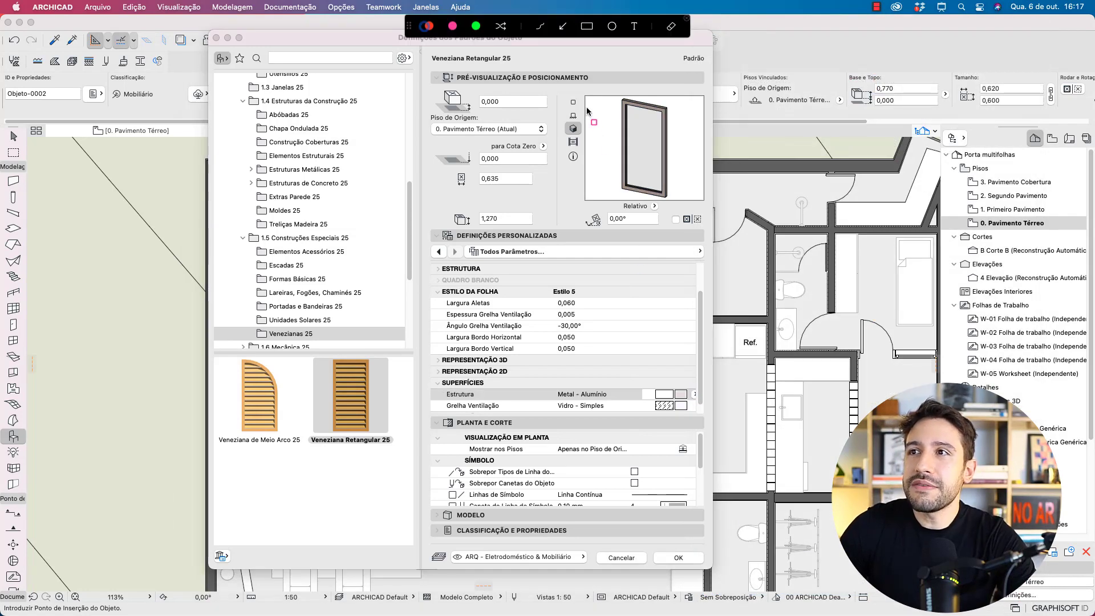
drag(579, 92, 708, 207)
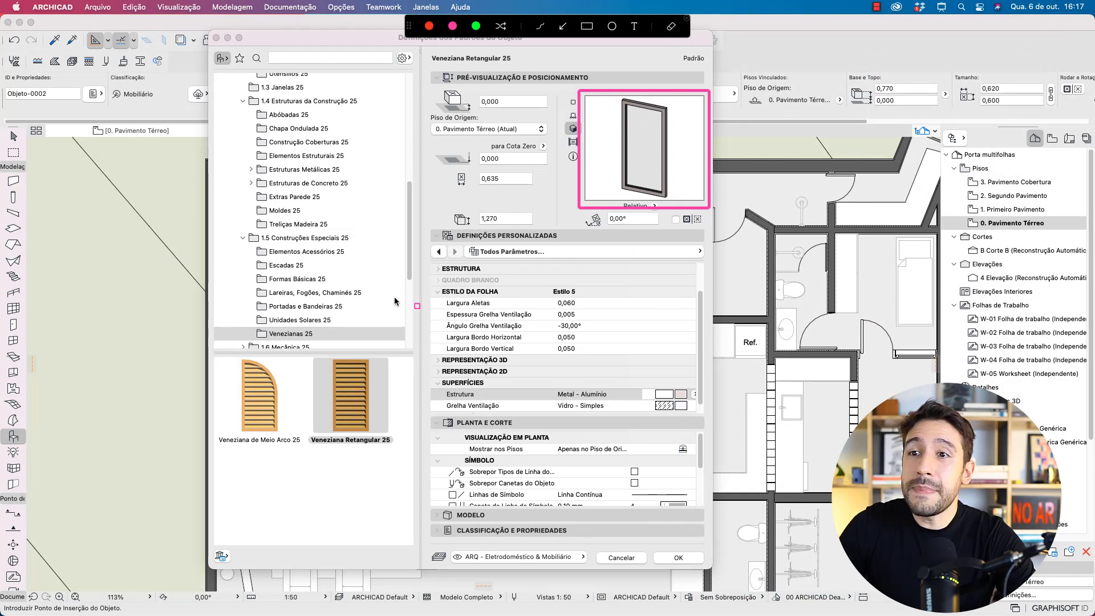
drag(286, 353, 408, 451)
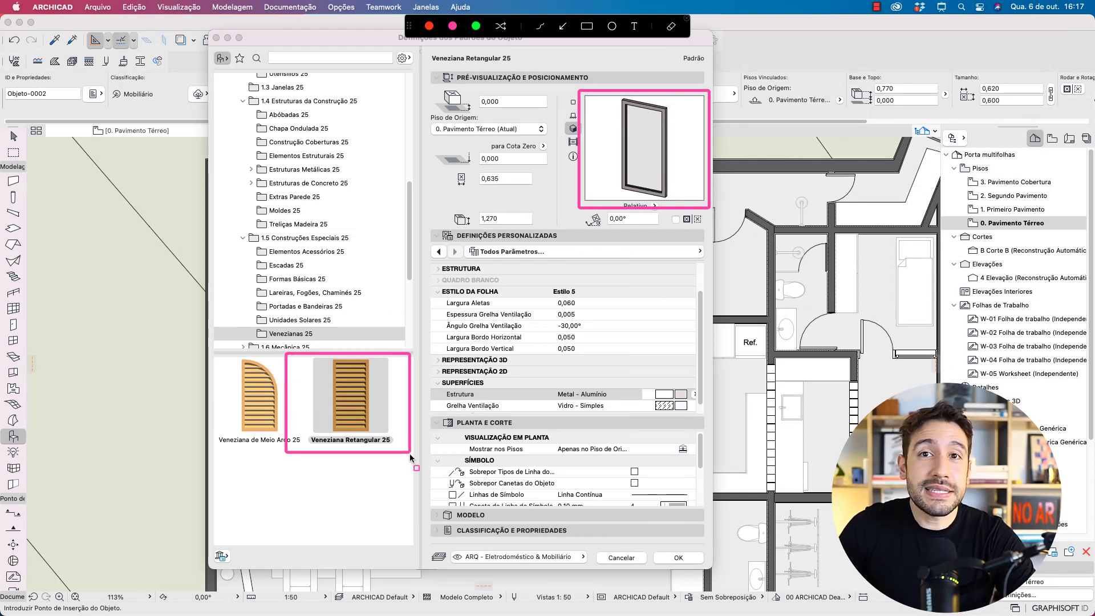
key(Escape)
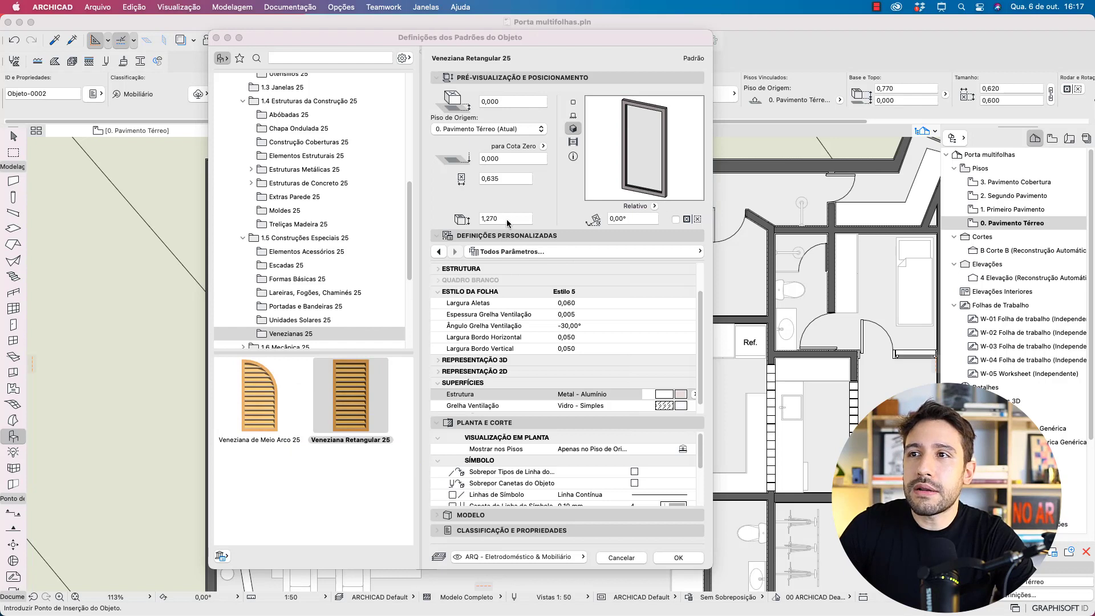
Step: Set the shutter's height to 2,700 and open its width for editing
double_click(506, 220)
text(2)
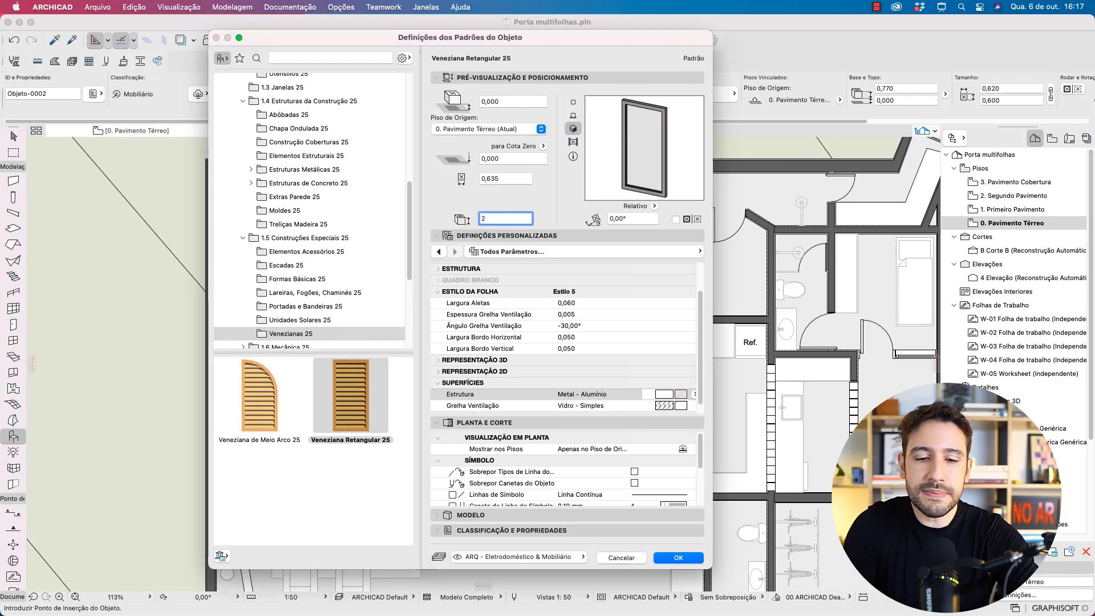
text(,700)
double_click(504, 180)
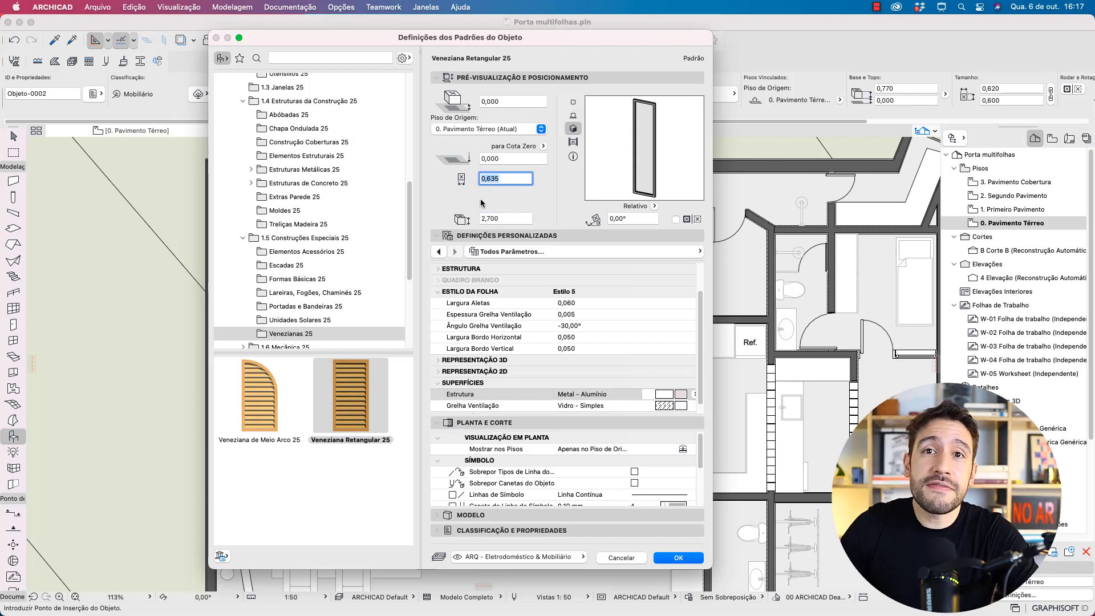
key(super+shift+a)
mouse_move(422, 278)
mouse_down()
mouse_move(564, 322)
mouse_move(603, 358)
mouse_up()
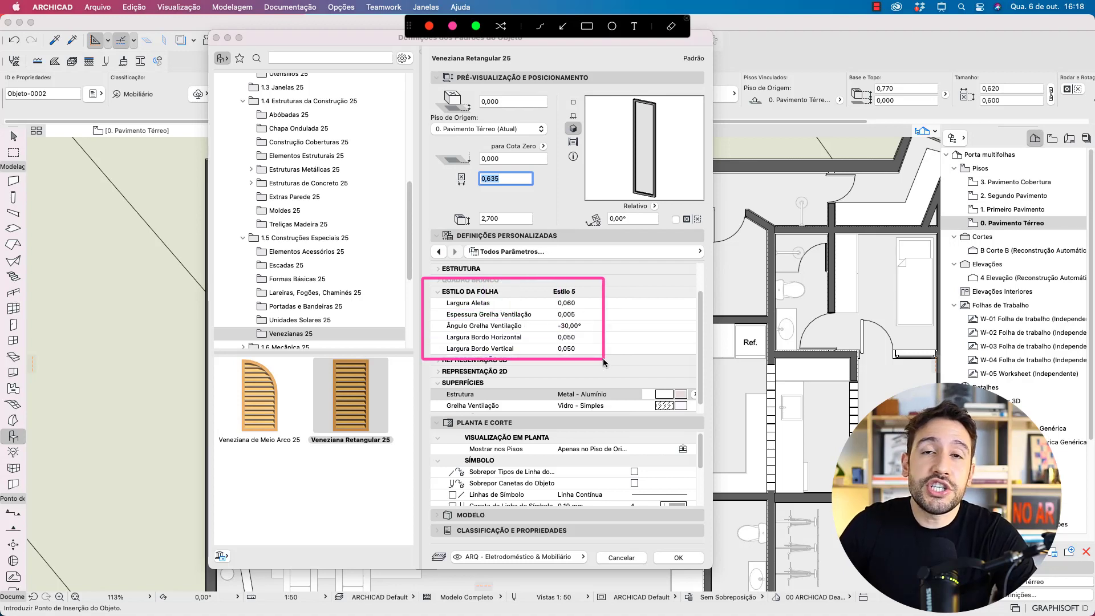
key(Escape)
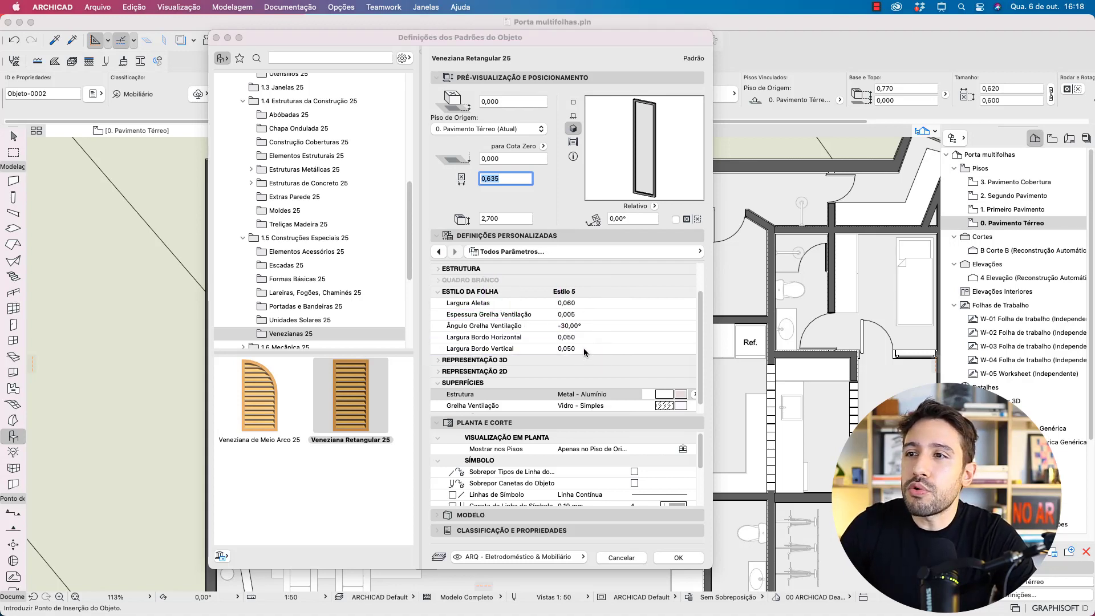
Step: Accept the object settings and place one Veneziana Retangular 25 leaf in the living room floor plan
click(676, 558)
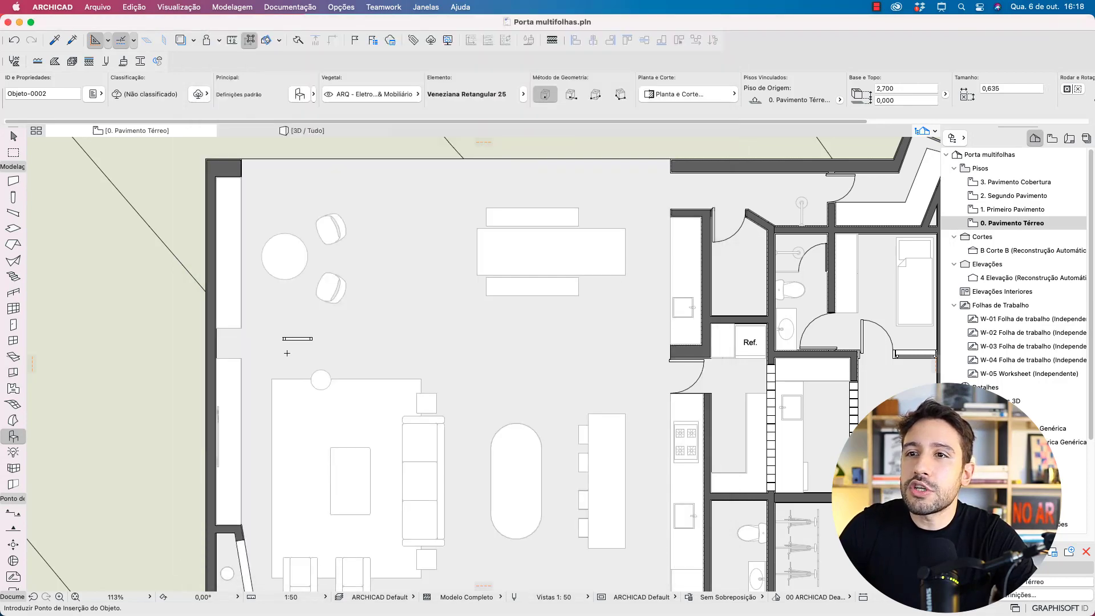
key(Escape)
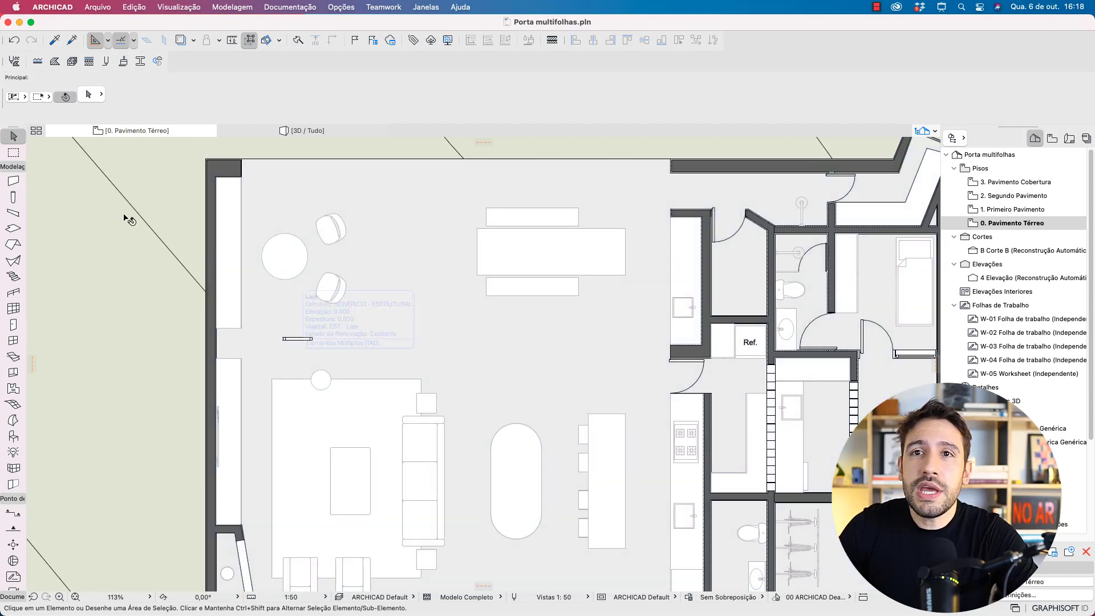
Step: Draw a single vertical line with red pen 20 down the inner face of the living room's left wall
click(13, 166)
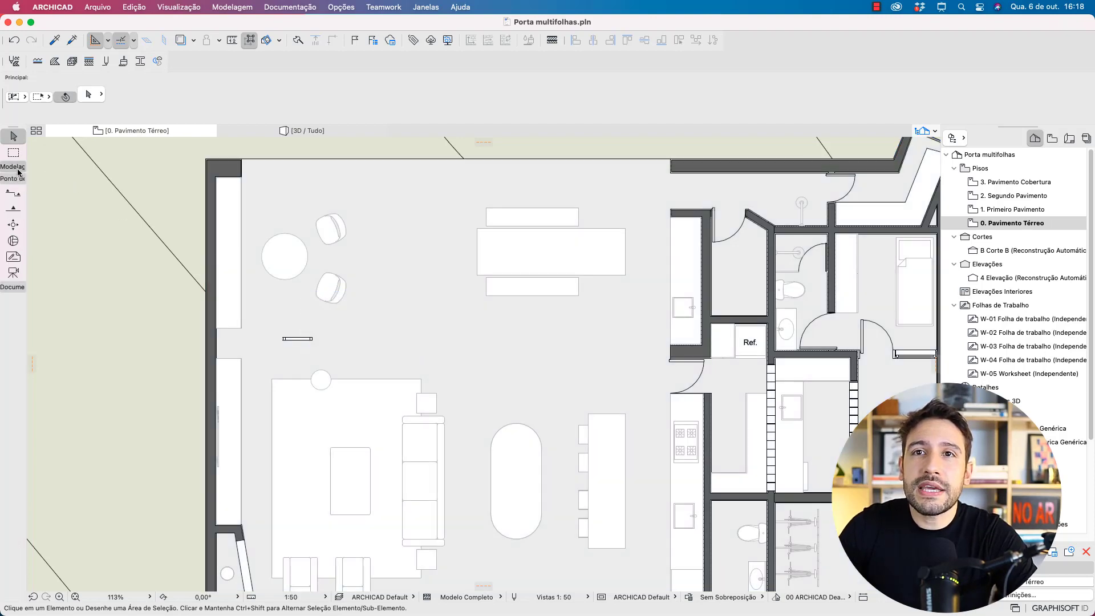
click(13, 287)
click(15, 445)
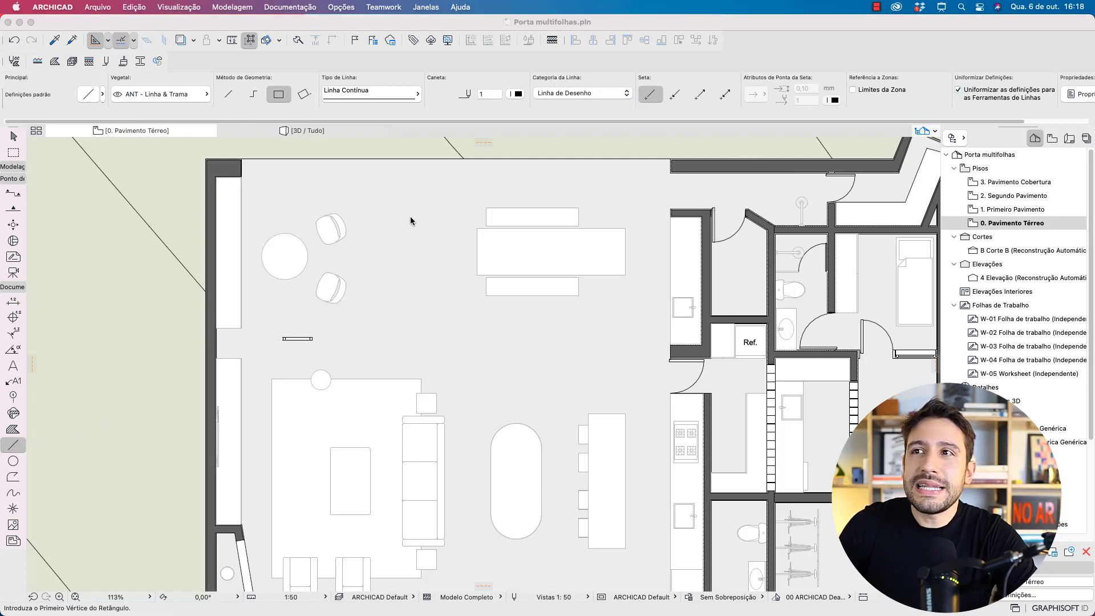
click(515, 94)
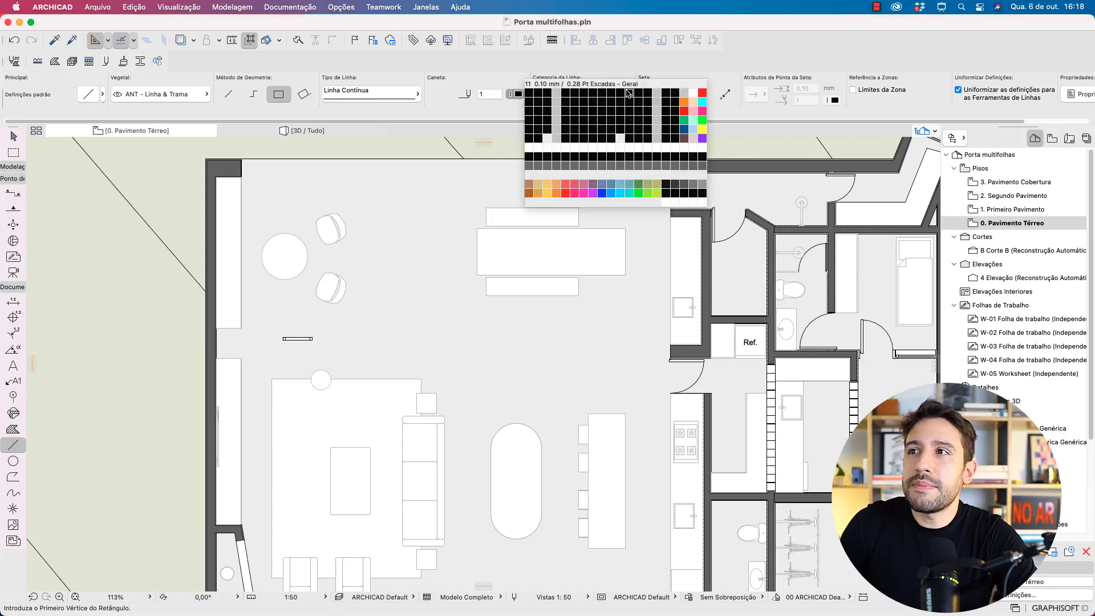
click(702, 95)
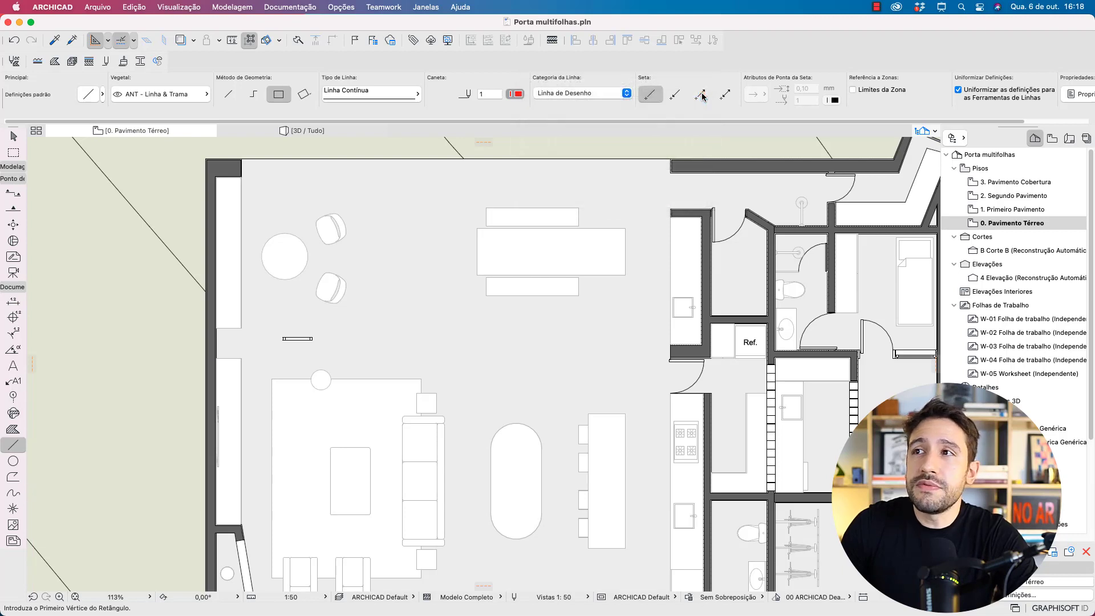
click(229, 94)
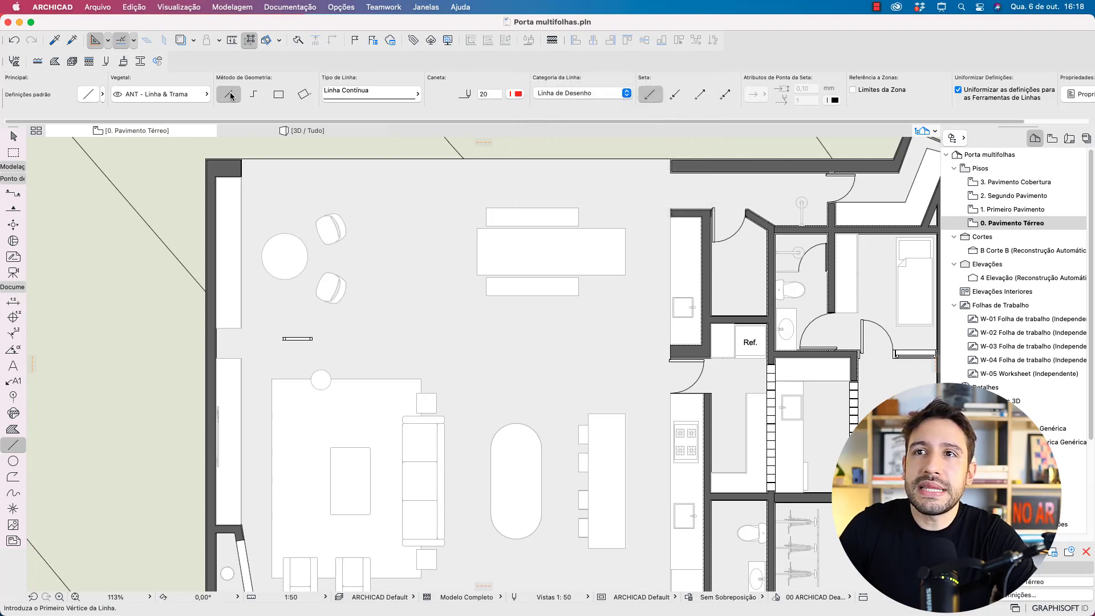
click(216, 178)
click(216, 555)
key(shift+F1)
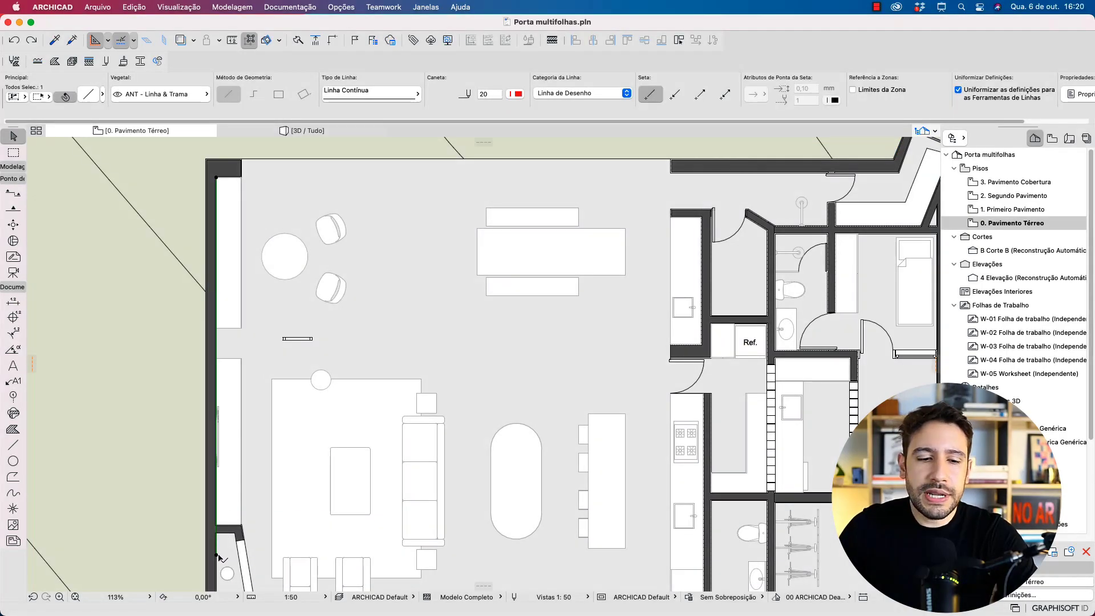
Step: Copy the red line horizontally into the room at a distance of 0,05
key(super+d)
click(230, 492)
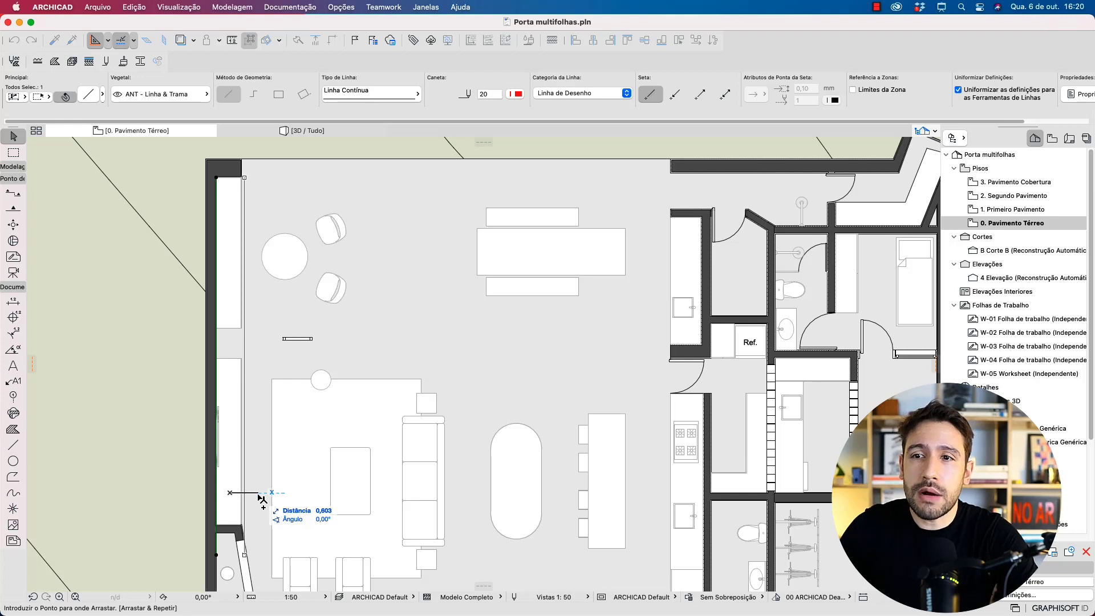
key(Tab)
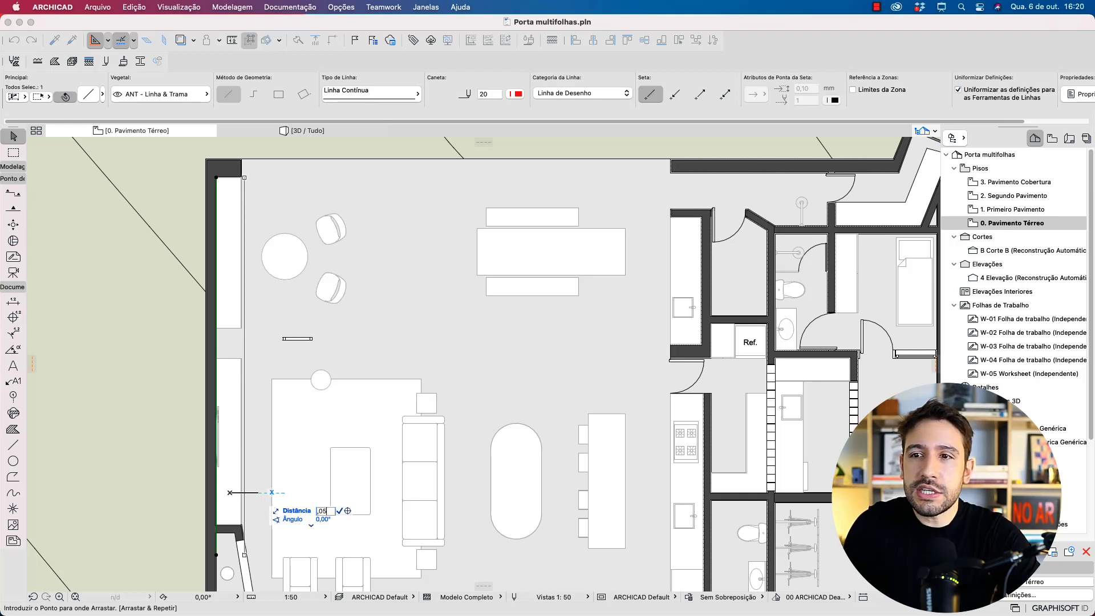
key(Return)
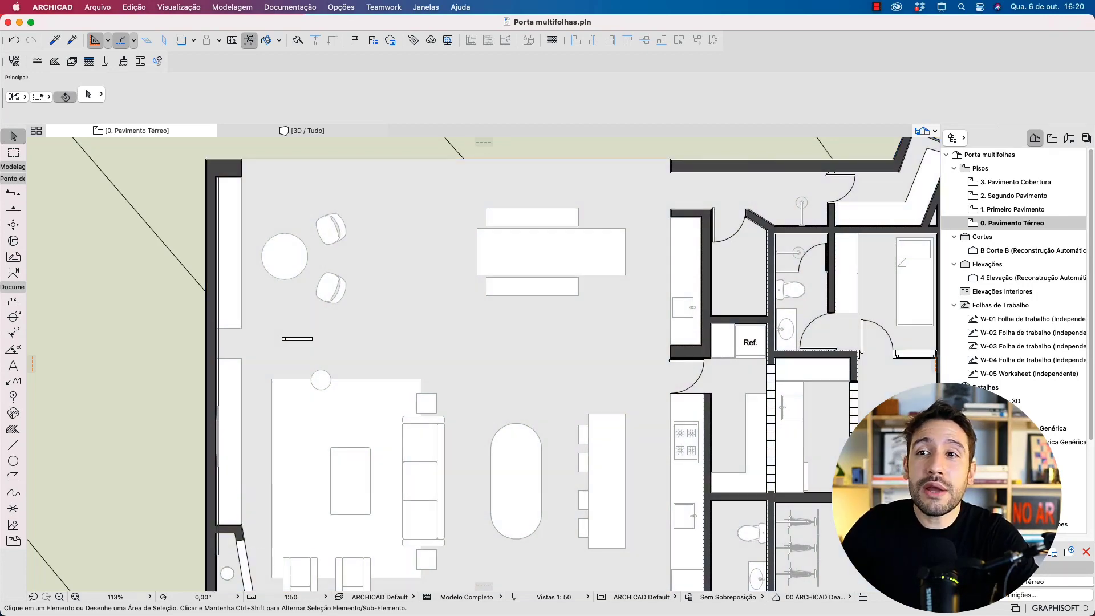
Step: Examine the placed leaf's Estrutura parameters for frame width and thickness, and close its settings without changes
double_click(297, 338)
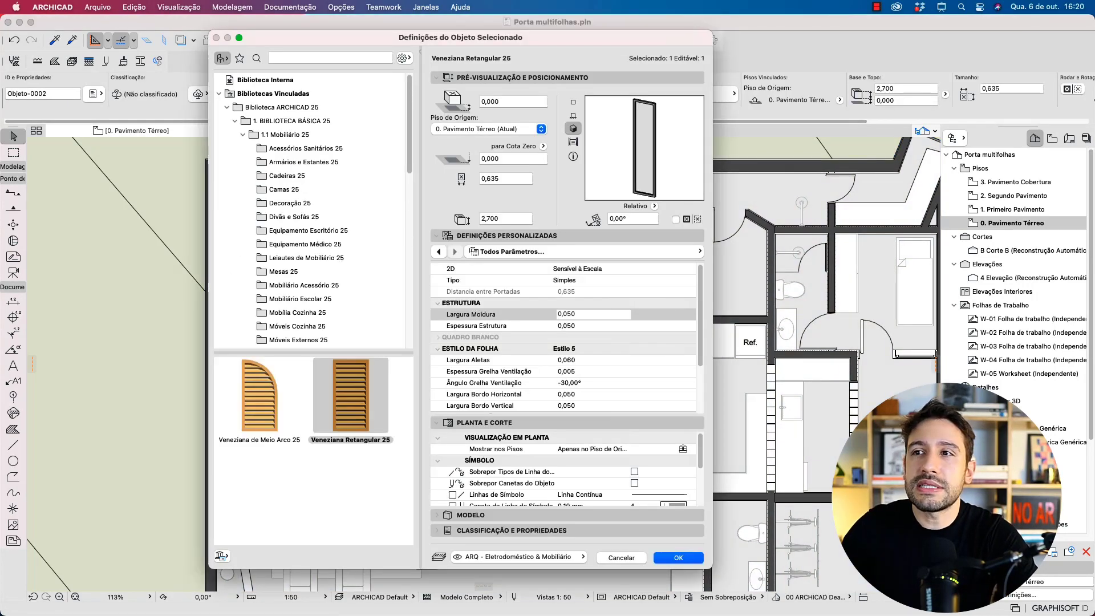
mouse_move(423, 288)
mouse_down()
mouse_move(489, 319)
mouse_move(618, 340)
mouse_up()
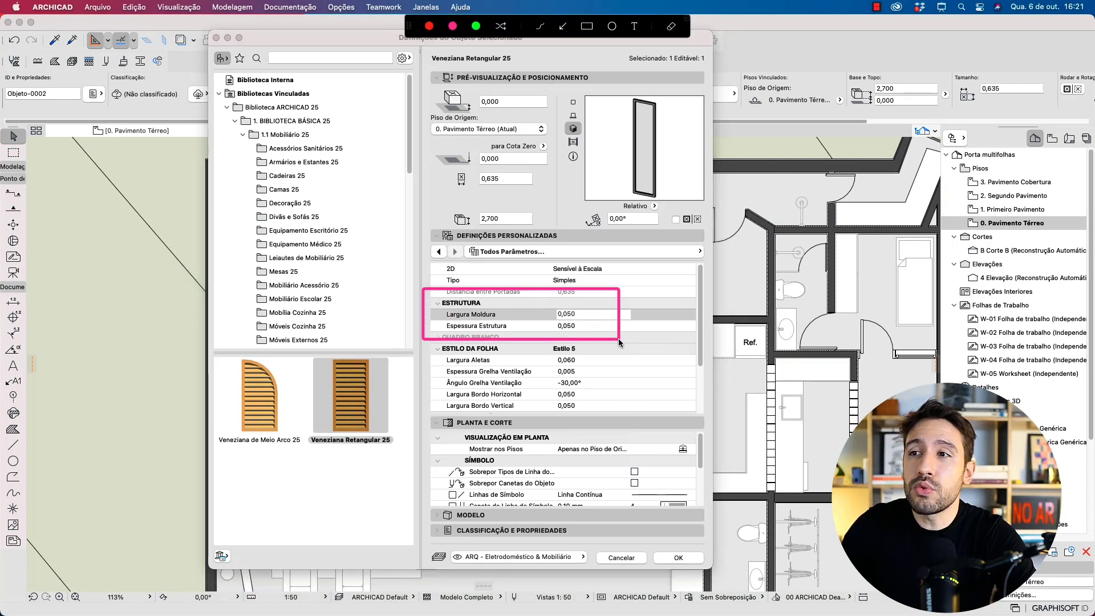
drag(626, 135, 632, 146)
drag(647, 102, 663, 123)
drag(647, 195, 643, 199)
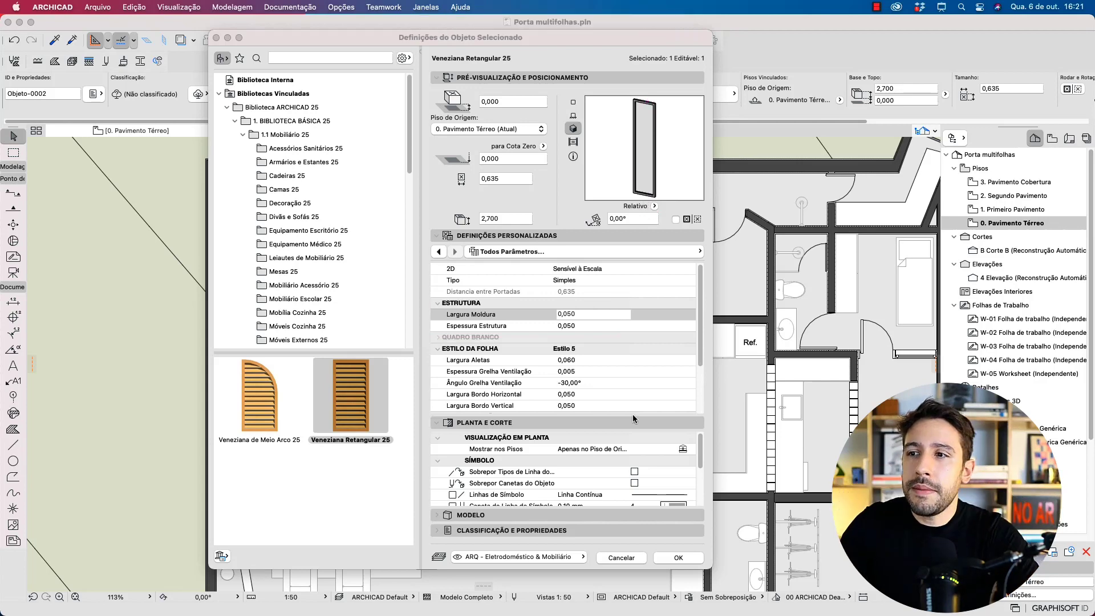
click(631, 559)
click(633, 566)
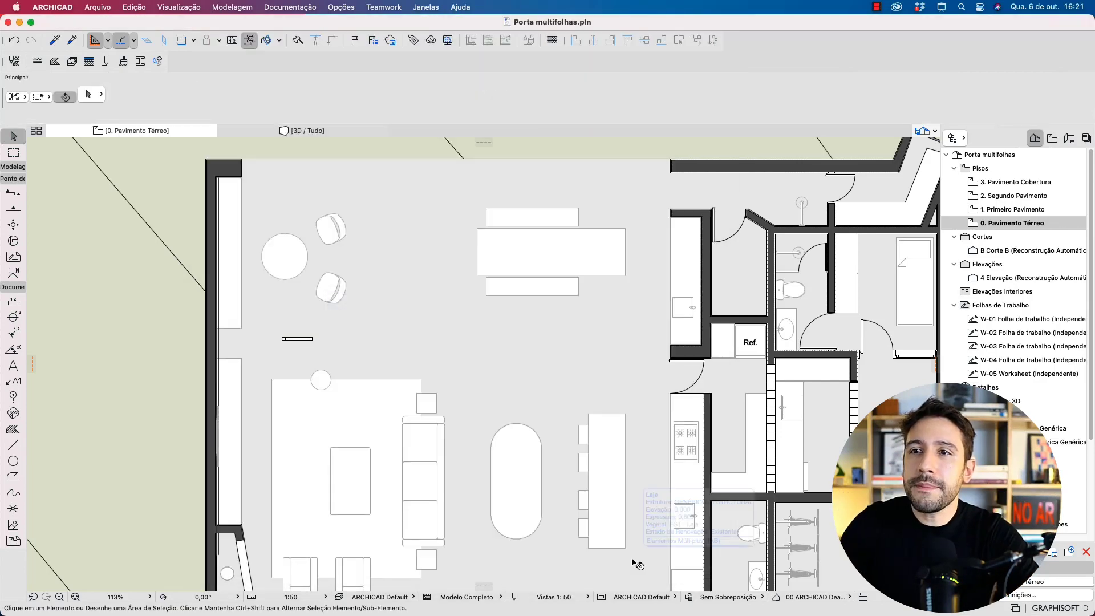
Step: Multiply the pair of red lines with Distribuir and 6 copies across the living room, ending at the opposite wall's inner face
click(217, 558)
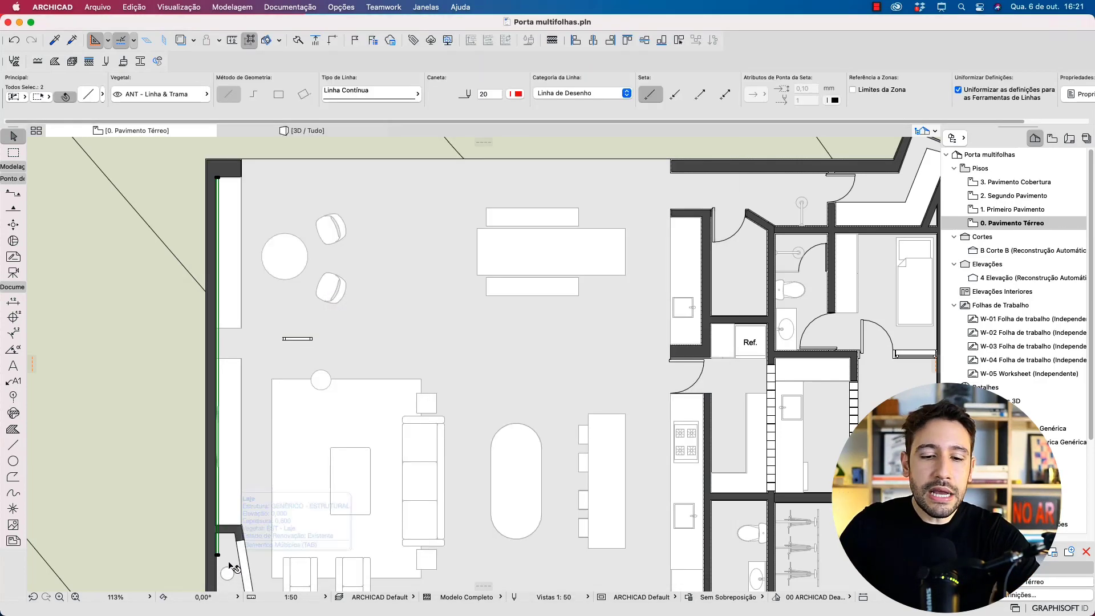
key(super+u)
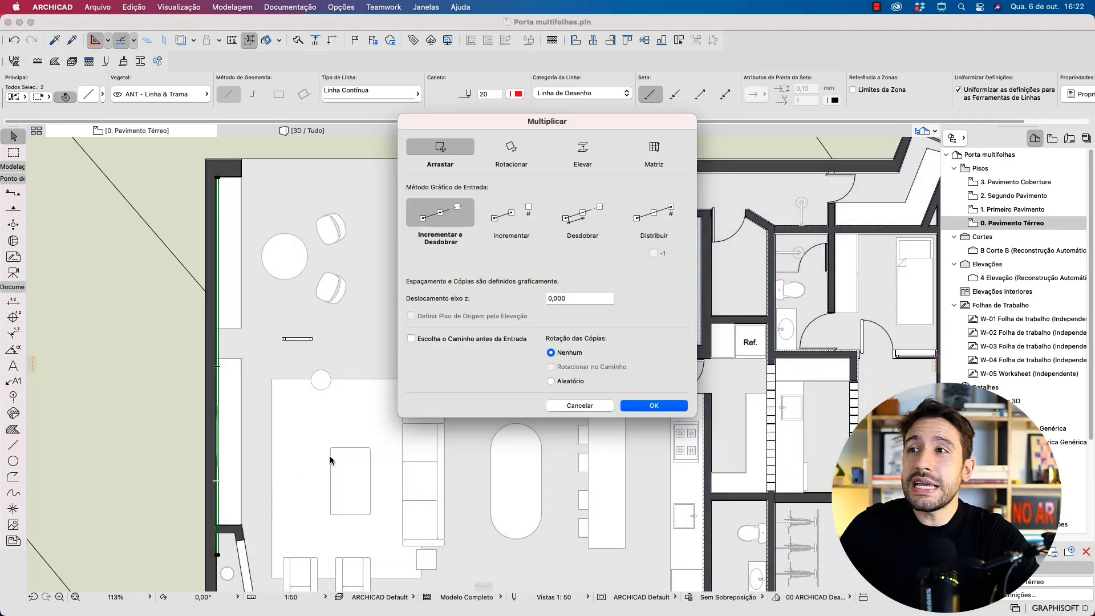
click(639, 226)
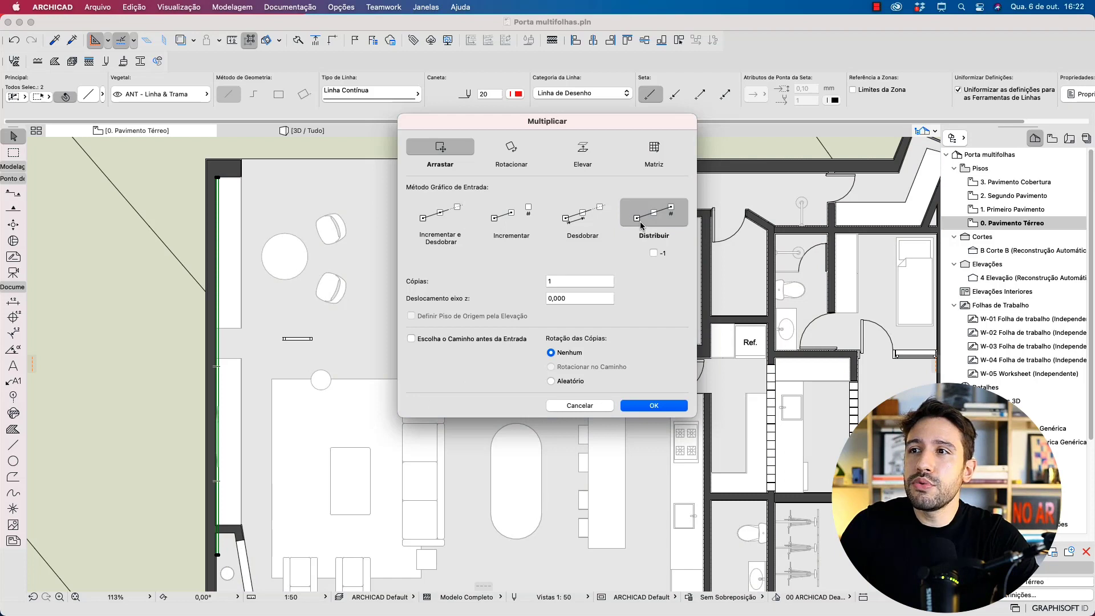
double_click(571, 282)
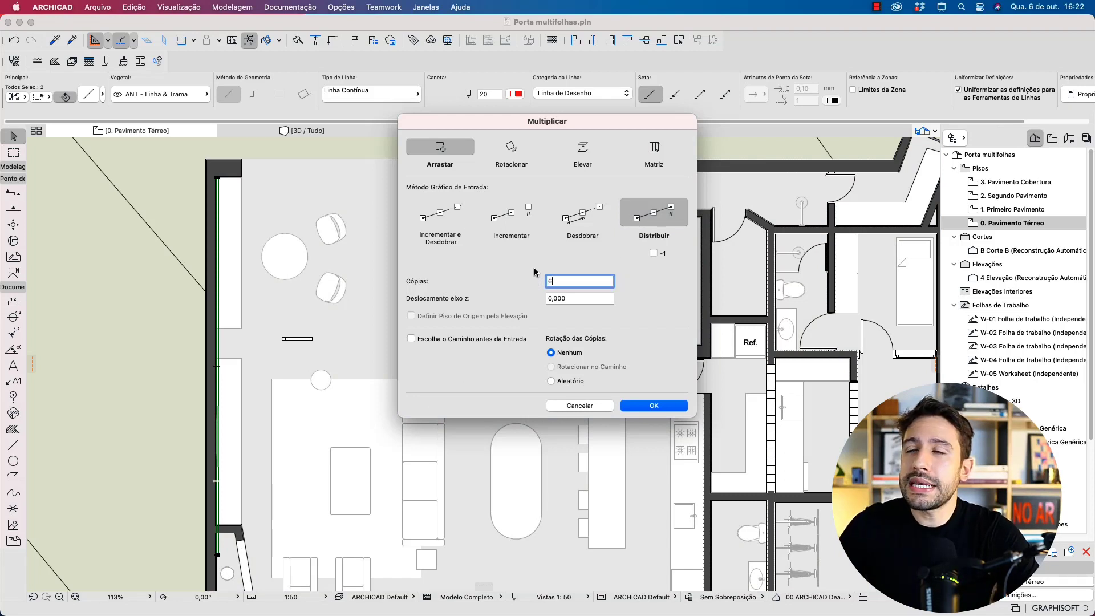
click(645, 407)
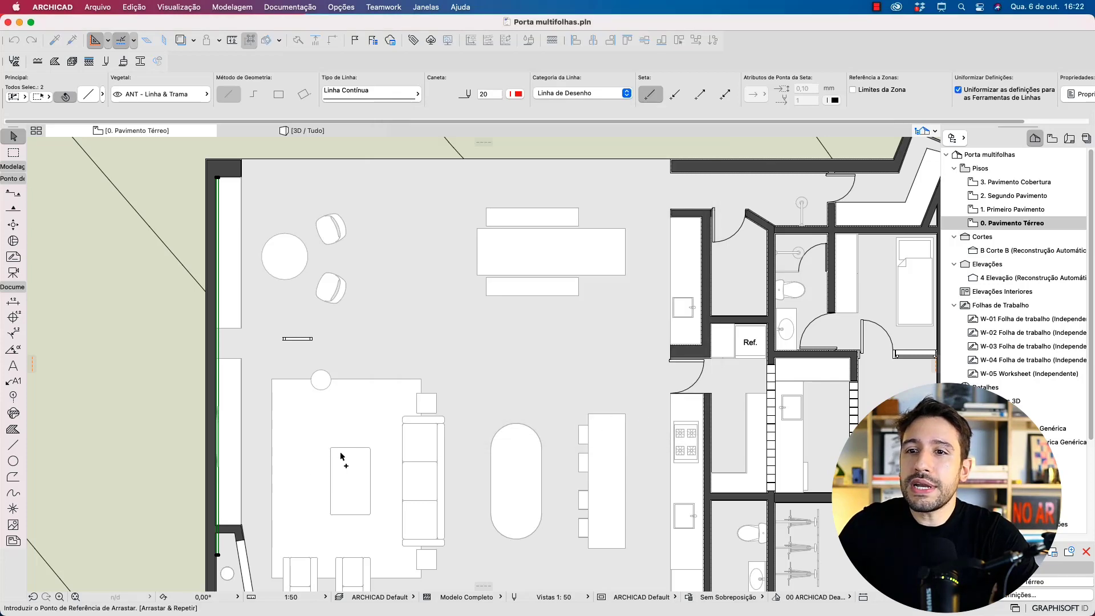
scroll(221, 560, up, 6)
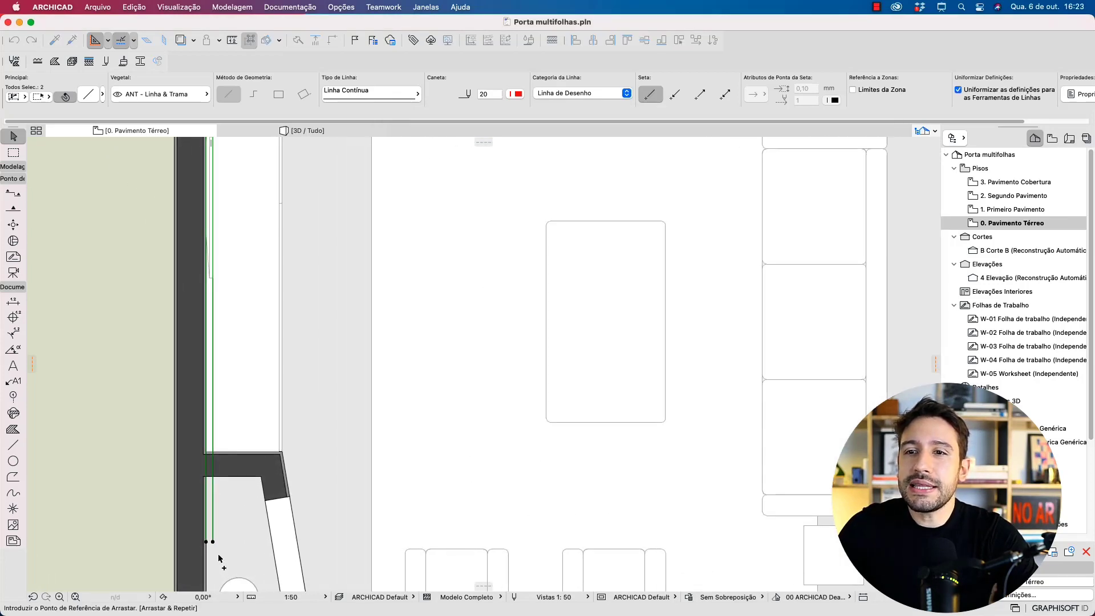
click(217, 554)
scroll(215, 546, down, 5)
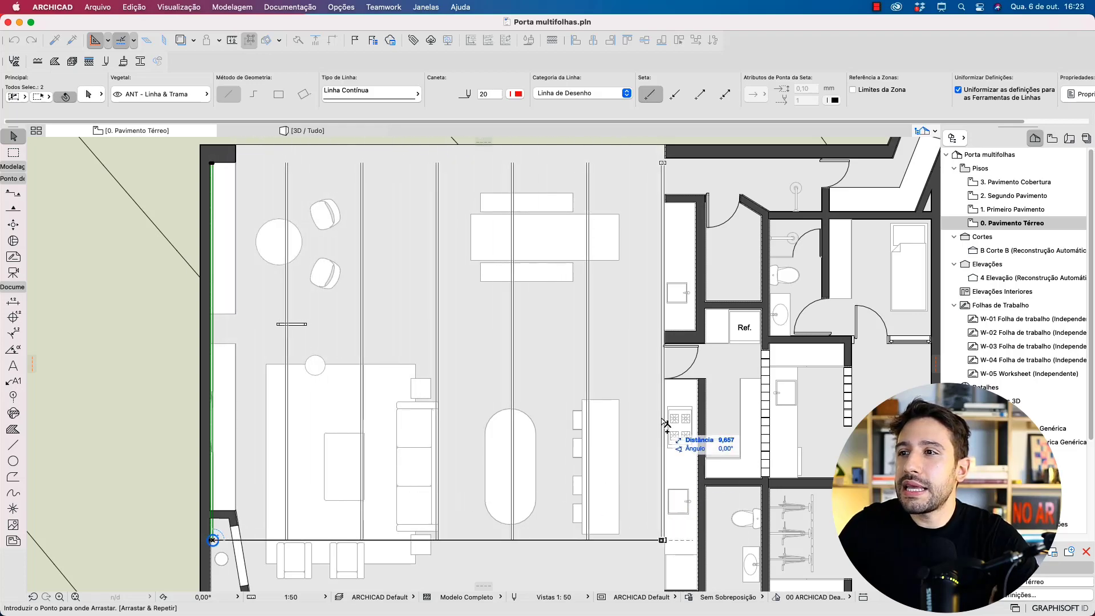
scroll(673, 340, up, 5)
scroll(673, 340, up, 3)
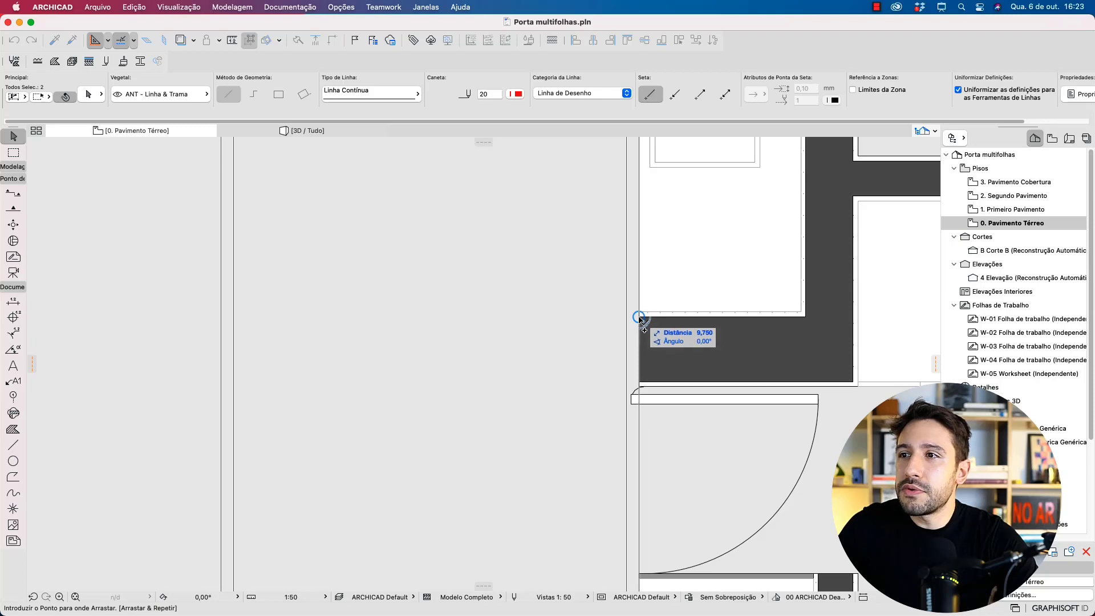
click(641, 326)
key(Escape)
scroll(643, 329, down, 8)
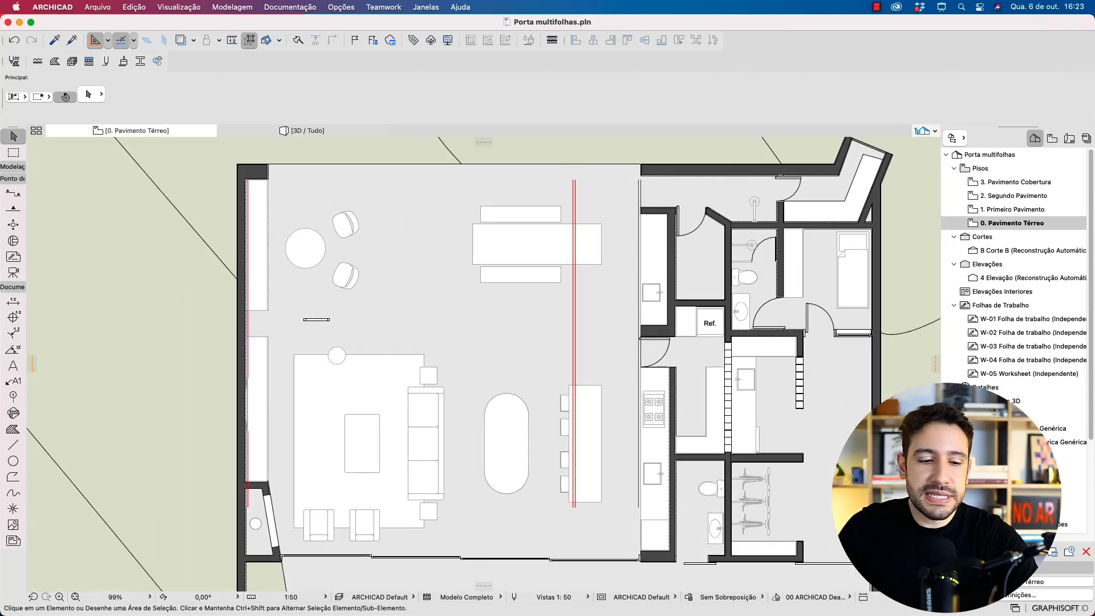
key(ctrl+Tab)
drag(270, 363, 281, 372)
mouse_move(346, 364)
mouse_down()
mouse_move(365, 376)
mouse_move(547, 371)
mouse_up()
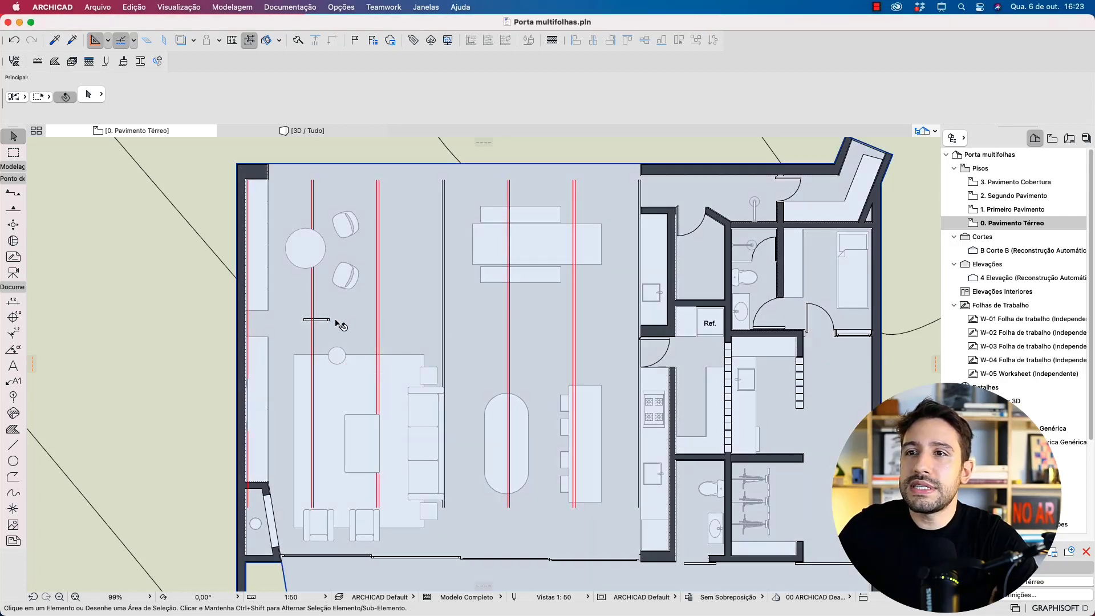
Step: Move the shutter leaf by its end corner onto the last red line against the right wall's inner face
click(317, 319)
click(329, 319)
scroll(645, 340, up, 5)
scroll(645, 340, up, 3)
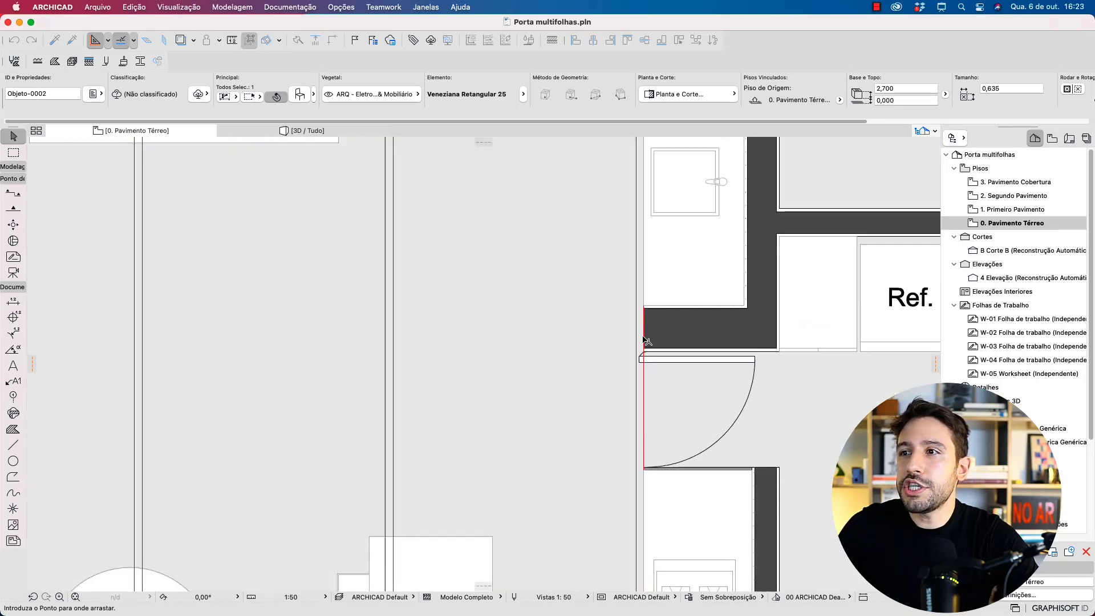
click(644, 336)
Step: Place a horizontal guide along the leaf and stretch its free end to the farther line of the neighbouring pair, about 1,675 wide
drag(483, 141, 548, 246)
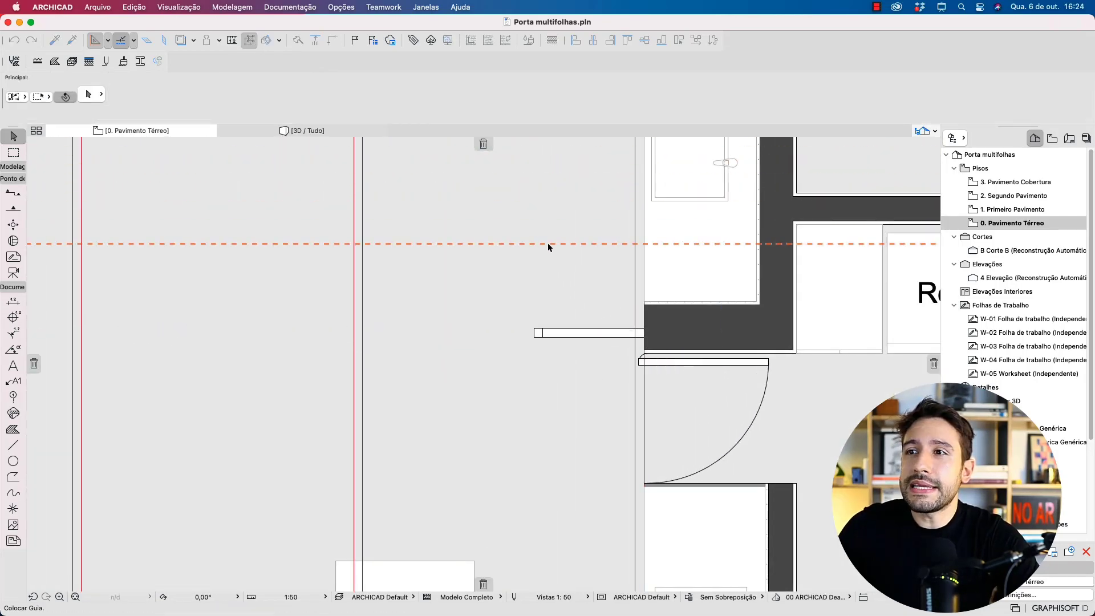
click(535, 337)
click(533, 333)
click(534, 330)
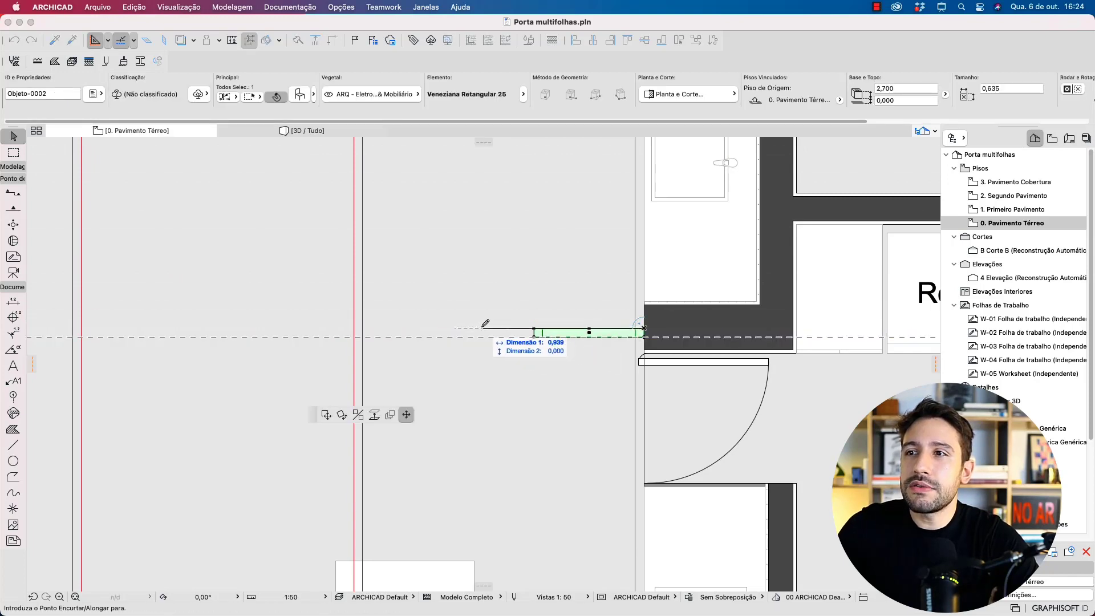
click(354, 337)
key(Escape)
drag(324, 336, 354, 334)
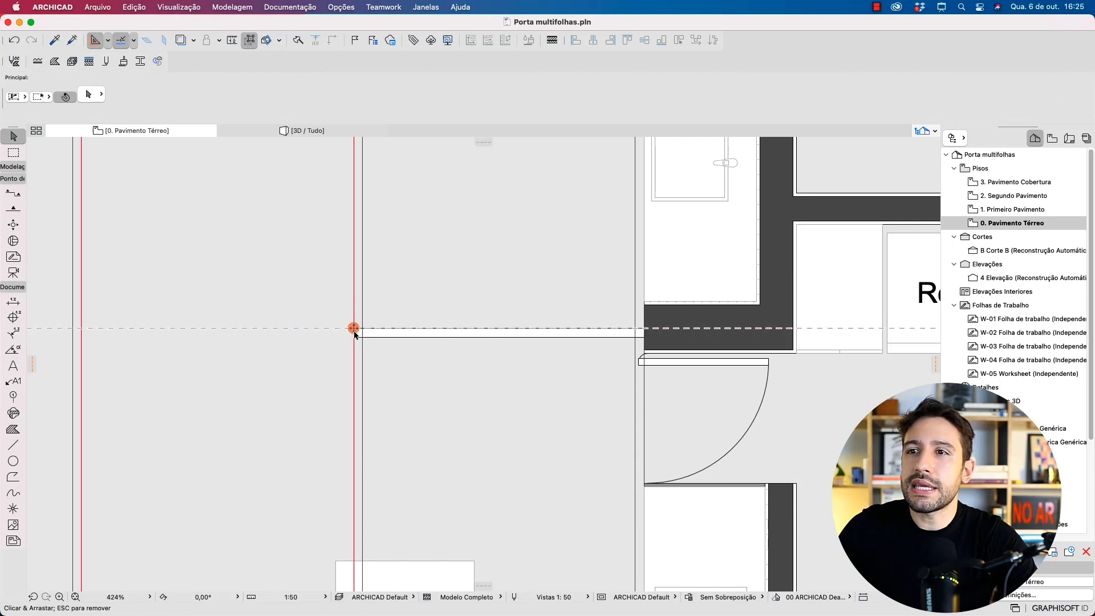
Step: Multiply the leaf with Incrementar and 5 copies, offsetting from its lower wall-side corner to the overlap line at the leaf's upper edge
click(385, 340)
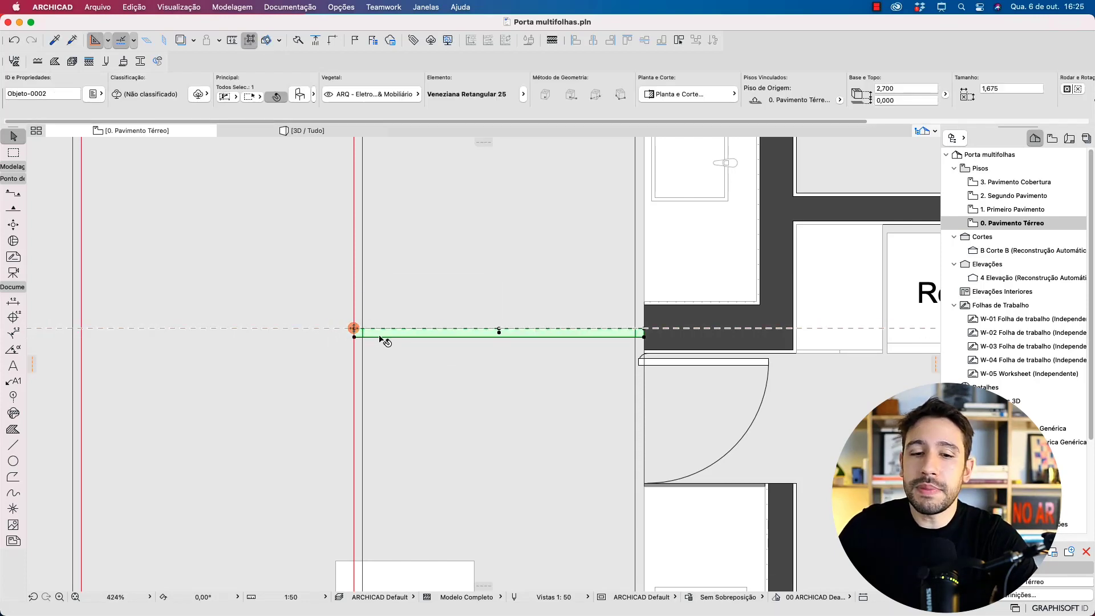
key(super+u)
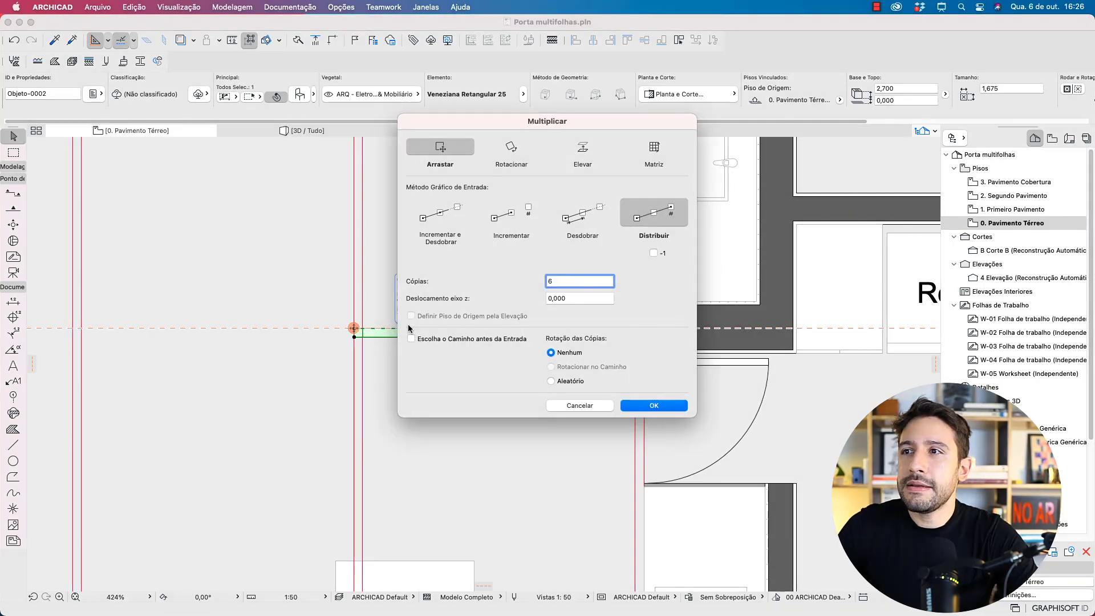
click(520, 219)
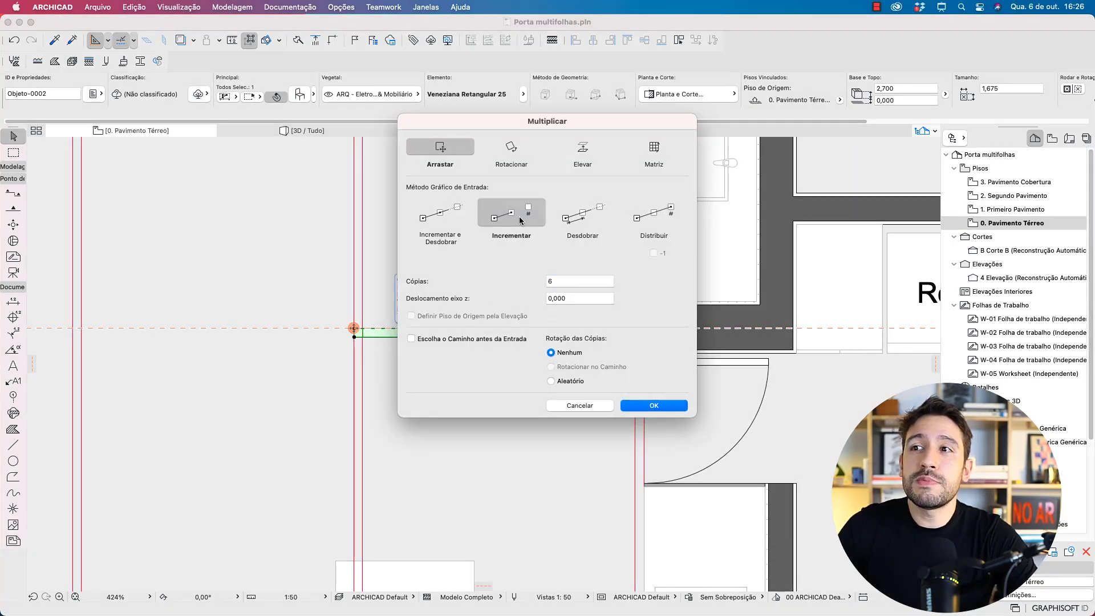
double_click(559, 281)
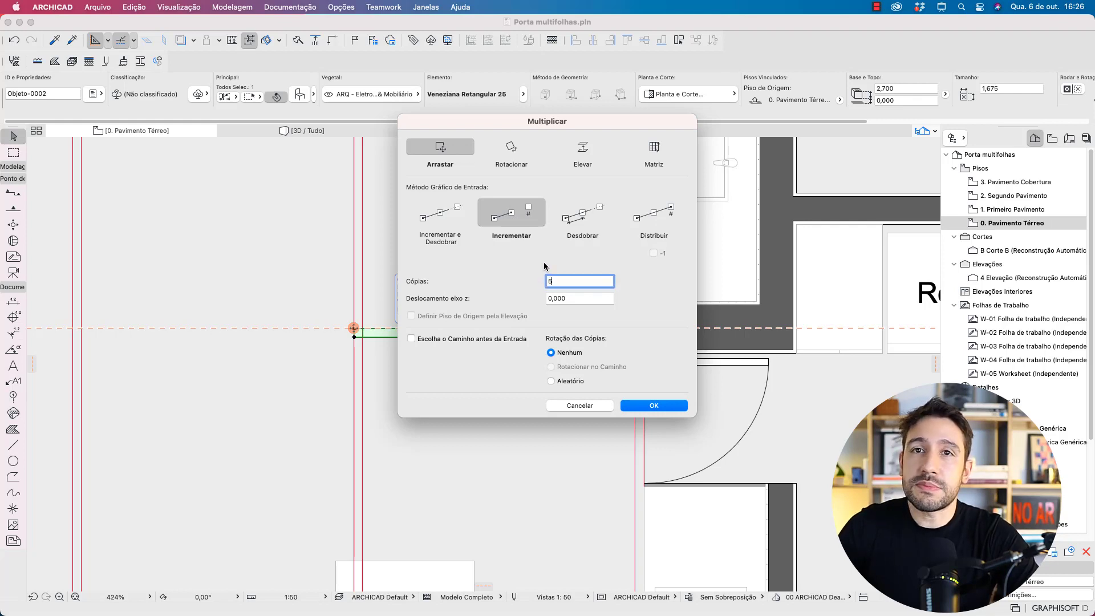
click(654, 406)
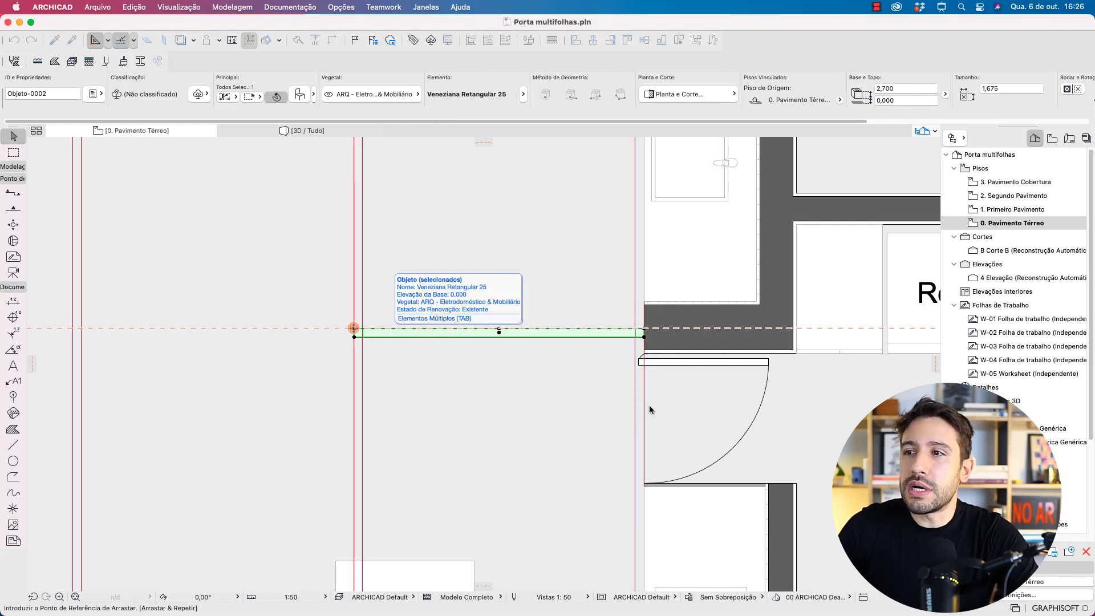
click(645, 338)
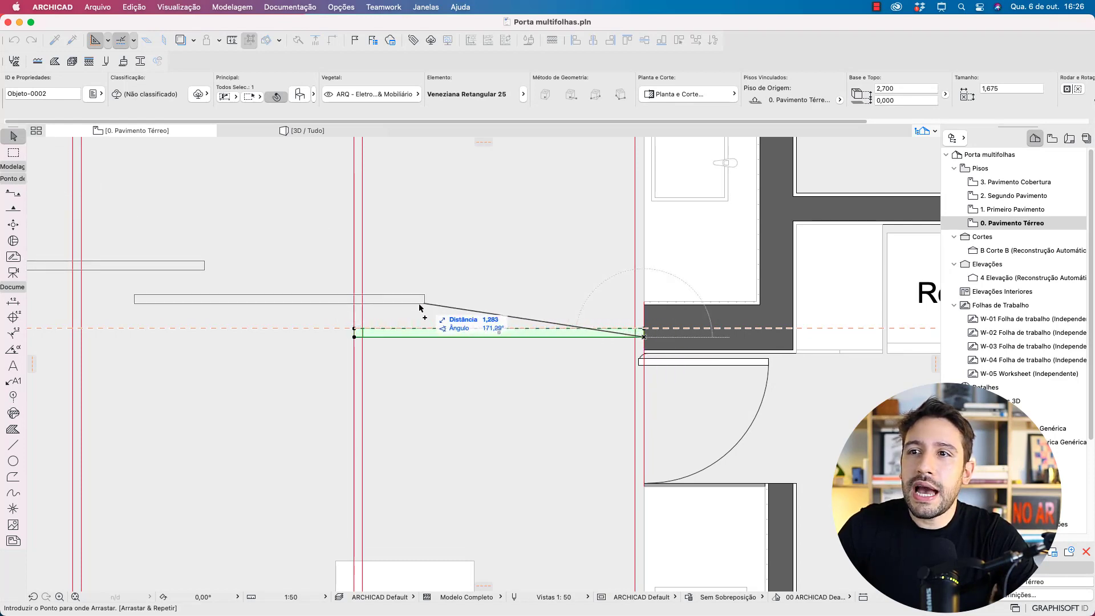
click(362, 330)
scroll(366, 334, down, 5)
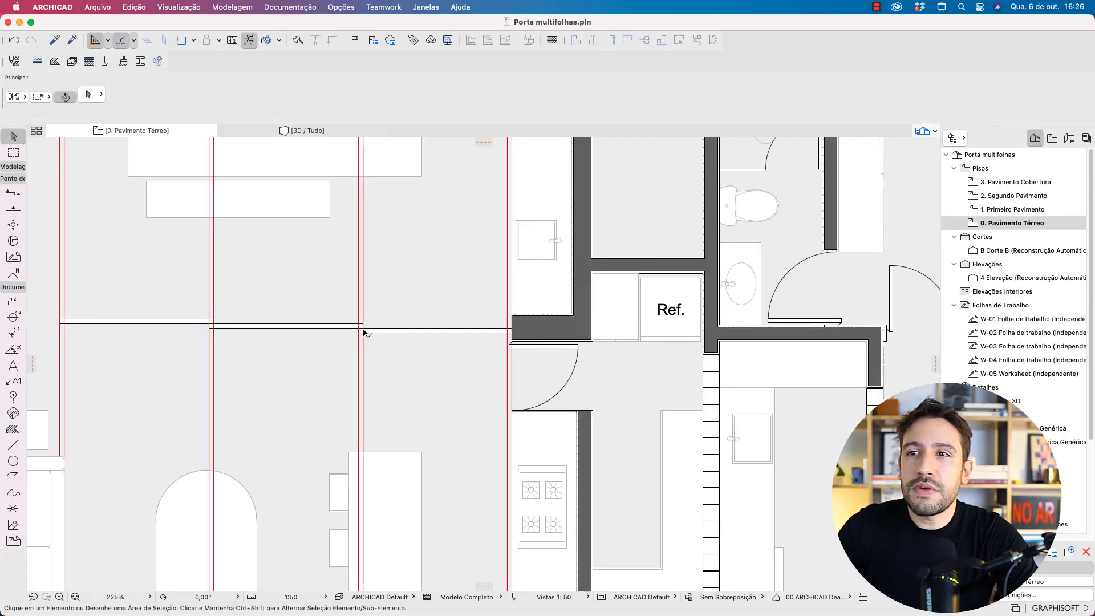
middle_drag(378, 334, 615, 352)
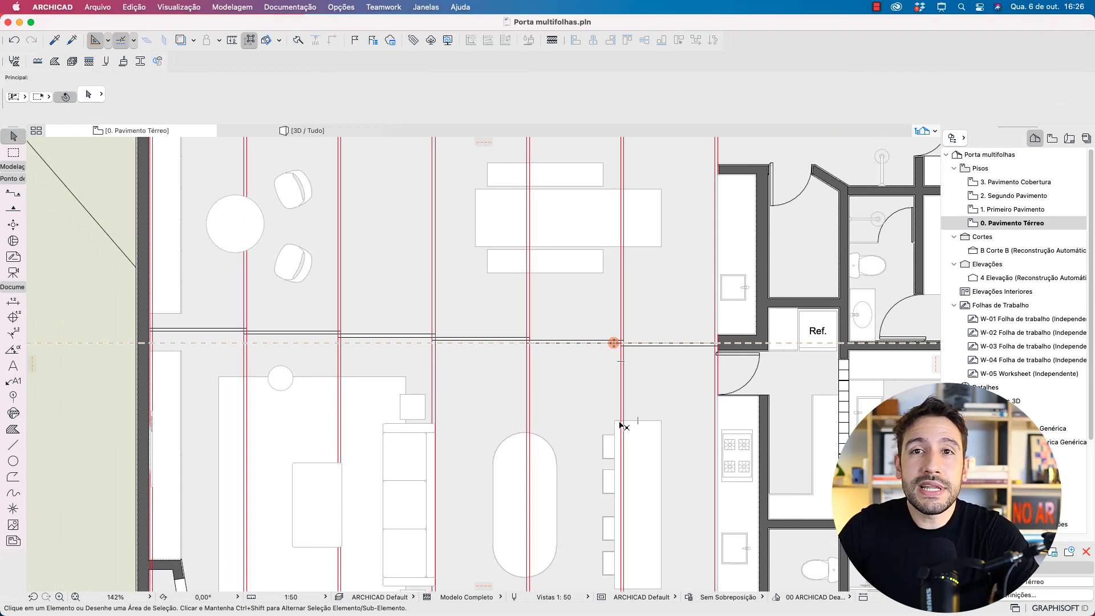
Step: Examine the row of multiplied leaves in the 3D view and return to the floor plan
key(F3)
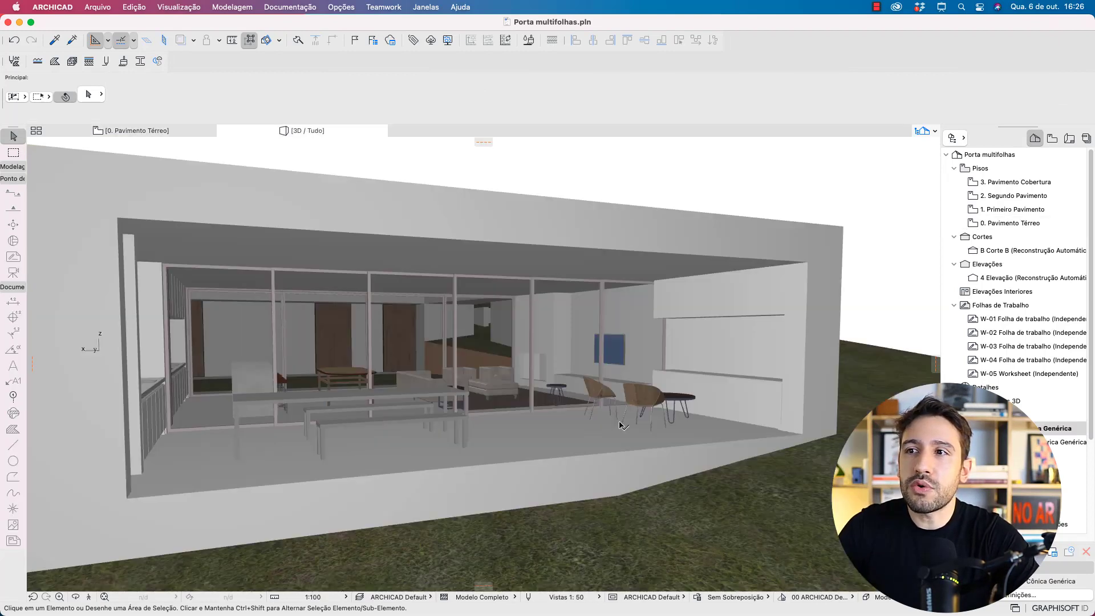
key(ctrl+shift+a)
drag(325, 342, 333, 338)
drag(431, 351, 500, 342)
key(Escape)
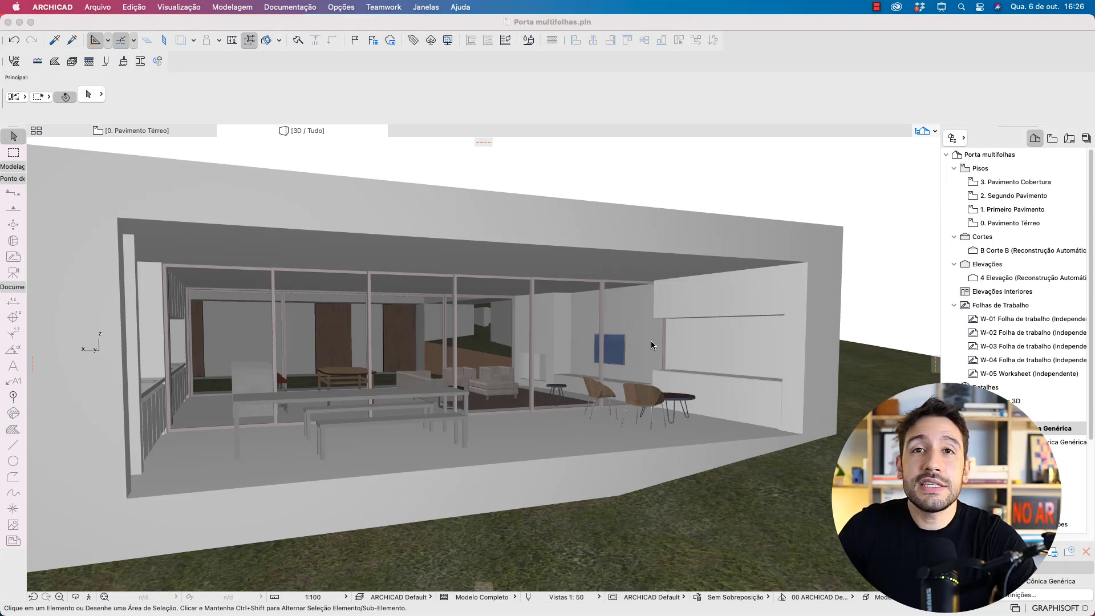
key(F2)
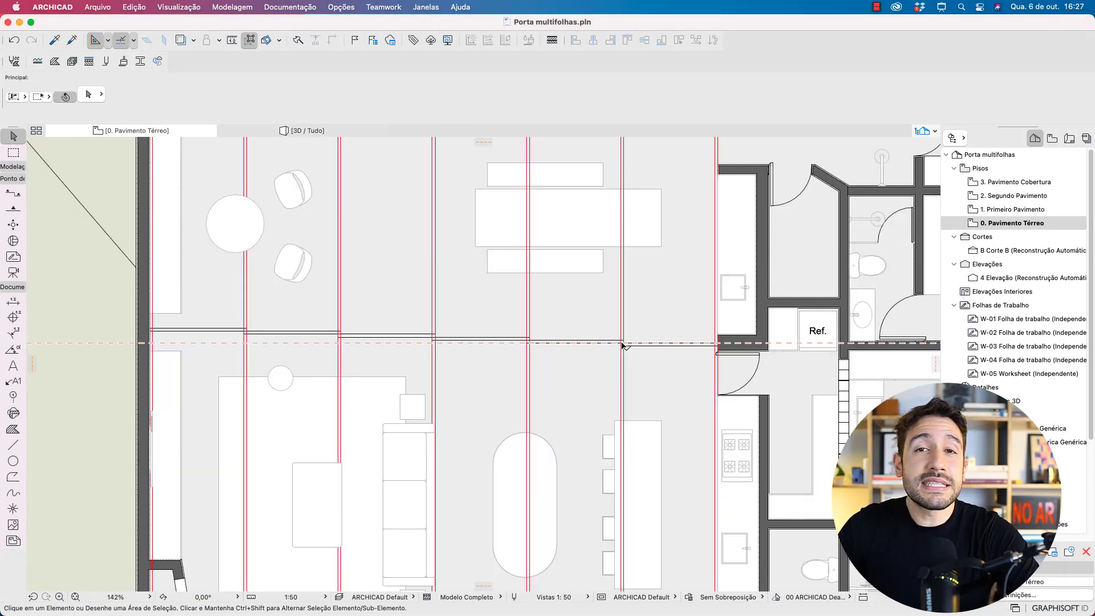
Step: Delete all the red construction lines and remove all guide lines from the floor plan
click(14, 444)
key(super+a)
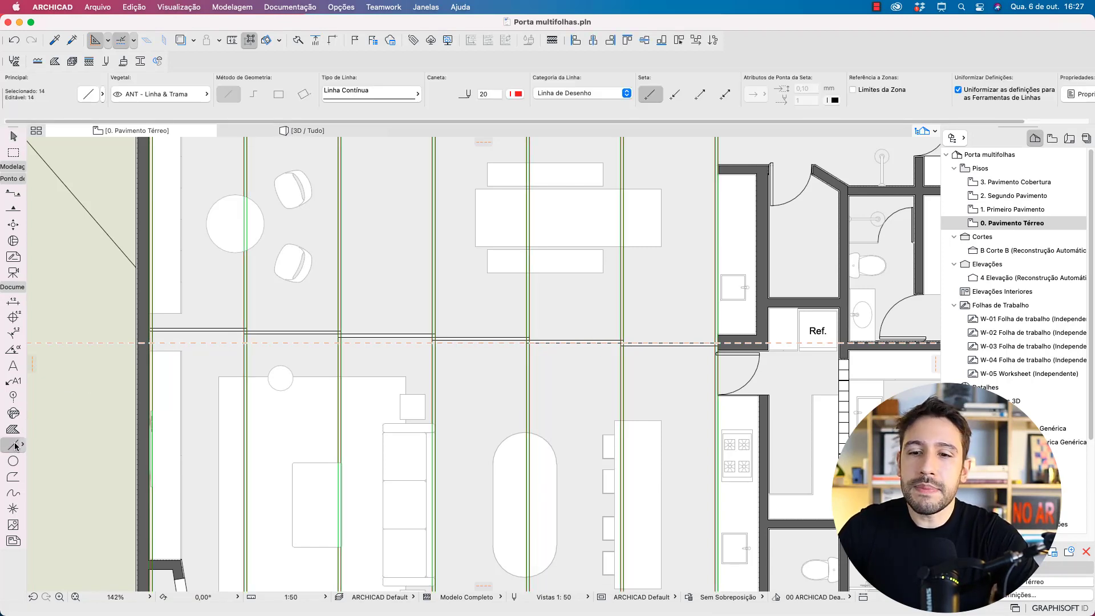
key(Delete)
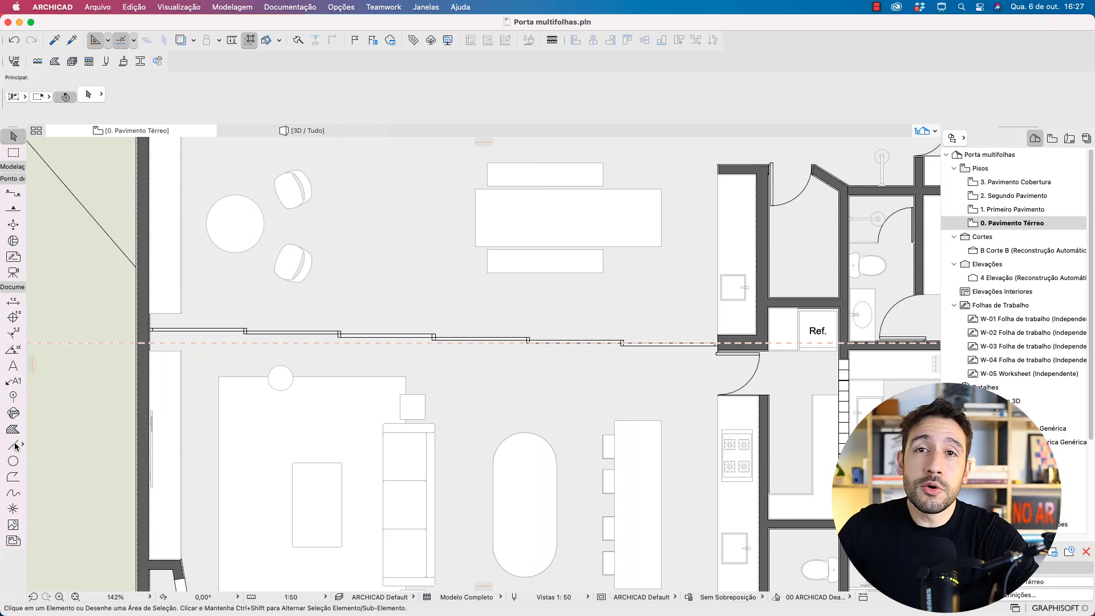
mouse_move(32, 368)
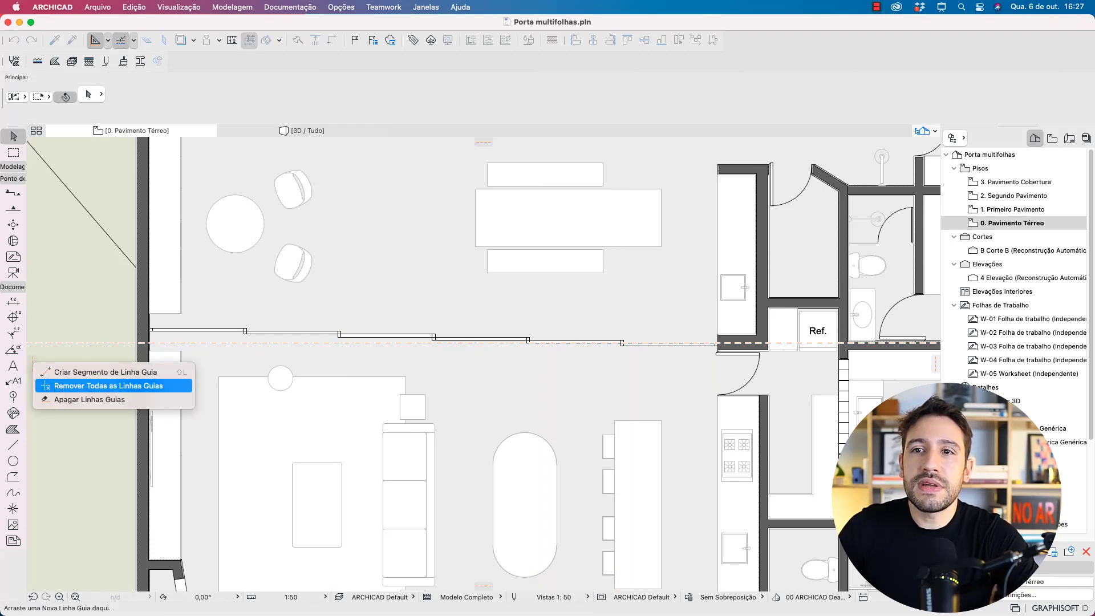
click(64, 388)
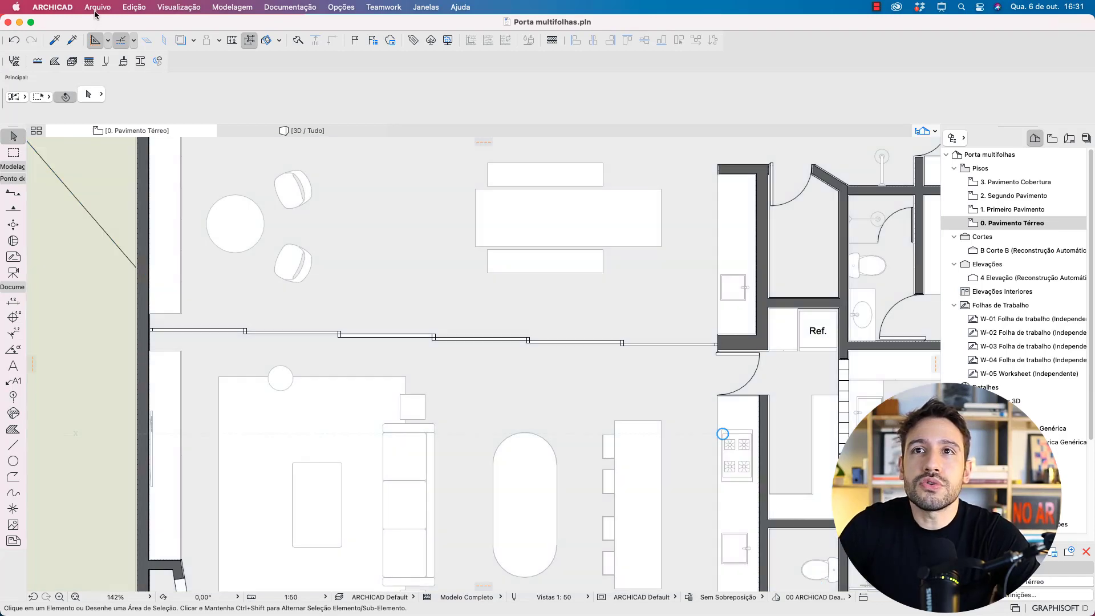
Step: Create a new project from Library Part Maker 25 Template.tpl, launched in a new Archicad instance
click(97, 7)
mouse_move(105, 23)
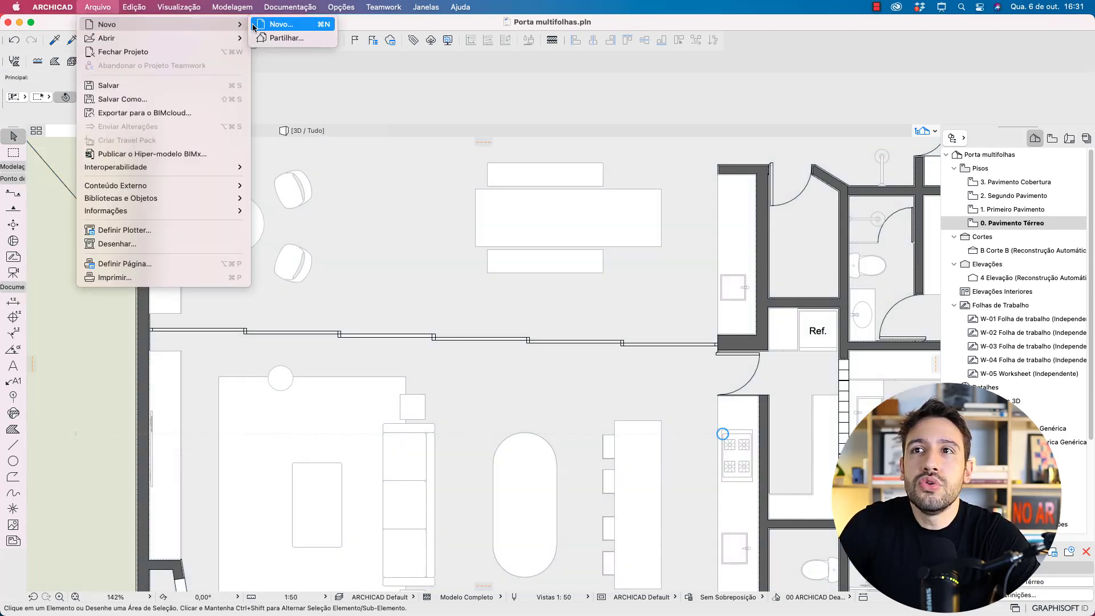
click(279, 24)
click(496, 187)
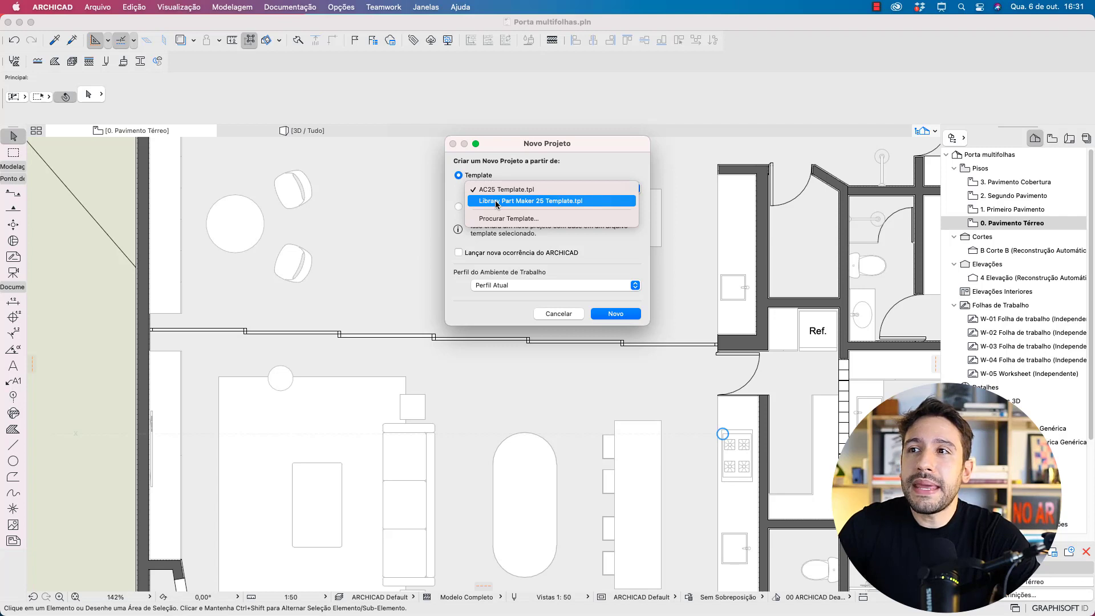
click(495, 202)
click(495, 254)
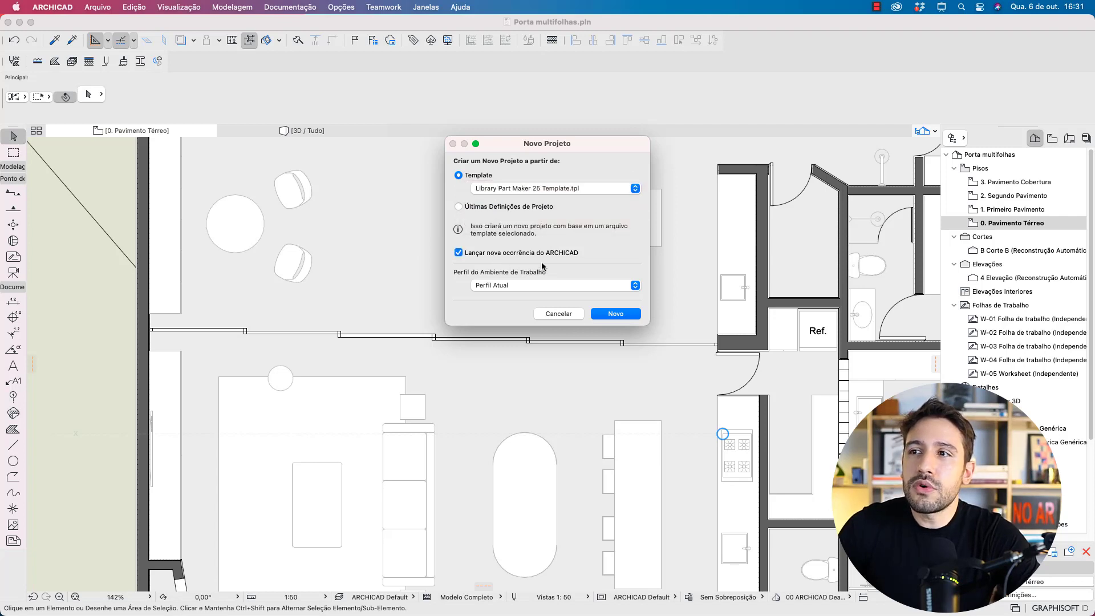
click(602, 312)
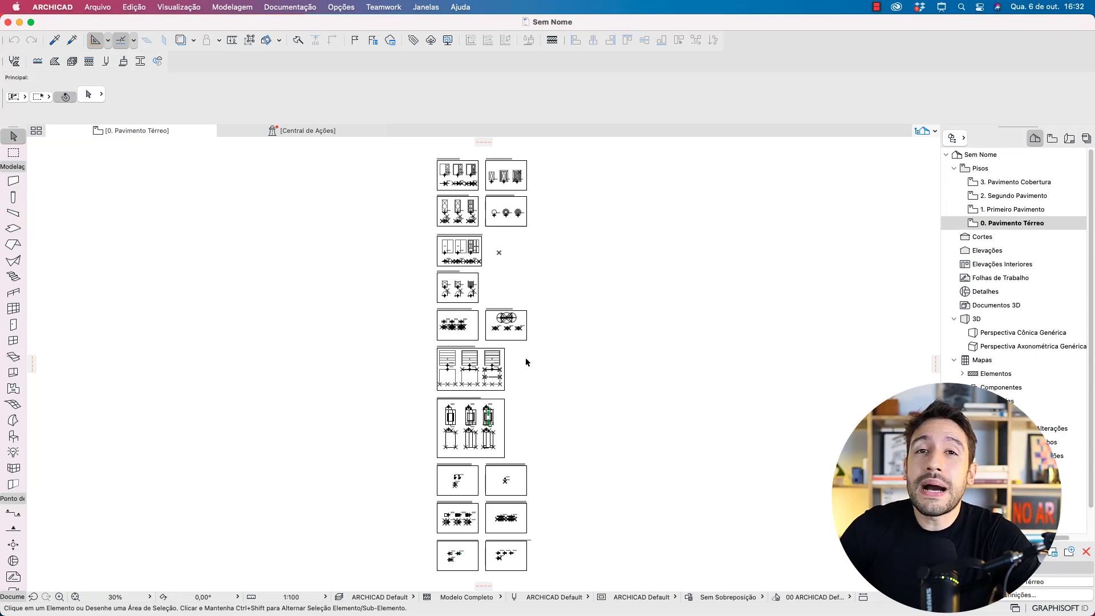
Step: Examine the template's examples for Janela, Clarabóia, Porta de Abrir and Porta de Correr Embutida
scroll(474, 168, up, 10)
scroll(475, 170, up, 2)
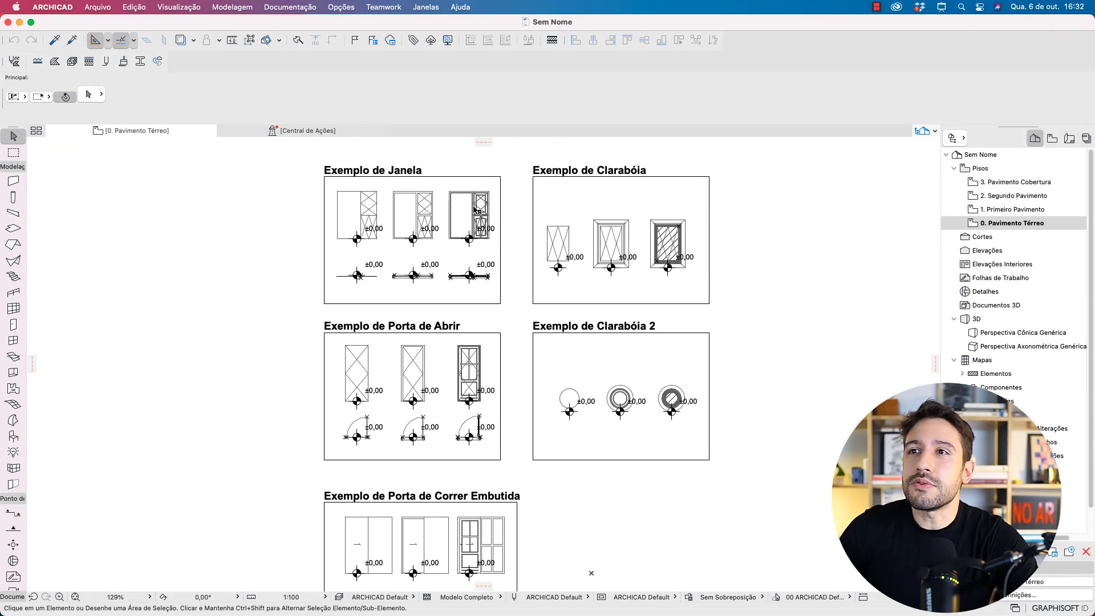
key(super+shift+a)
drag(435, 209, 443, 206)
drag(581, 238, 589, 233)
click(581, 291)
drag(430, 379, 434, 374)
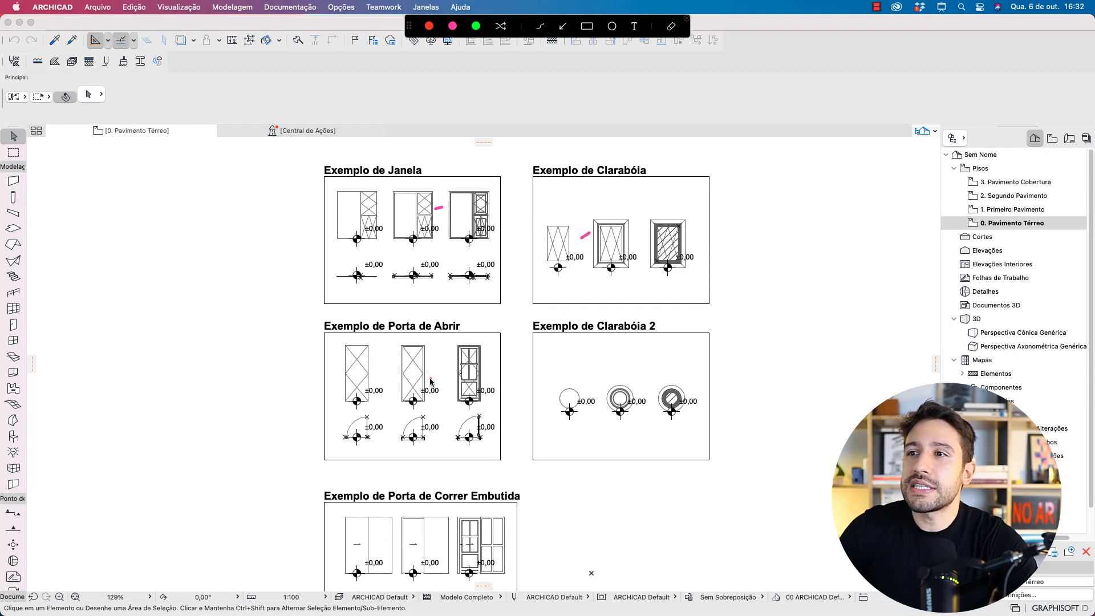
drag(435, 549, 440, 542)
click(465, 553)
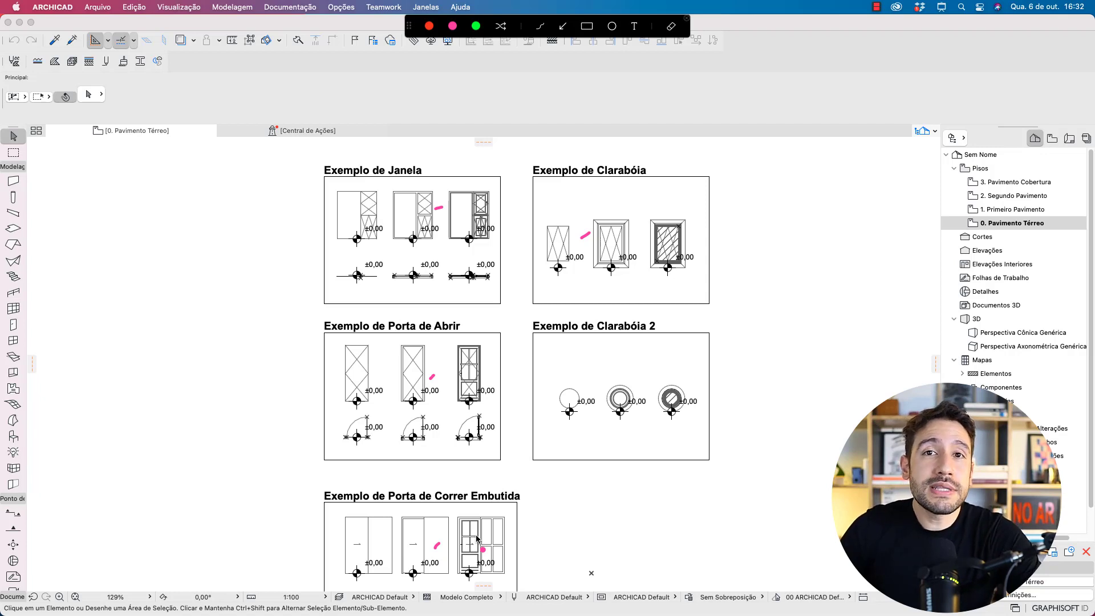
key(Escape)
Step: Switch back to the Porta multifolhas.pln project and copy the six door leaves from the floor plan
mouse_move(6, 365)
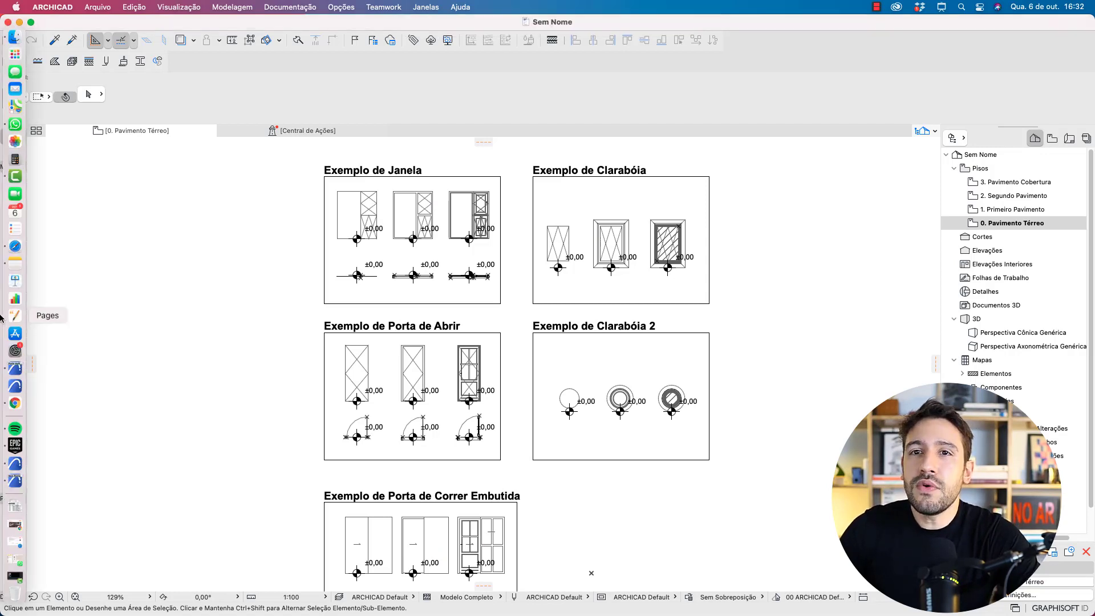
click(15, 369)
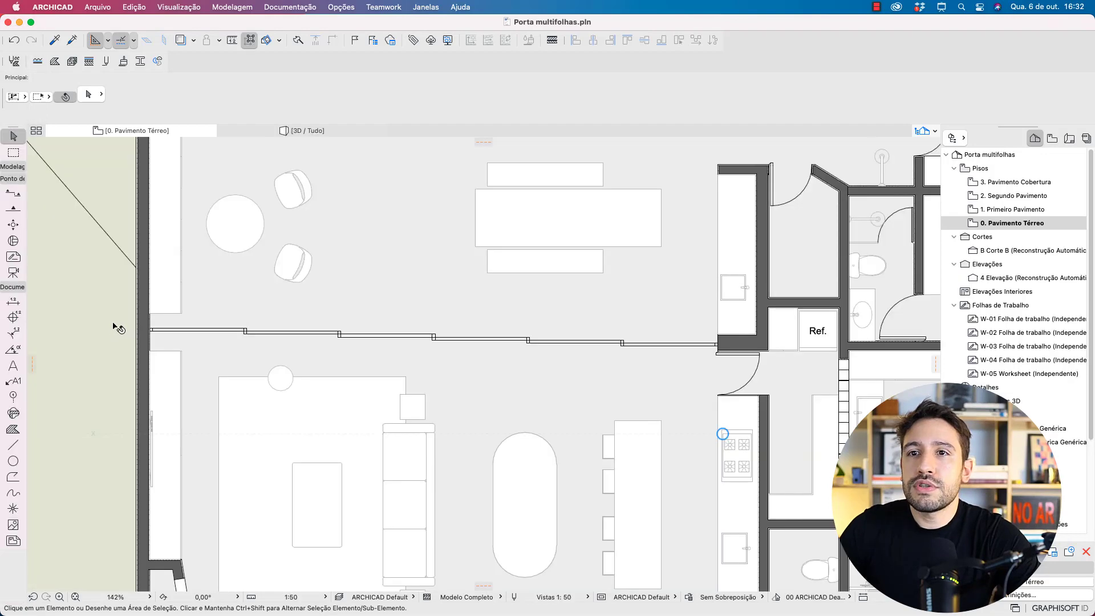
drag(114, 318, 725, 368)
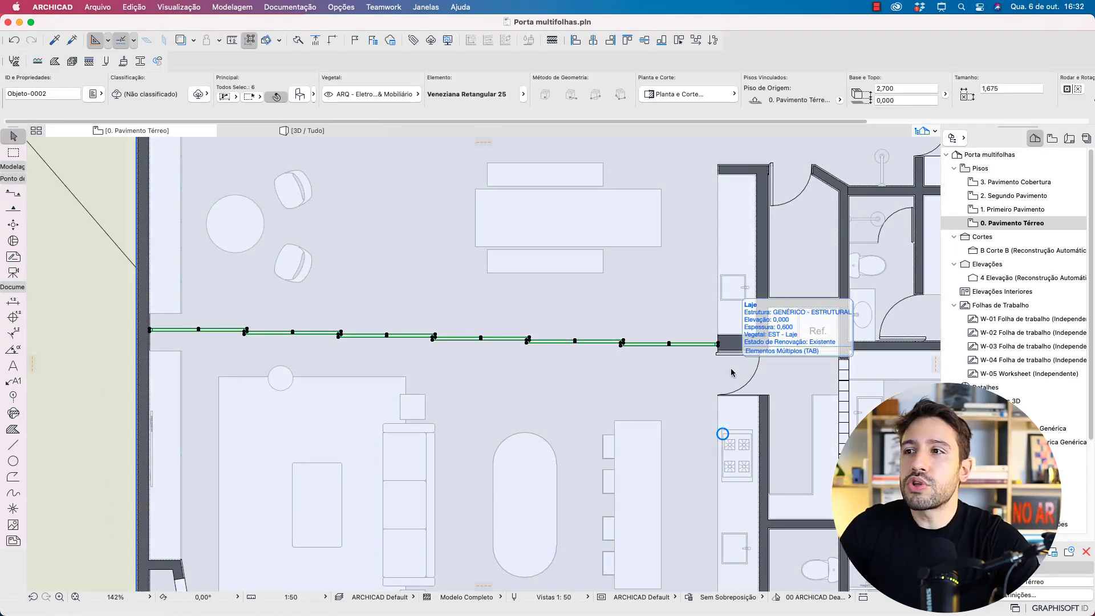
key(Escape)
Step: Switch to the new library part project and paste the leaves with Centro da Vista Atual, placing them beside the Exemplo de Porta de Correr Embutida frame
mouse_move(4, 318)
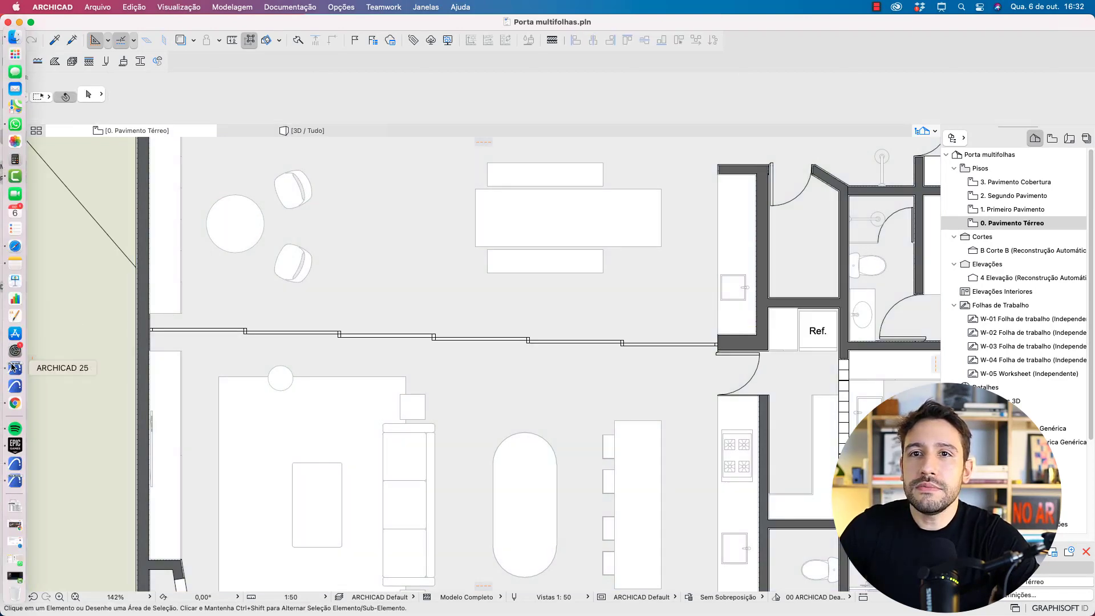
click(14, 484)
scroll(429, 449, down, 5)
scroll(429, 448, right, 5)
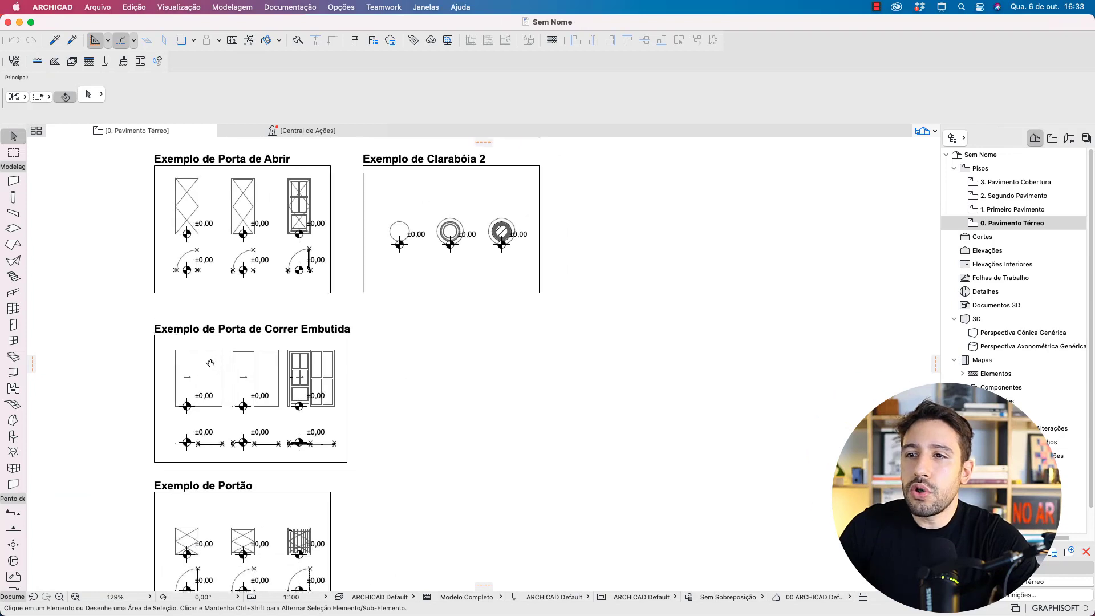
key(super+v)
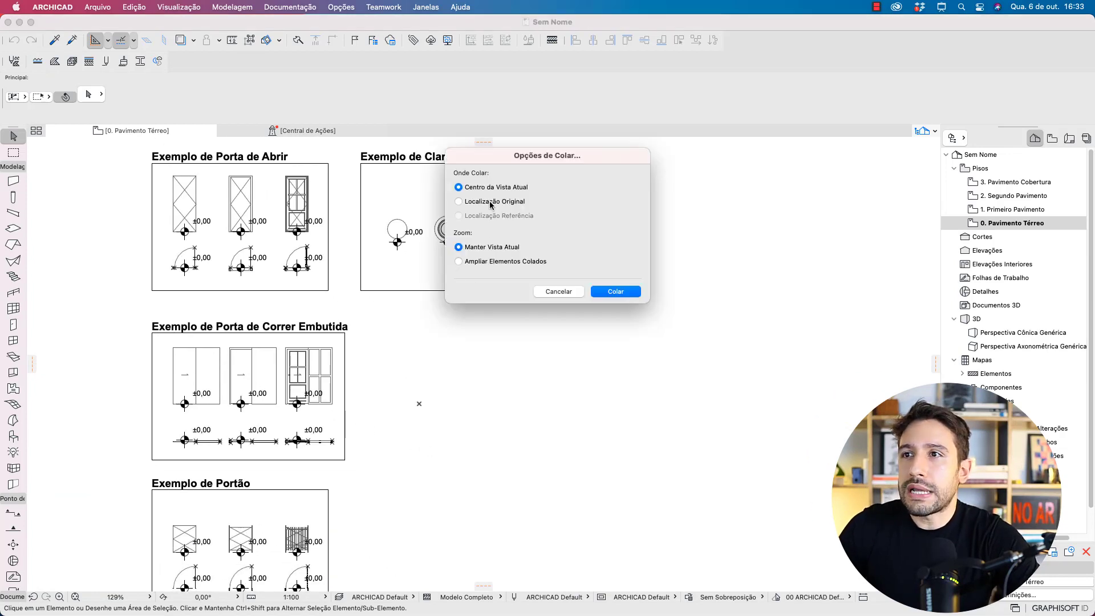
click(615, 294)
click(497, 363)
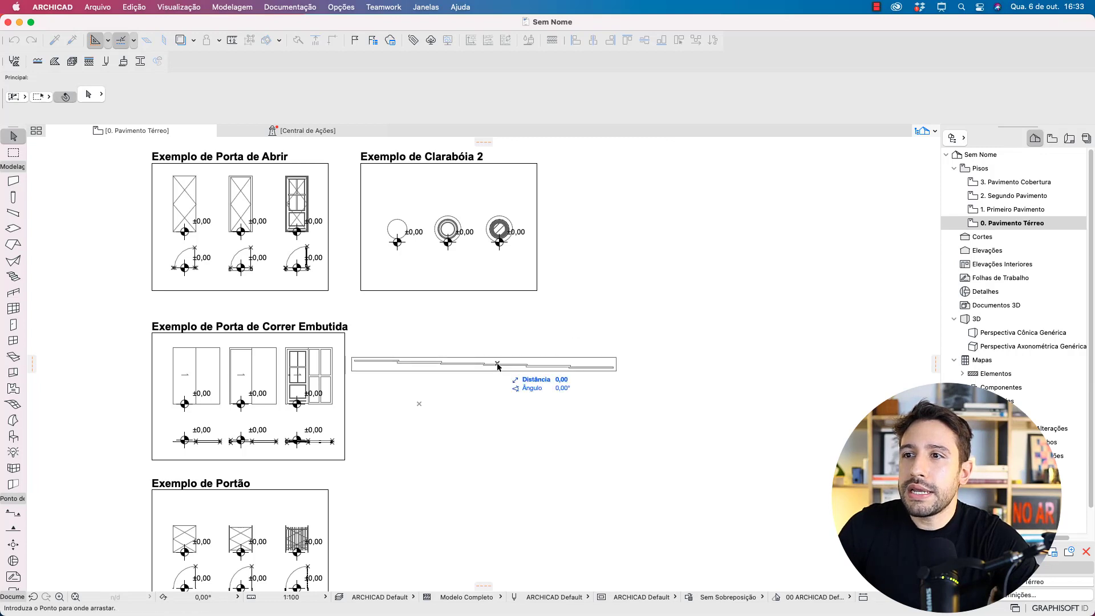
click(600, 438)
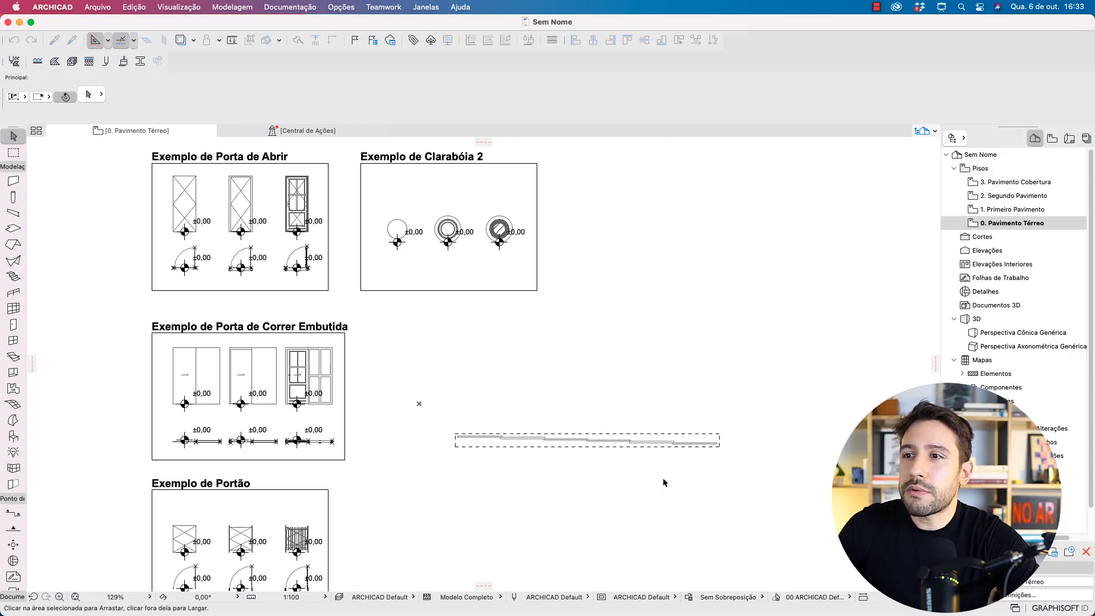
scroll(667, 469, up, 5)
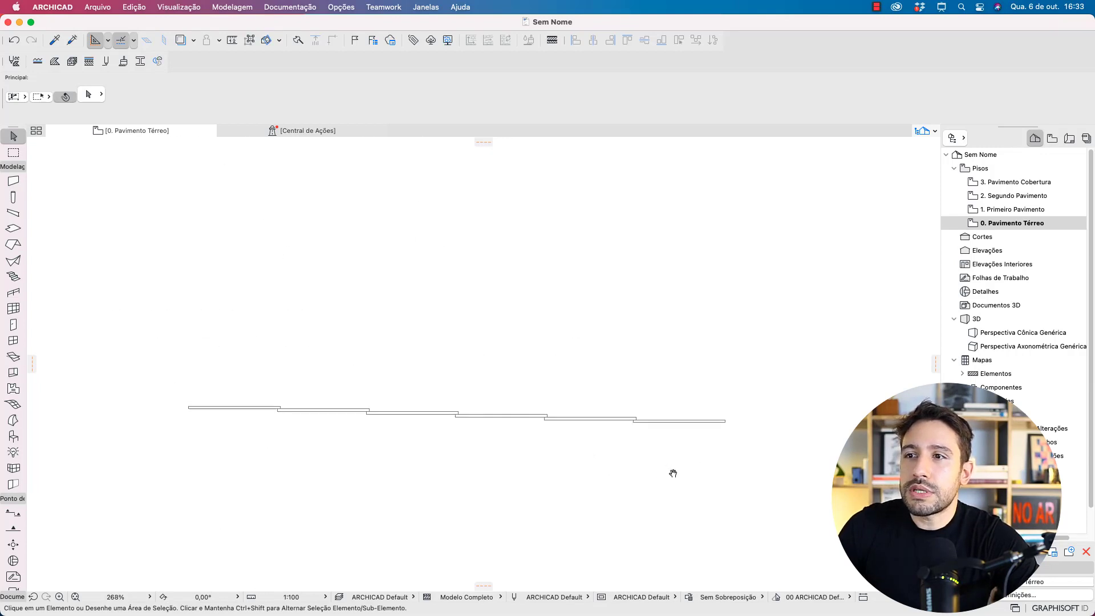
click(741, 483)
Step: Show only the six pasted leaves in the 3D view and select all of them
click(298, 390)
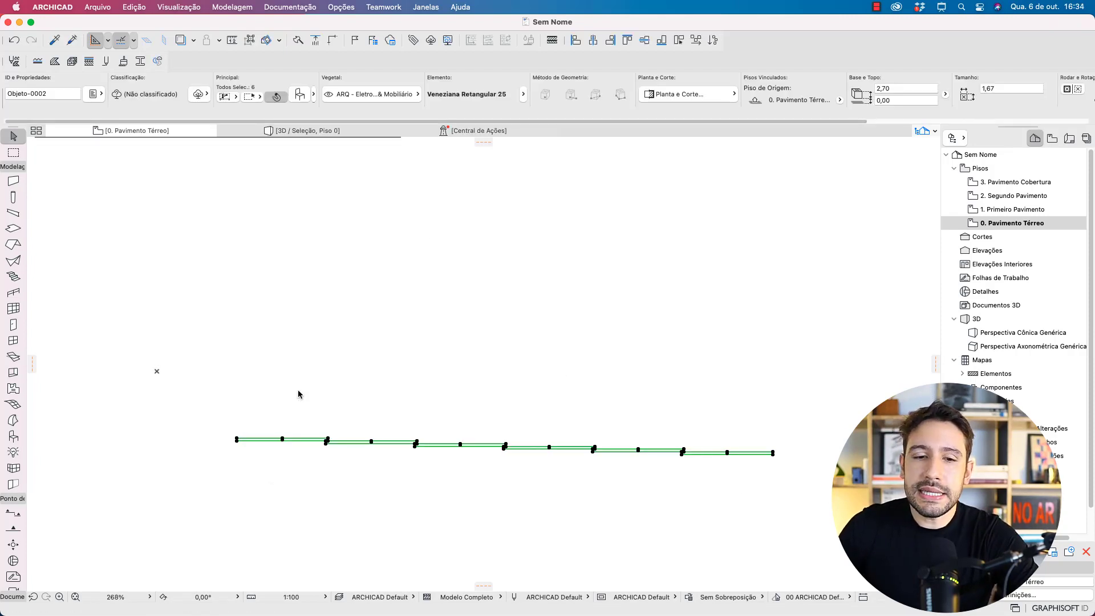
key(F5)
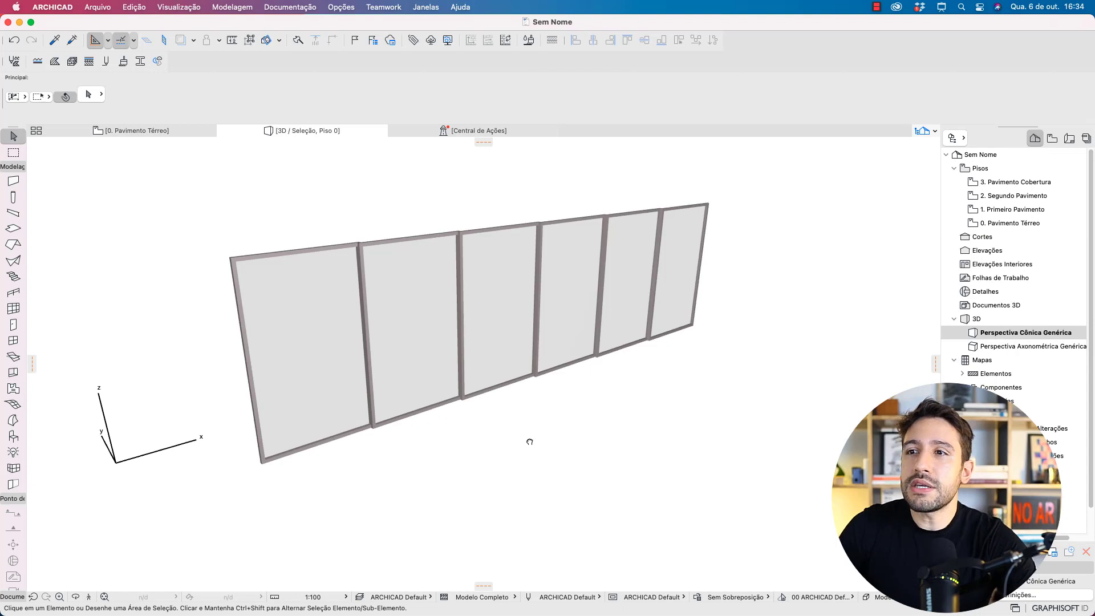
click(420, 366)
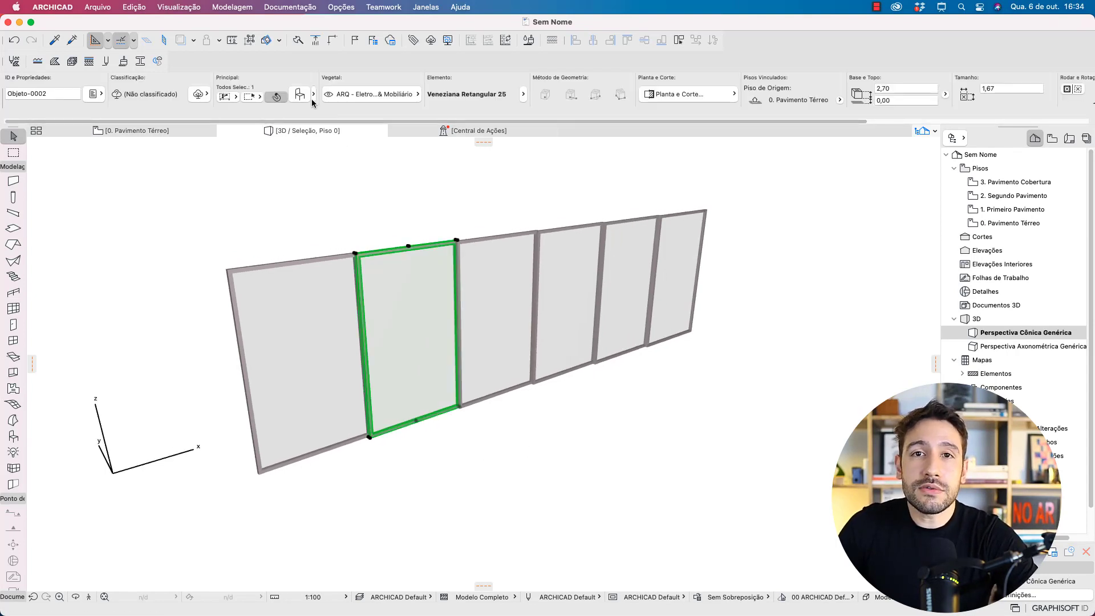
click(455, 230)
drag(695, 491, 318, 233)
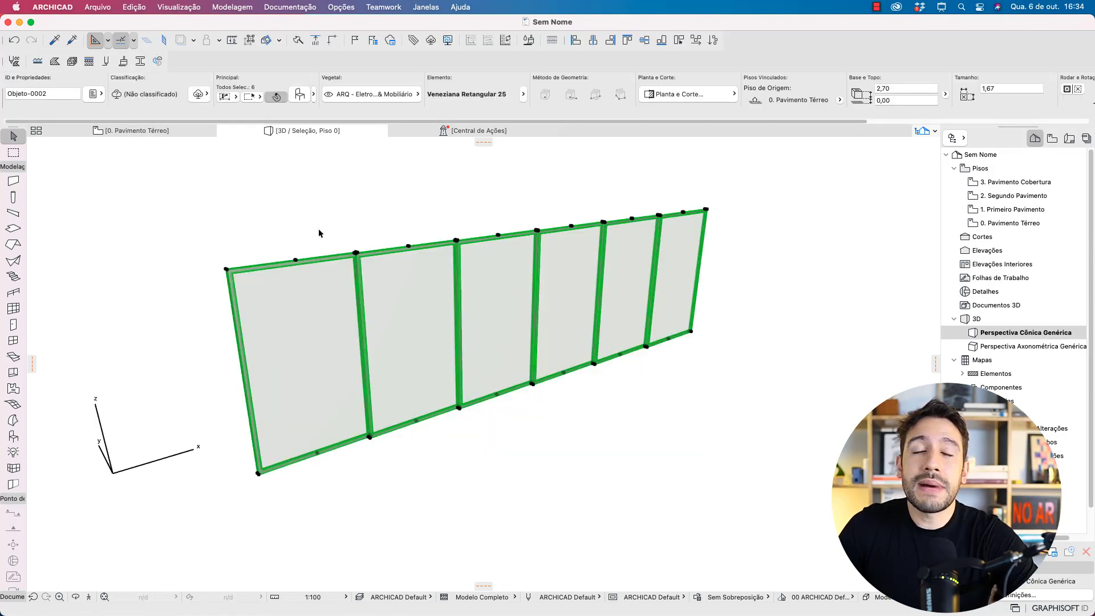
Step: Convert the six selected door leaves into Morphs, accepting the replacement of the originals
right_click(405, 293)
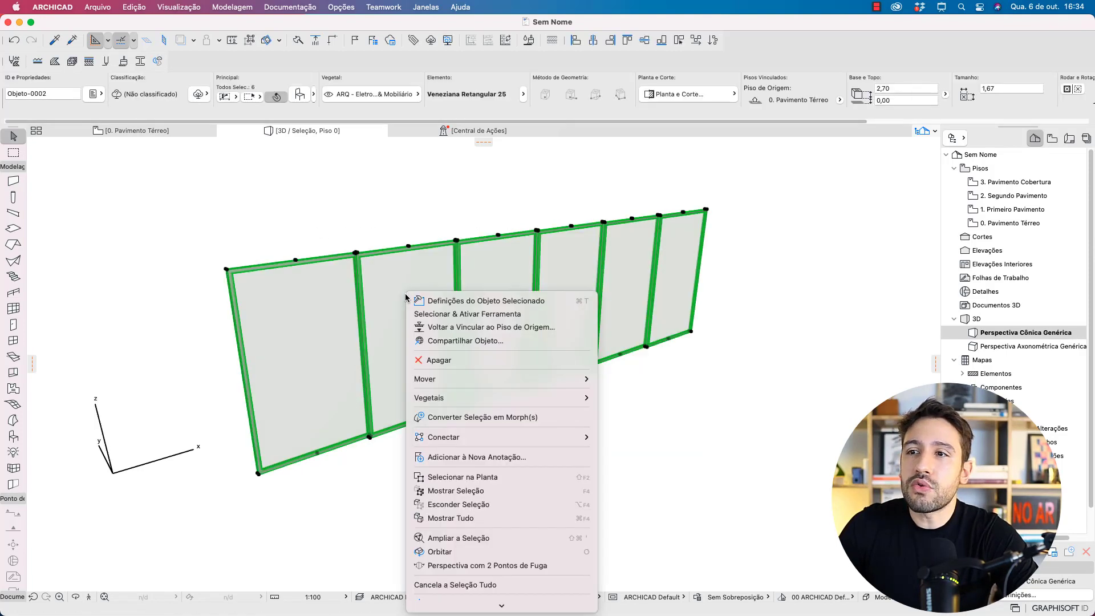
click(468, 417)
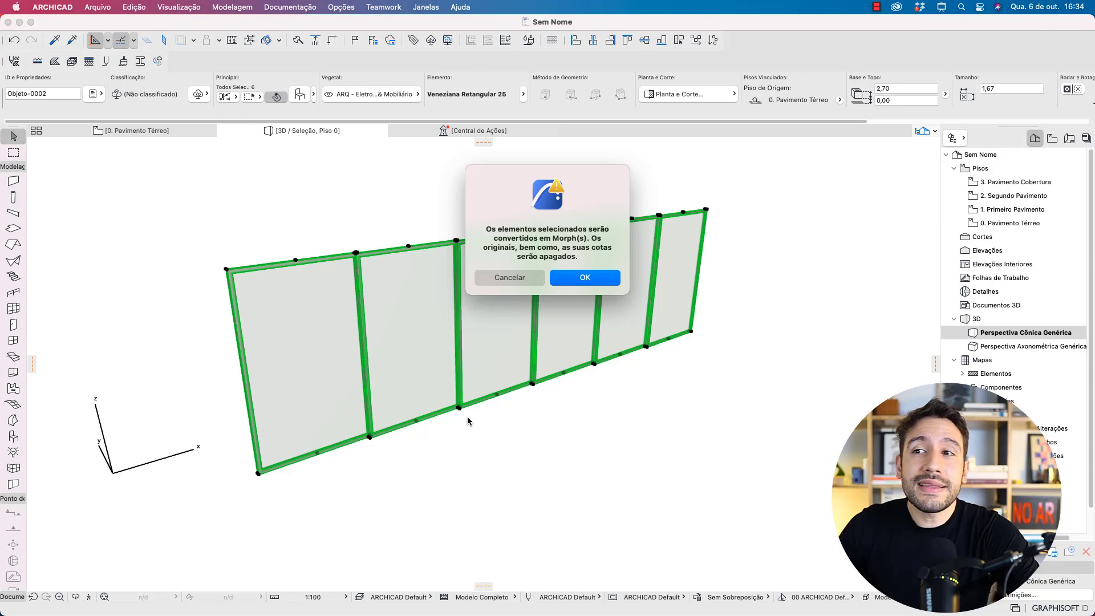
click(588, 280)
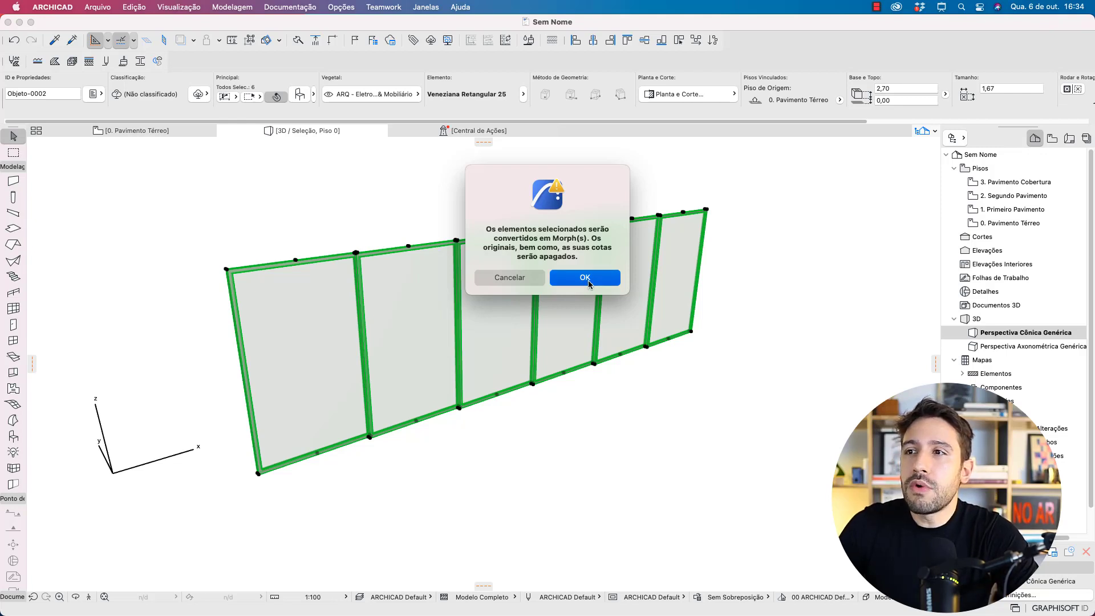
click(641, 386)
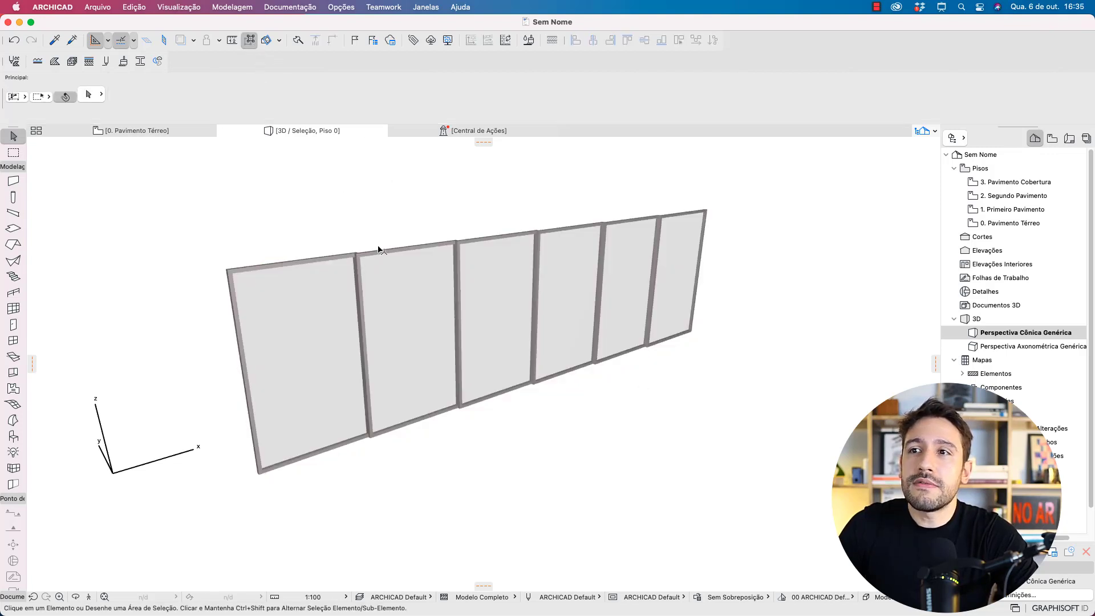
Step: Select individual parts of the converted leaves to check how the Morphs are divided
click(410, 300)
click(496, 242)
click(553, 234)
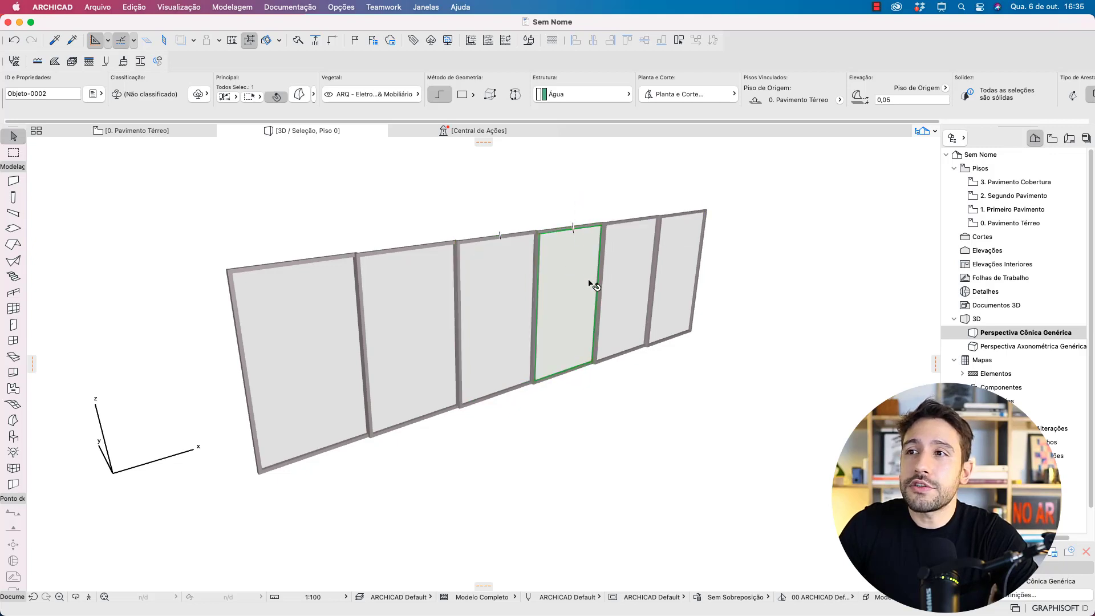
key(Escape)
Step: Select all the leaf Morphs and merge them into a single Morph with the União operation
drag(717, 511, 191, 185)
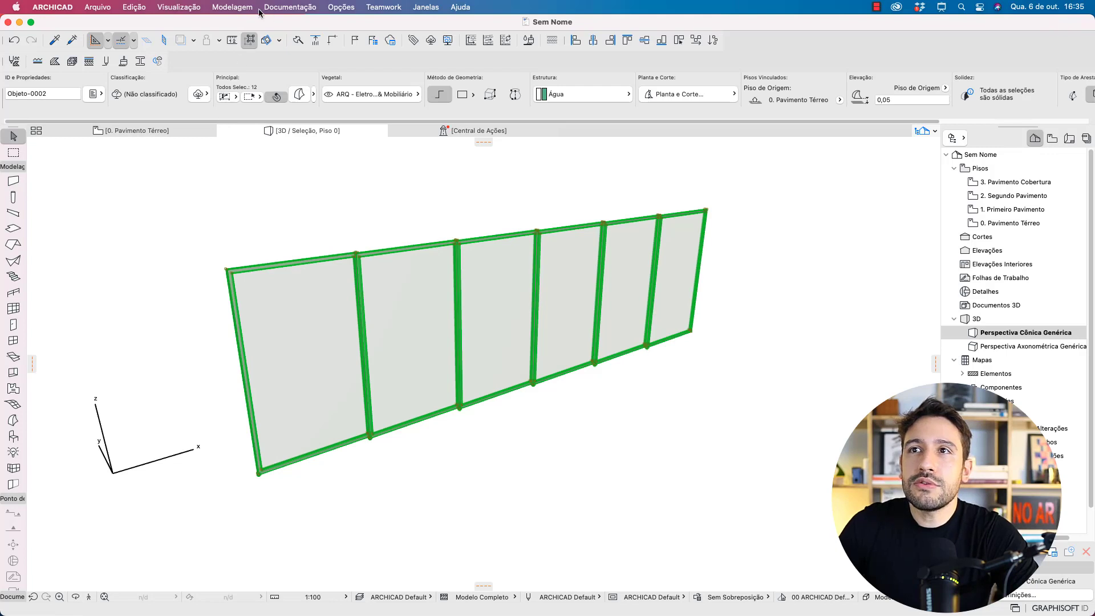
click(232, 7)
mouse_move(261, 211)
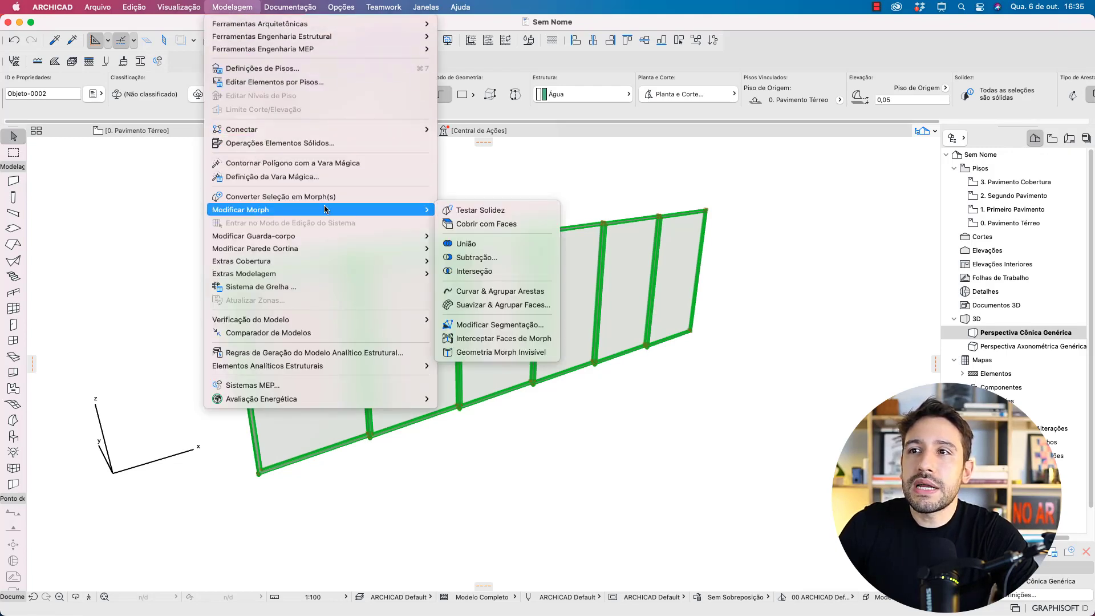
click(473, 245)
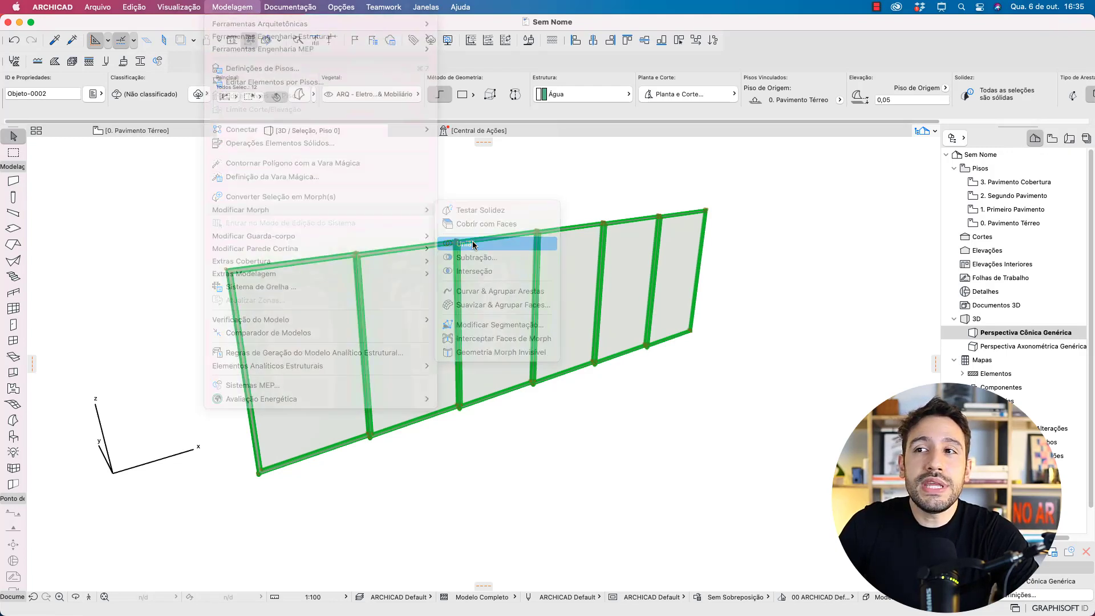
click(473, 246)
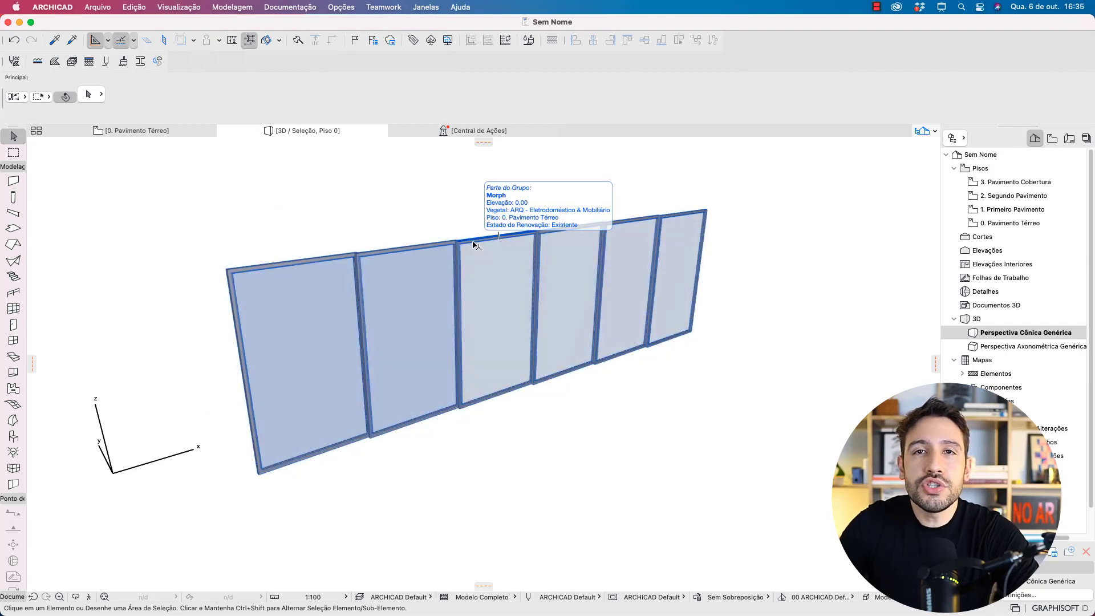
click(473, 246)
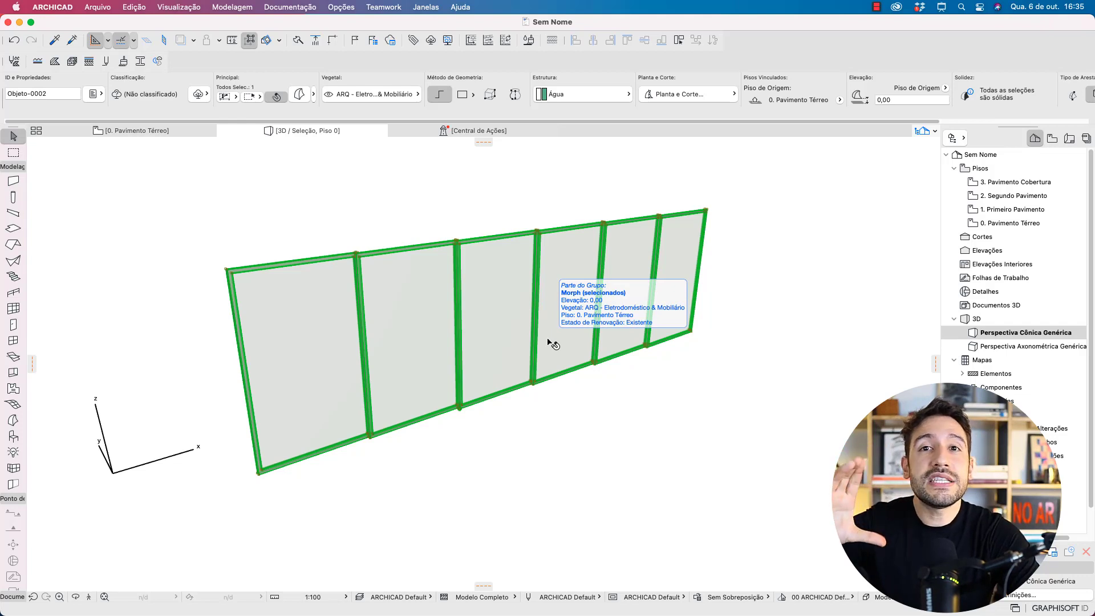
click(566, 399)
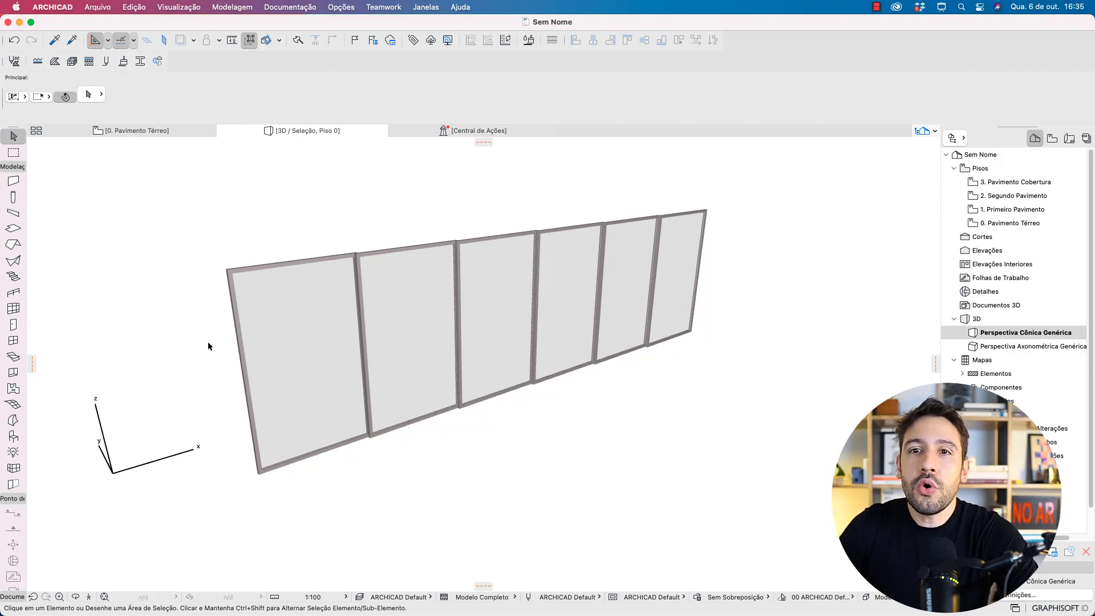
Step: Model a box Morph beside the door as a reference solid for rotation
click(13, 420)
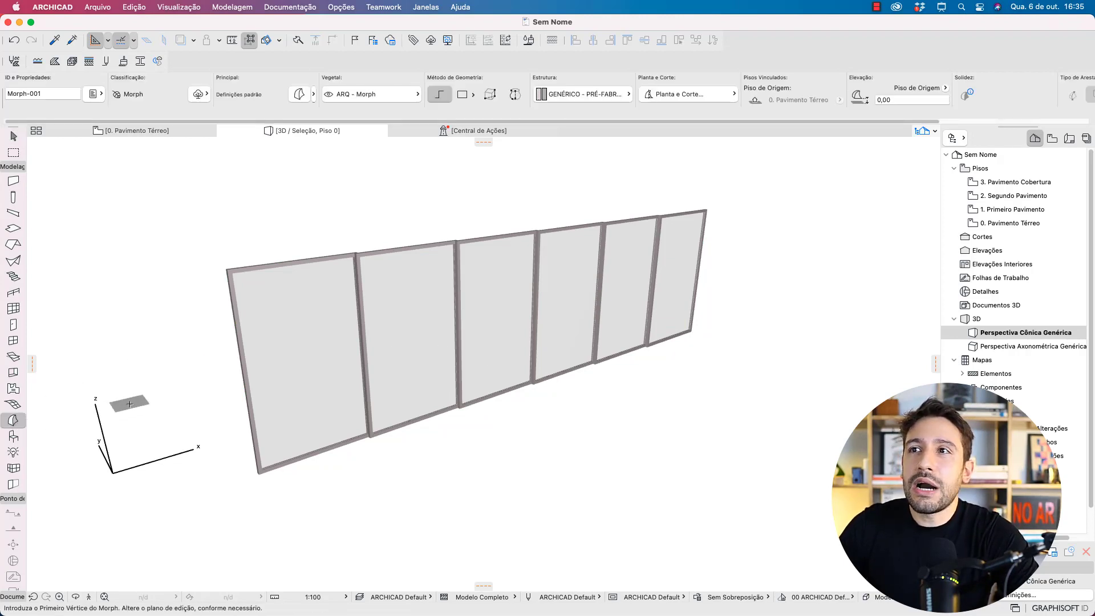
click(490, 94)
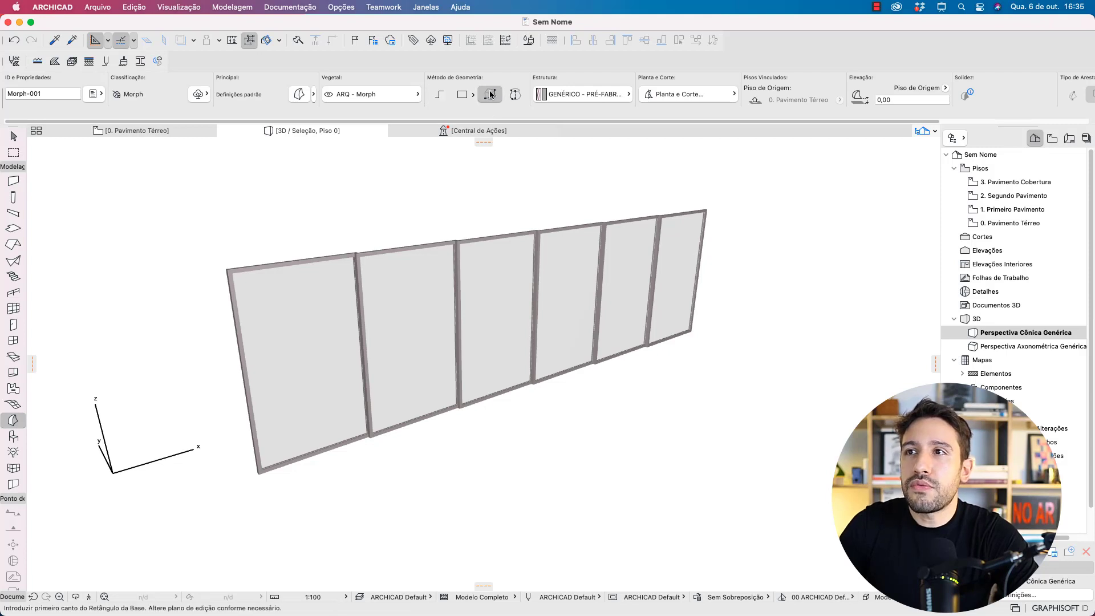
click(622, 415)
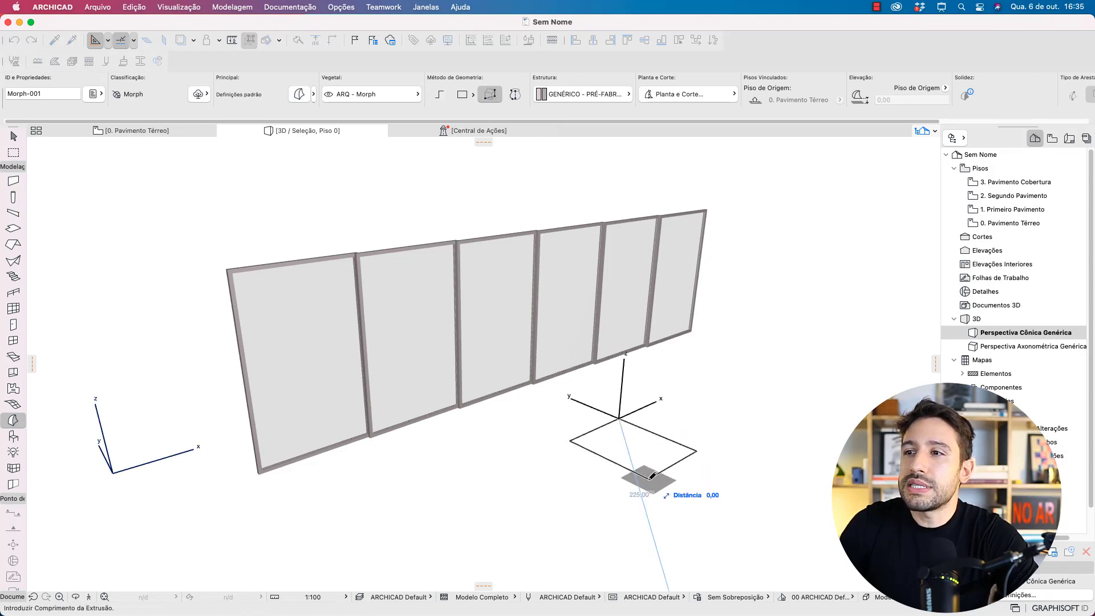
click(649, 478)
click(660, 419)
Step: Rotate the door Morph until it lies flat, using the box's side face as rotation plane, and delete the box
shift+click(553, 332)
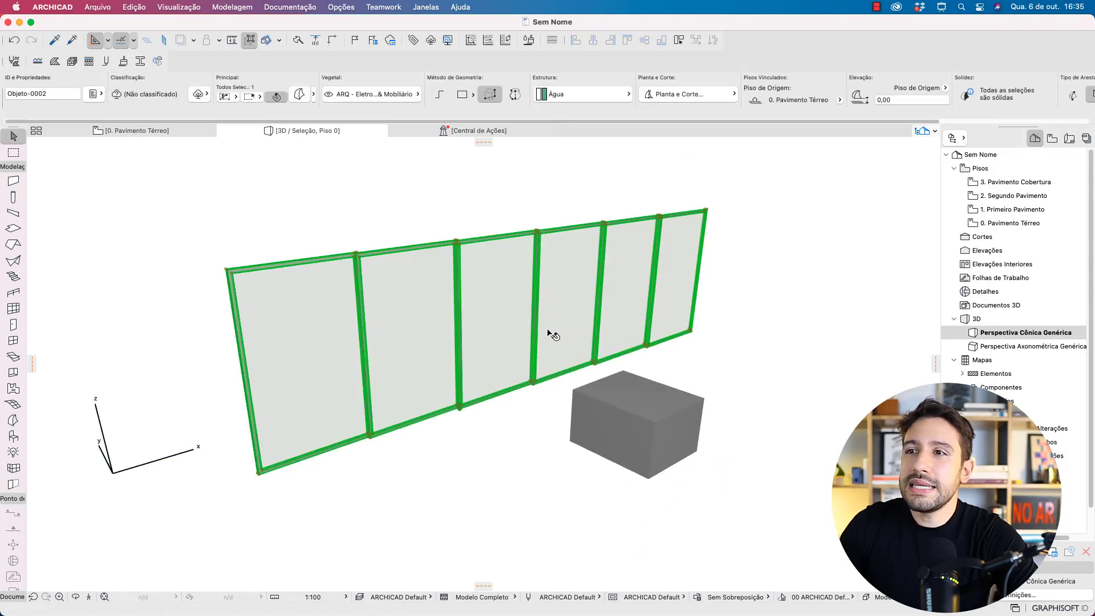
key(super+e)
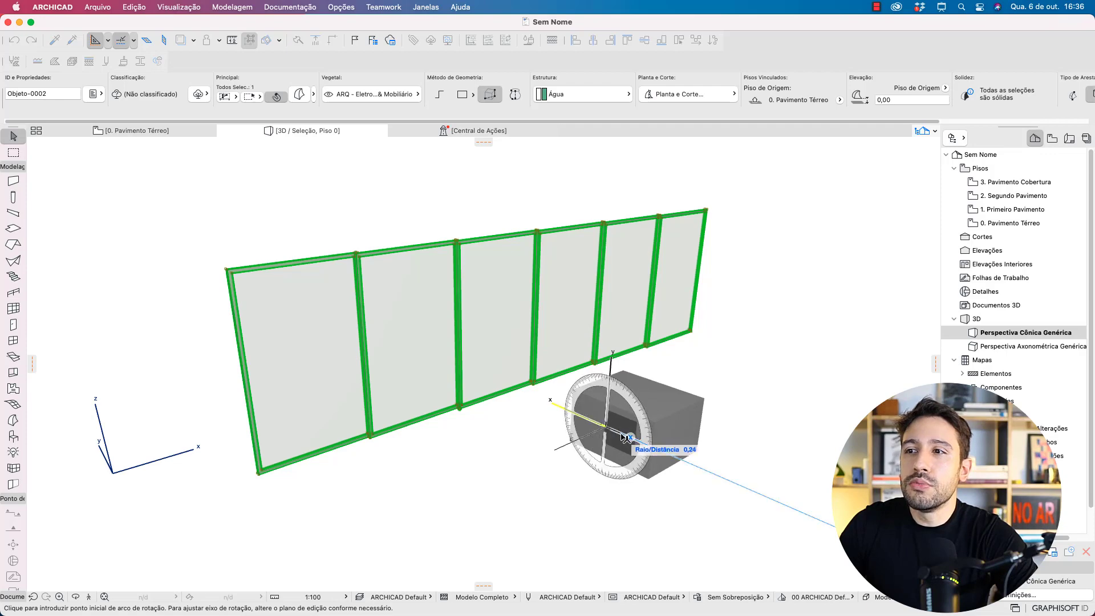
click(624, 445)
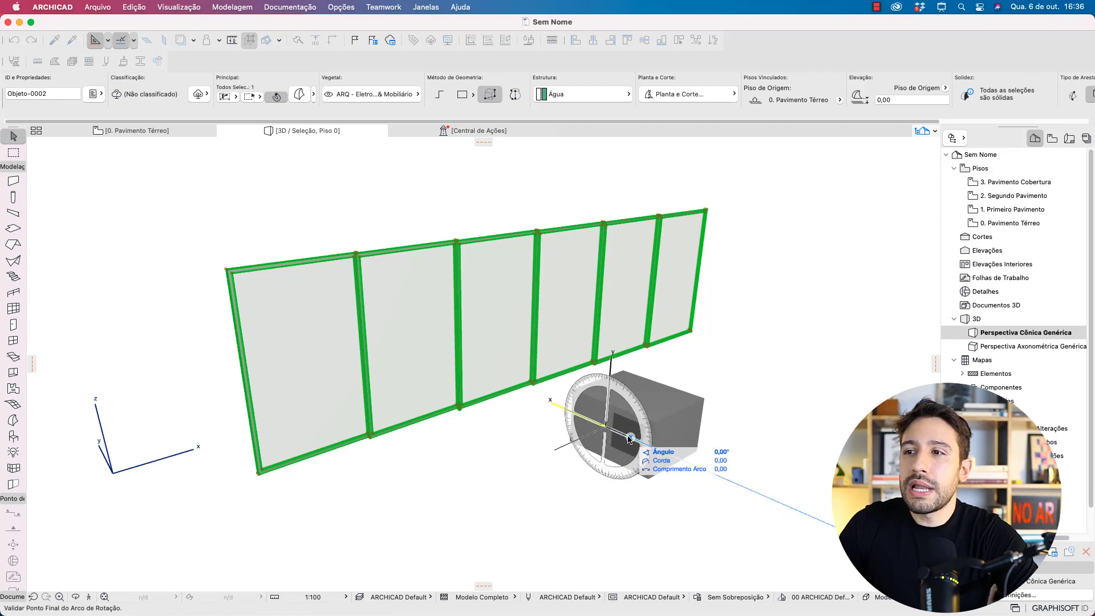
click(612, 391)
shift+middle_drag(614, 393, 613, 279)
click(612, 280)
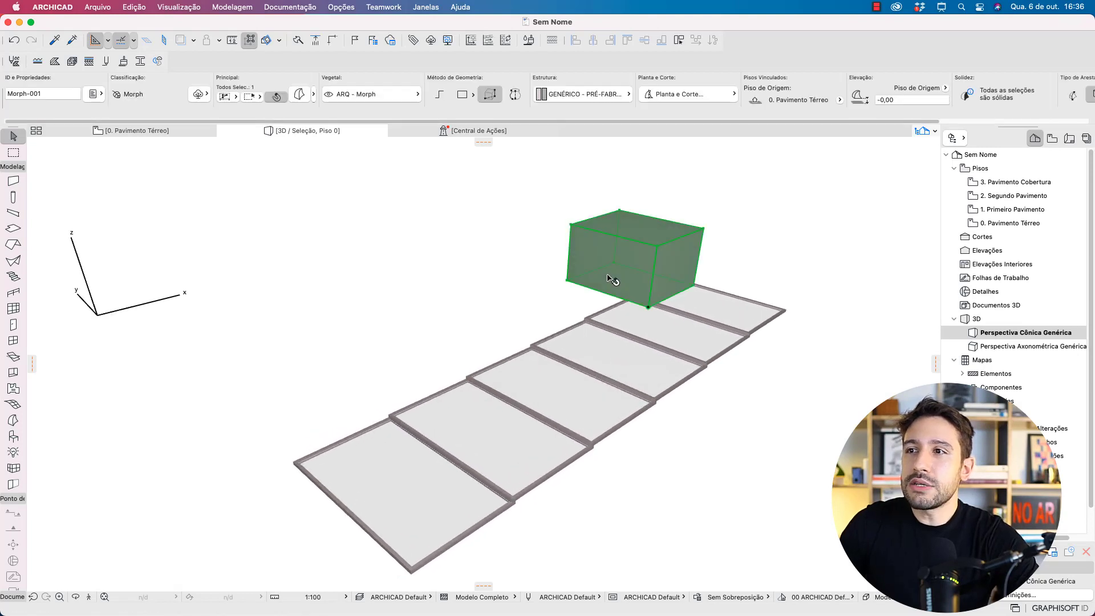
key(Delete)
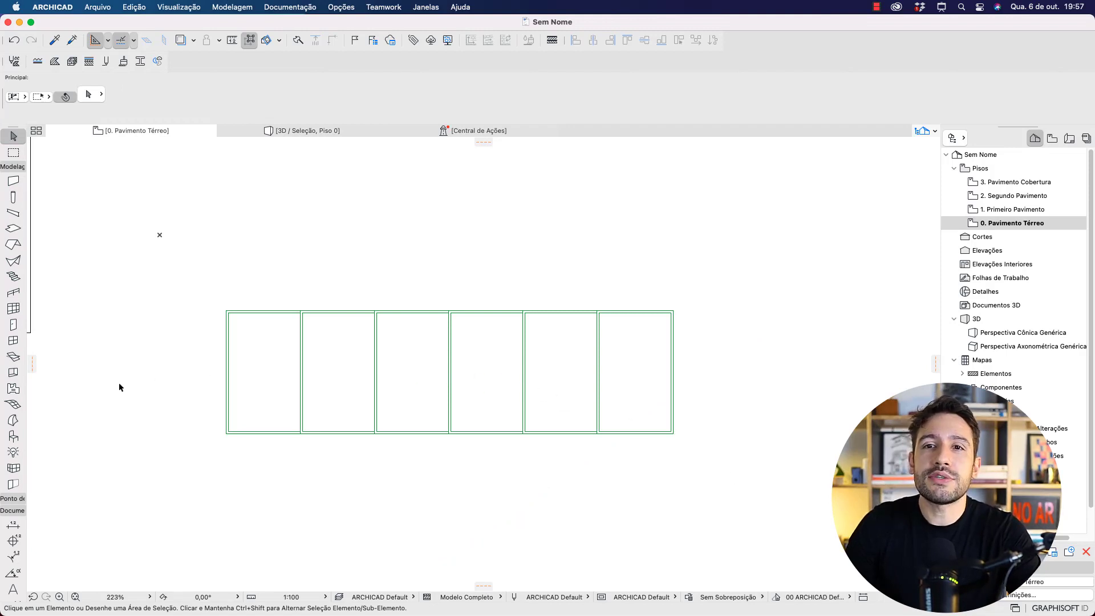
Step: Draw a flat rectangular Morph above the door in the floor plan and show it together with the door in 3D
click(14, 420)
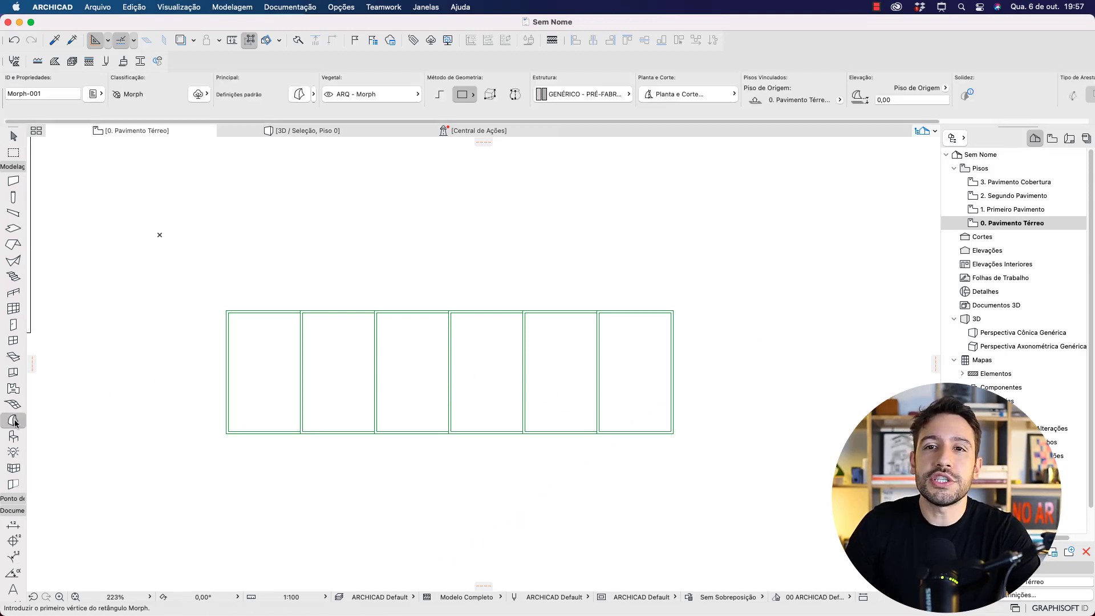
click(382, 203)
click(449, 269)
key(Escape)
drag(197, 196, 696, 457)
key(F5)
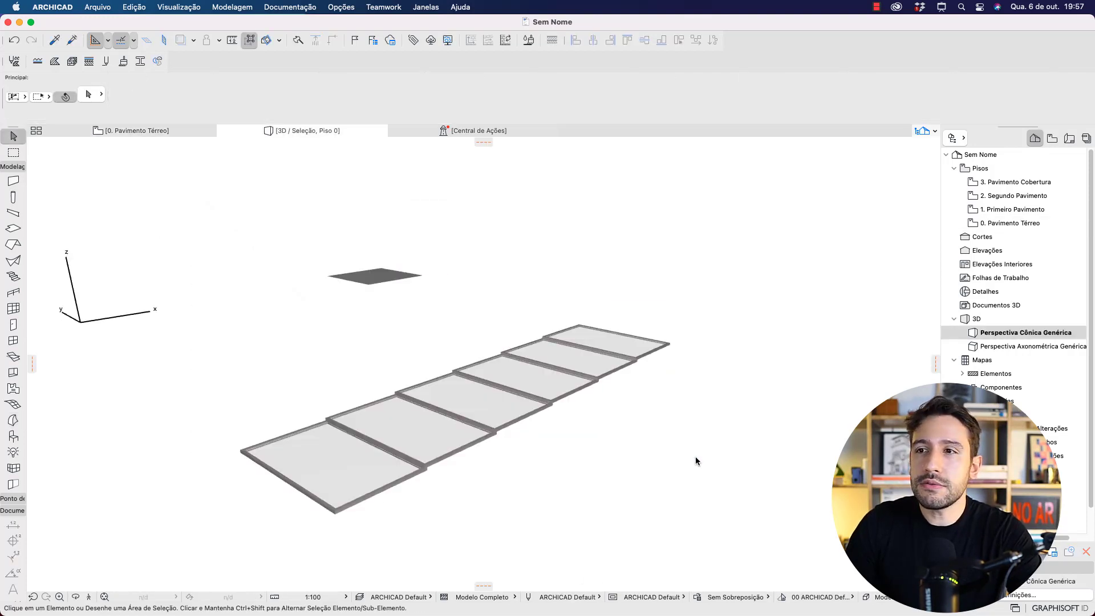
Step: Raise the flat door Morph vertically by 2,19 to the level of the reference rectangle
drag(733, 495, 186, 292)
scroll(315, 428, up, 4)
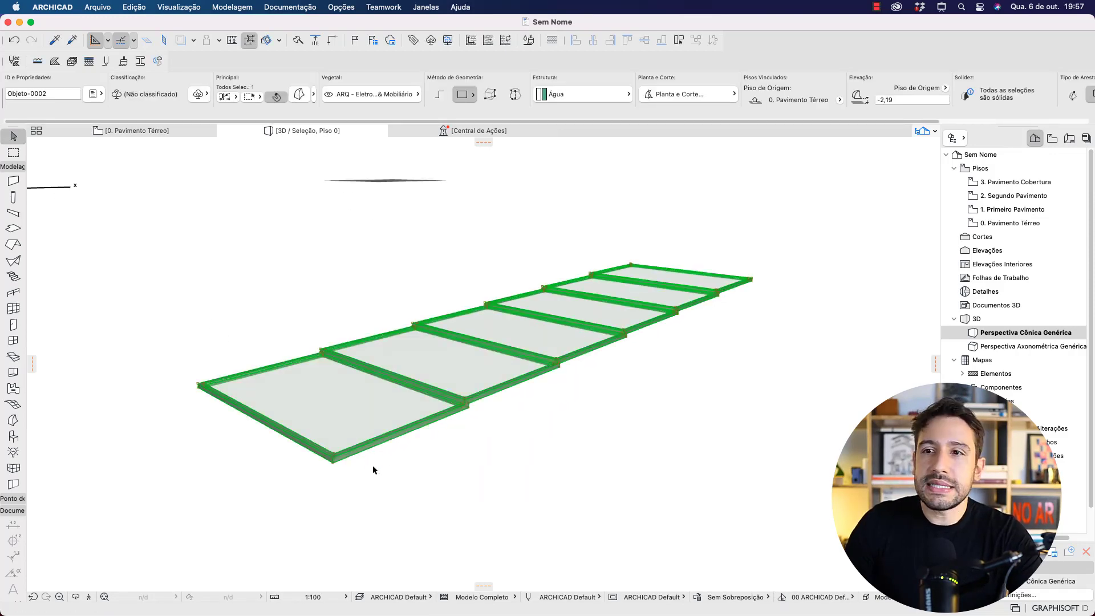
click(331, 461)
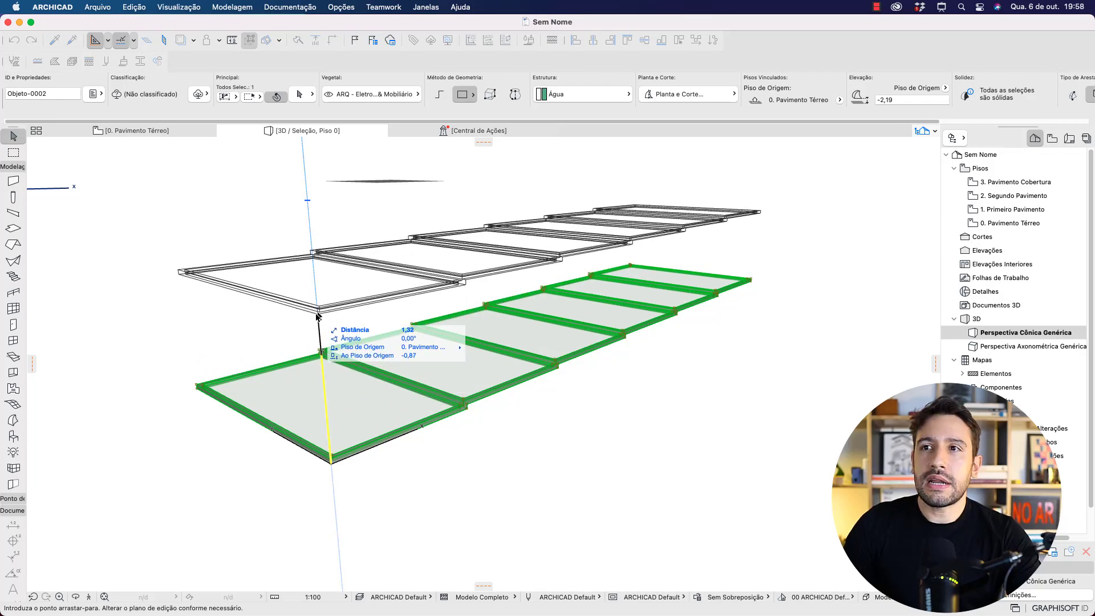
key(Escape)
key(Escape)
middle_drag(341, 214, 342, 308)
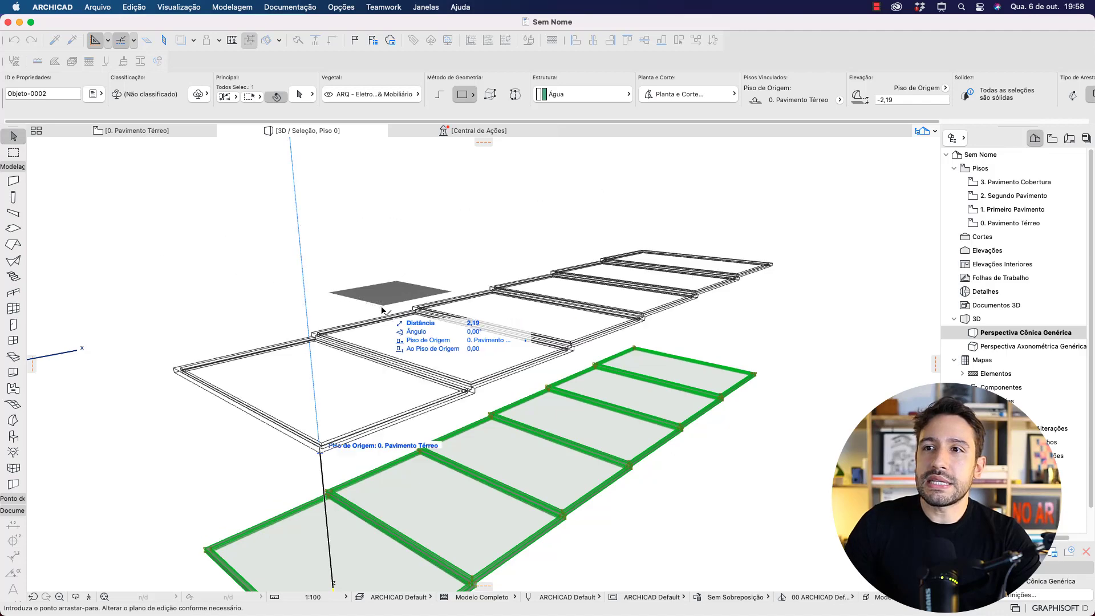
click(382, 310)
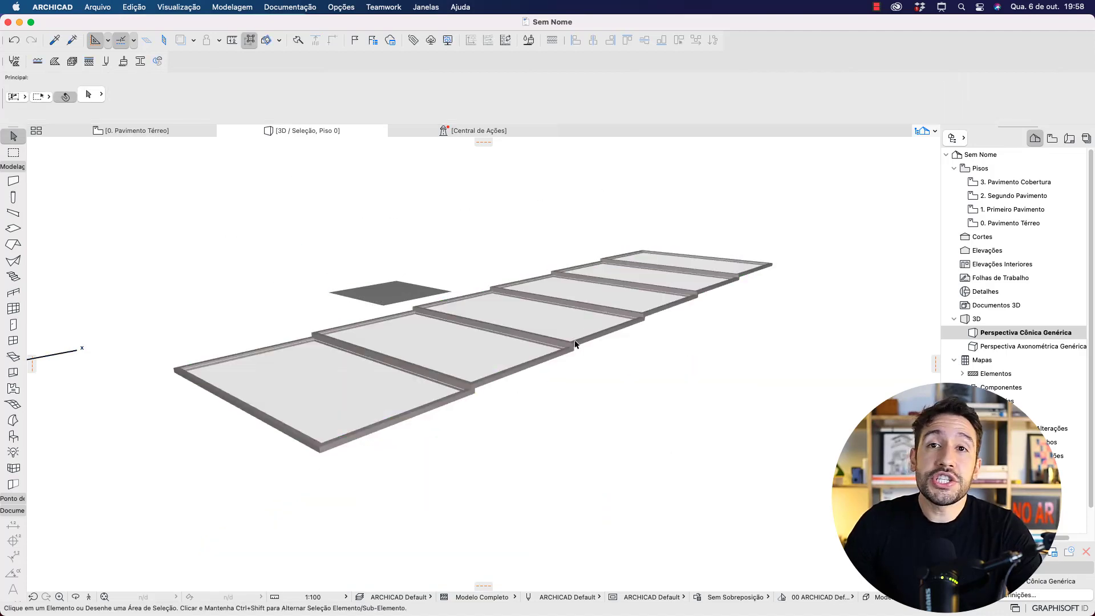
Step: Delete the rectangular reference Morph
click(320, 453)
click(380, 295)
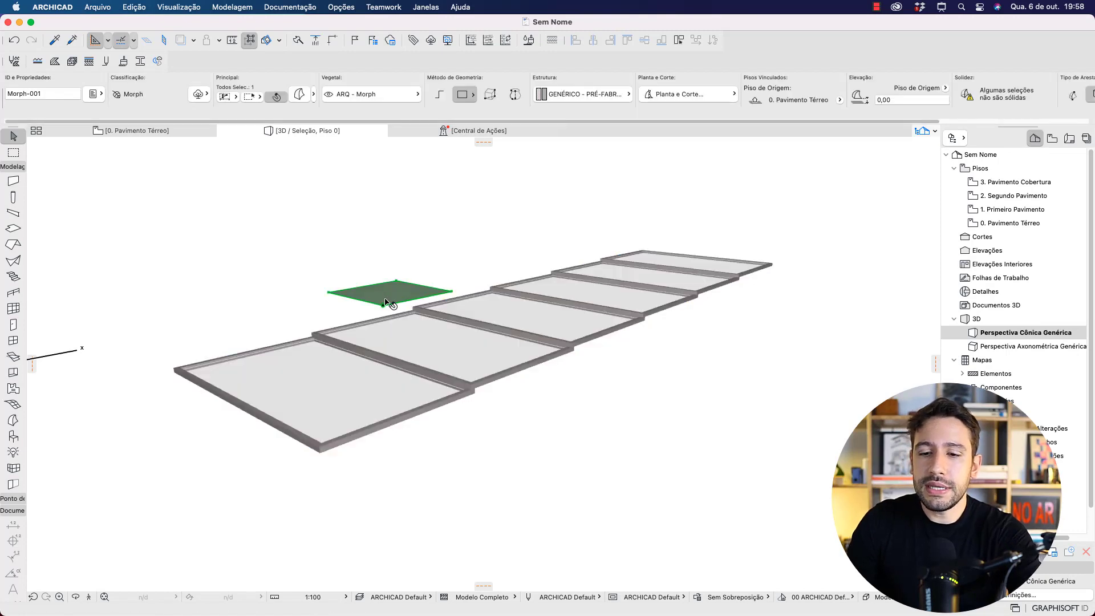
key(Delete)
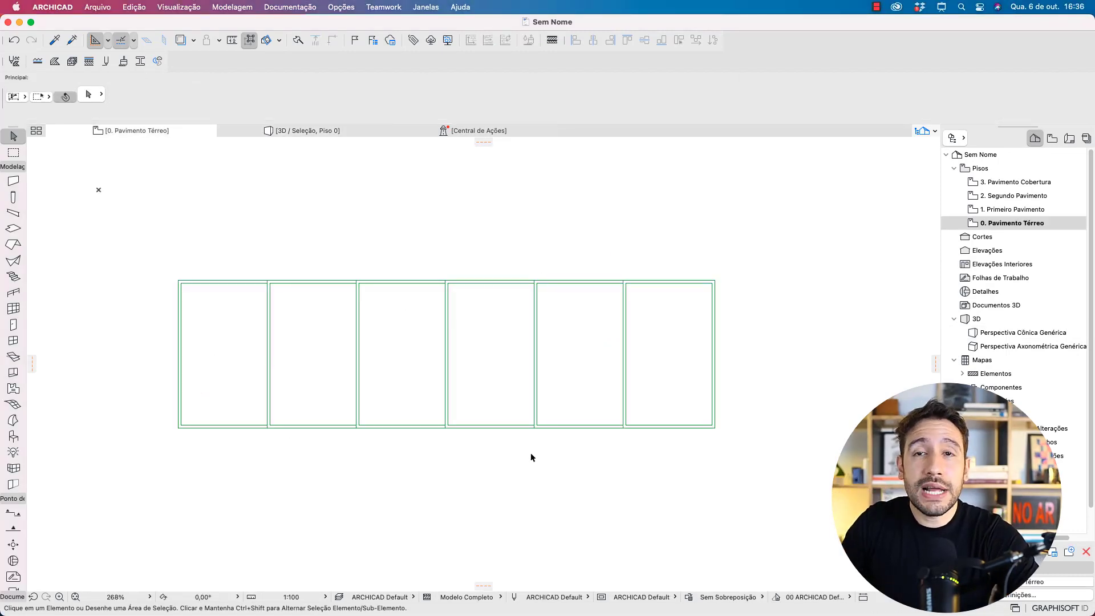
key(ctrl+super+a)
drag(412, 337, 416, 370)
drag(458, 330, 460, 365)
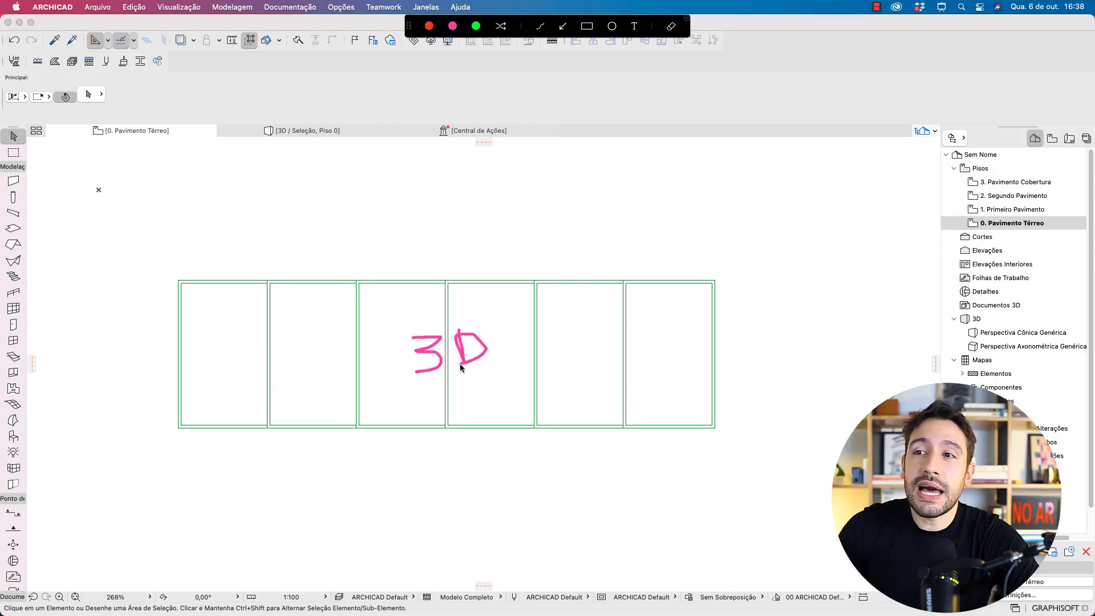
key(Delete)
key(r)
mouse_move(180, 500)
mouse_down()
mouse_move(350, 521)
mouse_move(650, 525)
mouse_move(716, 509)
mouse_up()
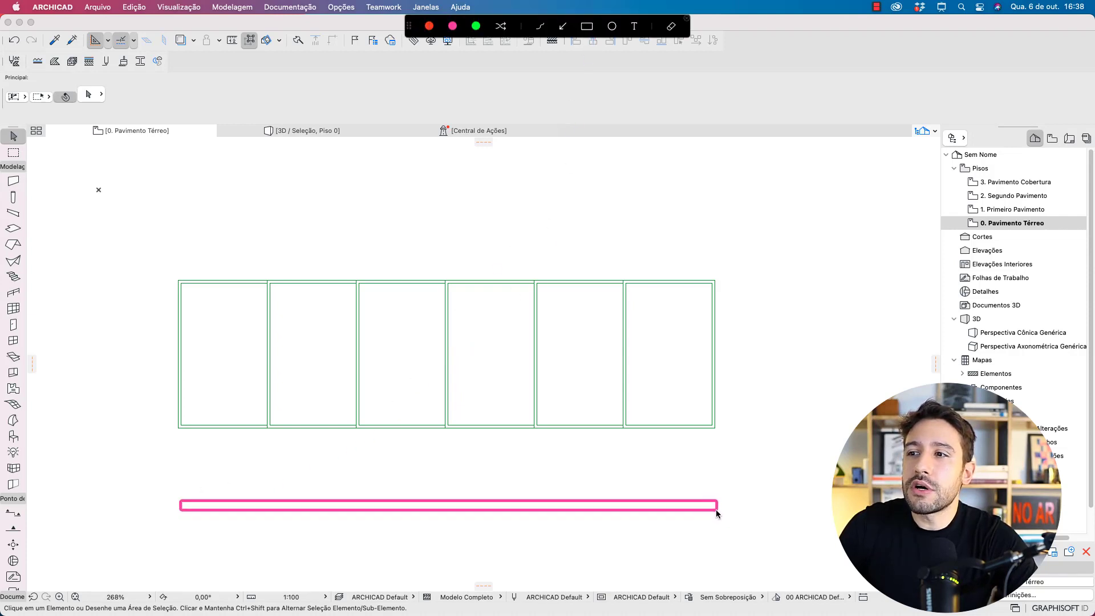
click(540, 26)
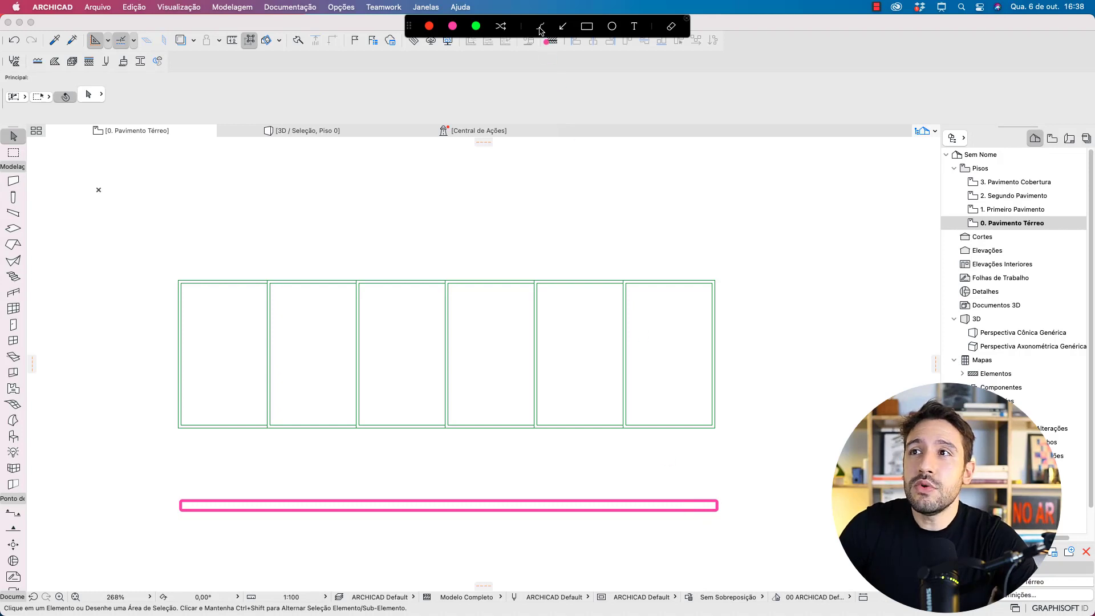
drag(430, 470, 440, 477)
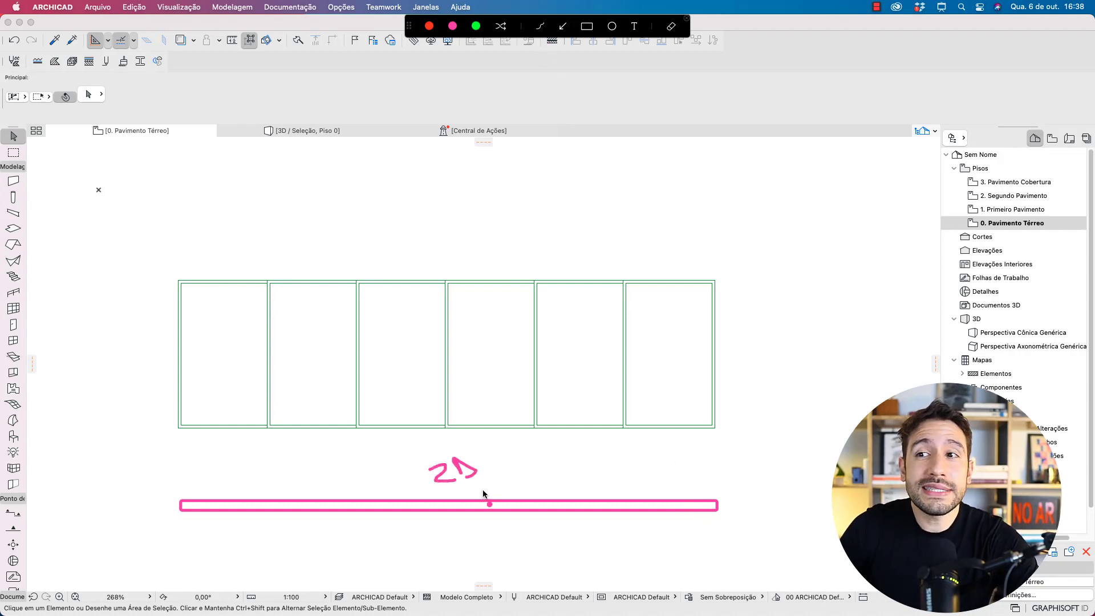
key(Escape)
Step: Paste the copied sliding door leaves at the centre of the current view and place them below the flat door, aligned with its edges
key(super+v)
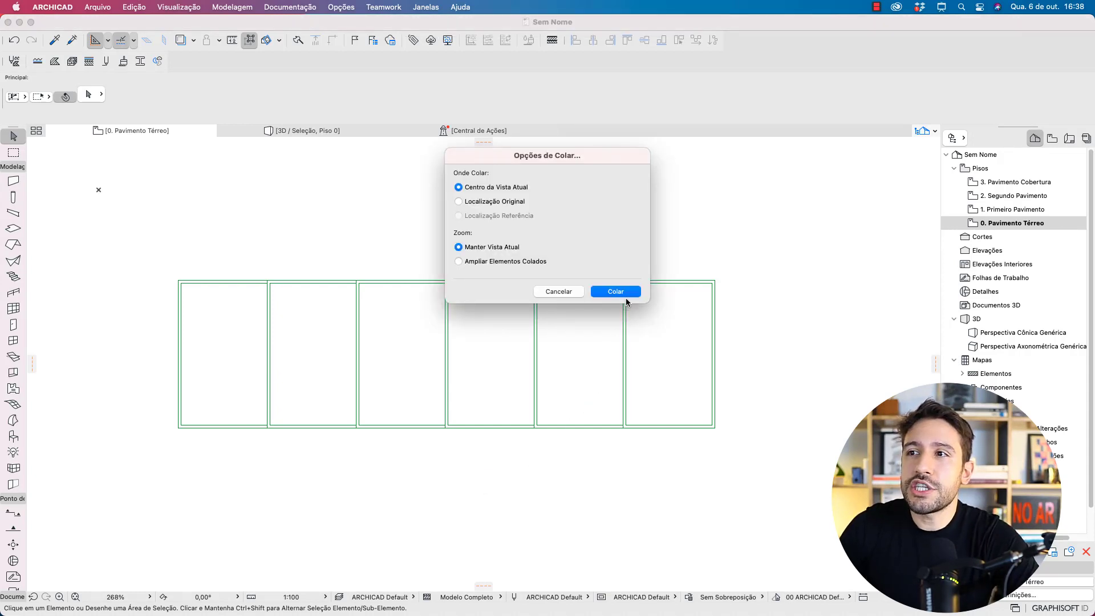
click(622, 294)
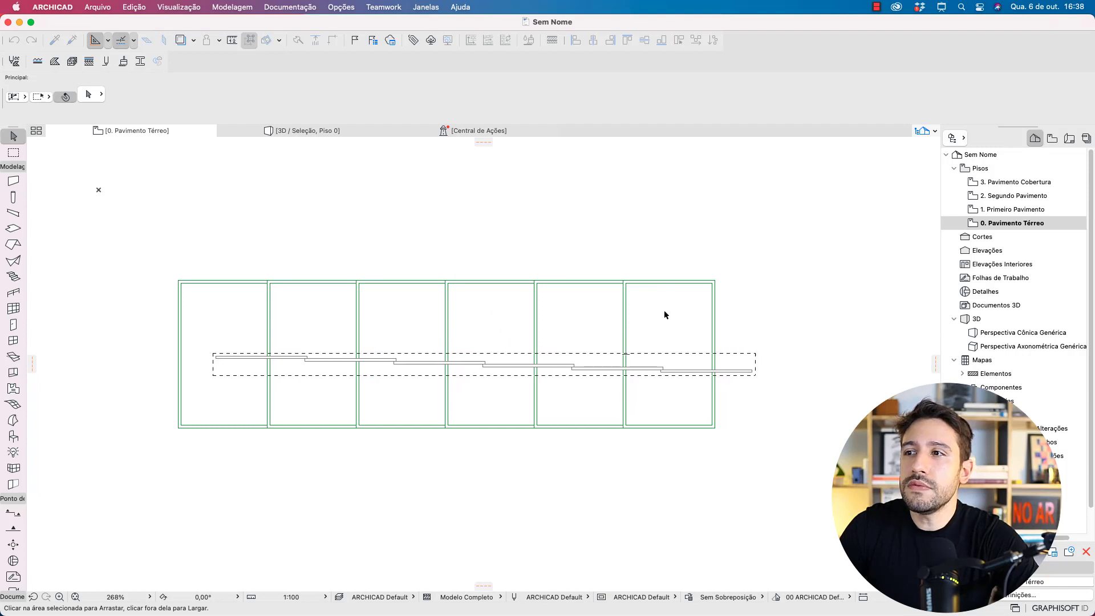
click(754, 375)
click(717, 410)
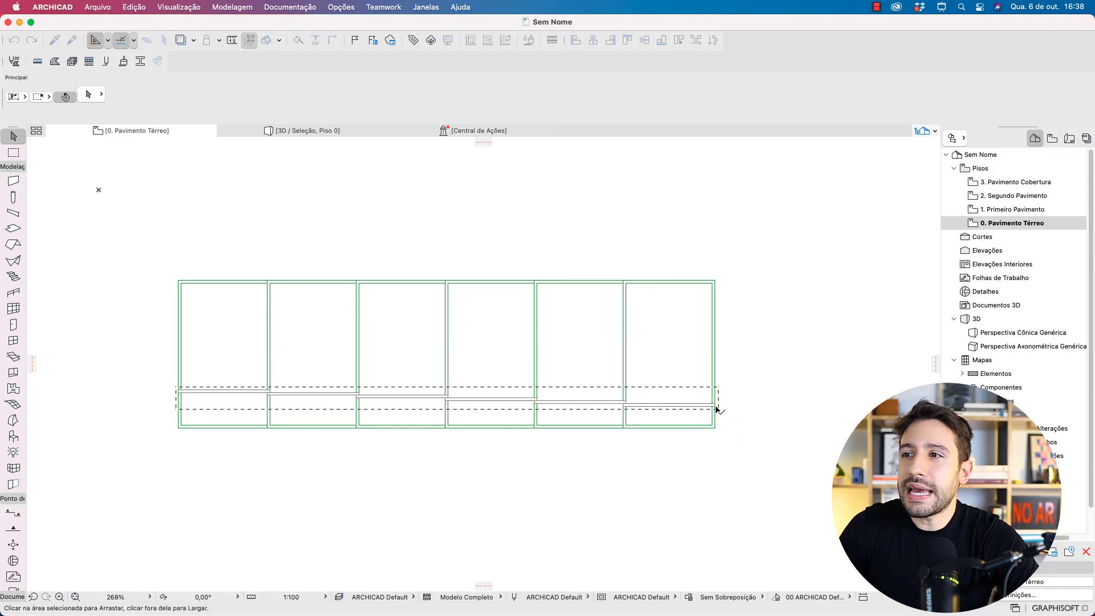
click(715, 406)
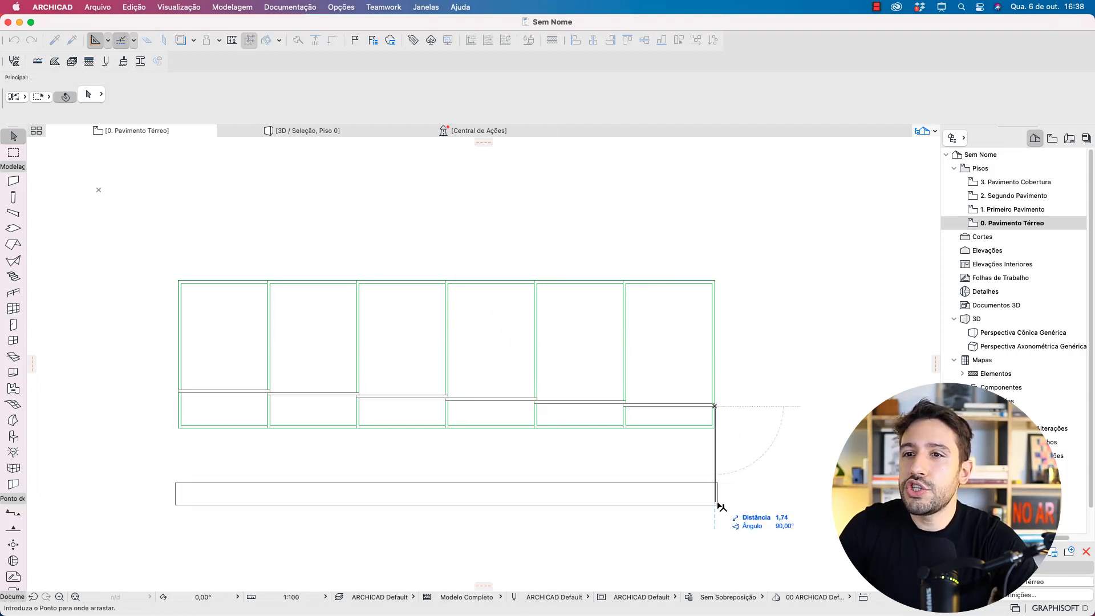
click(720, 516)
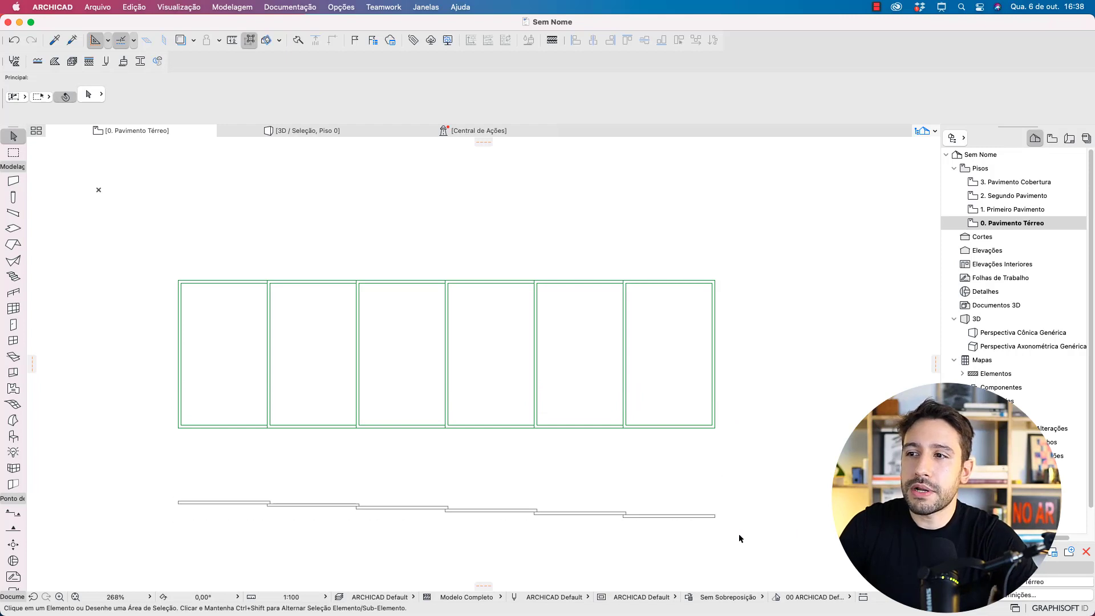
Step: Convert the six pasted door leaf objects below the flat door into Morphs
drag(740, 538, 177, 484)
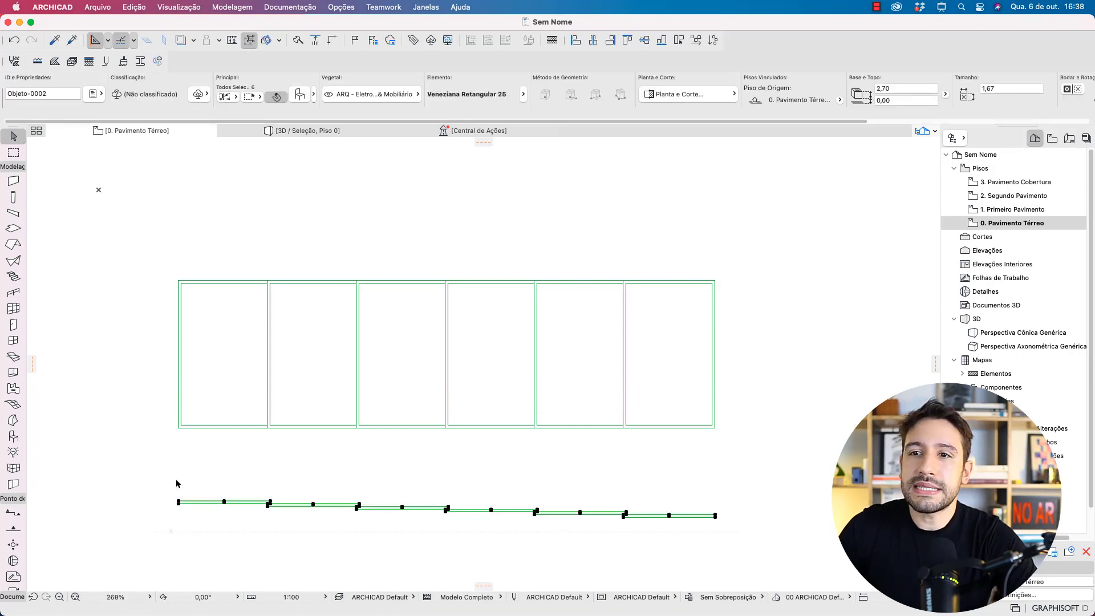
right_click(233, 505)
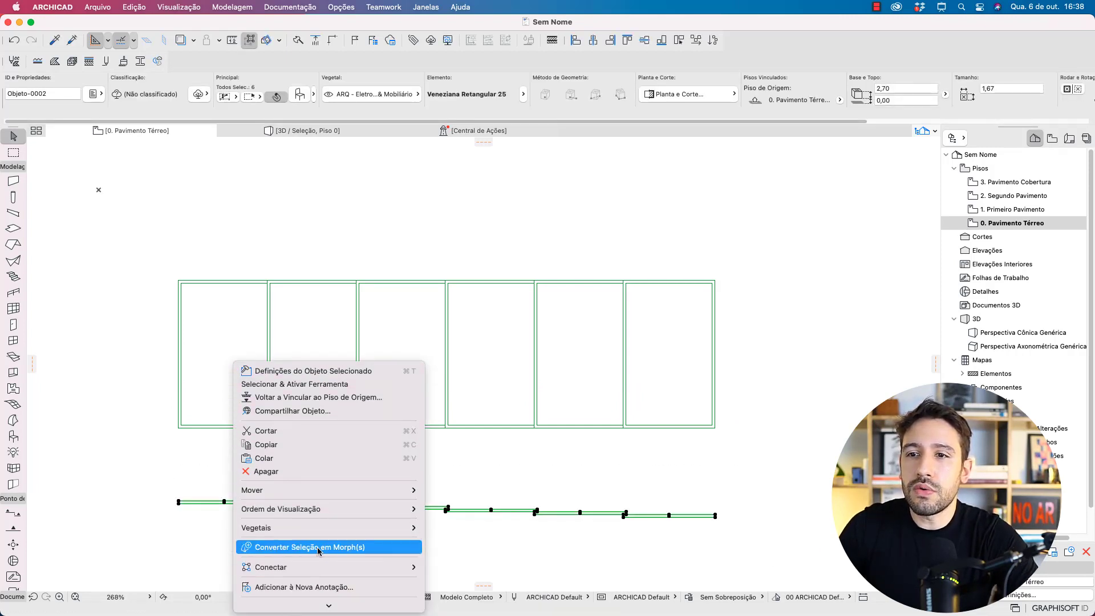
click(317, 547)
click(584, 279)
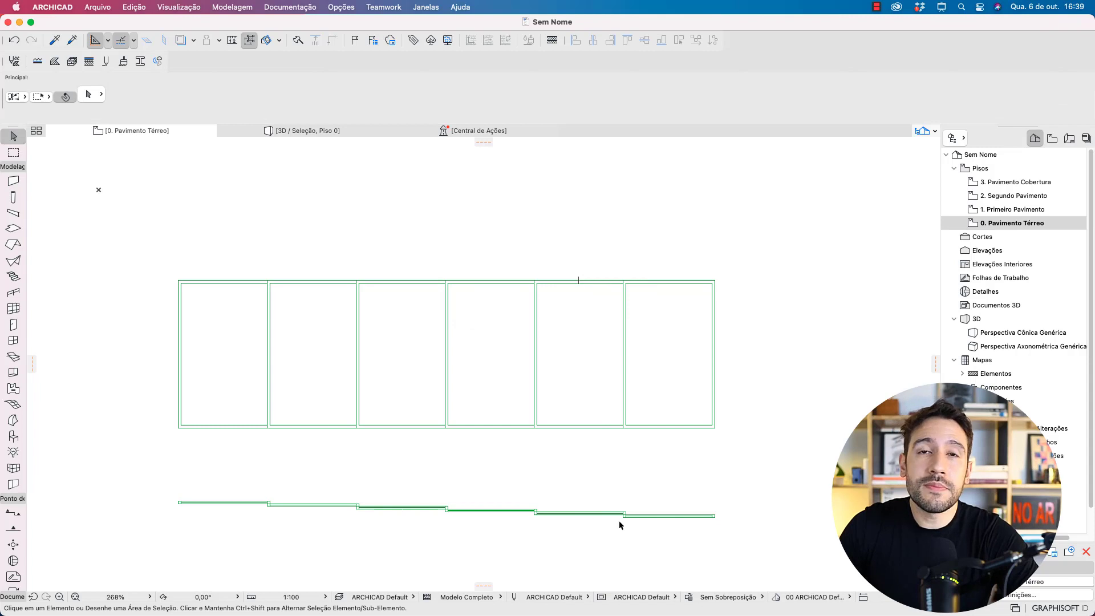
Step: Explode the converted leaf Morphs within the current view into 2D elements without keeping the original elements
drag(735, 545, 160, 470)
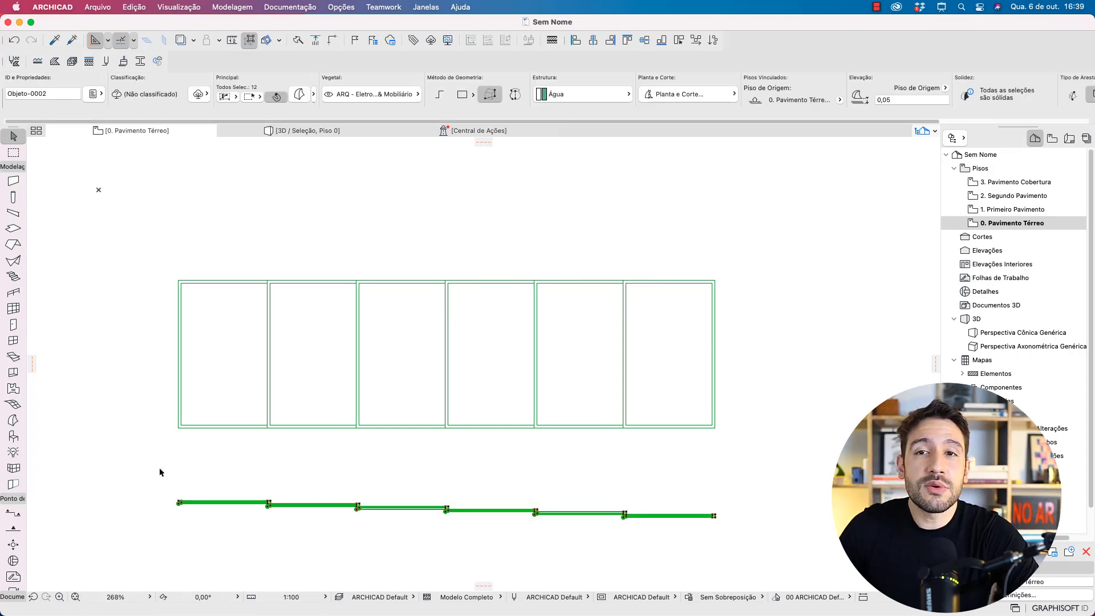
right_click(226, 504)
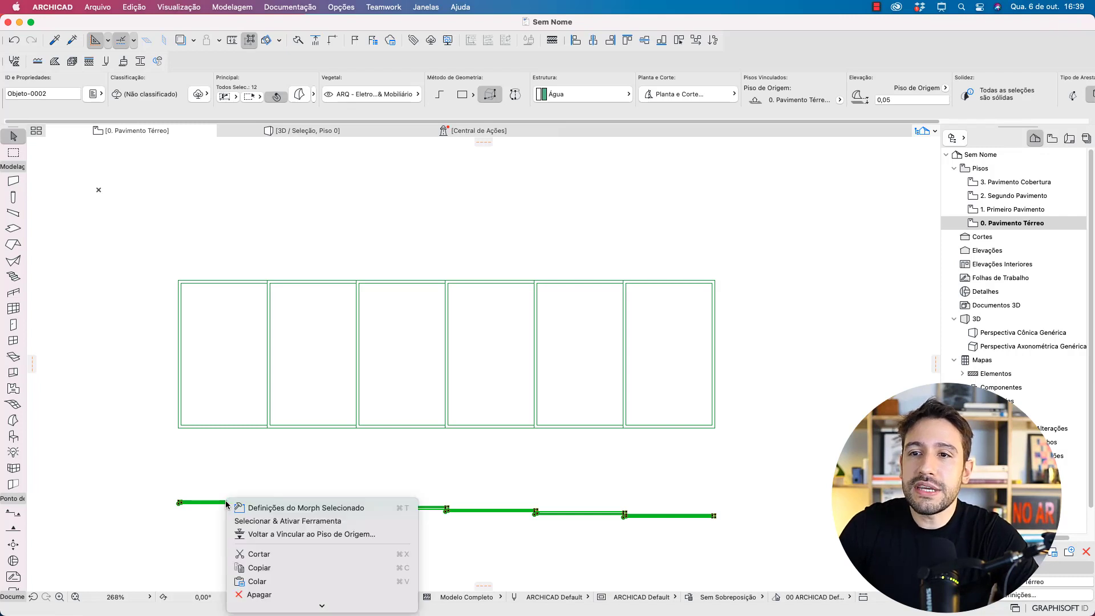
key(Escape)
click(134, 7)
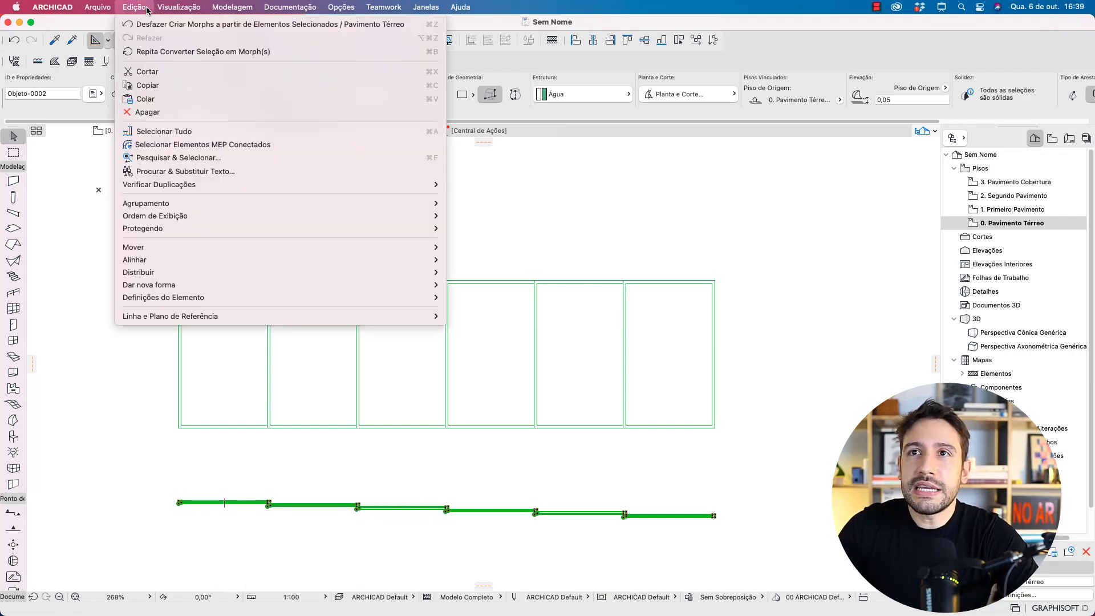
mouse_move(174, 286)
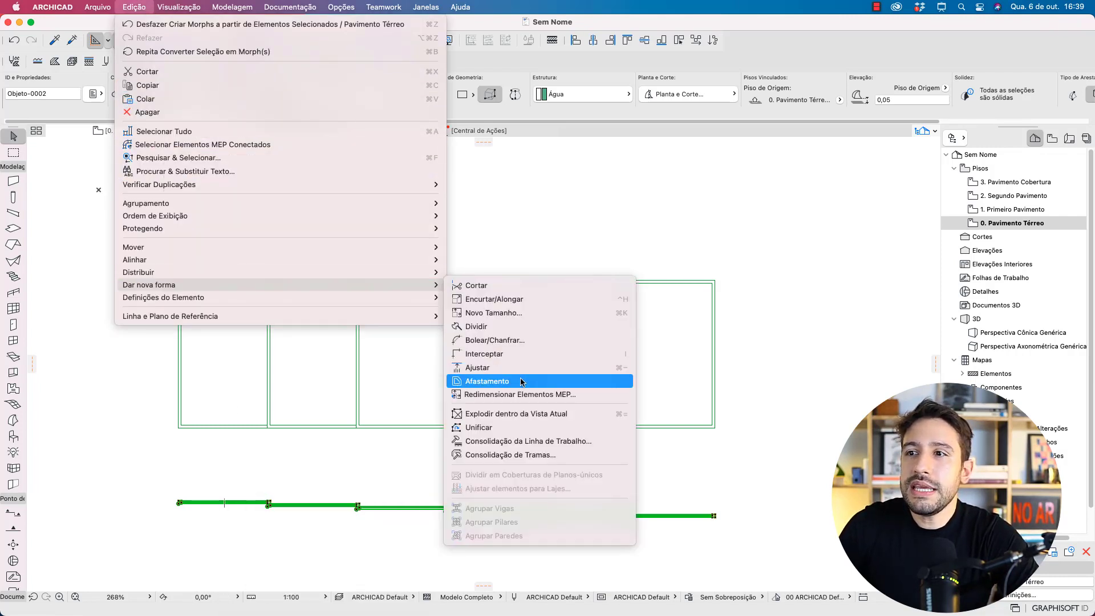
click(516, 413)
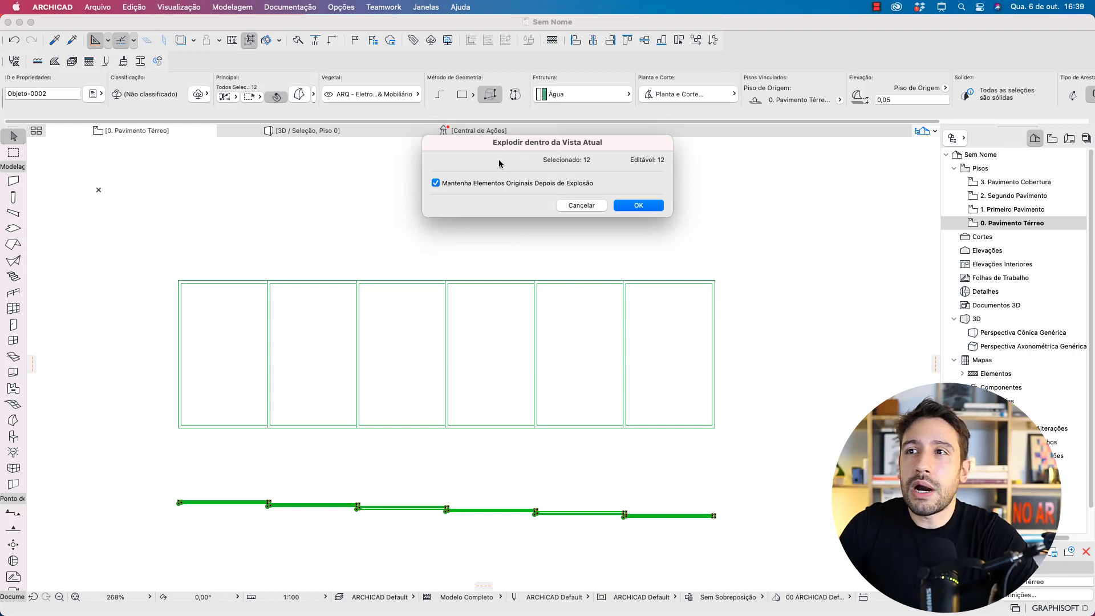
click(492, 186)
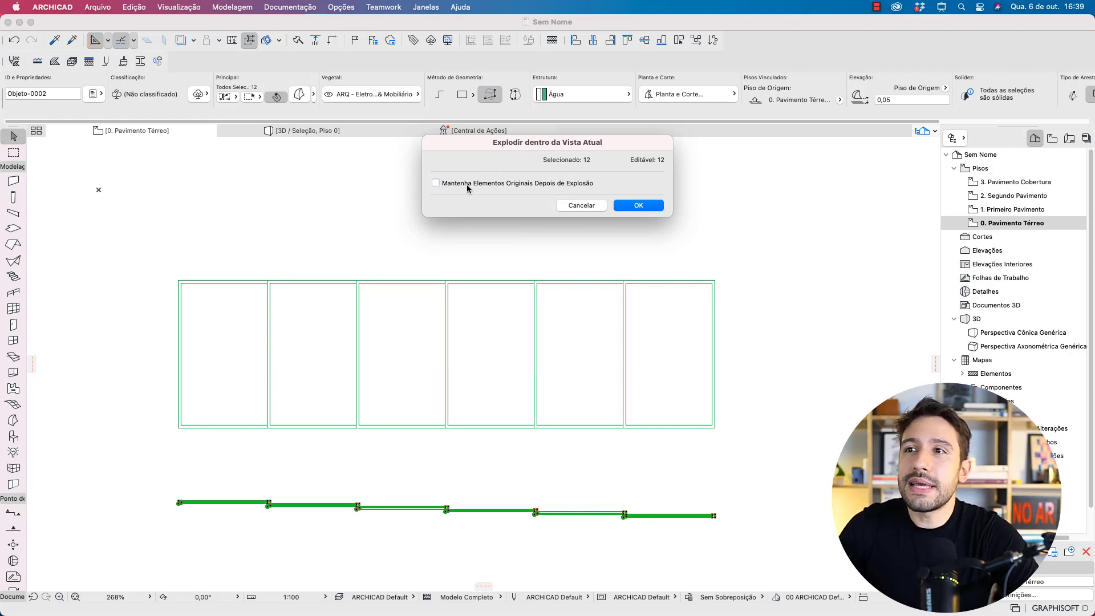
click(636, 205)
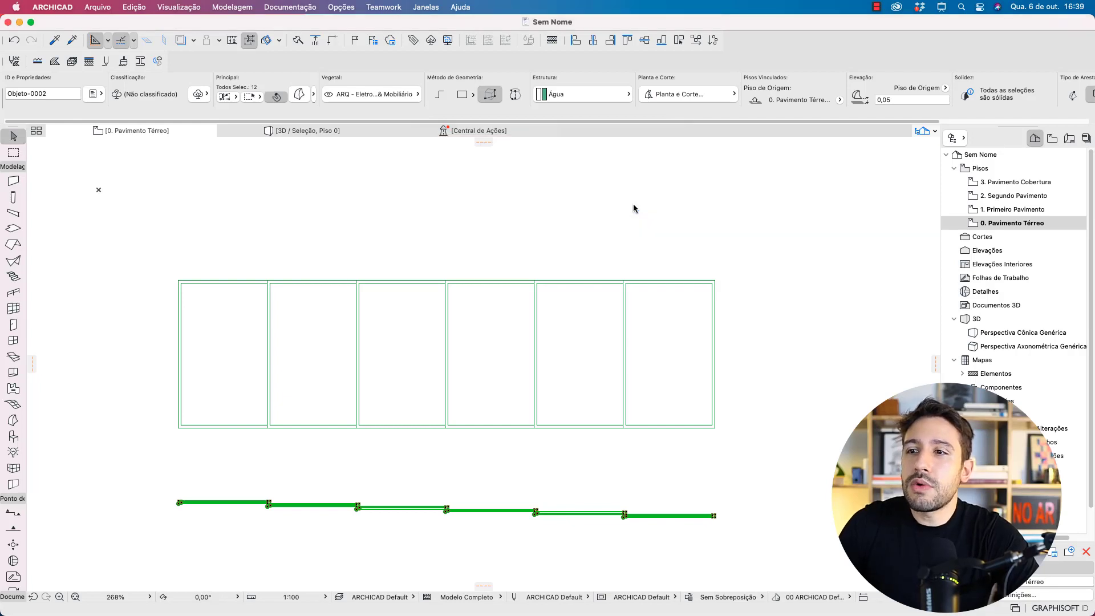
drag(446, 349, 440, 357)
click(463, 353)
mouse_move(446, 483)
mouse_down()
mouse_move(464, 501)
mouse_move(482, 492)
mouse_up()
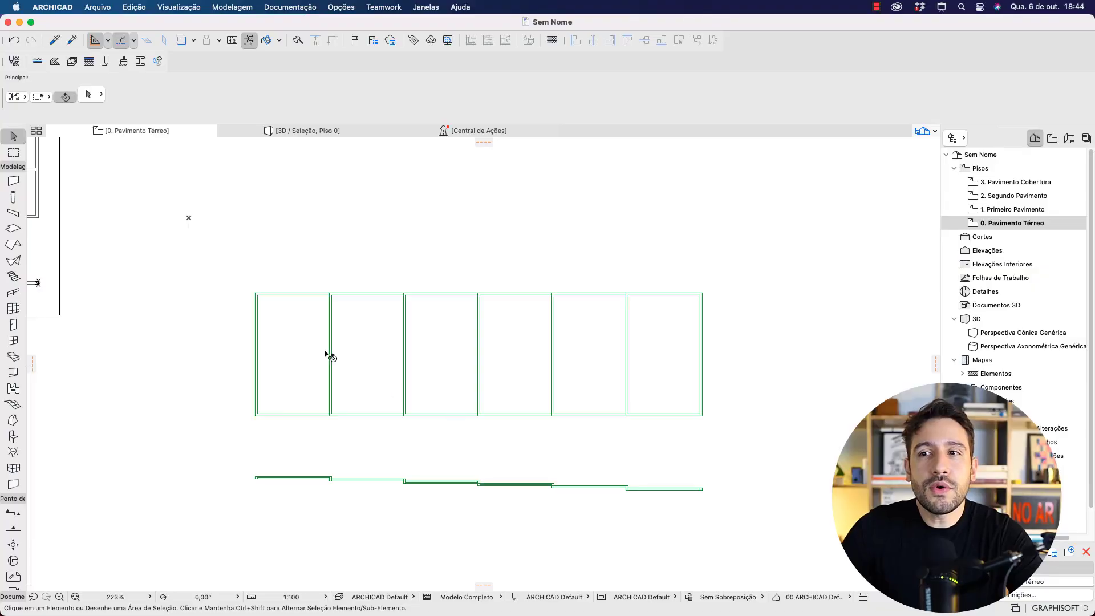
Step: Examine the three door variants and their matching 2D symbols in the "Exemplo de Porta de Correr Embutida" frame
middle_drag(205, 304, 652, 482)
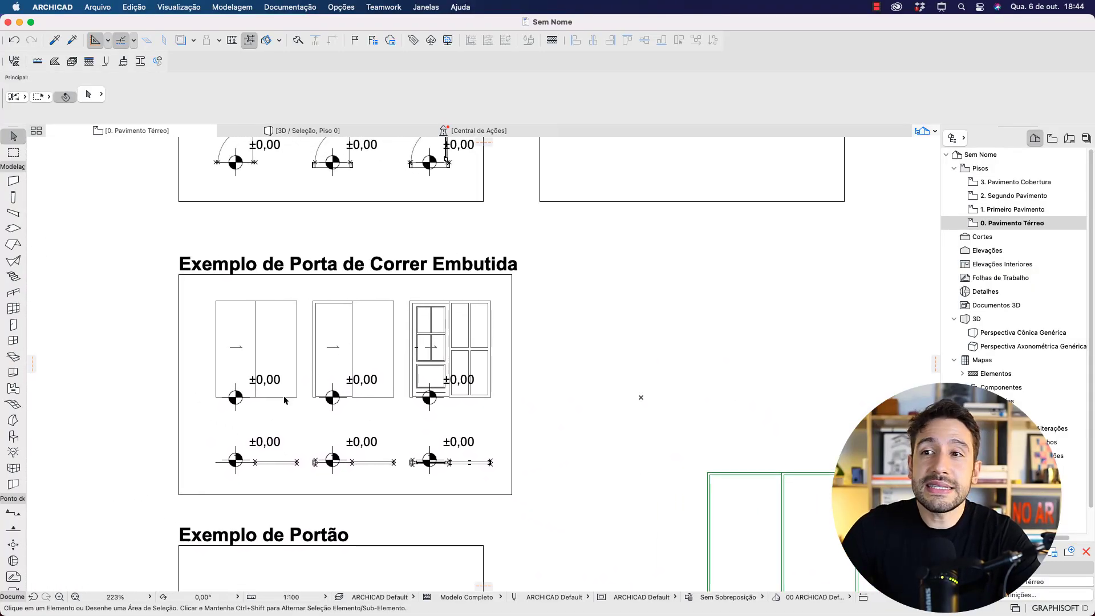
scroll(287, 391, up, 5)
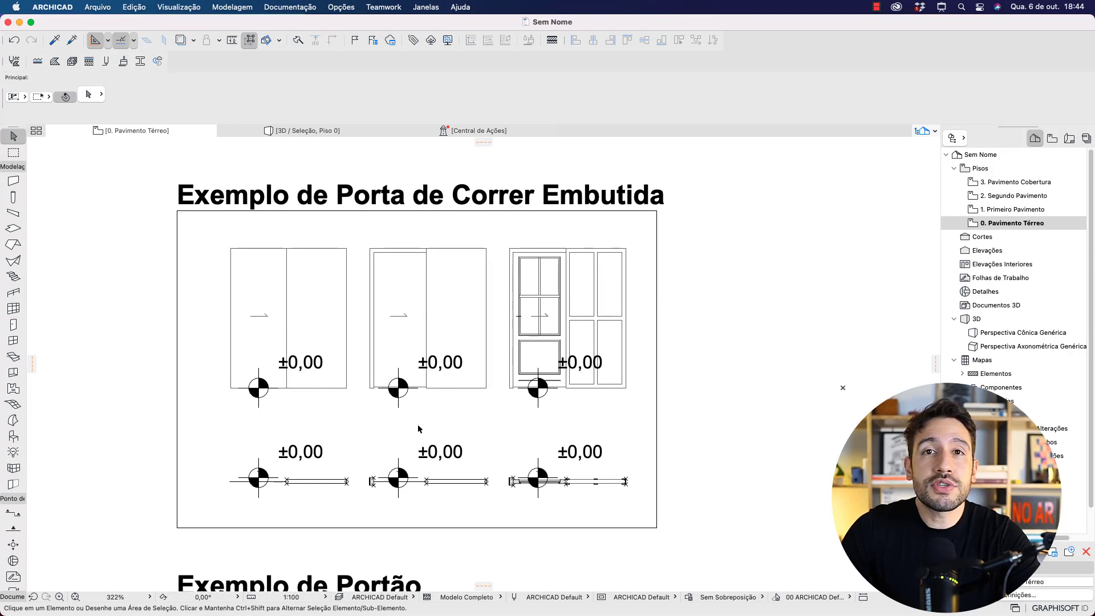
key(ctrl+shift+a)
mouse_move(210, 227)
mouse_down()
mouse_move(340, 361)
mouse_move(351, 399)
mouse_up()
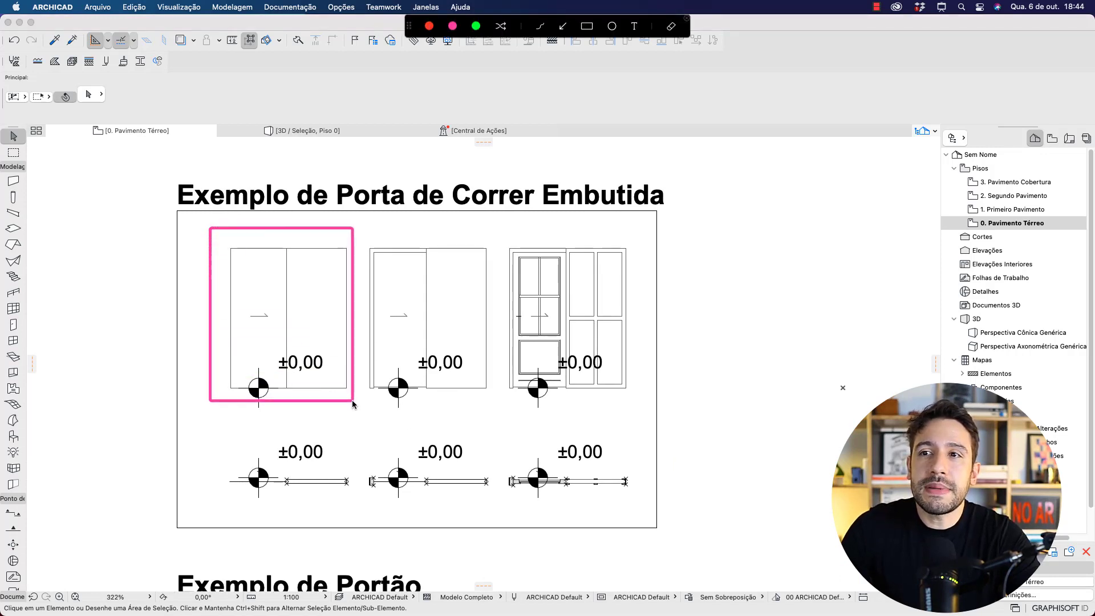
mouse_move(195, 428)
mouse_down()
mouse_move(342, 513)
mouse_move(365, 514)
mouse_up()
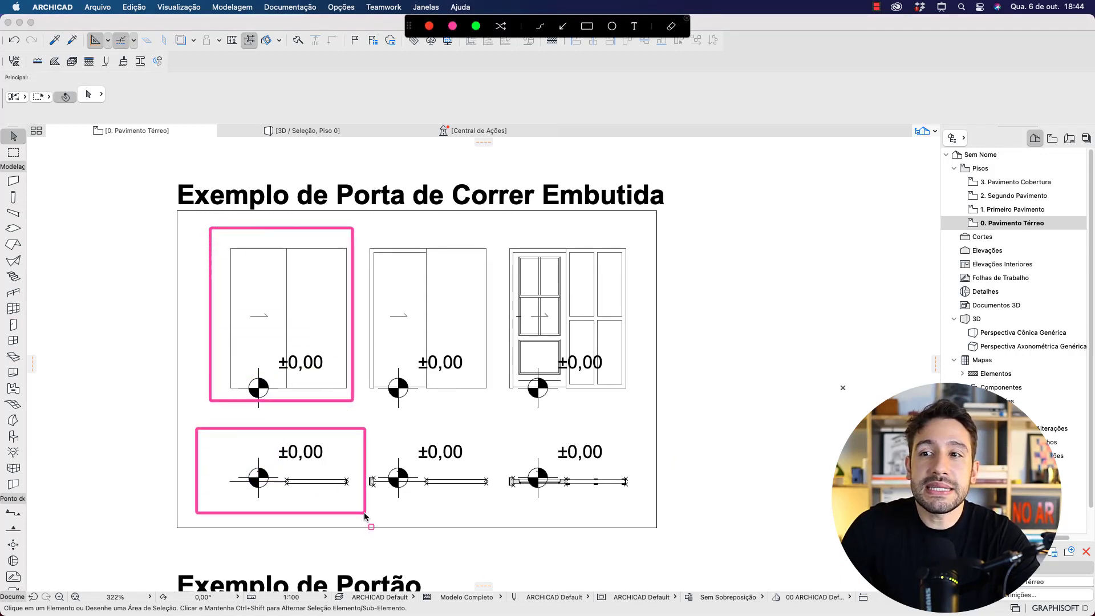
drag(354, 231, 498, 414)
drag(356, 429, 491, 508)
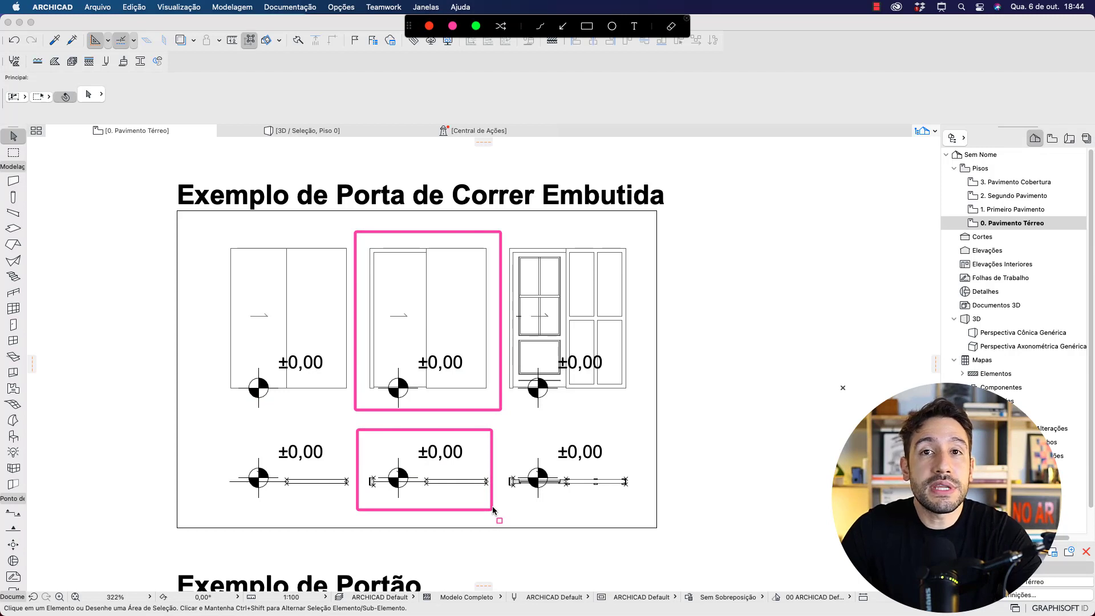
mouse_move(494, 230)
mouse_down()
mouse_move(602, 350)
mouse_move(632, 410)
mouse_up()
drag(500, 429, 638, 511)
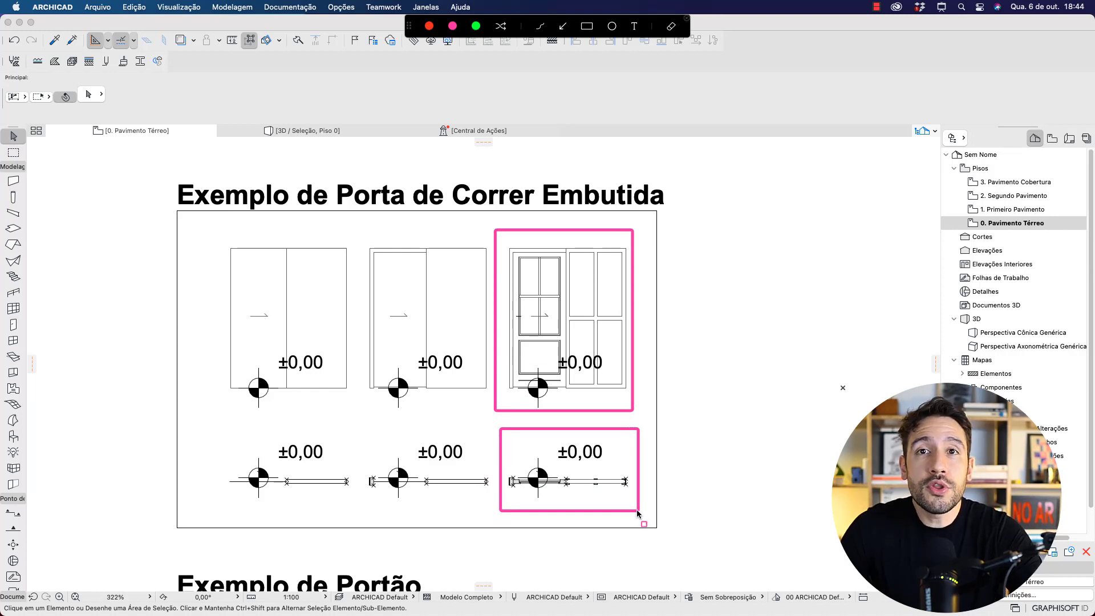
key(Escape)
scroll(773, 479, up, 10)
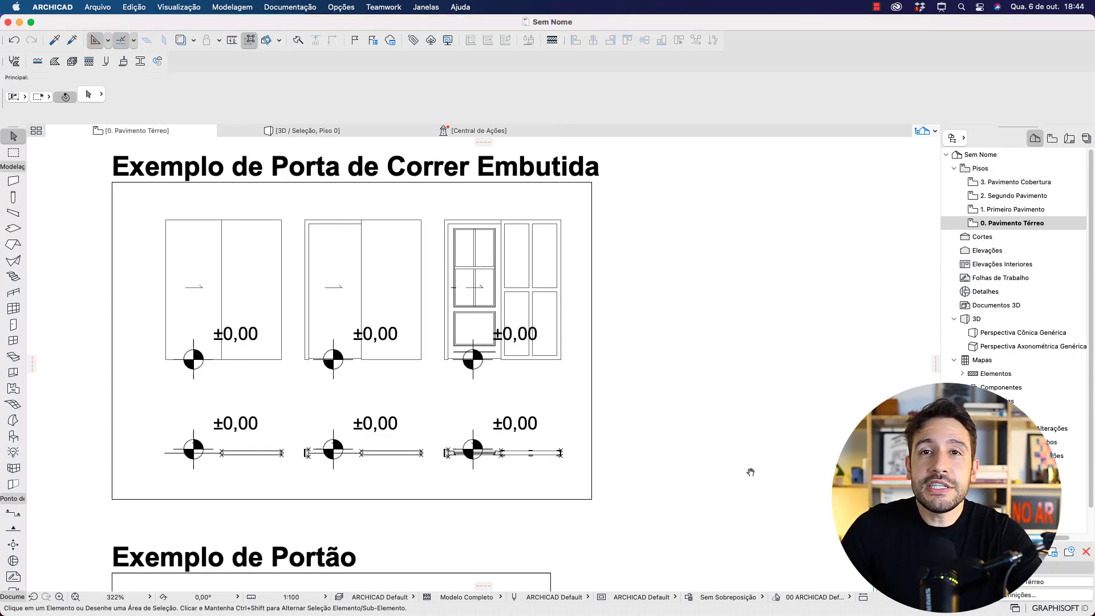
Step: Multiply the flat door and its 2D symbol with the Incrementar method, placing 2 copies side by side to the right
scroll(206, 267, down, 8)
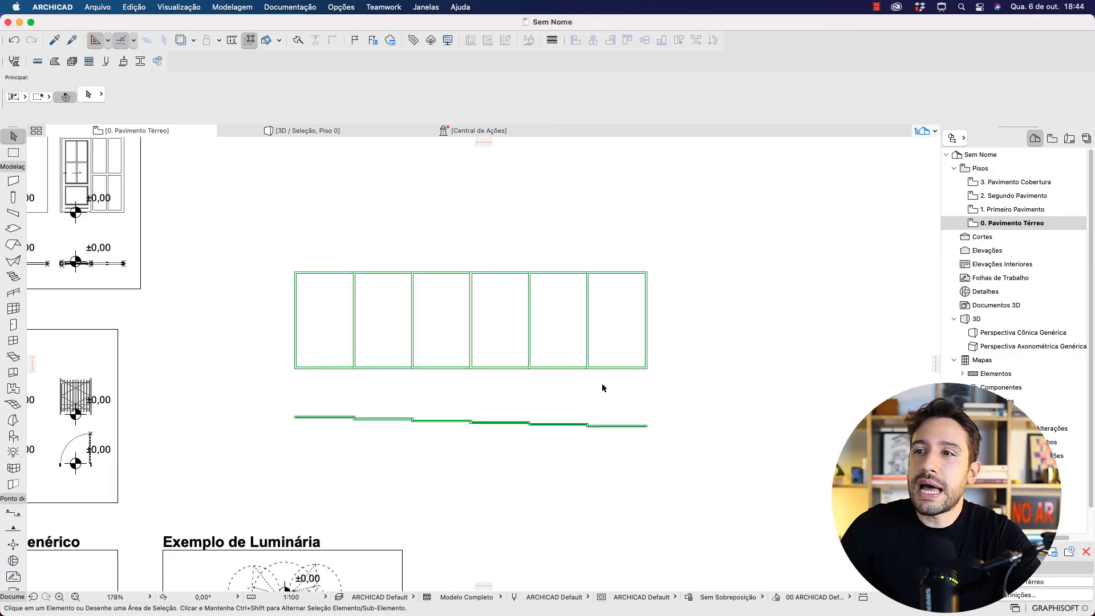
drag(109, 273, 490, 461)
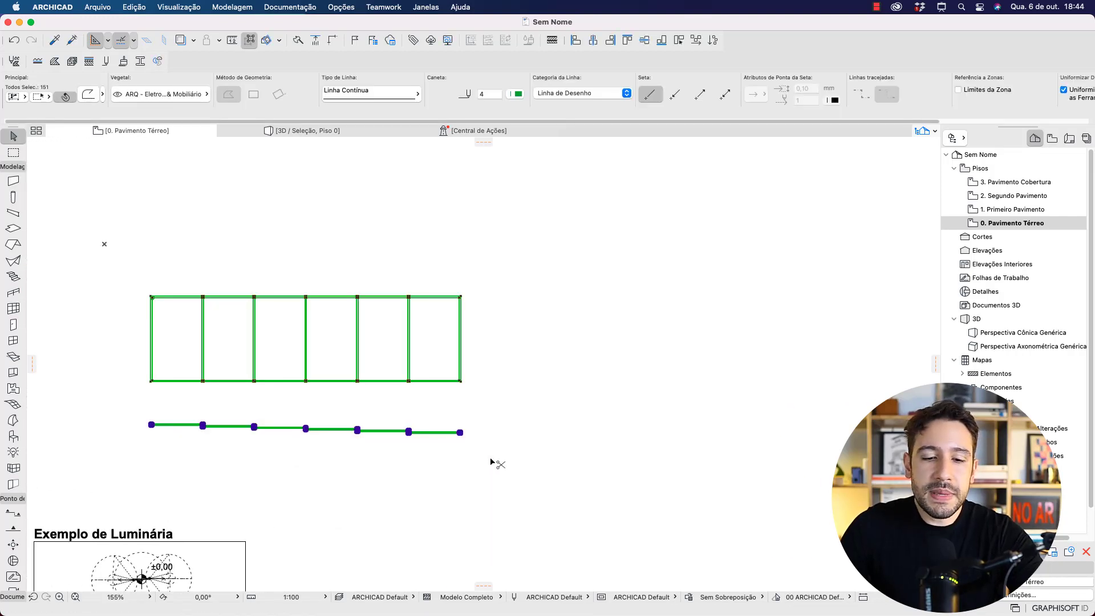
key(super+u)
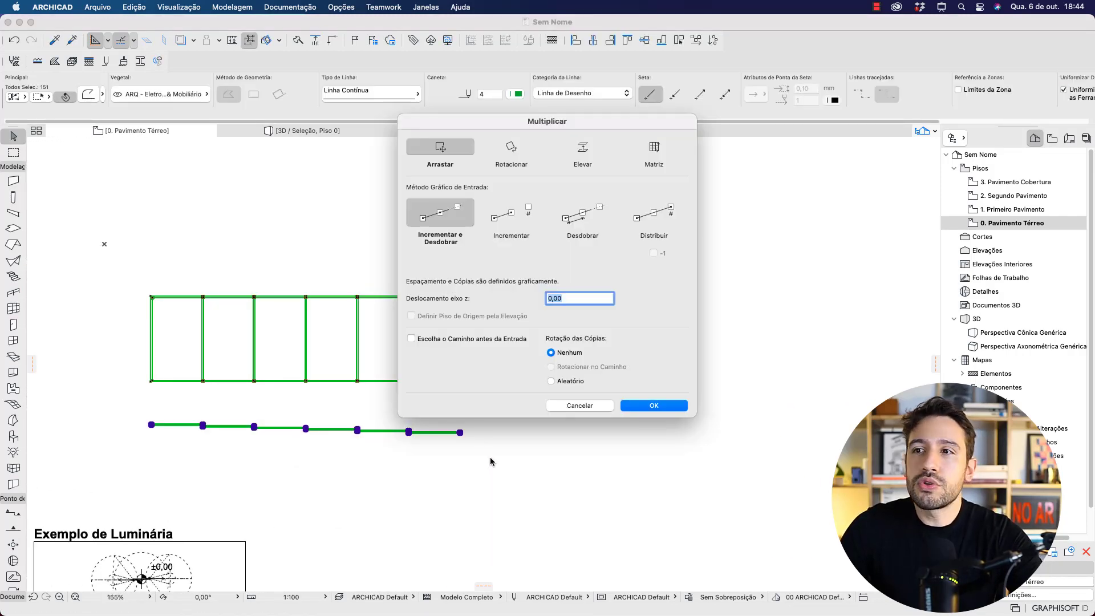
click(506, 222)
click(556, 280)
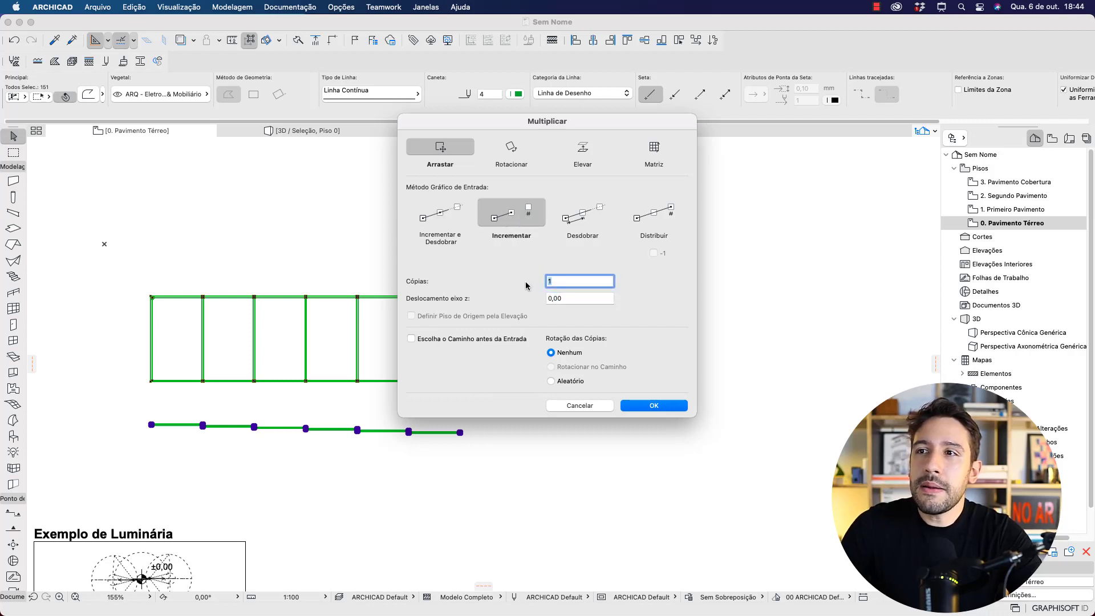
text(2)
click(643, 406)
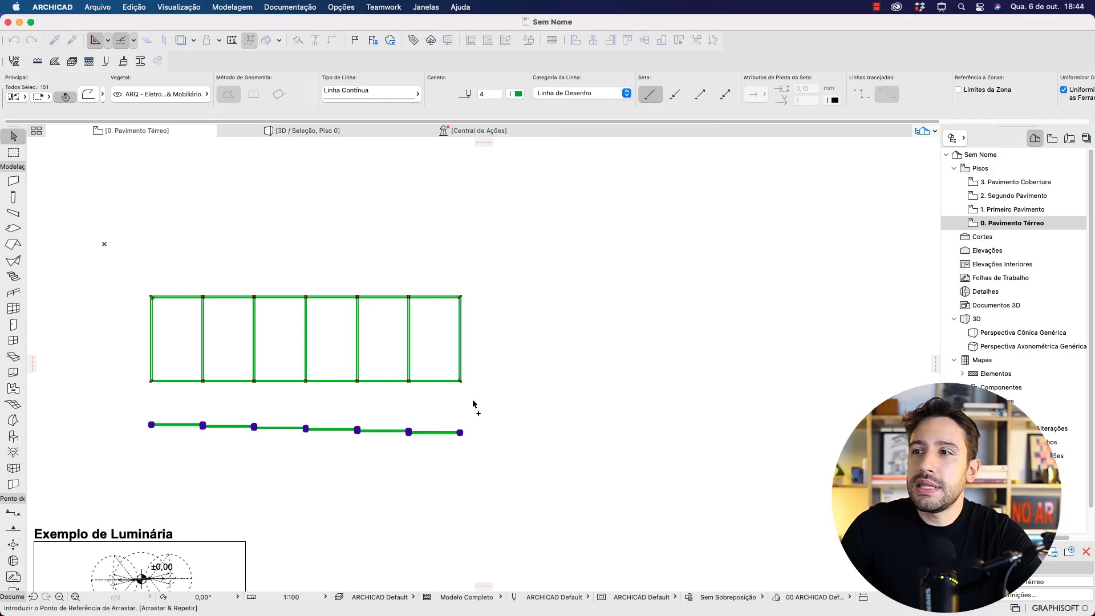
click(228, 402)
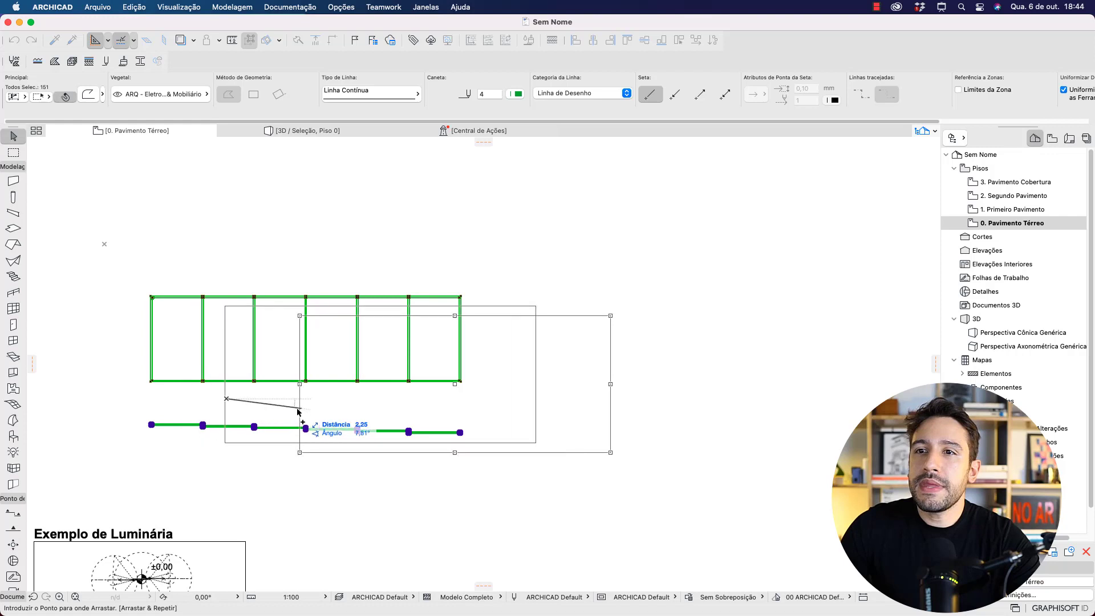
click(578, 405)
middle_drag(615, 420, 520, 420)
Step: Examine the three flat doors and their 2D symbols, including the leaf outlines of the first symbol up close
key(alt+shift+a)
drag(46, 287, 328, 451)
mouse_move(341, 293)
mouse_down()
mouse_move(477, 408)
mouse_move(625, 455)
mouse_up()
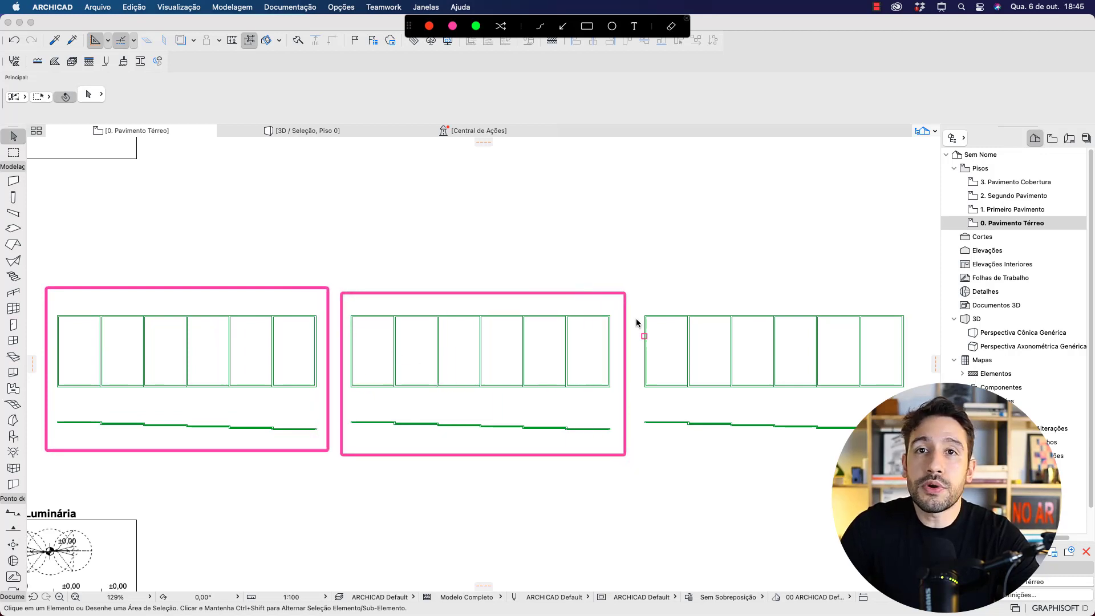
mouse_move(672, 321)
mouse_down()
mouse_move(646, 307)
mouse_move(917, 457)
mouse_up()
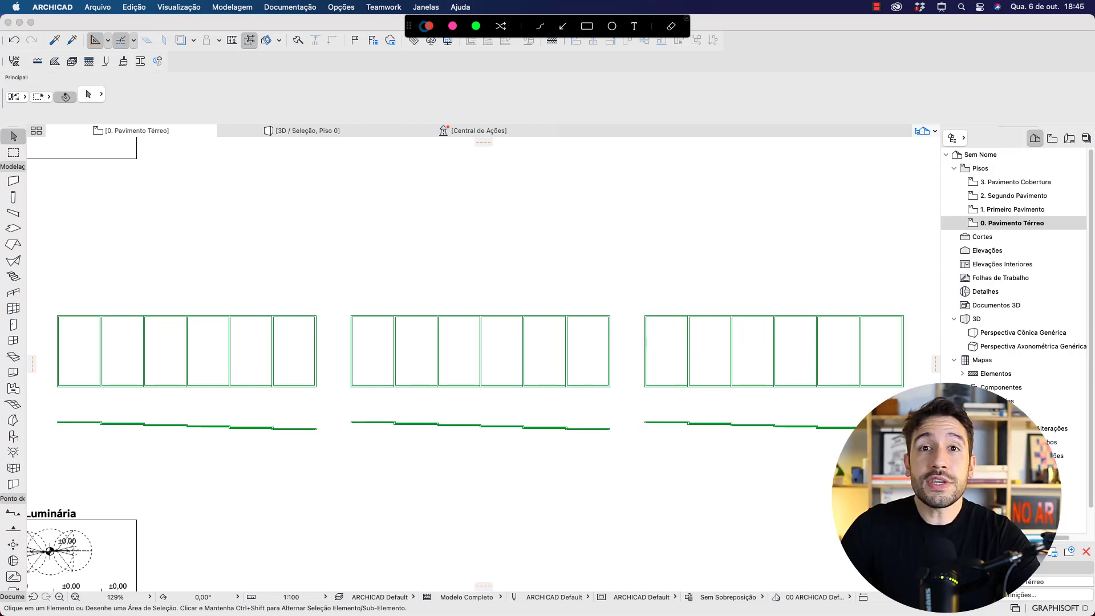
mouse_move(48, 287)
mouse_down()
mouse_move(217, 350)
mouse_move(925, 404)
mouse_up()
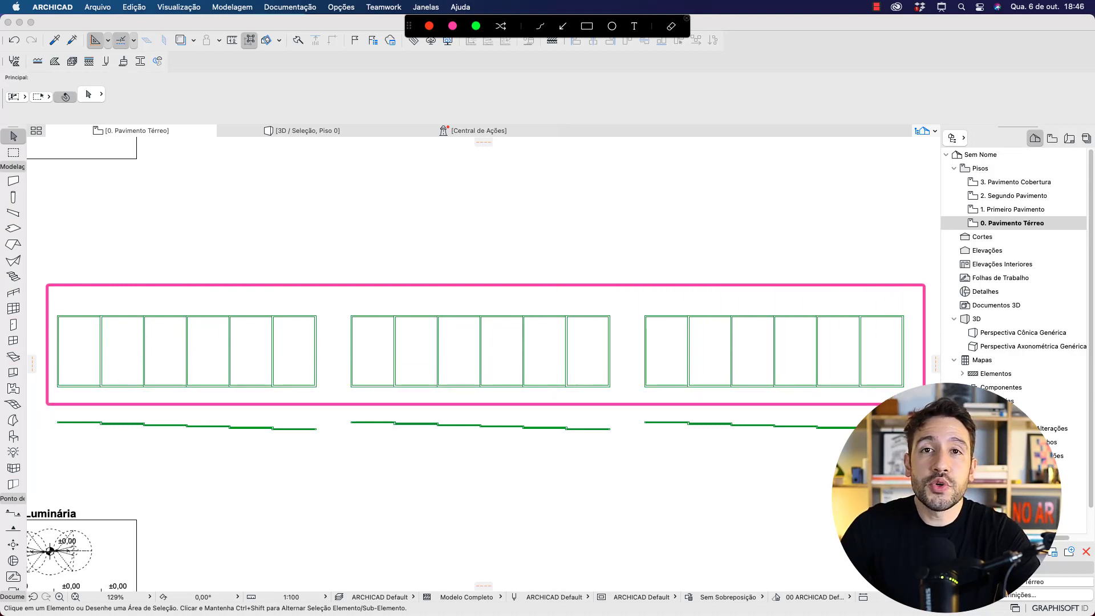
mouse_move(51, 402)
mouse_down()
mouse_move(442, 444)
mouse_move(867, 452)
mouse_up()
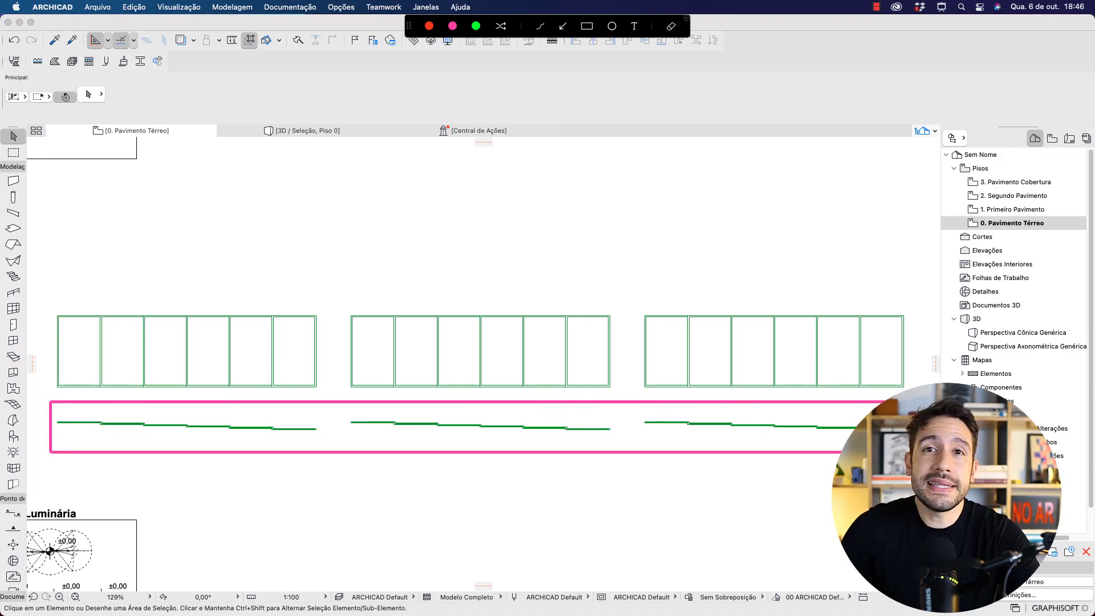
scroll(258, 449, up, 10)
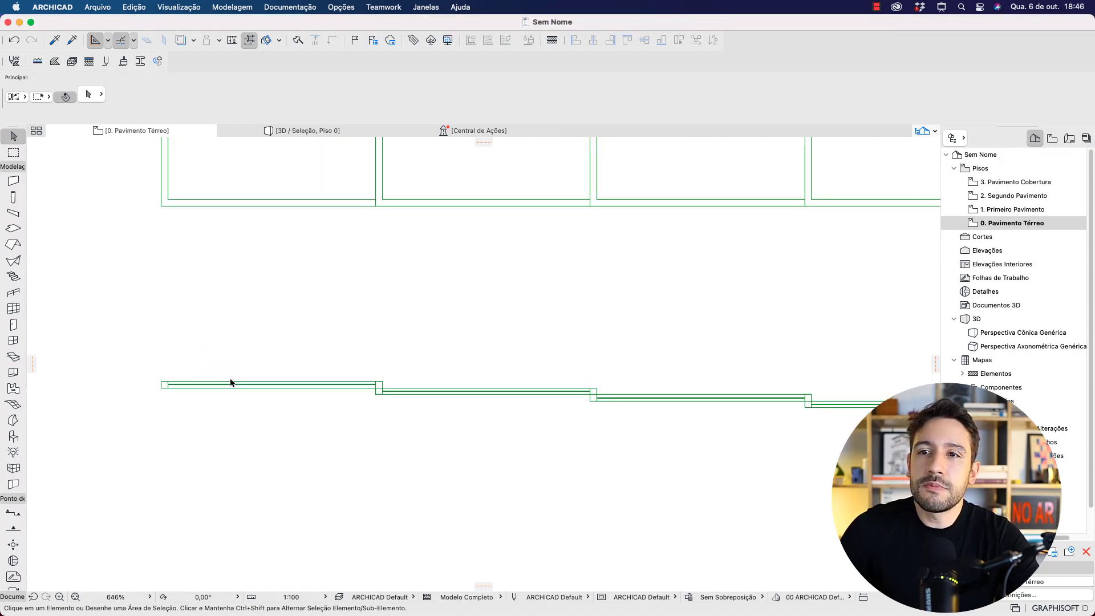
scroll(231, 383, up, 5)
scroll(231, 383, up, 2)
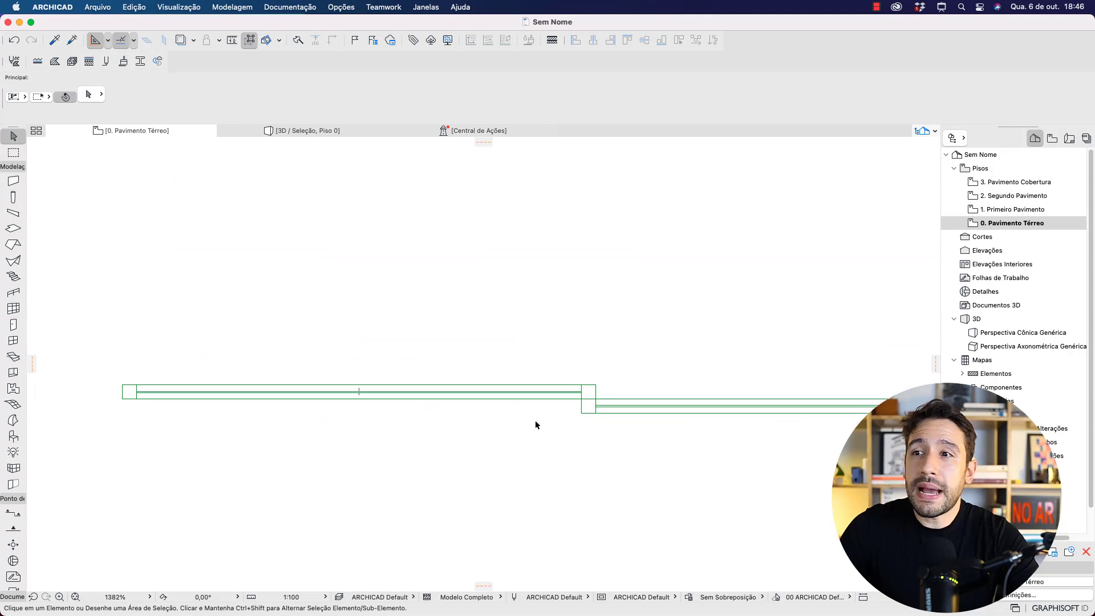
Step: Reduce the first leaf of the first 2D symbol to its upper line by deleting its frame ends, glass lines and lower edge
drag(616, 381, 79, 392)
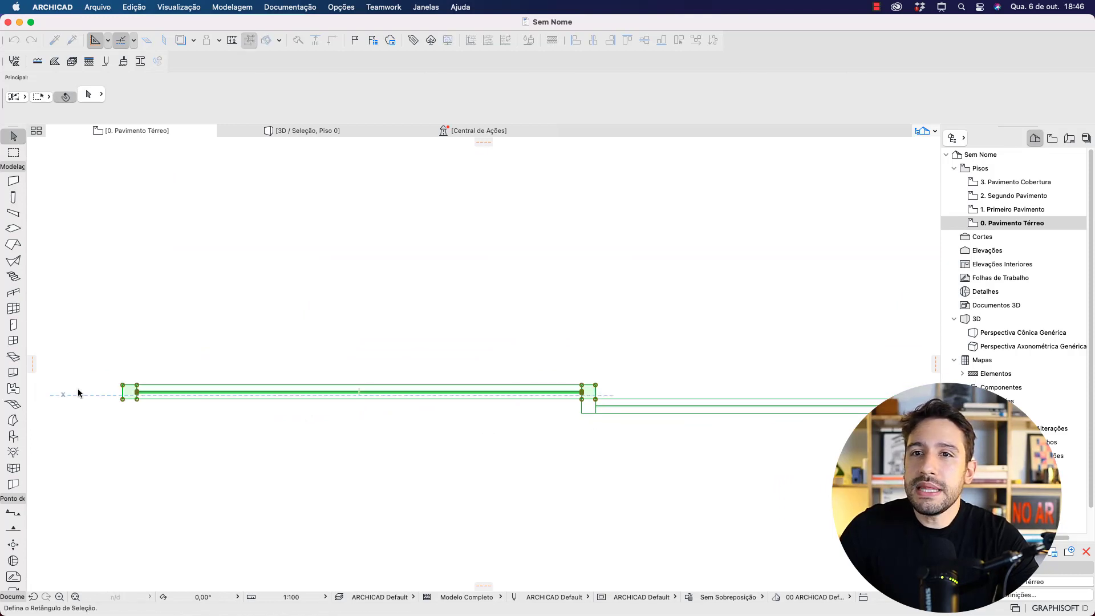
key(Delete)
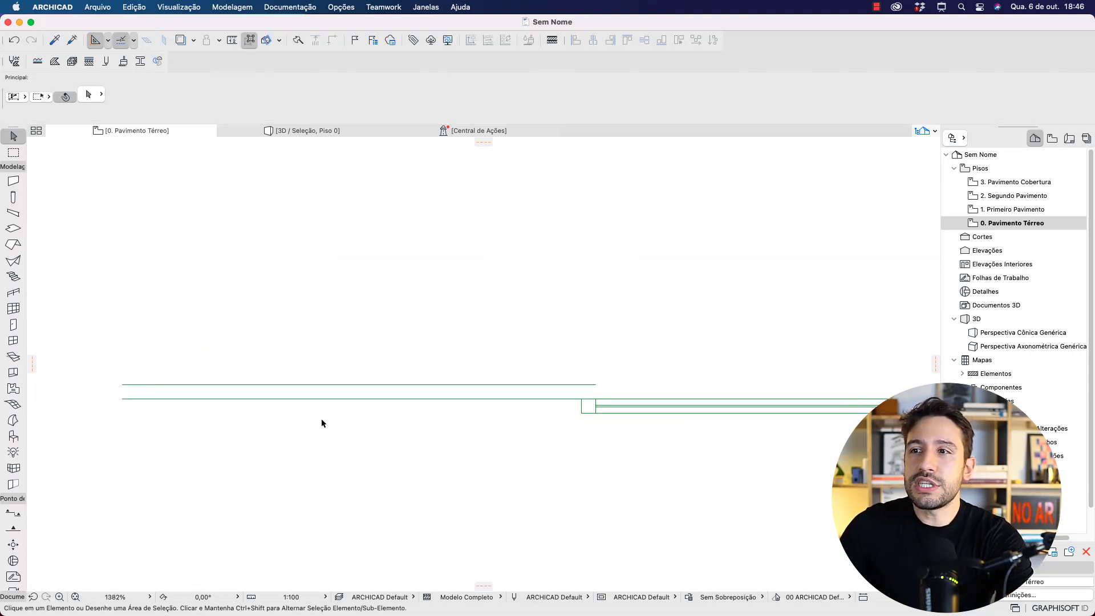
click(250, 398)
key(Delete)
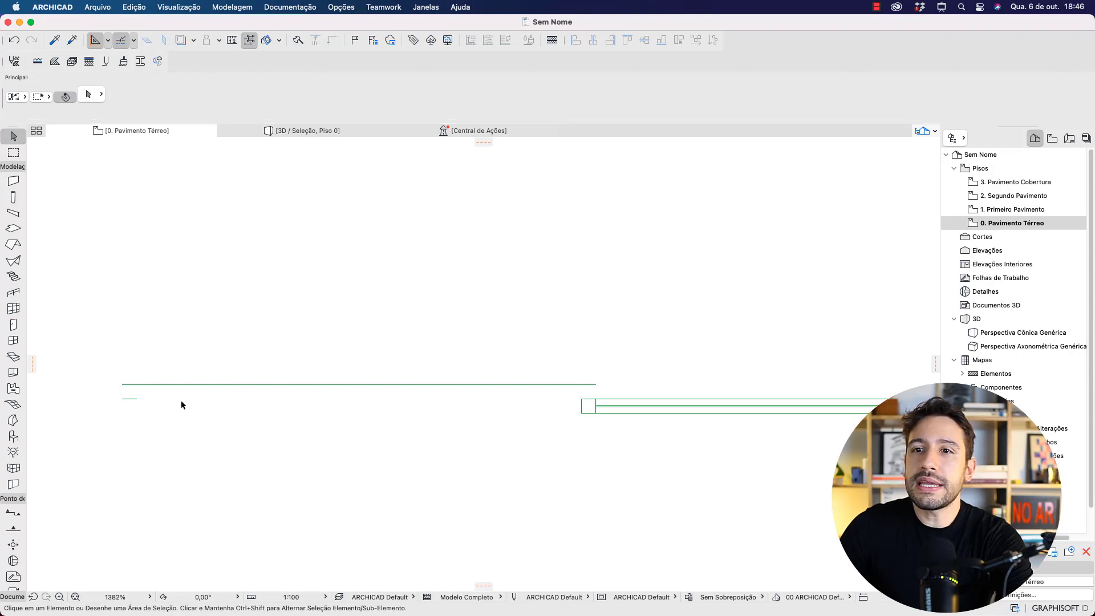
key(super+z)
key(super+z)
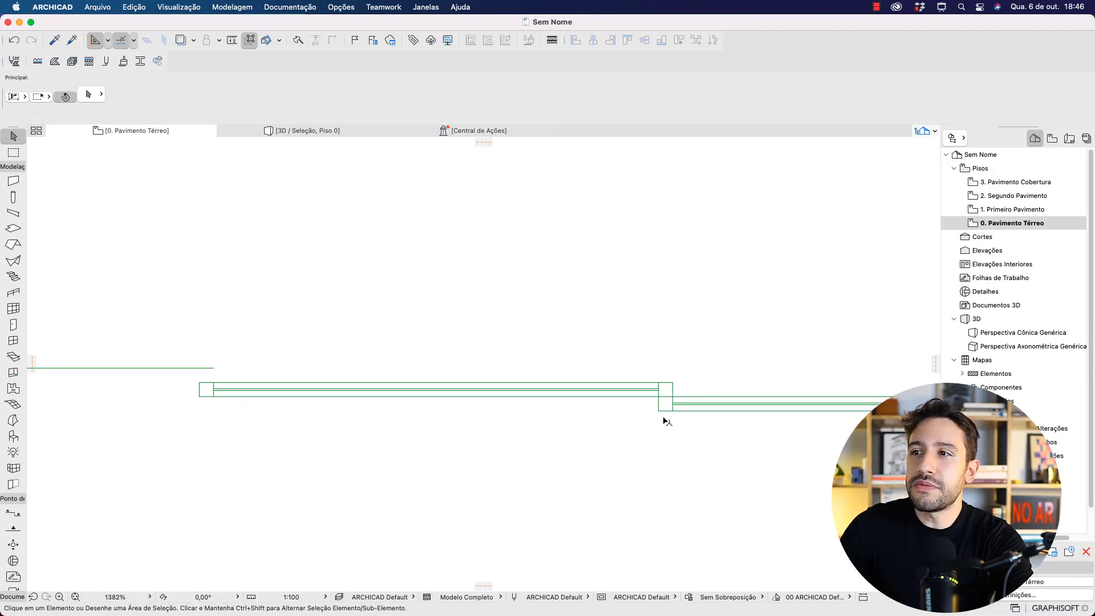
Step: Delete the frame ends, glass lines and lower edge of the second leaf in the first symbol, keeping only its upper line
key(super+shift+z)
click(226, 398)
click(275, 407)
key(Delete)
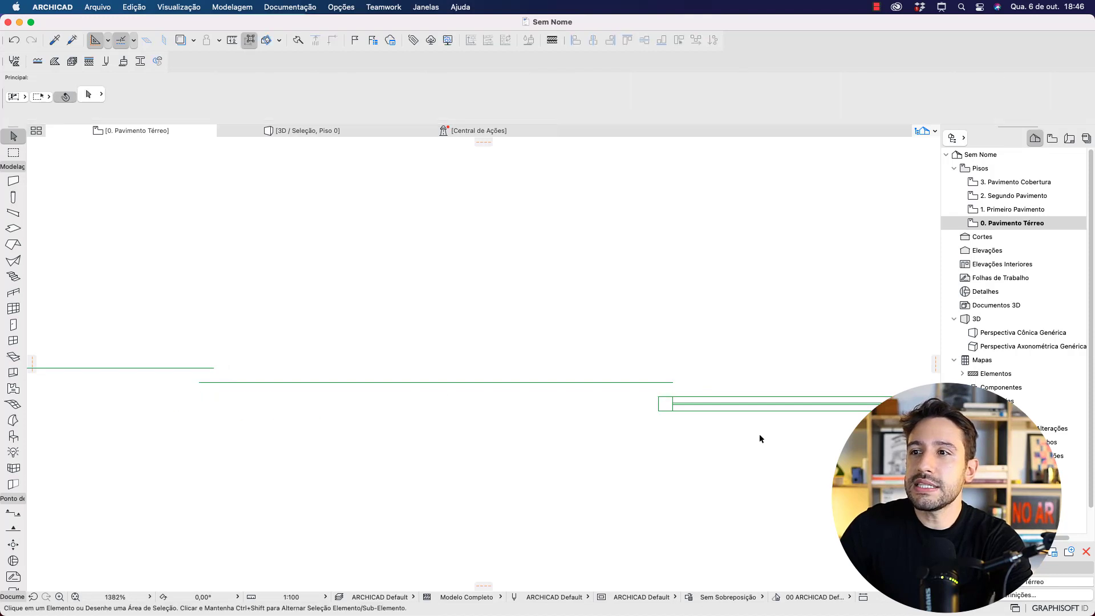
key(super+z)
key(super+z)
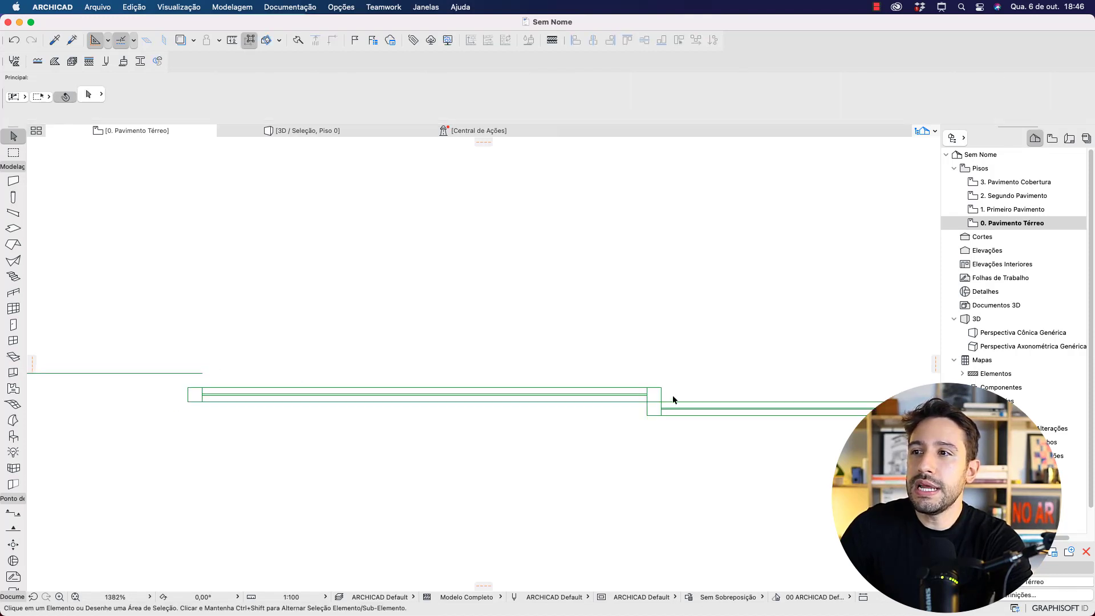
Step: Simplify the third and fourth leaves of the first symbol to single upper lines by deleting their remaining parts
key(super+shift+z)
drag(248, 421, 180, 398)
key(Delete)
middle_drag(781, 440, 544, 430)
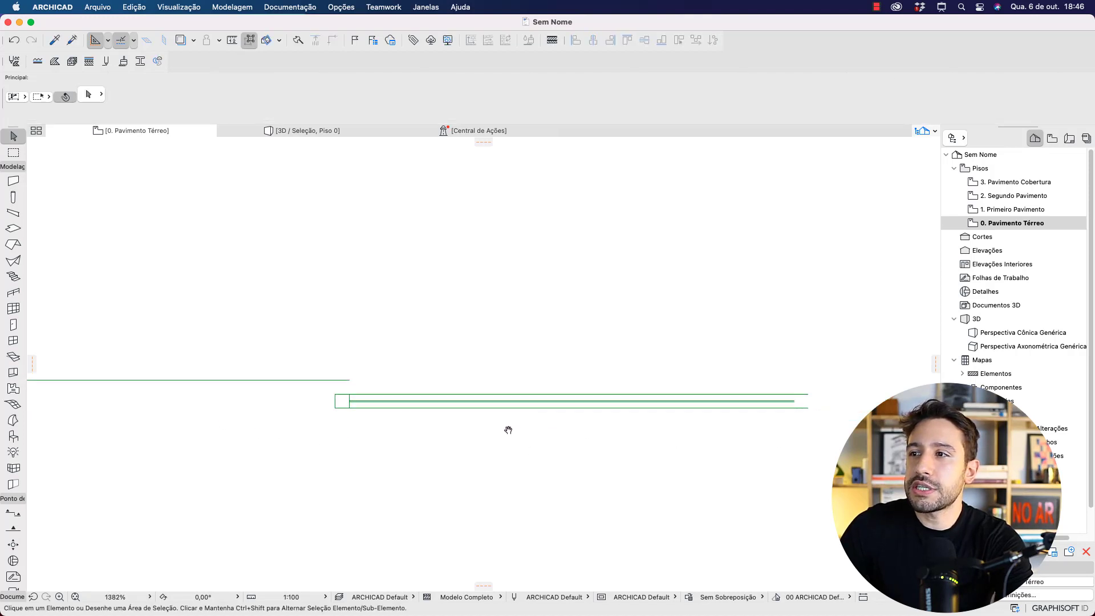
drag(686, 397, 177, 396)
key(Delete)
key(super+z)
drag(679, 387, 200, 394)
key(Delete)
Step: Simplify the last two leaves of the first symbol to single lines and delete the leftover short segment between them
scroll(422, 432, right, 10)
scroll(513, 406, up, 2)
drag(778, 403, 211, 387)
key(Delete)
scroll(262, 403, down, 3)
scroll(272, 409, down, 5)
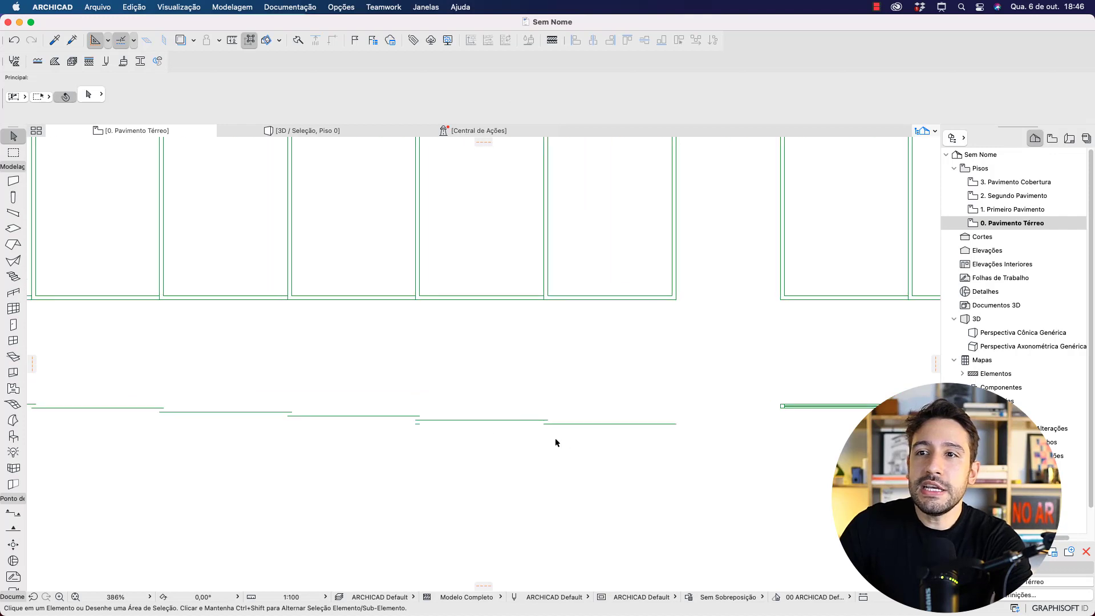
click(430, 431)
click(223, 436)
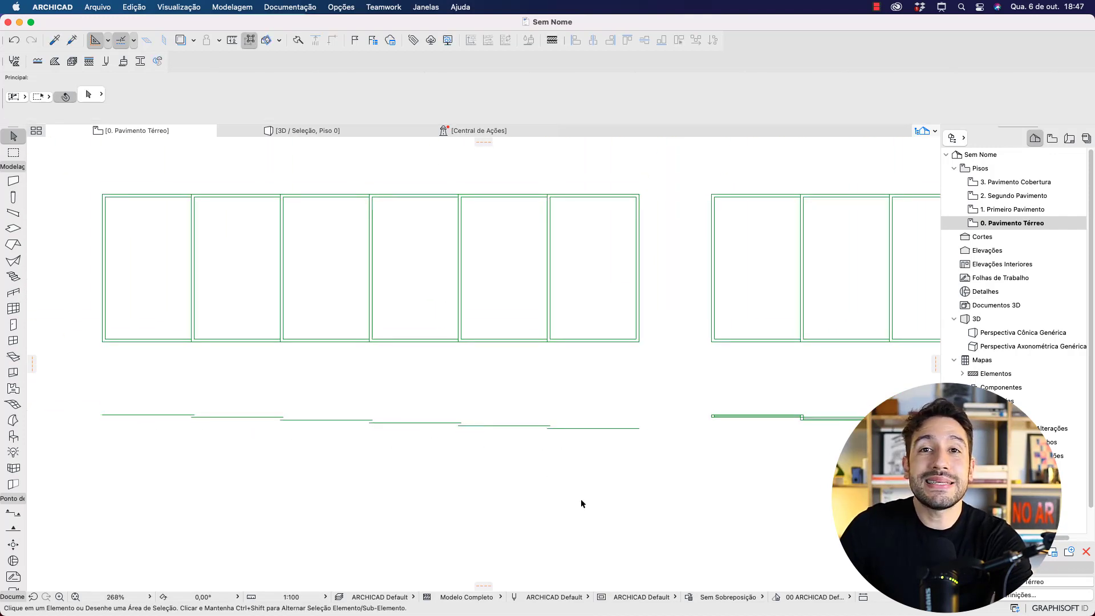
Step: Delete the glass lines and inner frame divisions of the second symbol's first leaf, keeping its outer outline
scroll(583, 500, right, 10)
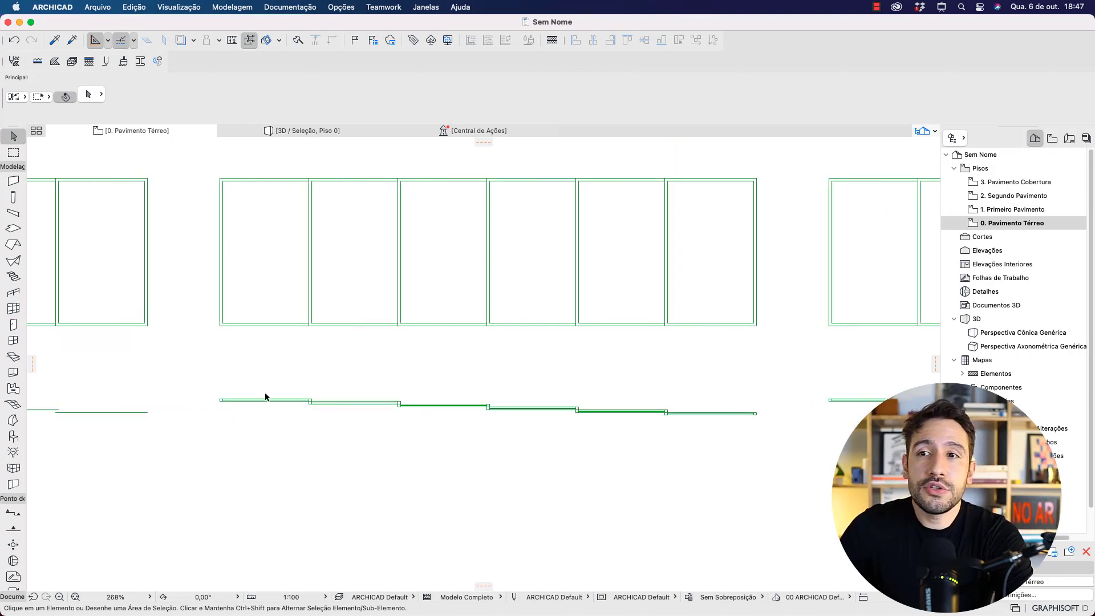
scroll(257, 402, up, 6)
scroll(254, 399, up, 3)
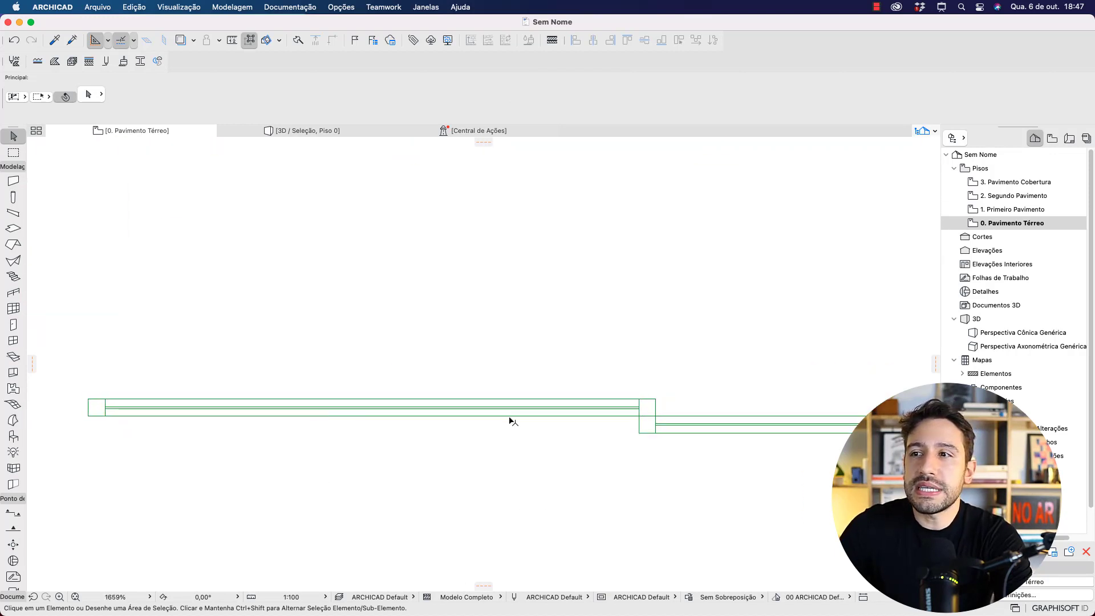
click(645, 411)
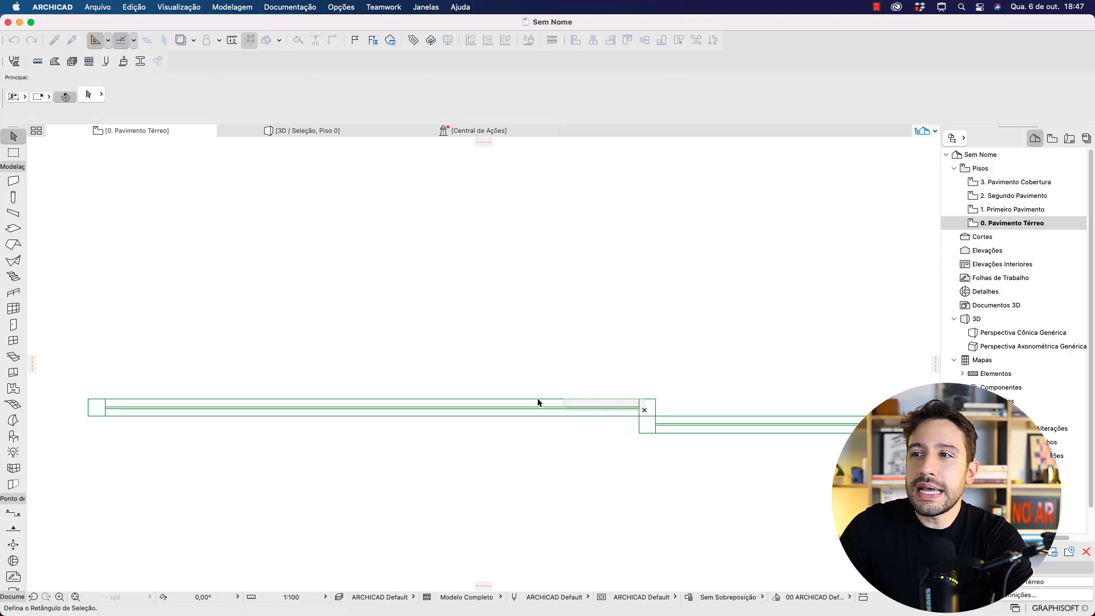
click(101, 405)
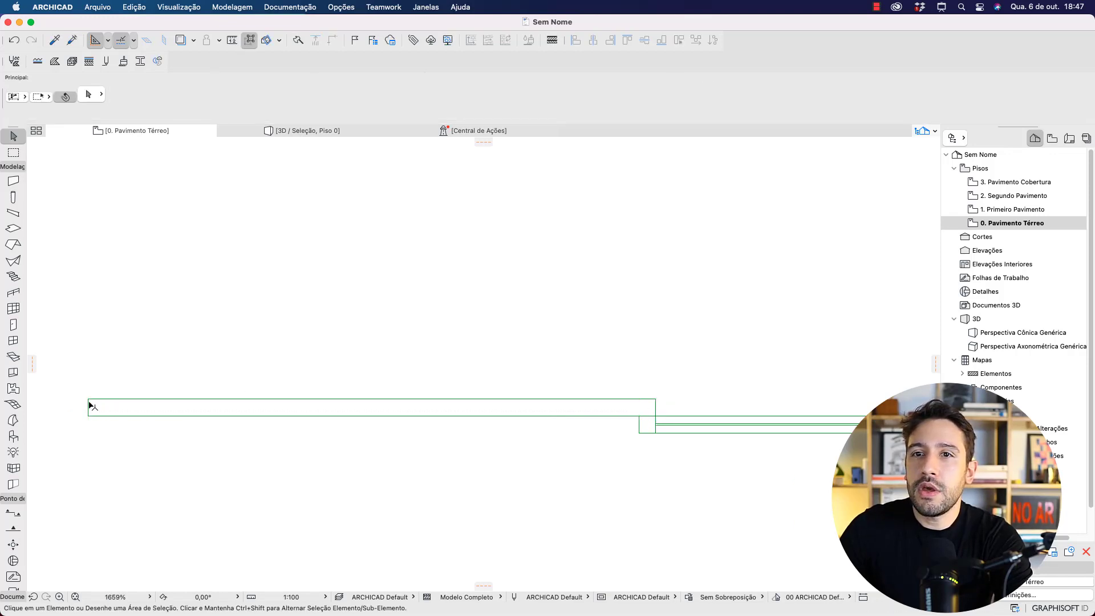
Step: Clear the inner details from the second leaf of the second symbol, leaving only the outer rectangle
middle_drag(820, 477, 314, 452)
click(689, 397)
key(Escape)
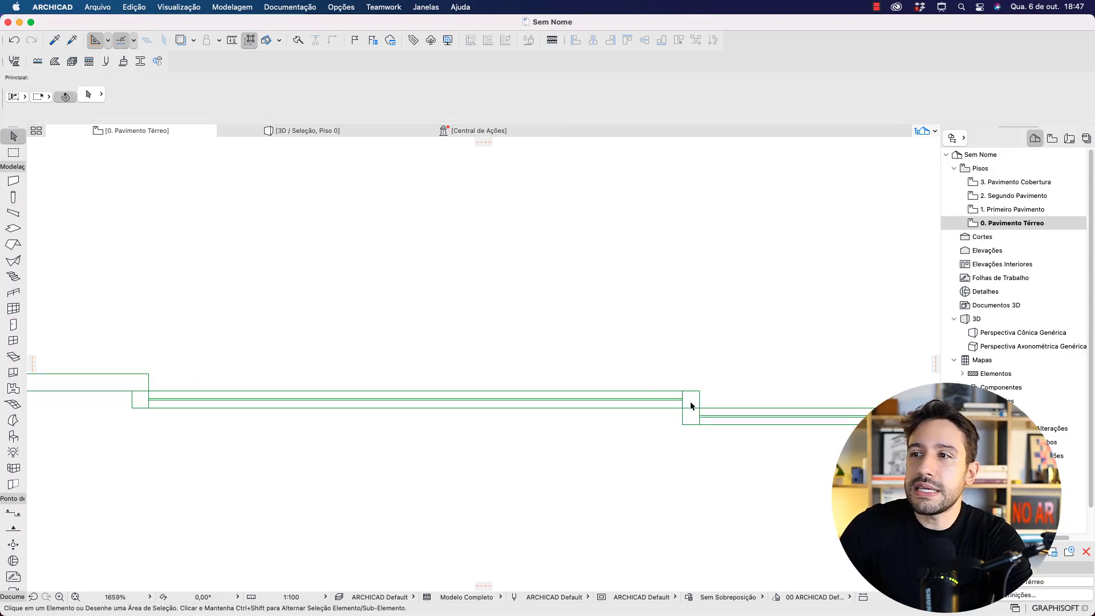
click(692, 403)
click(140, 395)
key(Escape)
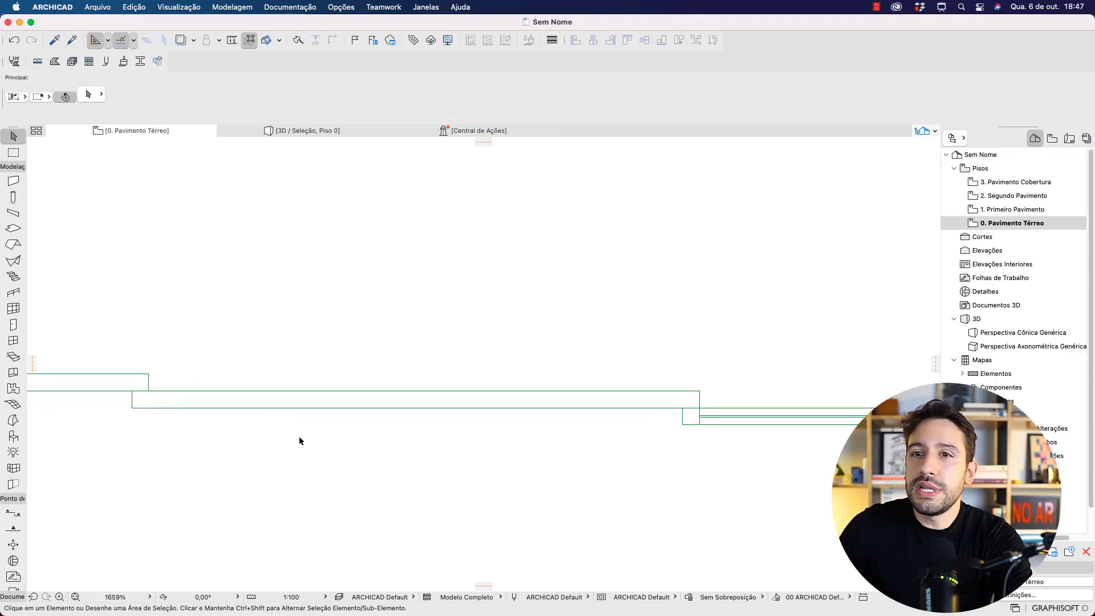
Step: Remove the glass lines and inner frame divisions from the third and fourth leaves of the second symbol
scroll(447, 440, left, 3)
scroll(583, 428, right, 3)
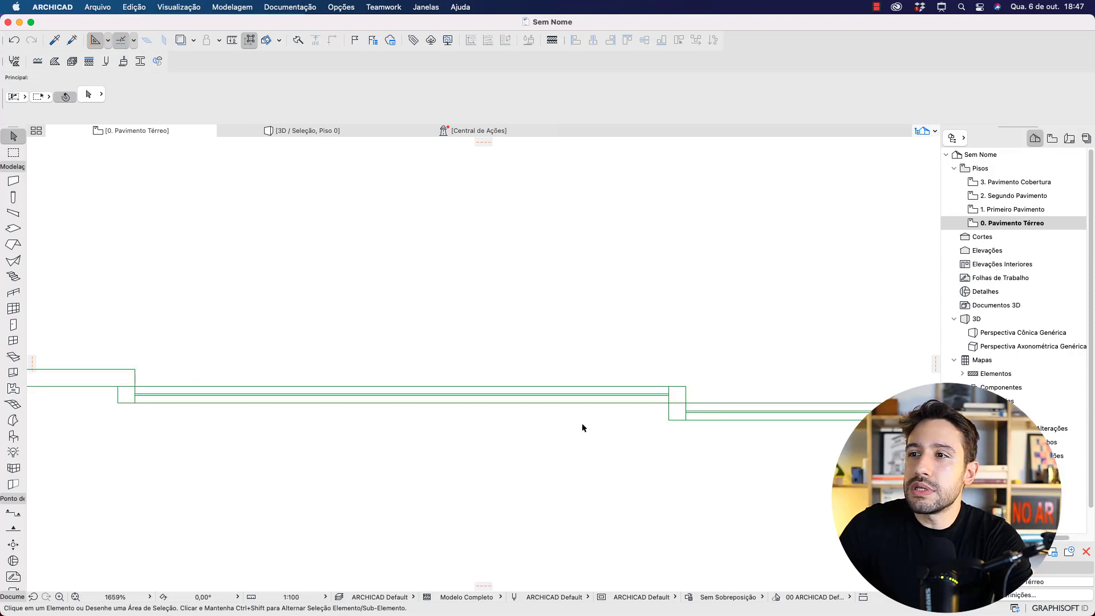
click(679, 395)
click(127, 394)
key(Escape)
scroll(583, 443, left, 2)
click(767, 404)
click(214, 375)
key(Escape)
Step: Remove the inner details from the fifth and sixth leaves of the second symbol, keeping only their outer outlines
scroll(597, 435, left, 3)
scroll(419, 420, down, 2)
scroll(419, 420, up, 2)
click(747, 386)
drag(739, 384, 188, 381)
click(390, 413)
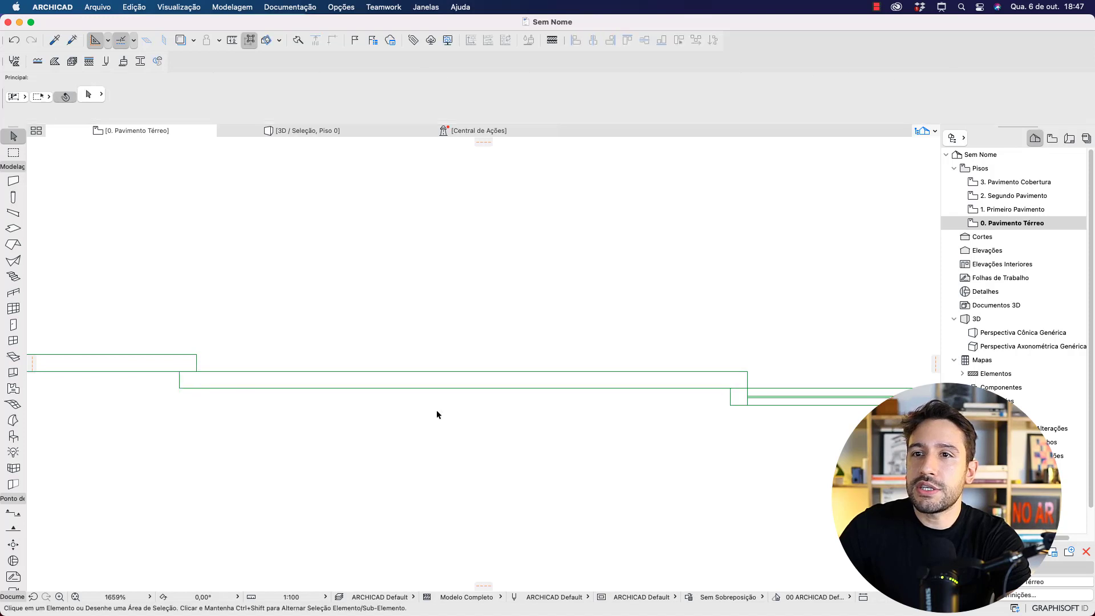
middle_drag(302, 412, 337, 413)
drag(776, 384, 227, 382)
scroll(281, 410, down, 5)
middle_drag(477, 440, 612, 433)
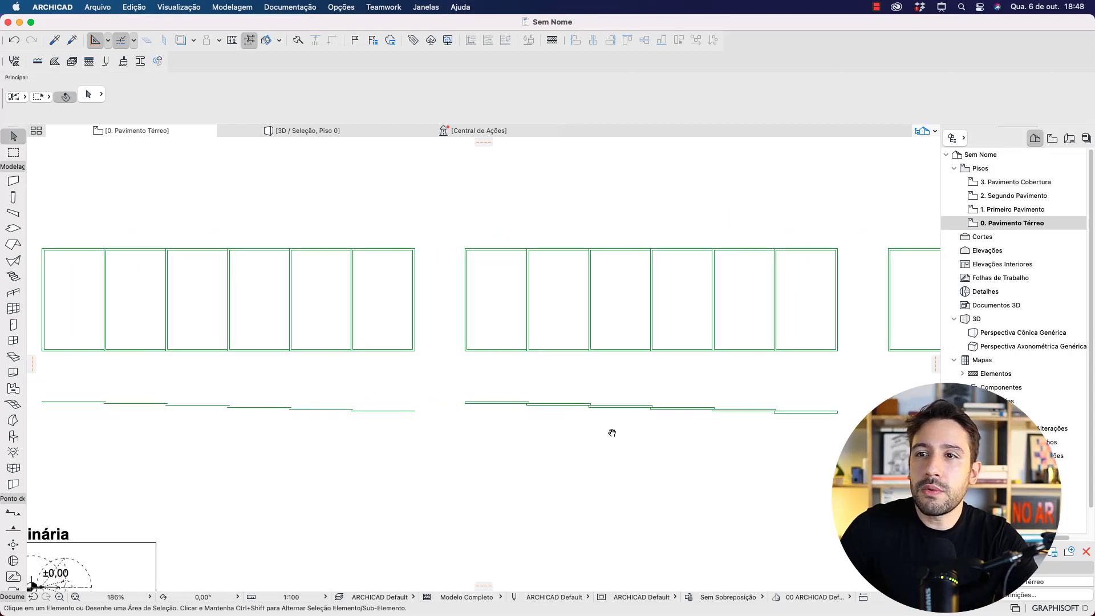
Step: Compare the single-line first symbol and the outline-only second symbol with the fully detailed third symbol
key(ctrl+shift+a)
drag(33, 382, 430, 441)
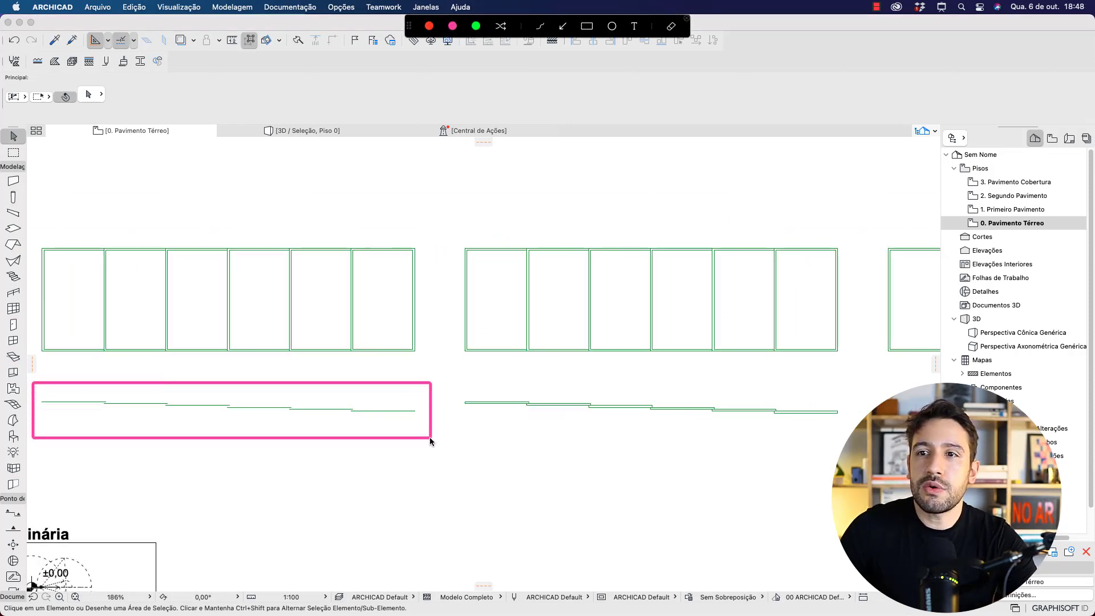
drag(448, 379, 859, 436)
key(Escape)
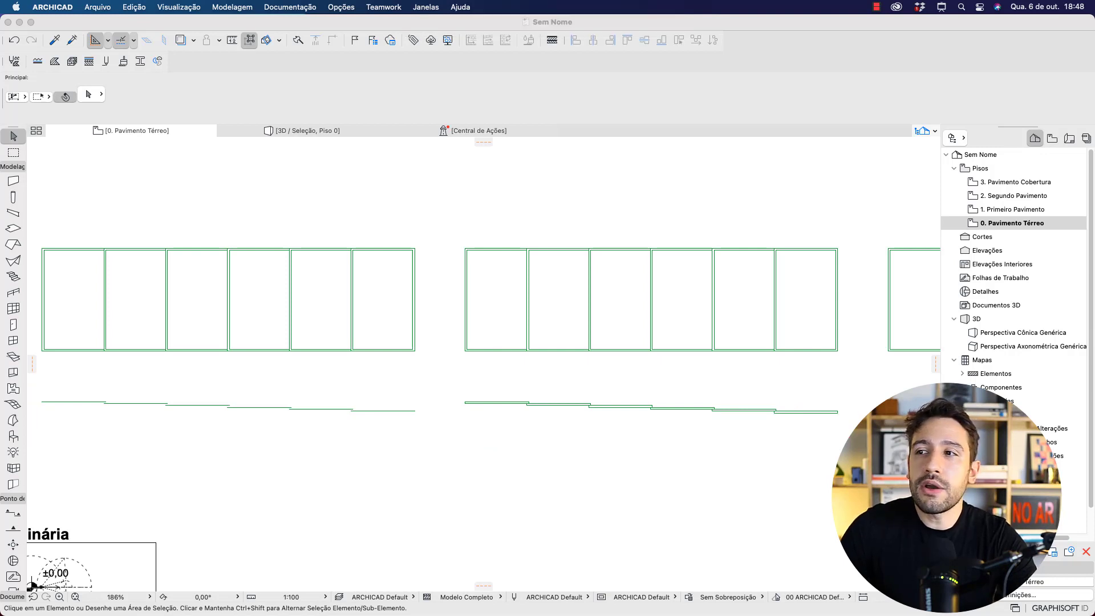
scroll(635, 439, left, 5)
scroll(570, 433, right, 9)
scroll(533, 429, up, 5)
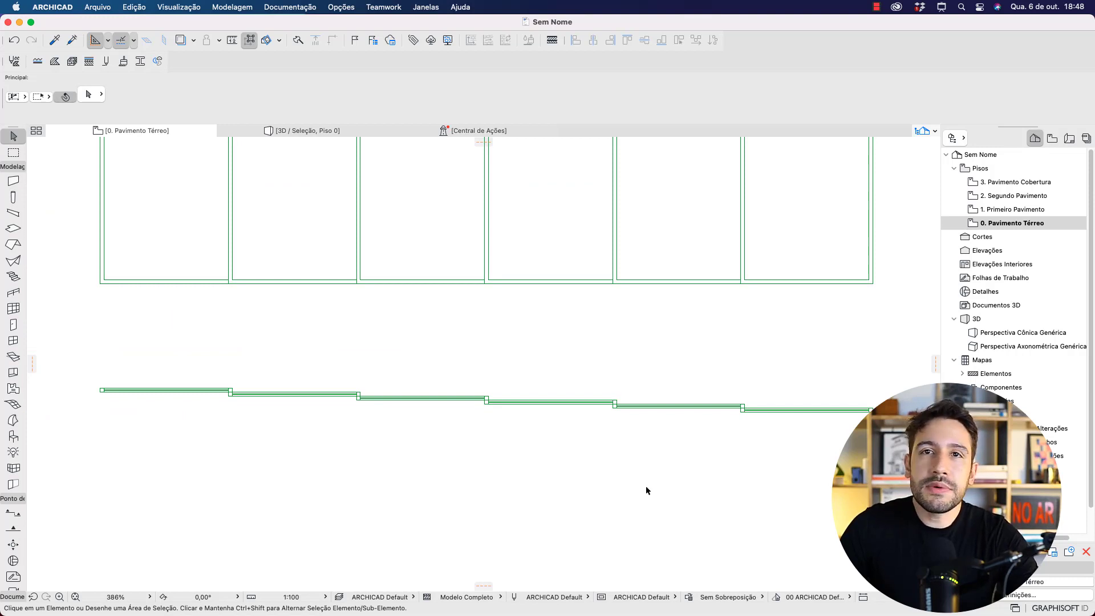
scroll(562, 447, down, 5)
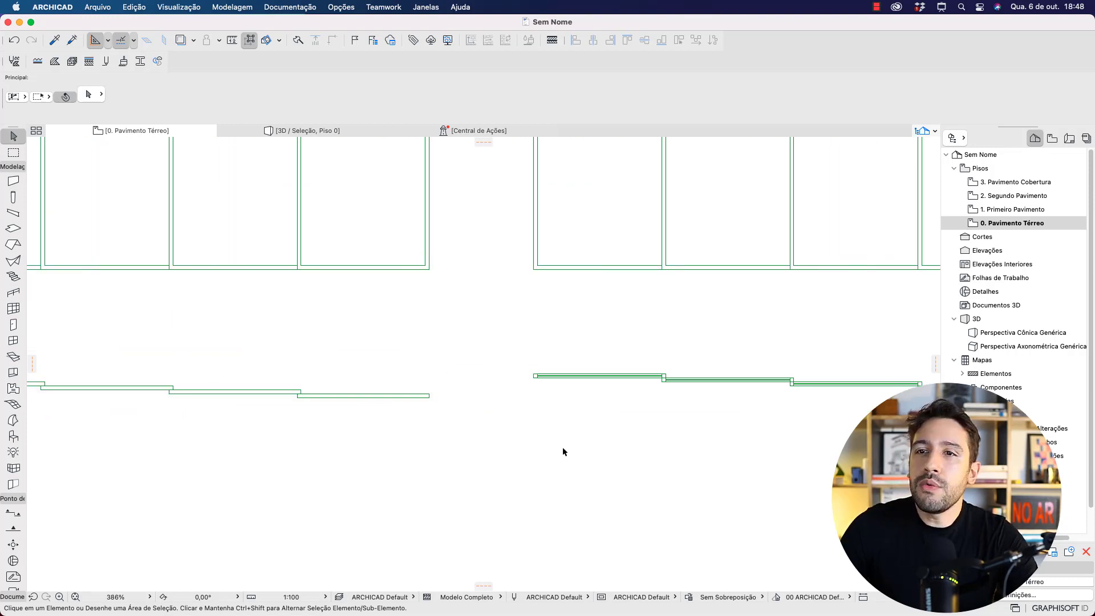
scroll(513, 449, left, 2)
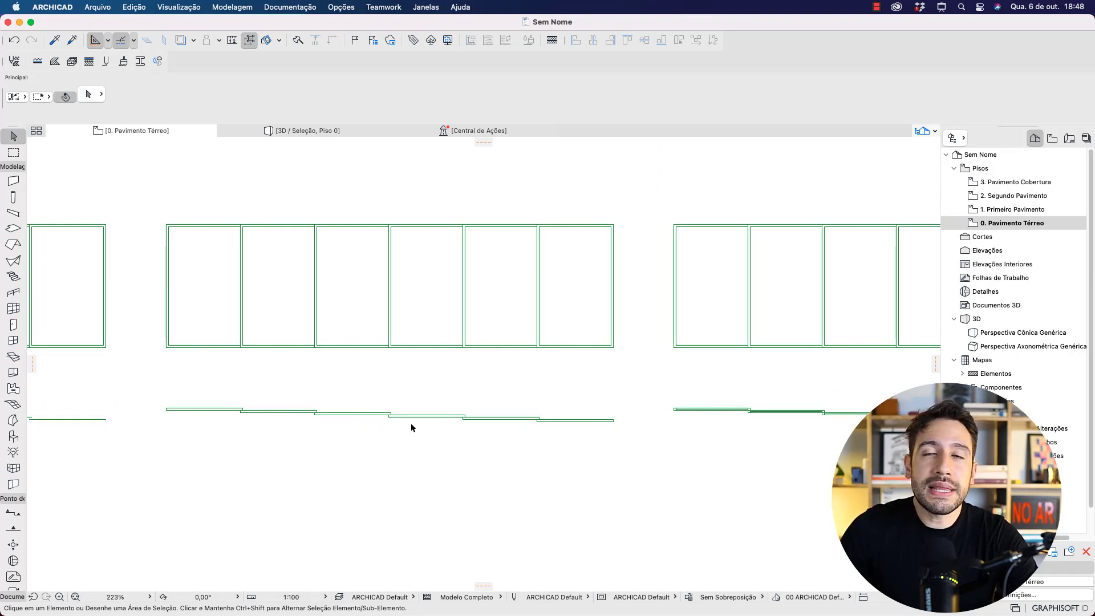
Step: Pick up the Água fill settings from the third symbol's leaf frame and fill the leaf outlines of the second symbol
scroll(698, 415, up, 15)
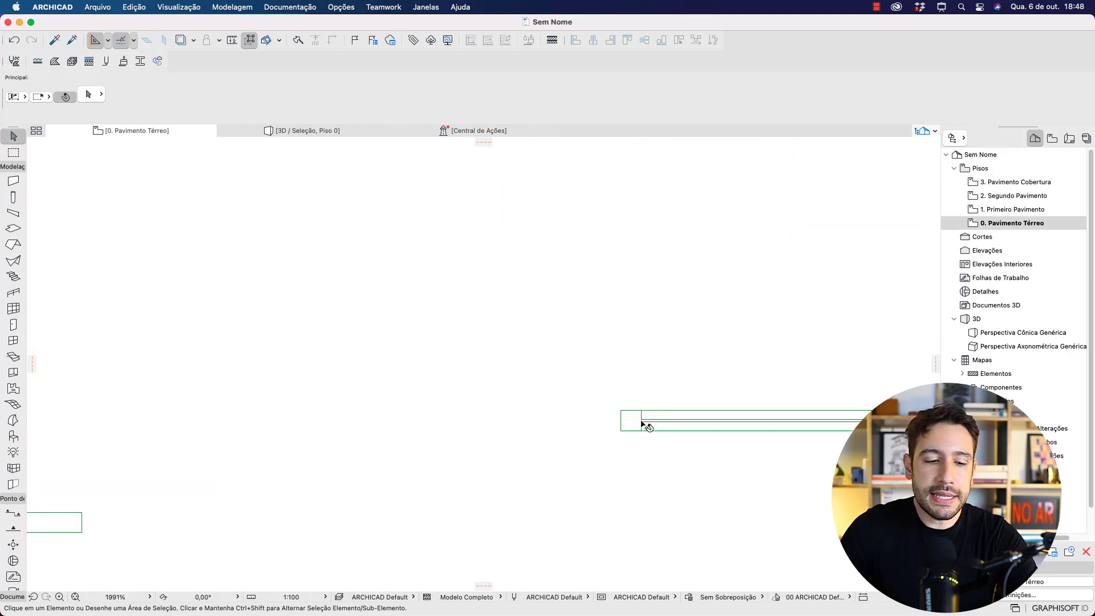
alt+click(633, 419)
scroll(462, 441, down, 5)
scroll(462, 441, left, 4)
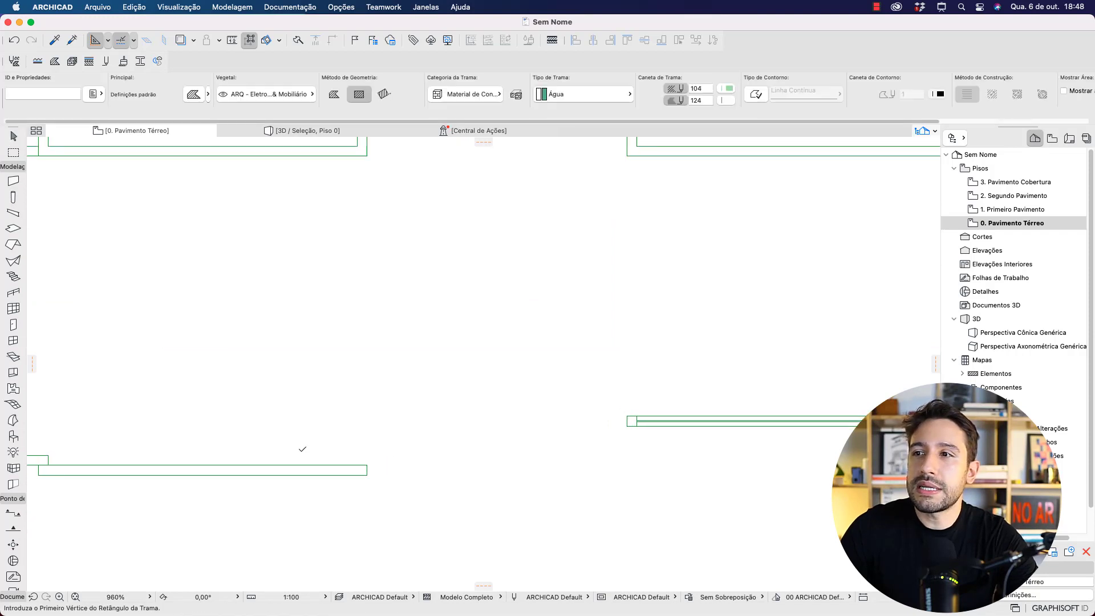
scroll(461, 441, left, 3)
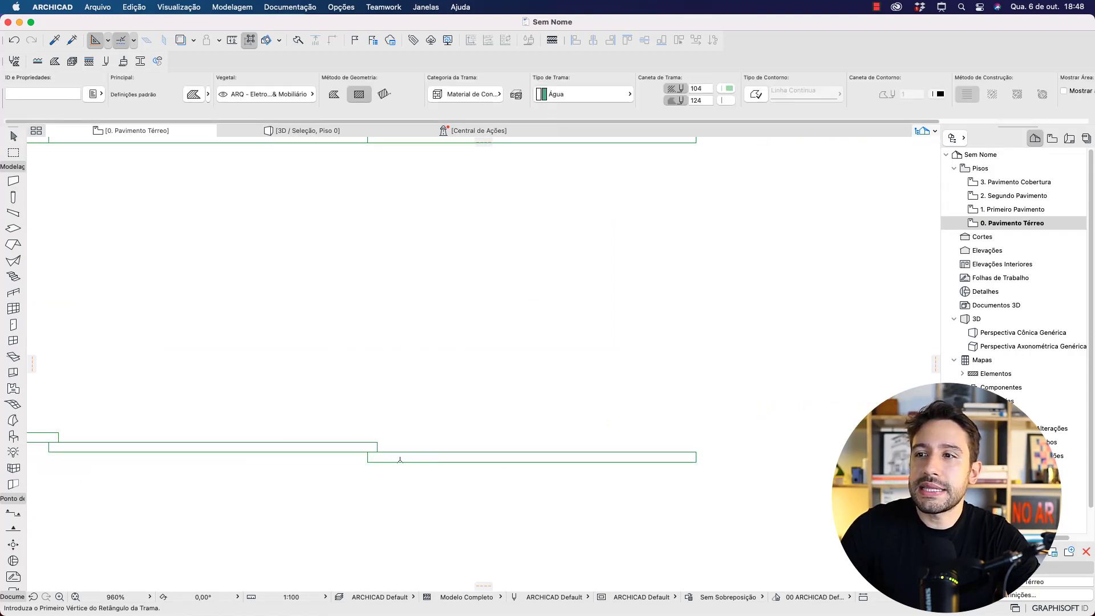
scroll(257, 454, left, 5)
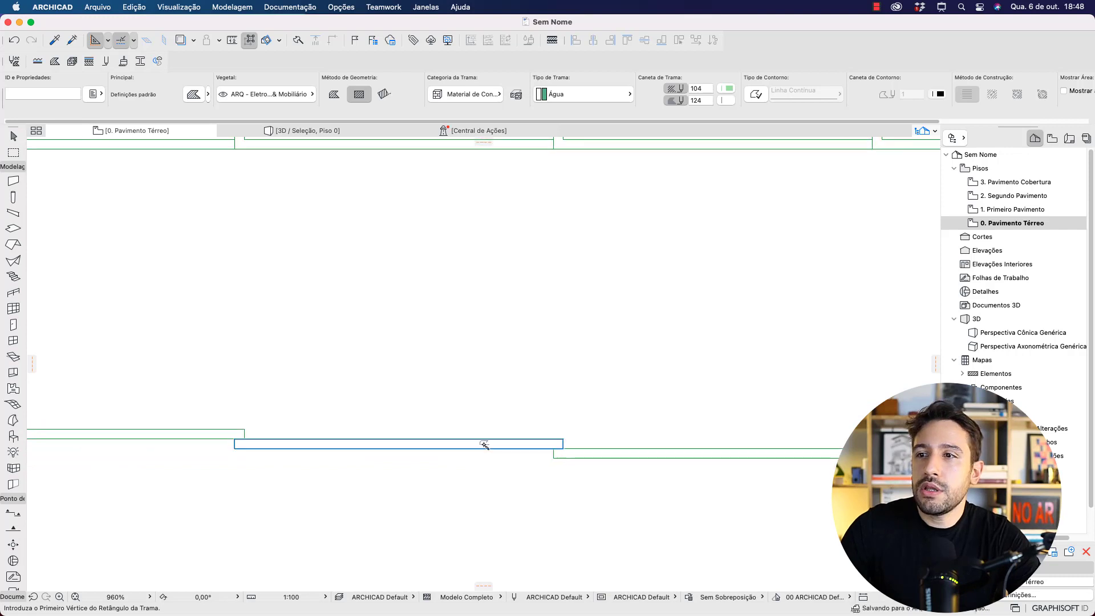
scroll(168, 438, left, 3)
scroll(210, 454, left, 2)
scroll(210, 455, down, 1)
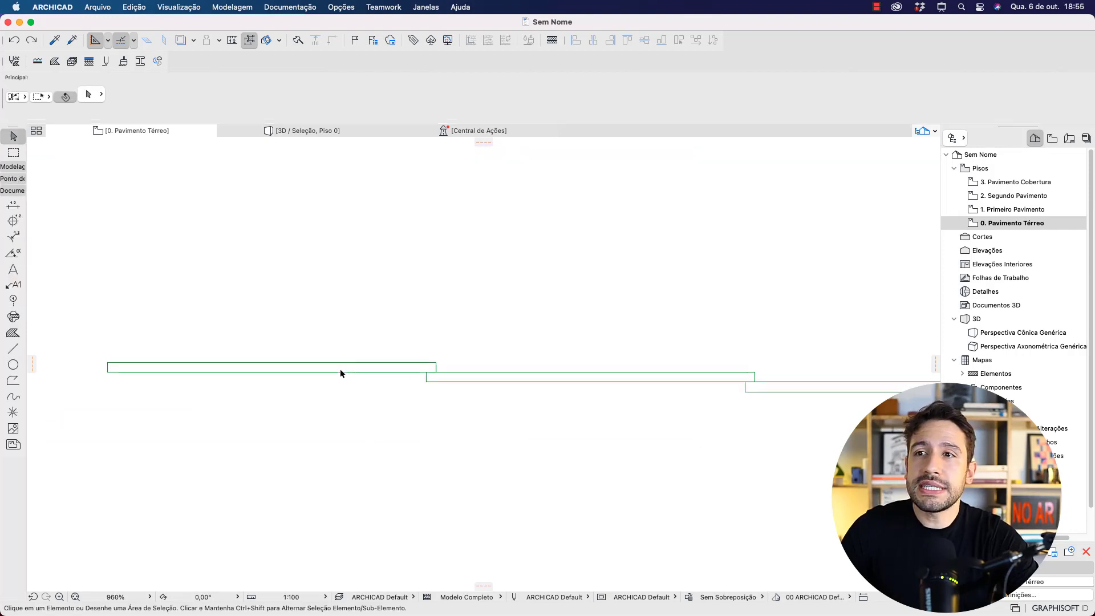
Step: Check the fill type of the first leaf in the second symbol
click(347, 372)
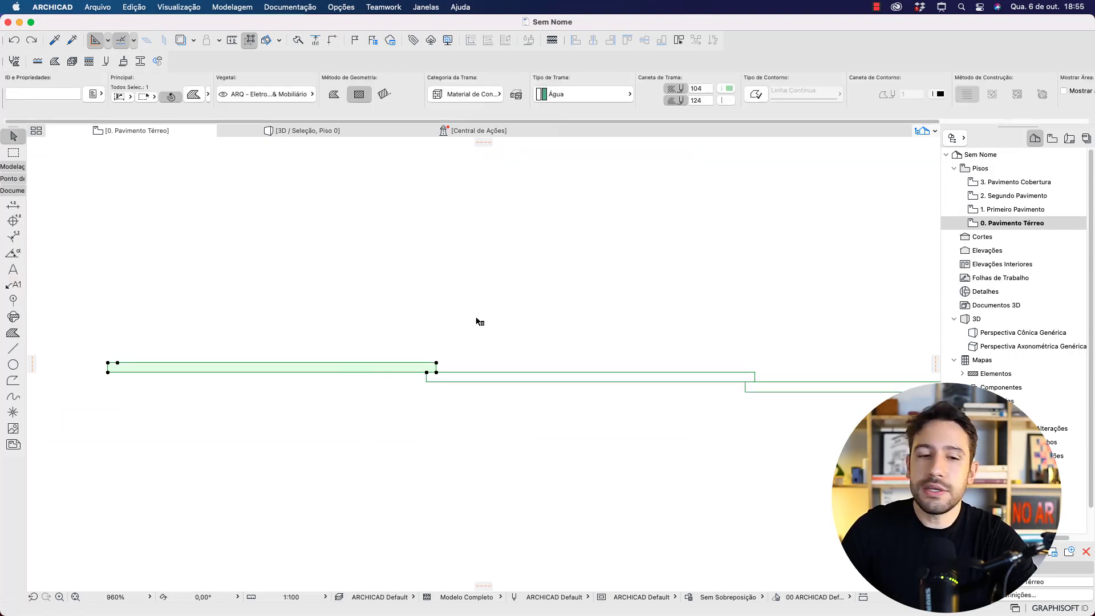
key(ctrl+alt+a)
drag(524, 65, 638, 115)
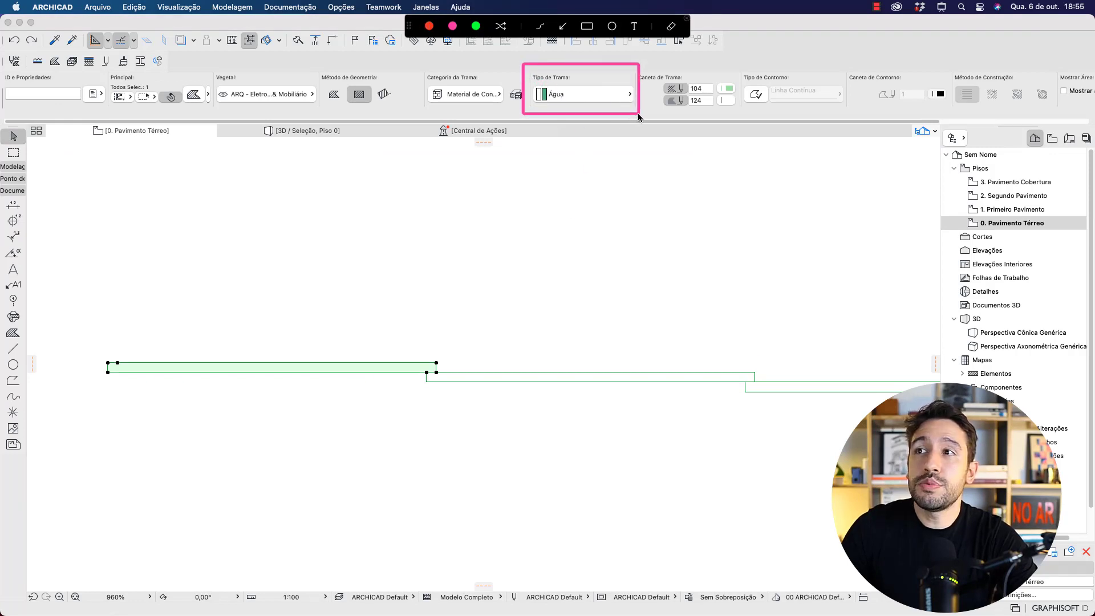
key(Escape)
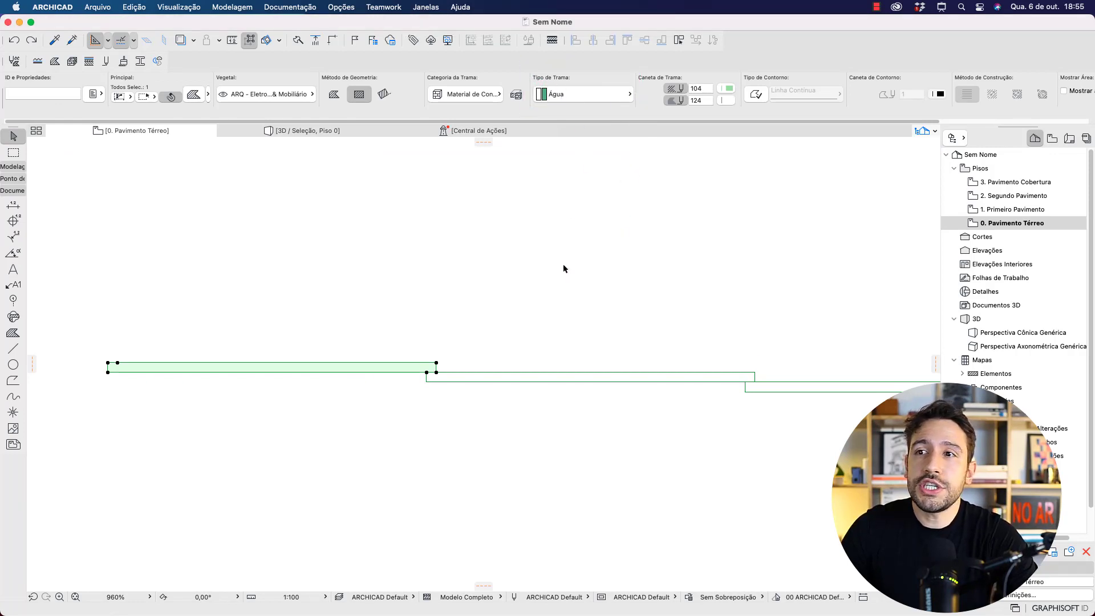
click(563, 266)
Step: Draw a rectangular Marquee area around the three 2D symbols beneath the flat doors
scroll(560, 265, down, 5)
scroll(560, 265, down, 10)
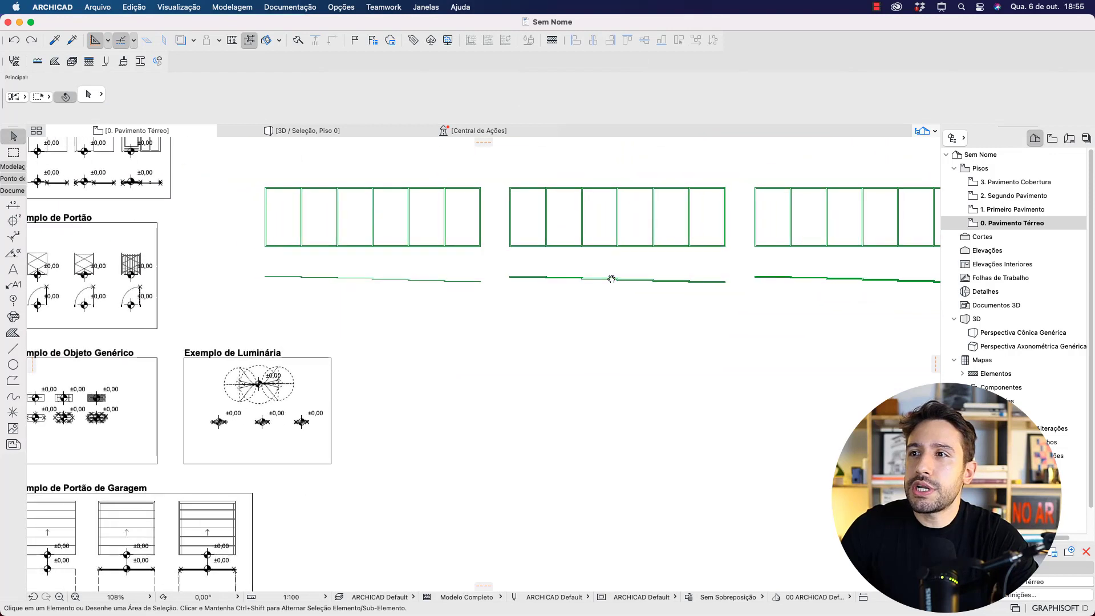
click(14, 153)
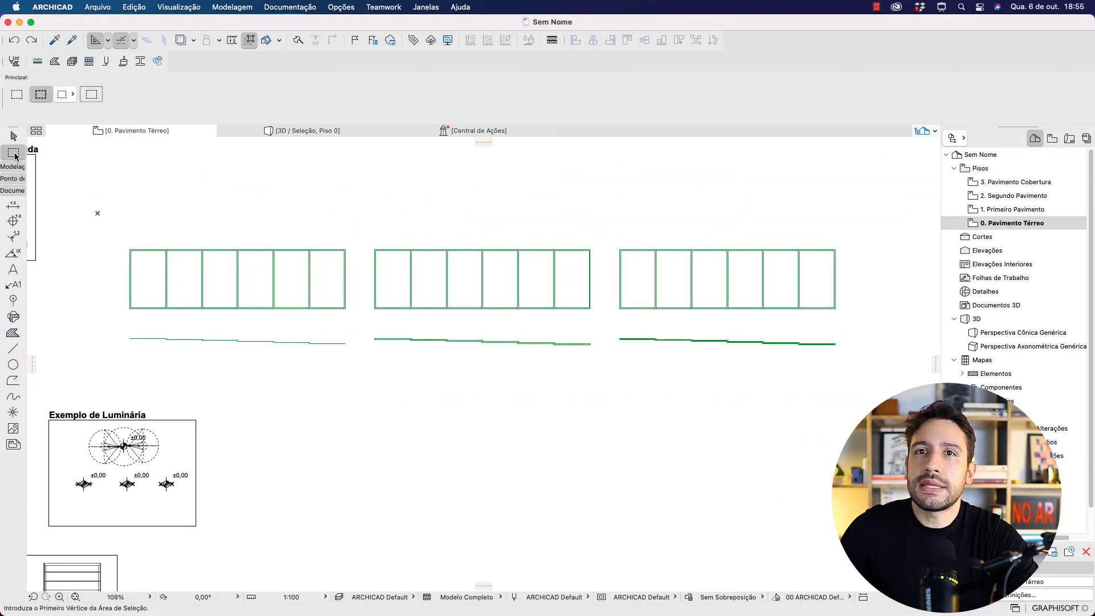
click(114, 324)
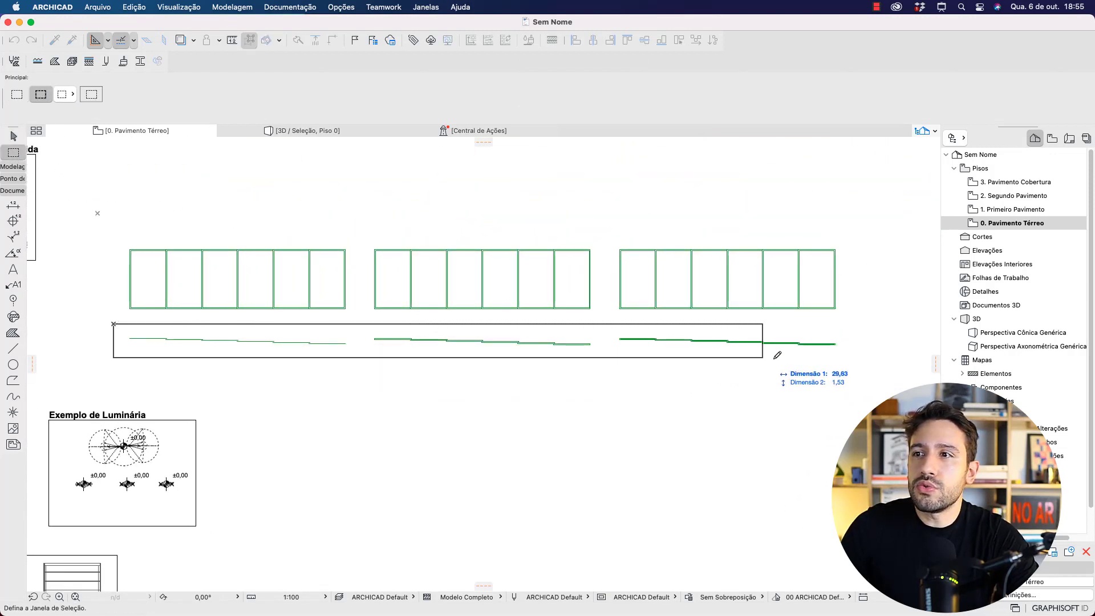
click(845, 362)
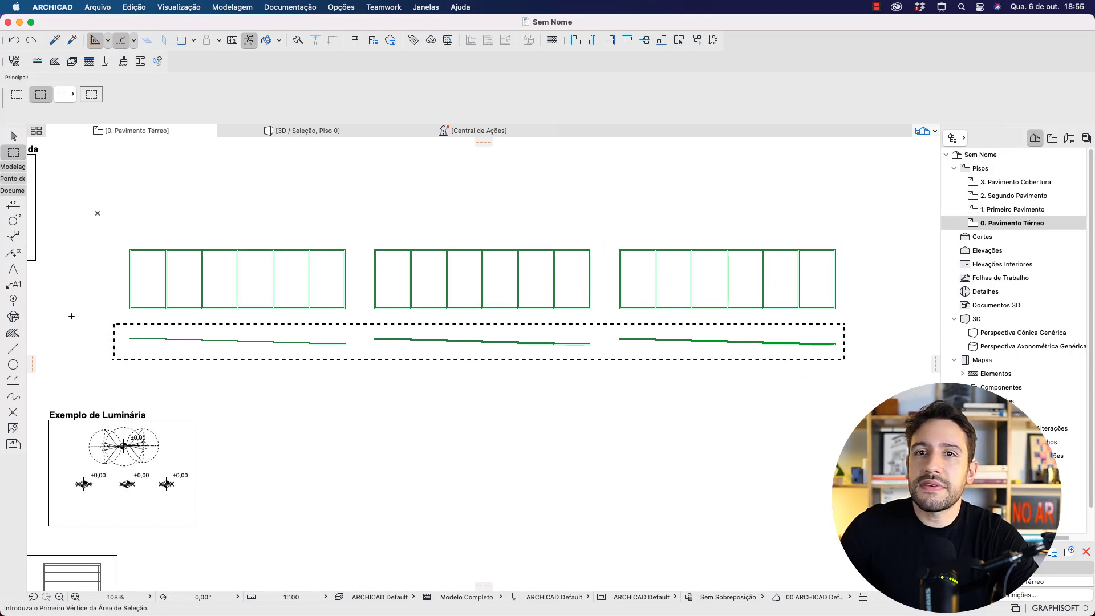
Step: Change all fills inside the Marquee area to the Folha Porta building material and pick a new fill pen for them
click(14, 334)
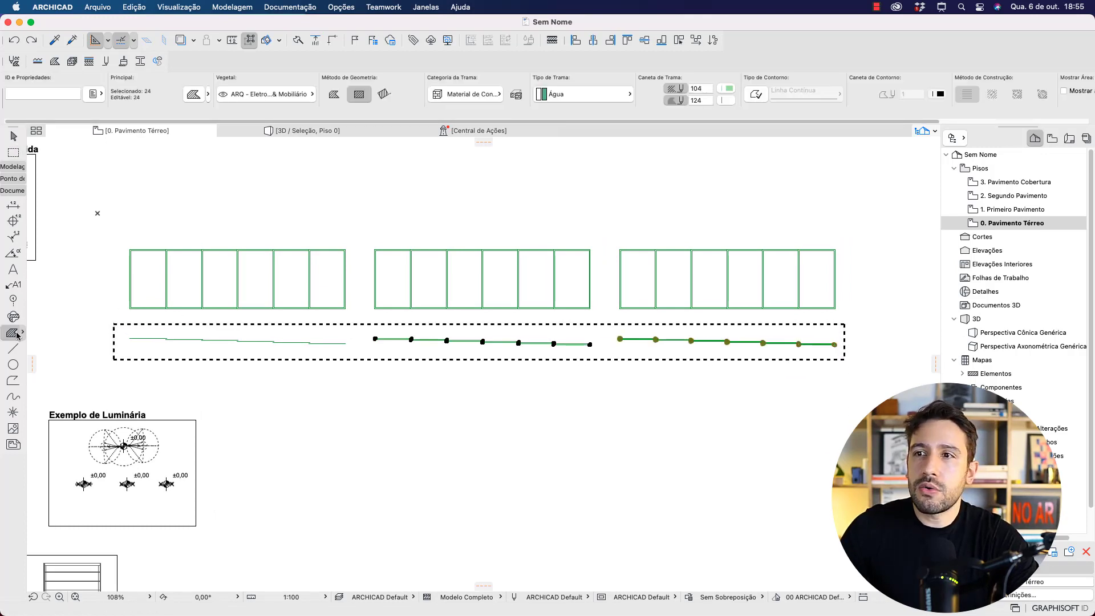
click(579, 99)
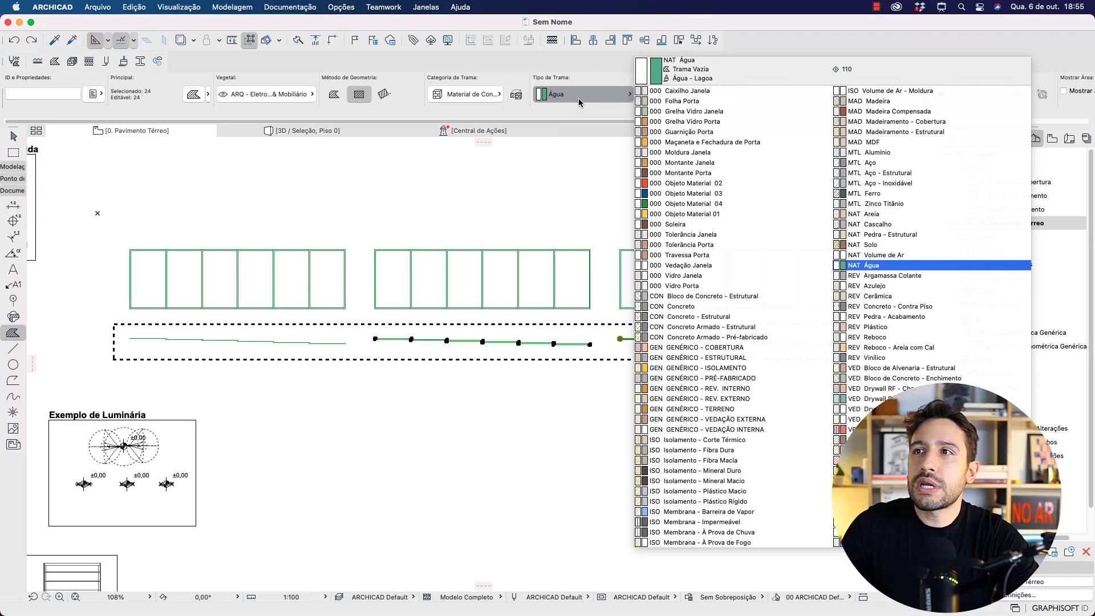
click(666, 102)
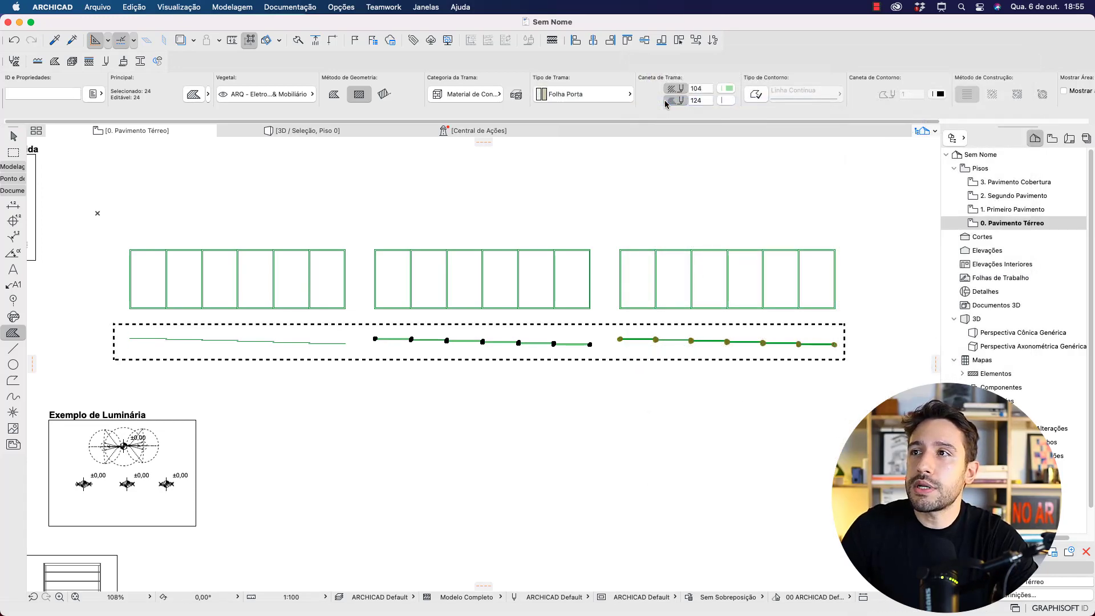
click(729, 93)
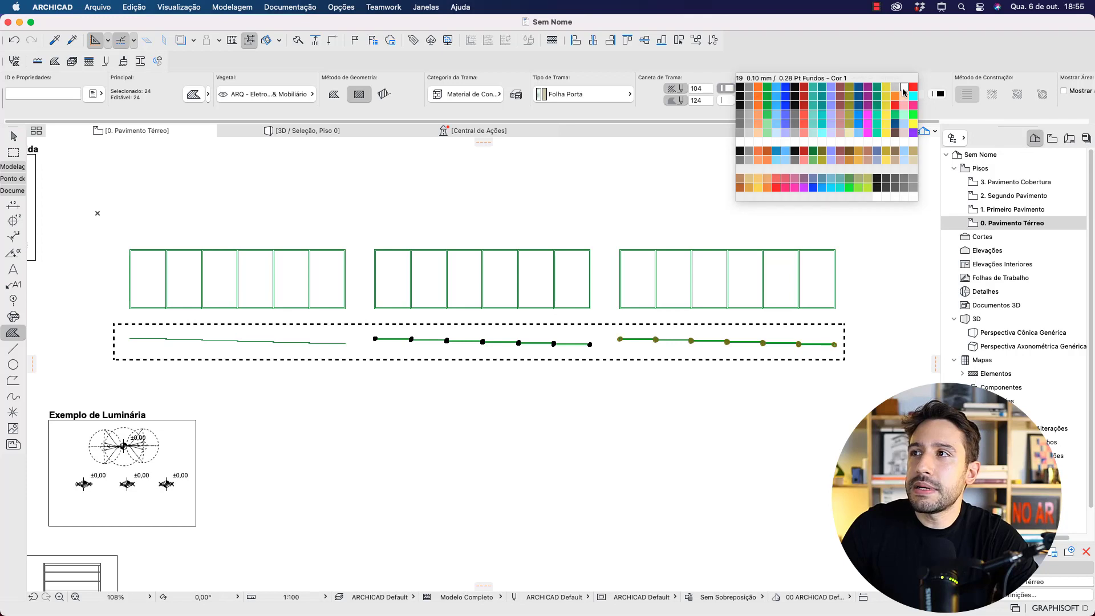
click(899, 119)
key(Escape)
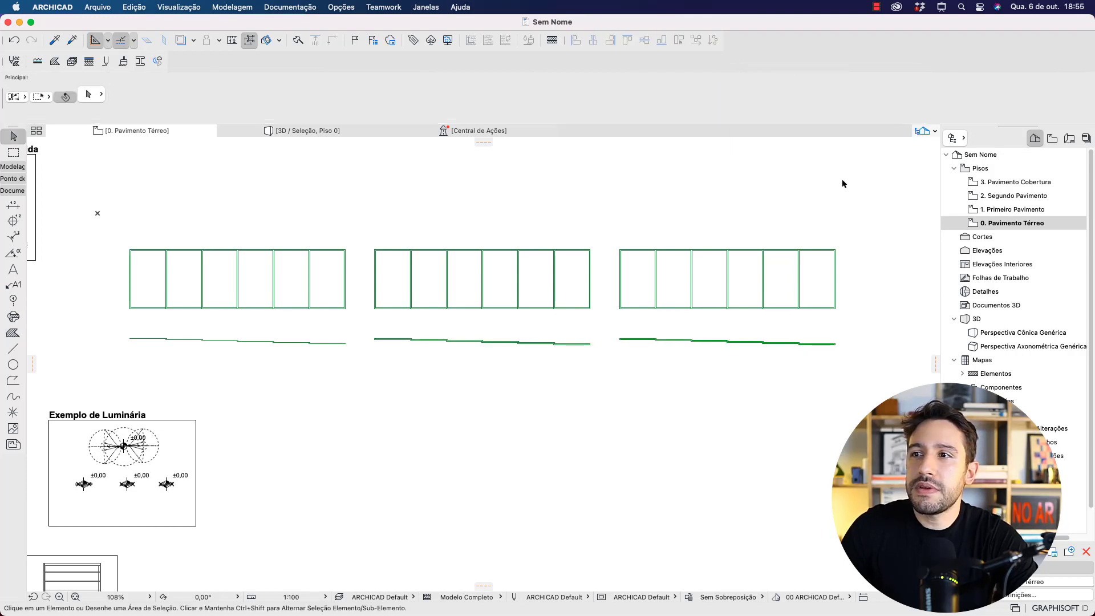
Step: Pick up the level dimension settings from the first door in the Exemplo de Porta de Correr Embutida example
scroll(741, 285, left, 10)
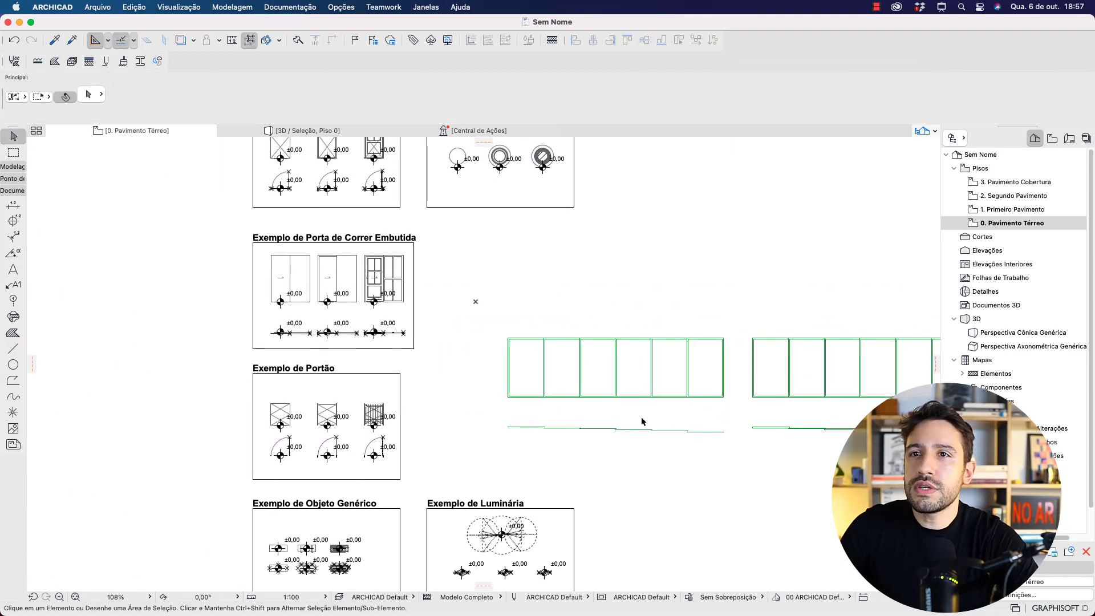
scroll(316, 308, up, 10)
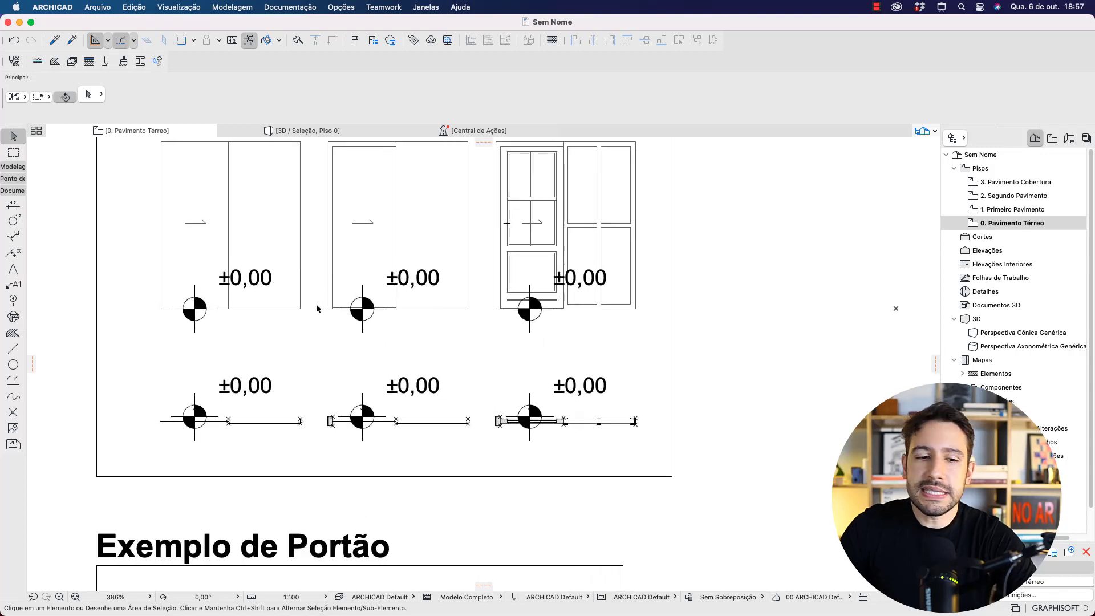
drag(166, 253, 276, 329)
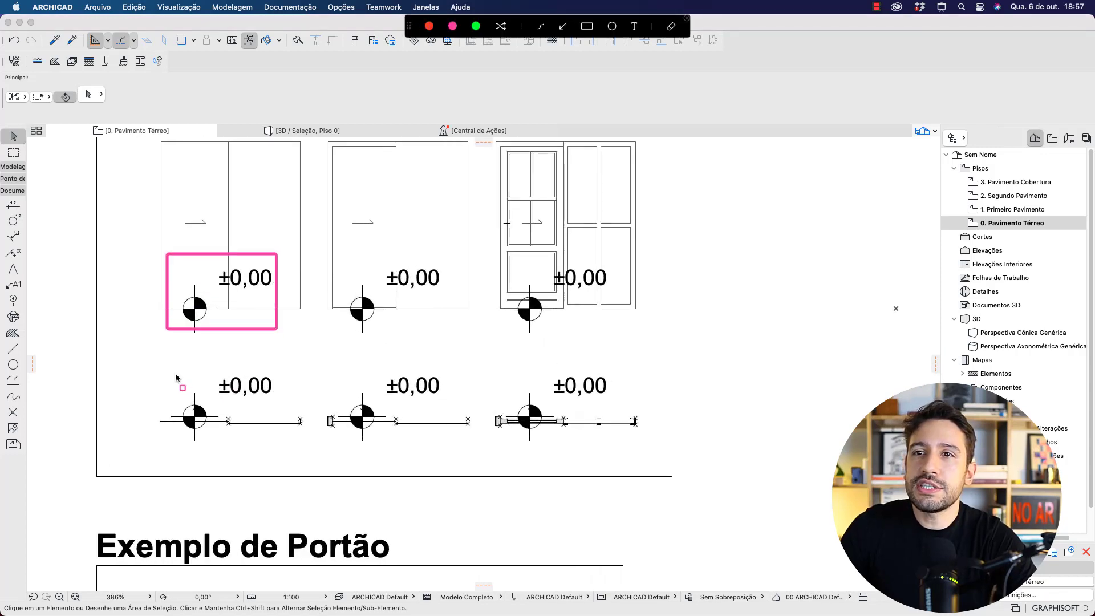
drag(167, 371, 272, 445)
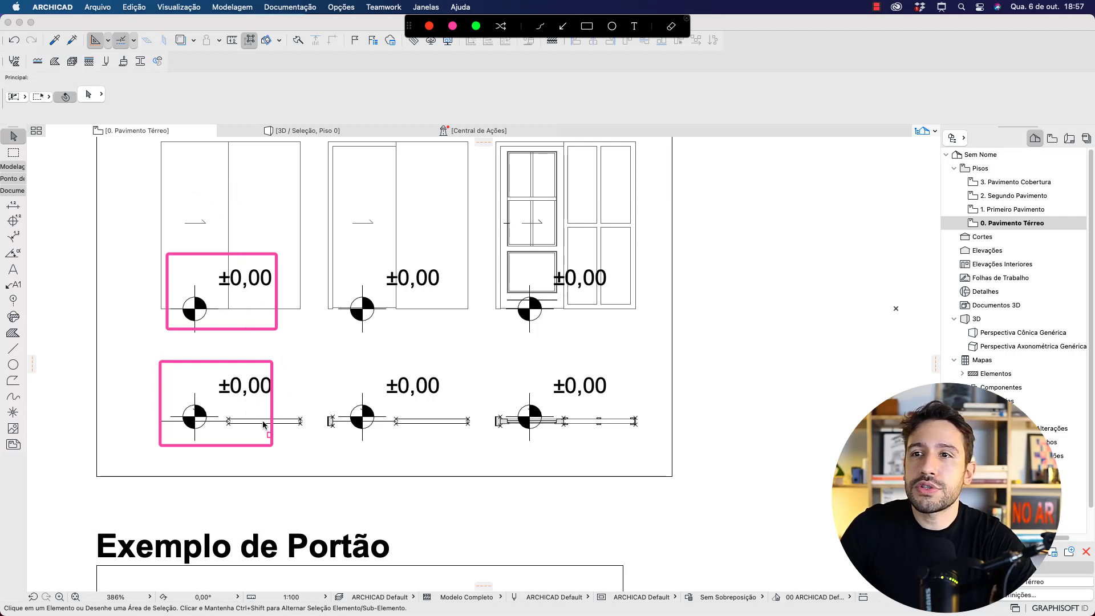
drag(169, 279, 222, 336)
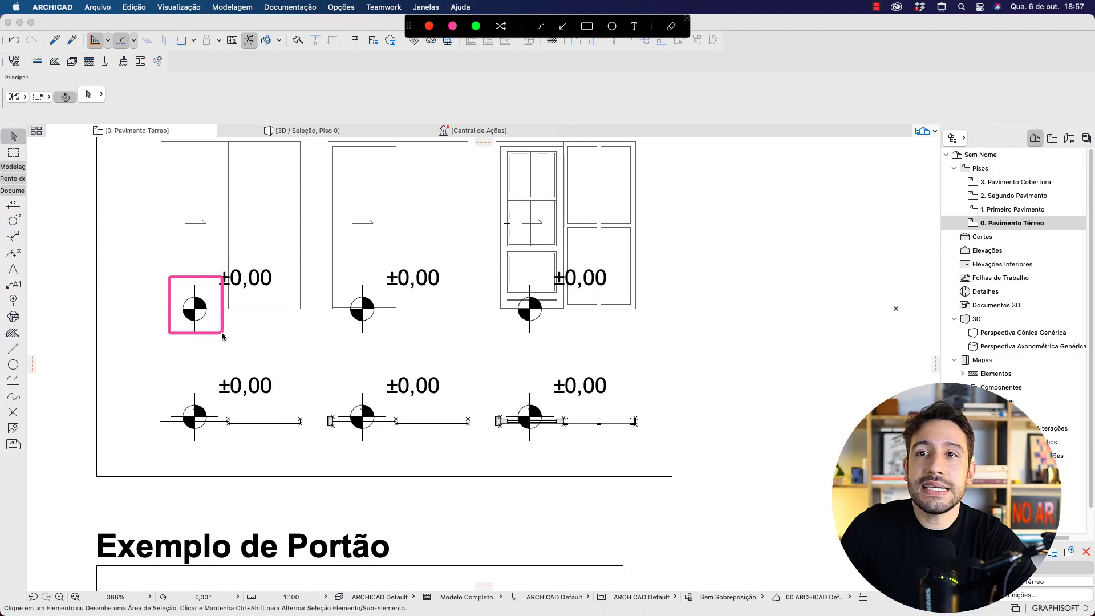
key(Escape)
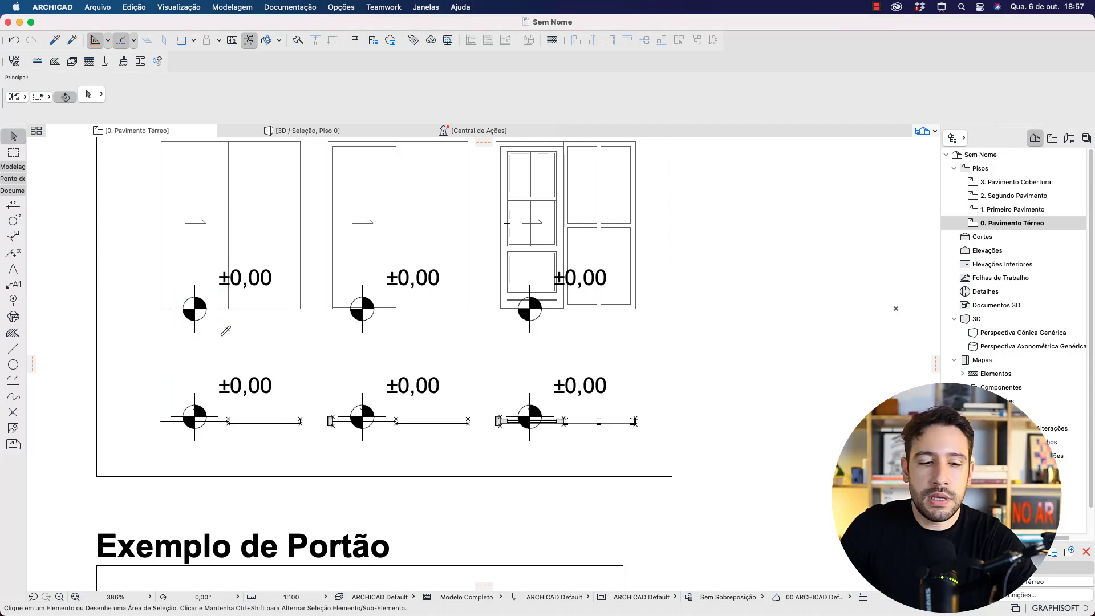
alt+click(199, 304)
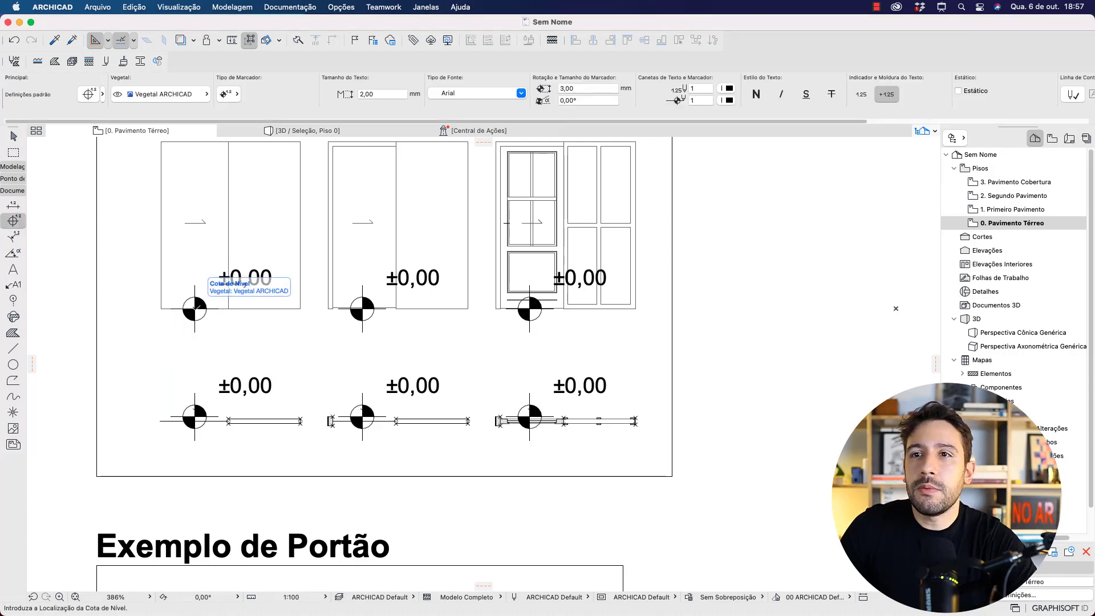
Step: Create a guide line segment along the bottom edge of the first flat door and shift it slightly below the door
scroll(199, 308, down, 5)
scroll(474, 309, right, 5)
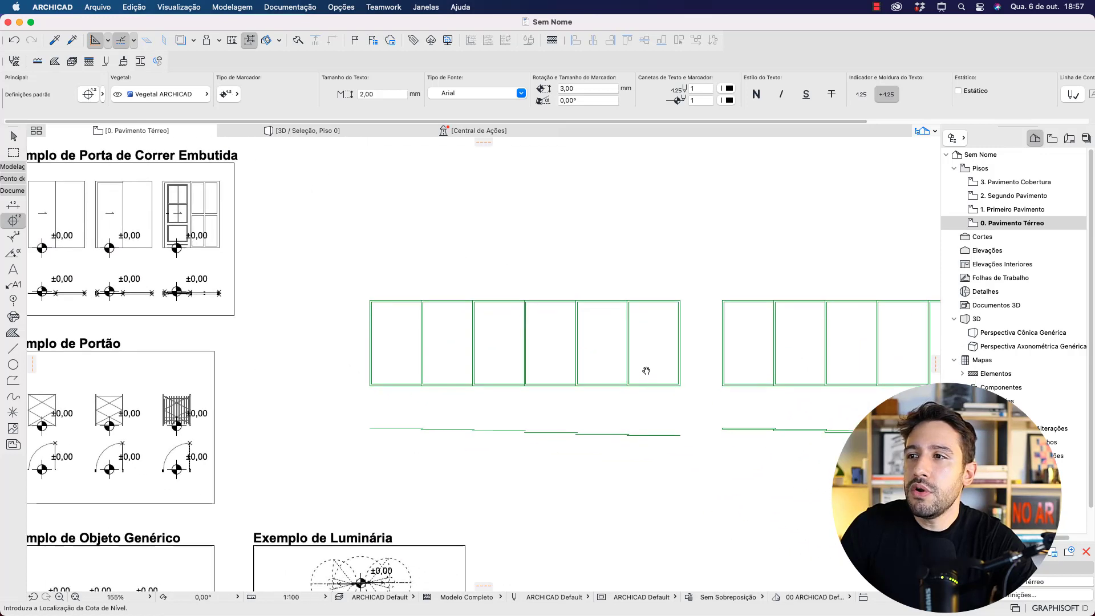
scroll(537, 356, up, 3)
scroll(537, 356, up, 1)
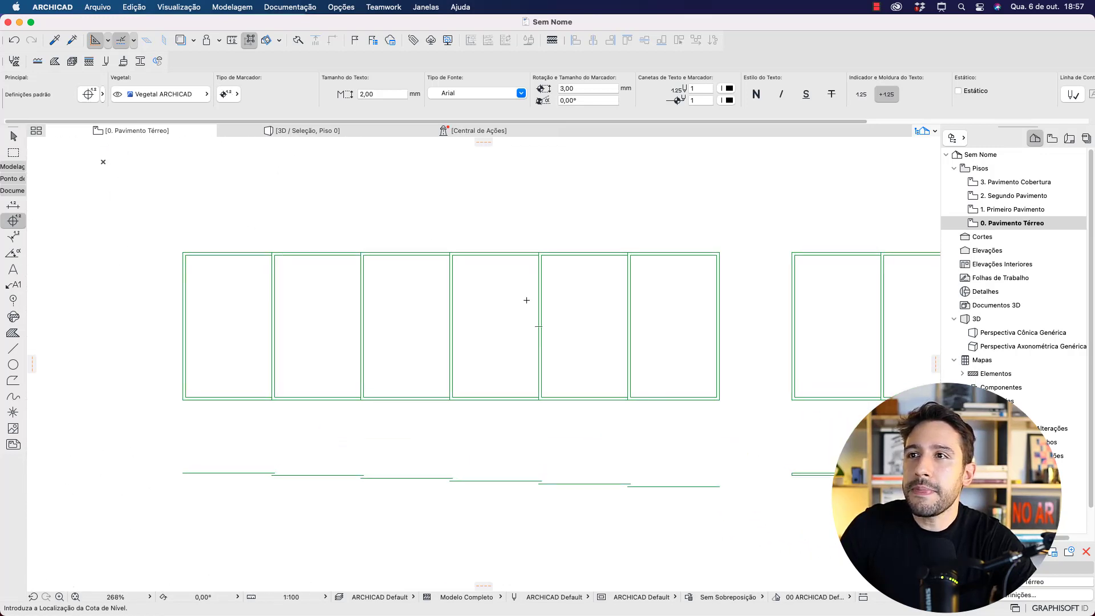
mouse_move(486, 146)
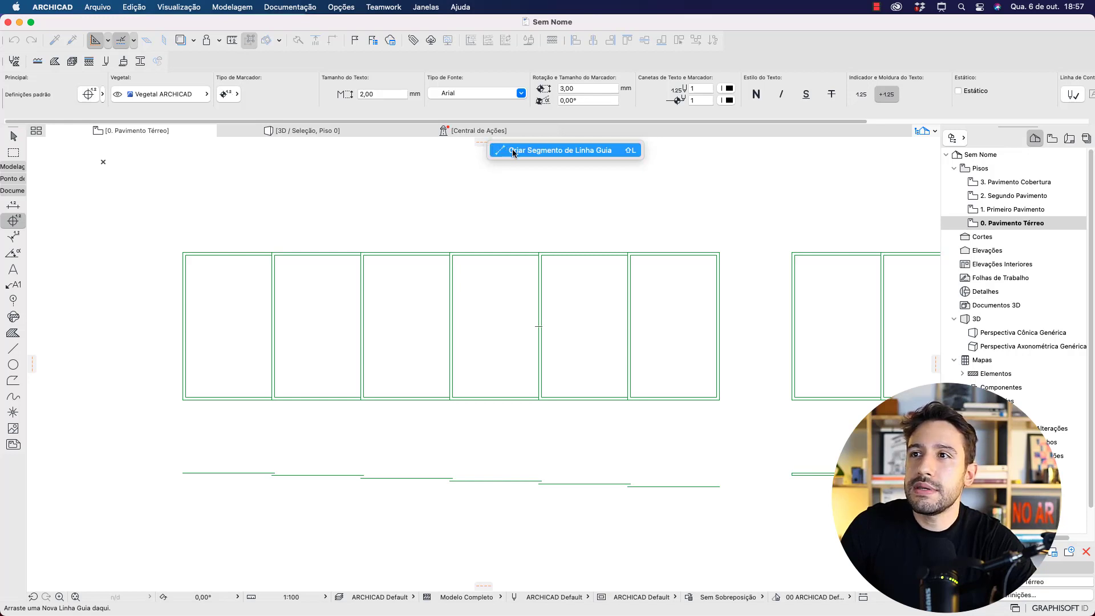
click(512, 150)
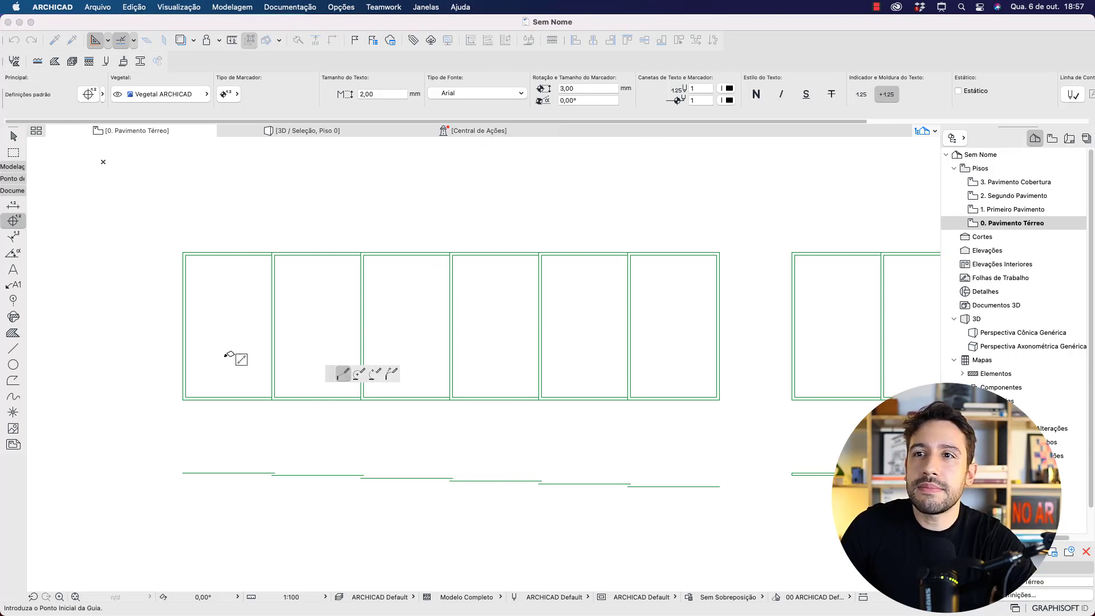
click(182, 399)
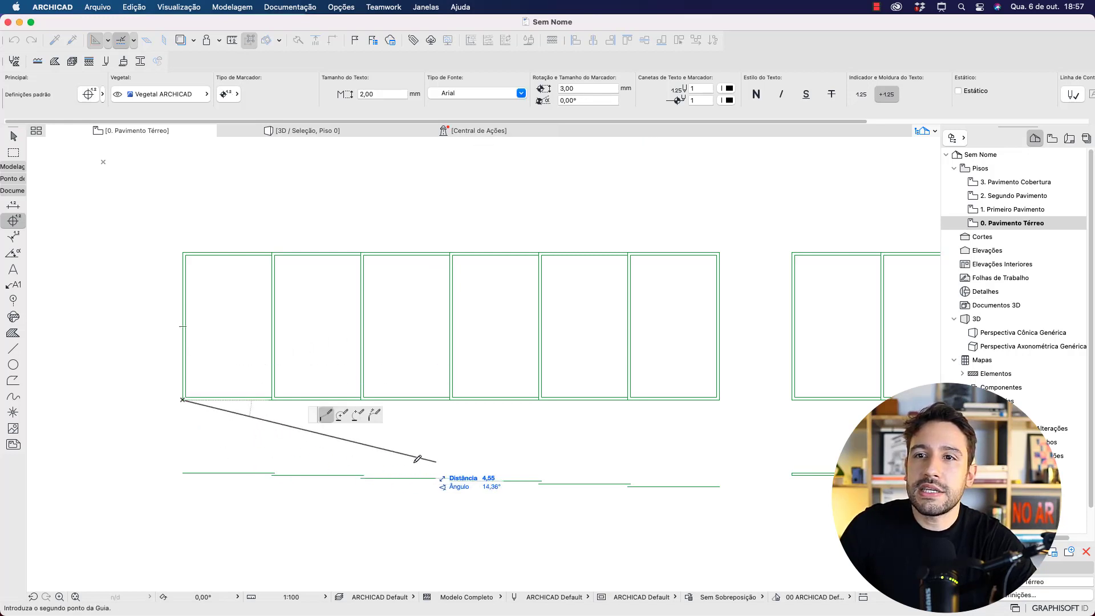
click(720, 401)
key(Escape)
drag(677, 399, 686, 427)
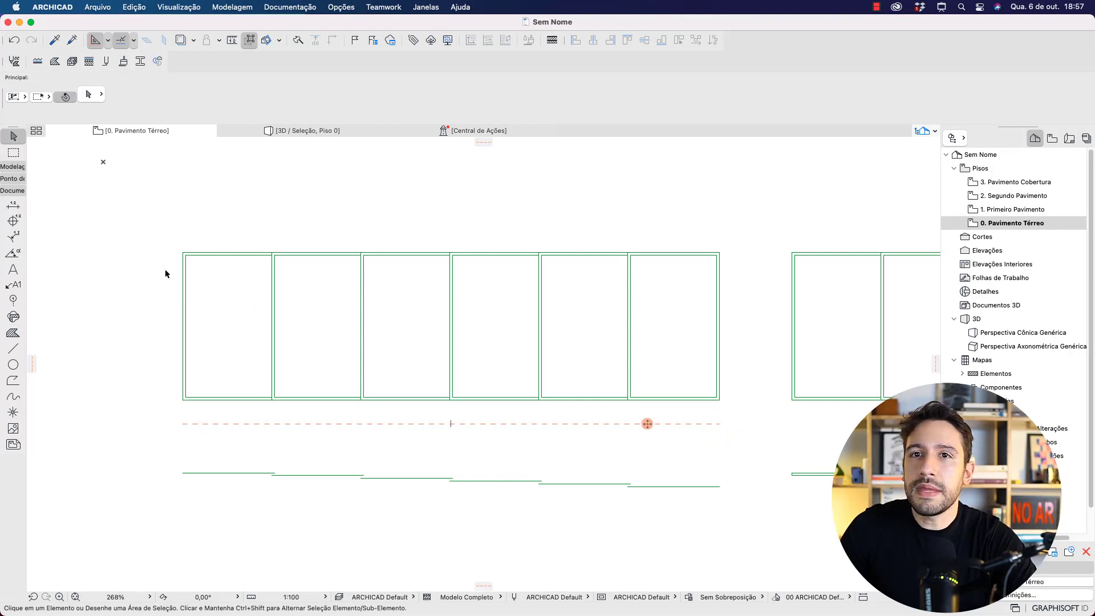
Step: Centre a level dimension on the first flat door's bottom edge using the guide segment's midpoint, and remove the guide
click(12, 222)
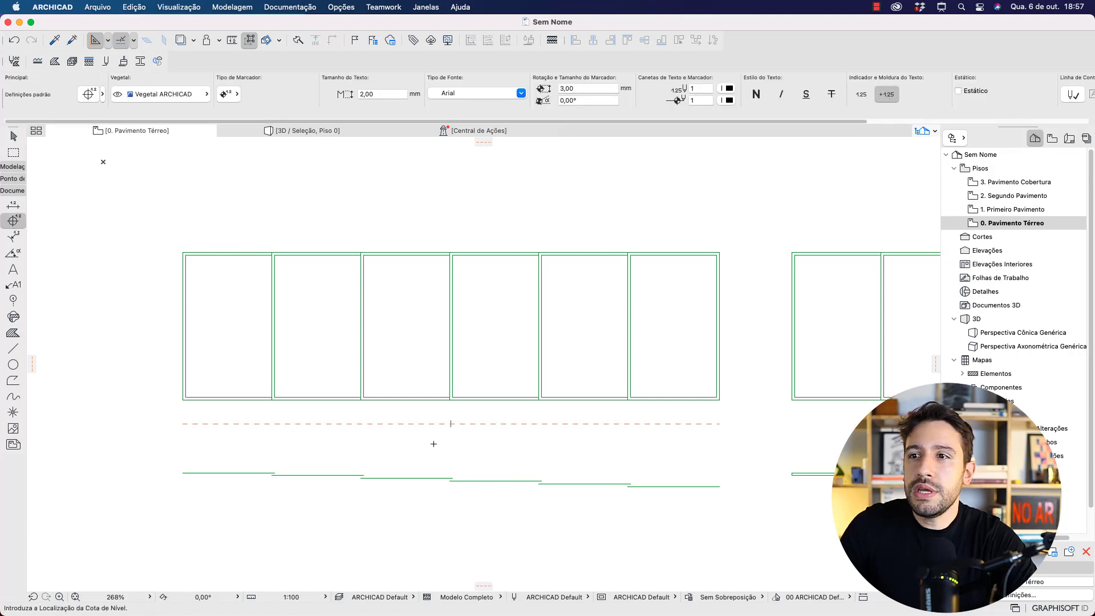
click(452, 423)
key(Escape)
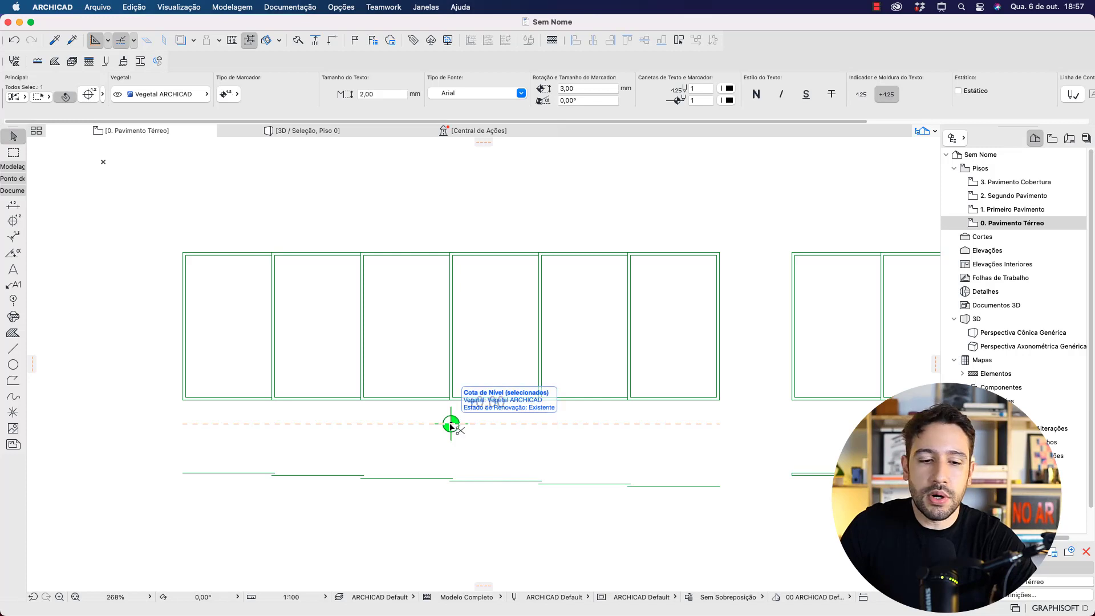
click(451, 425)
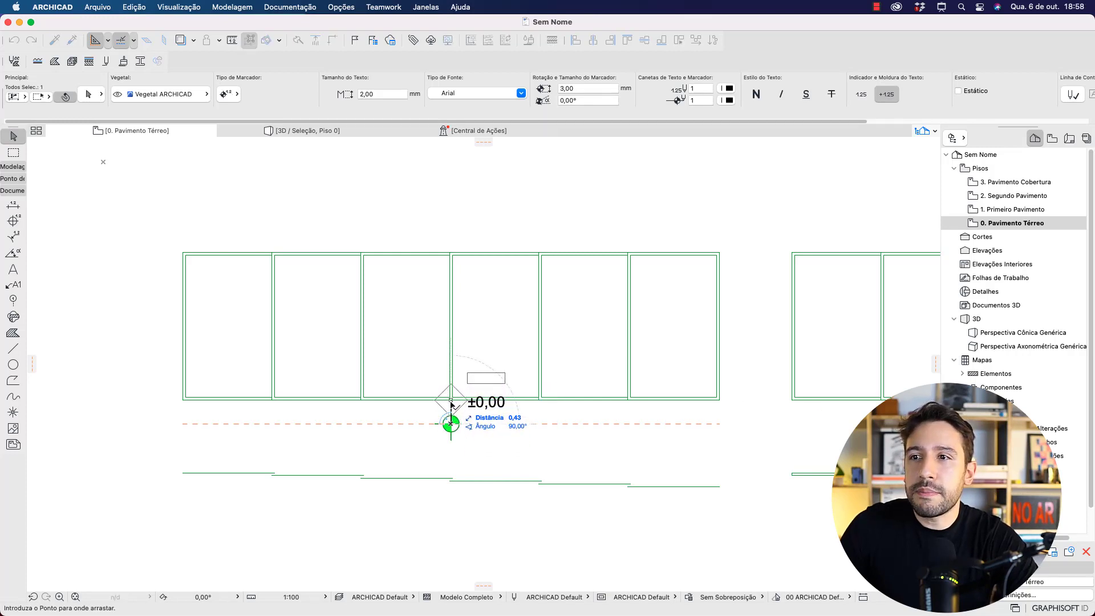
click(451, 401)
click(464, 421)
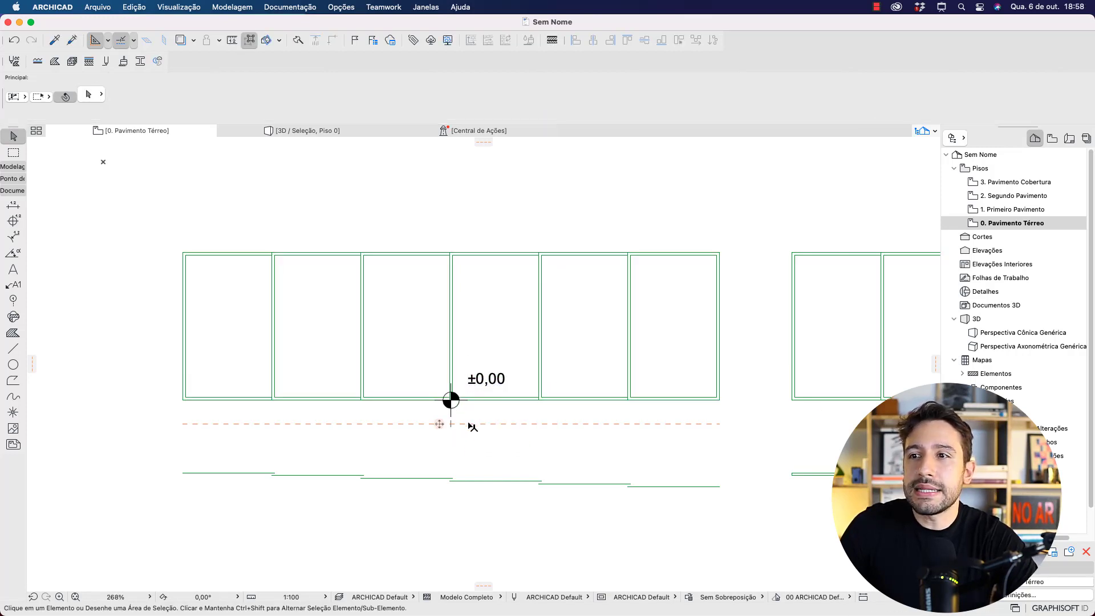
drag(439, 425, 37, 367)
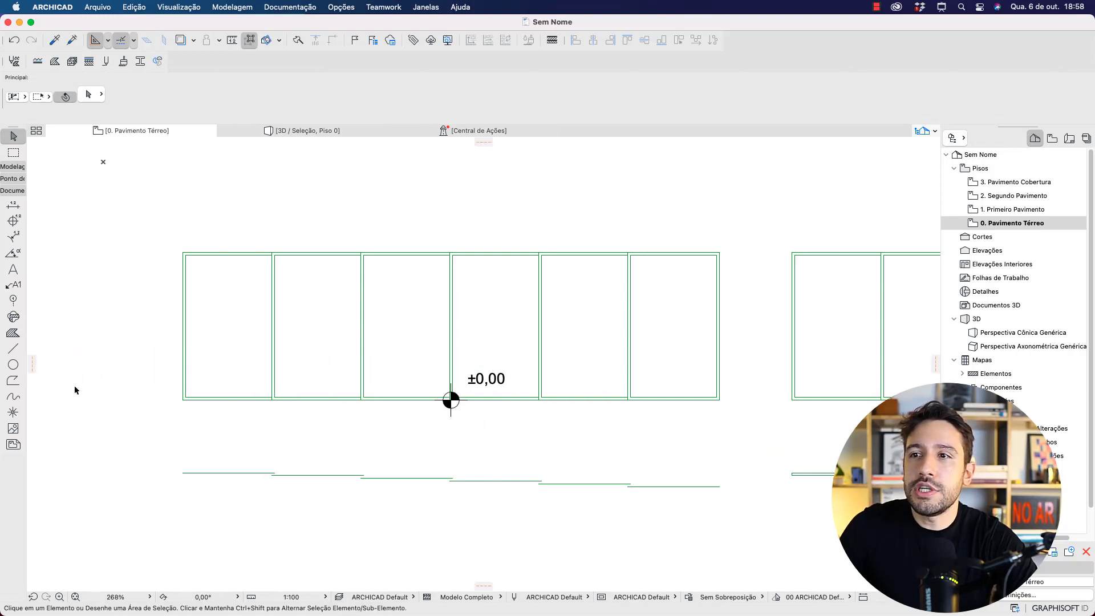
Step: Copy the level dimension to the matching bottom-centre point of the second and third flat doors
scroll(74, 382, down, 3)
scroll(347, 464, right, 2)
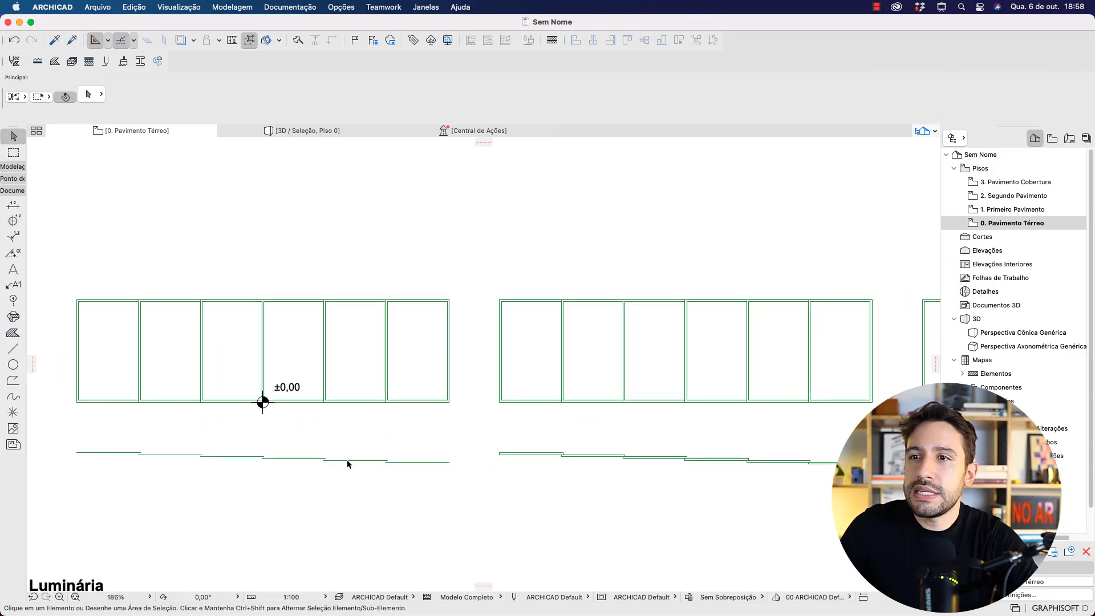
click(263, 403)
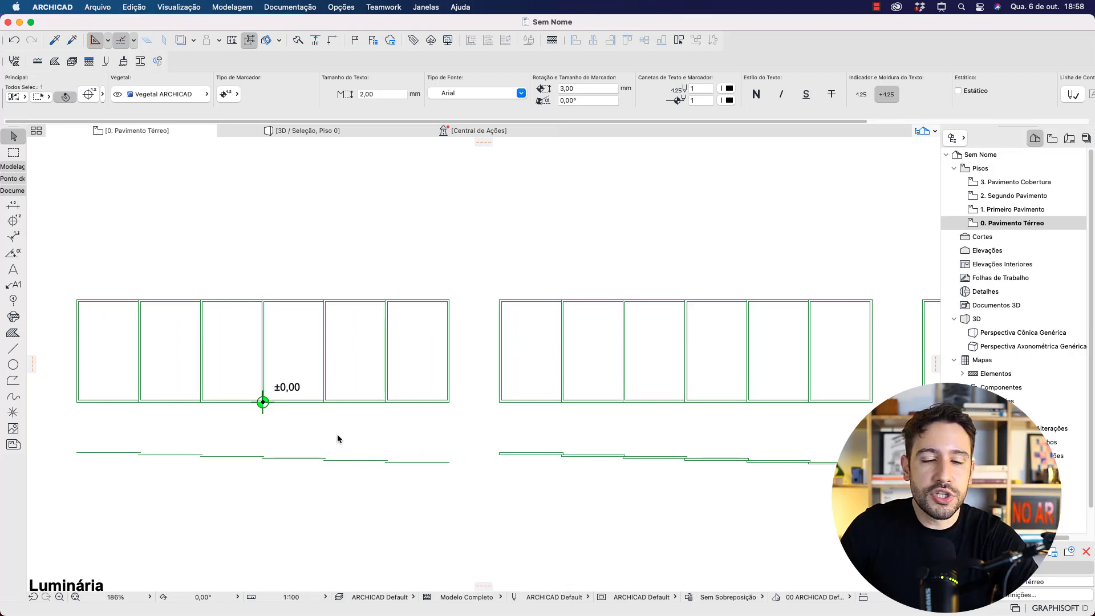
key(super+d)
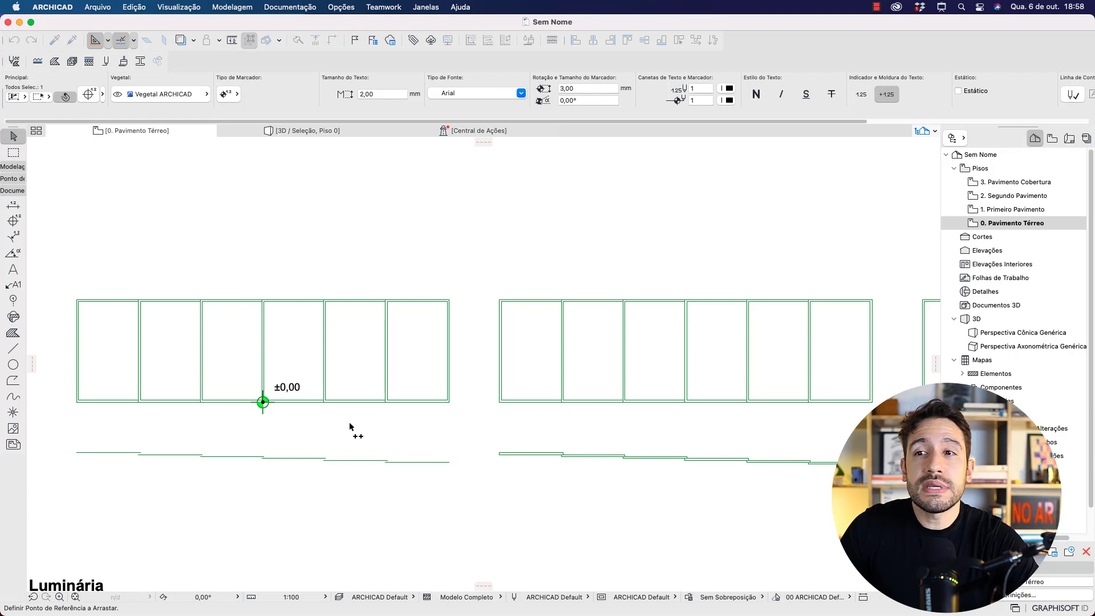
scroll(430, 447, right, 5)
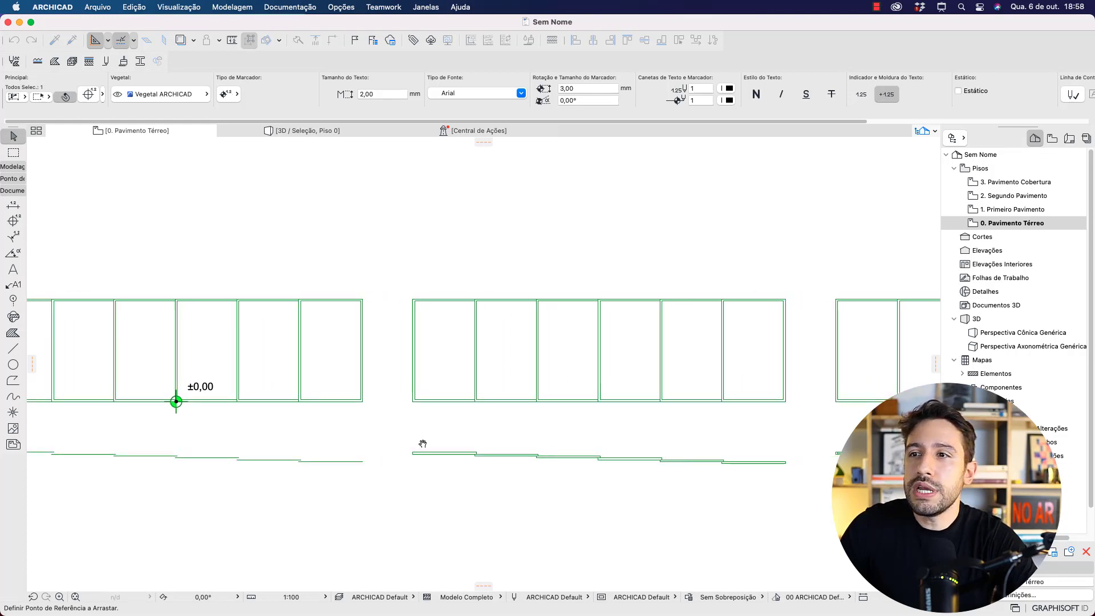
click(275, 406)
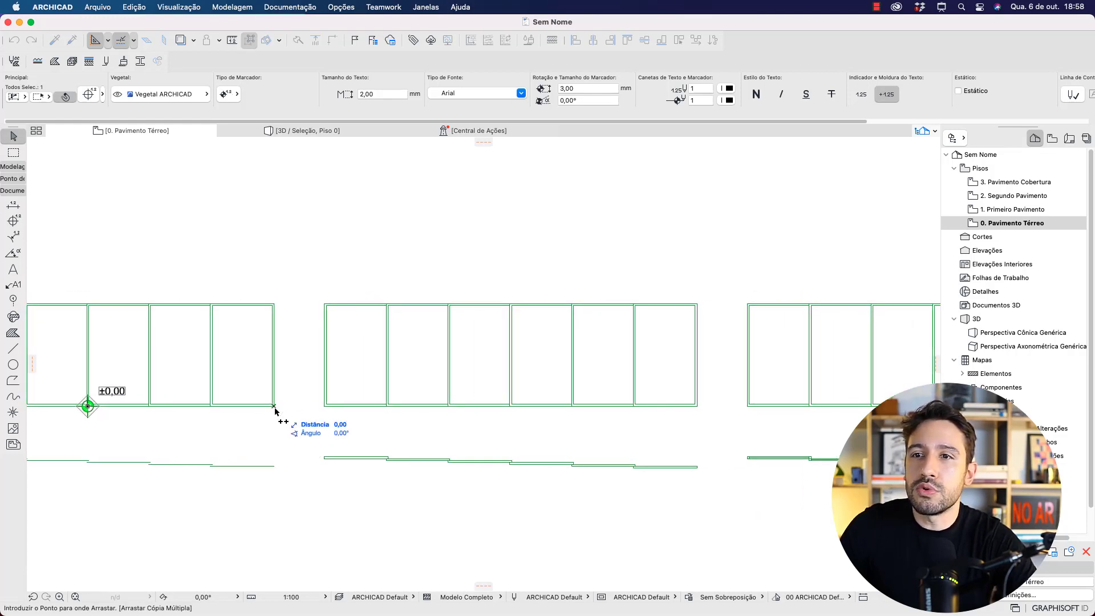
click(695, 412)
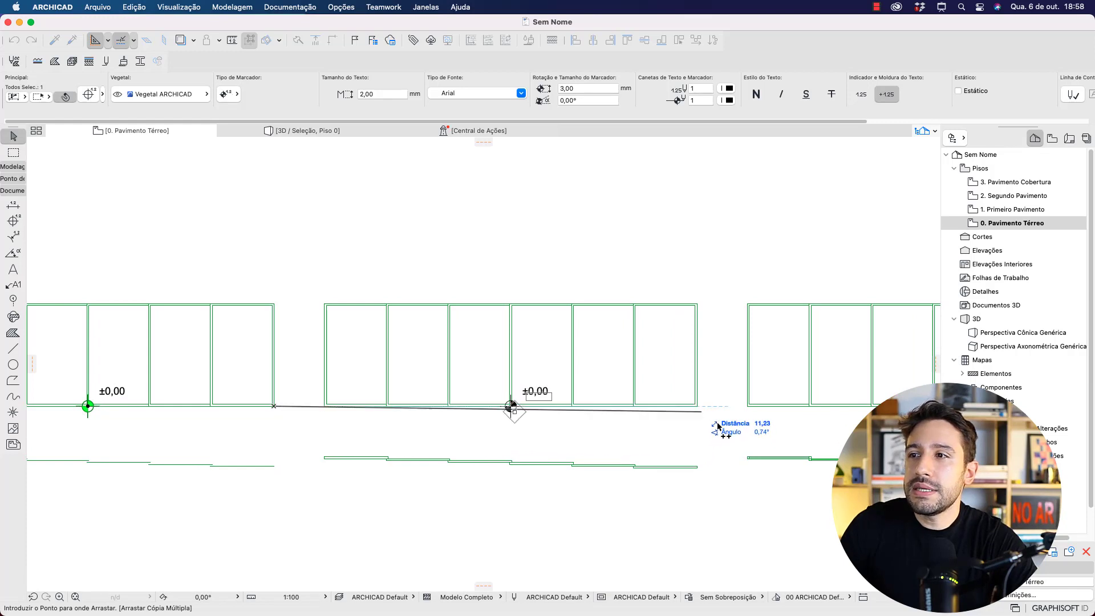
scroll(545, 450, right, 8)
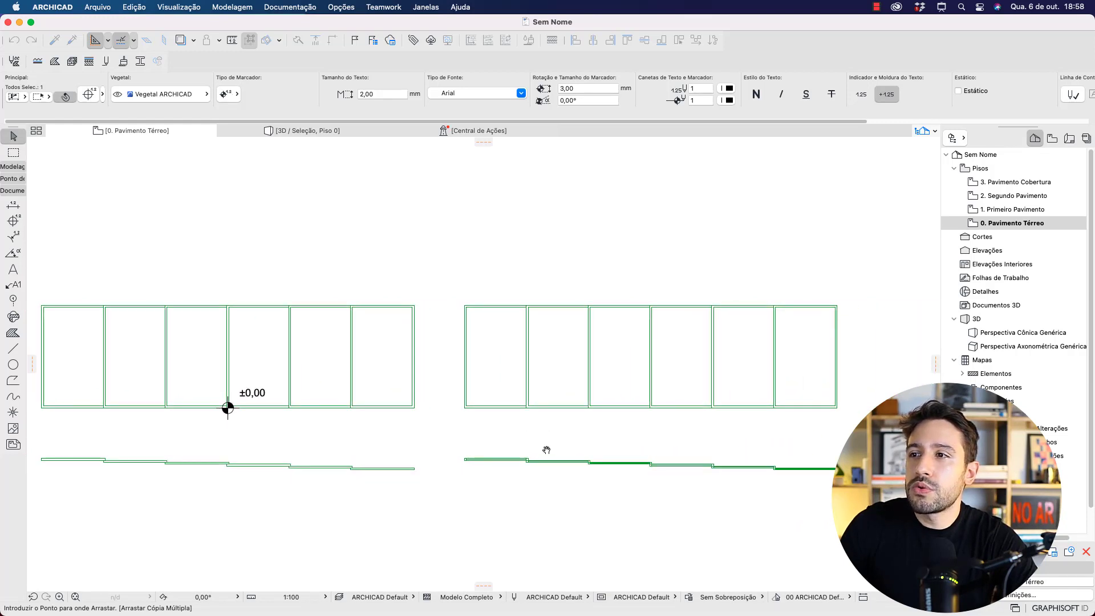
double_click(840, 413)
Step: Copy the third door's level dimension straight down onto the centre of its 2D symbol
scroll(742, 411, up, 3)
scroll(685, 420, left, 3)
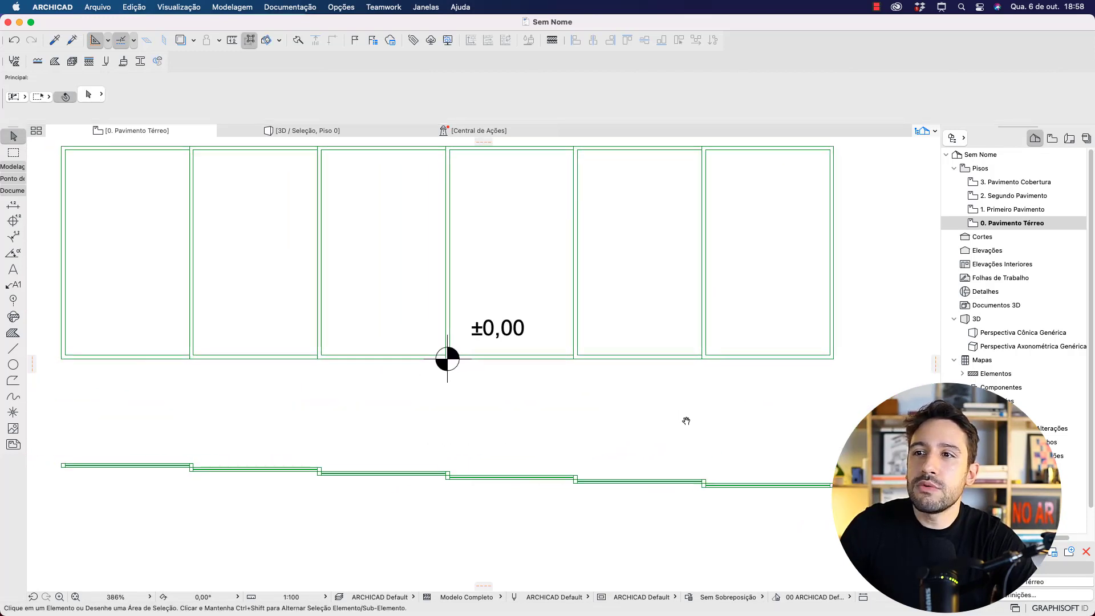
click(469, 367)
click(469, 368)
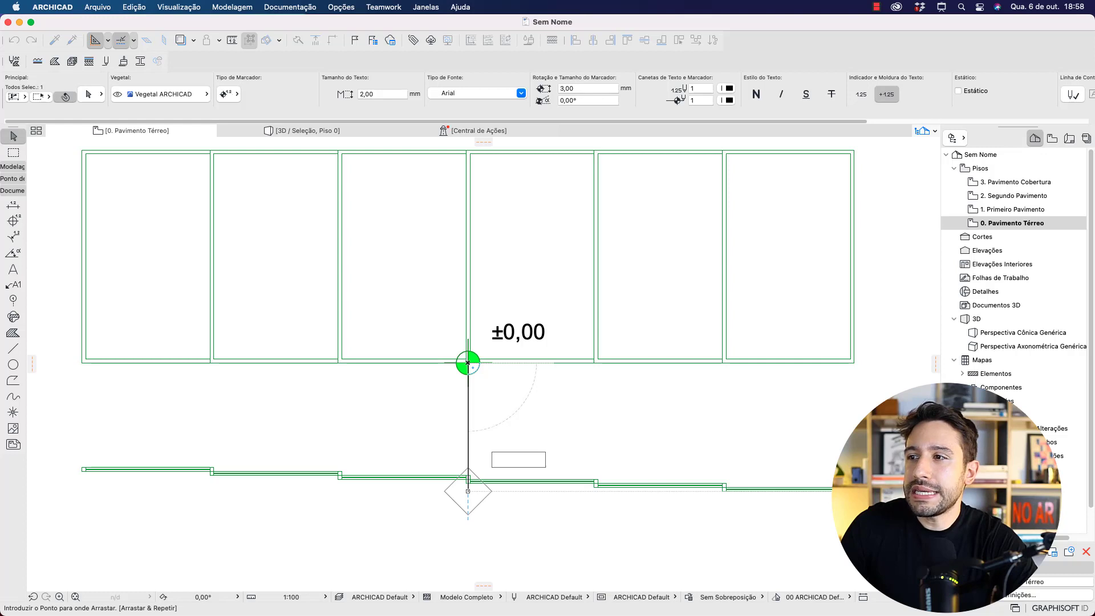
click(468, 490)
key(Escape)
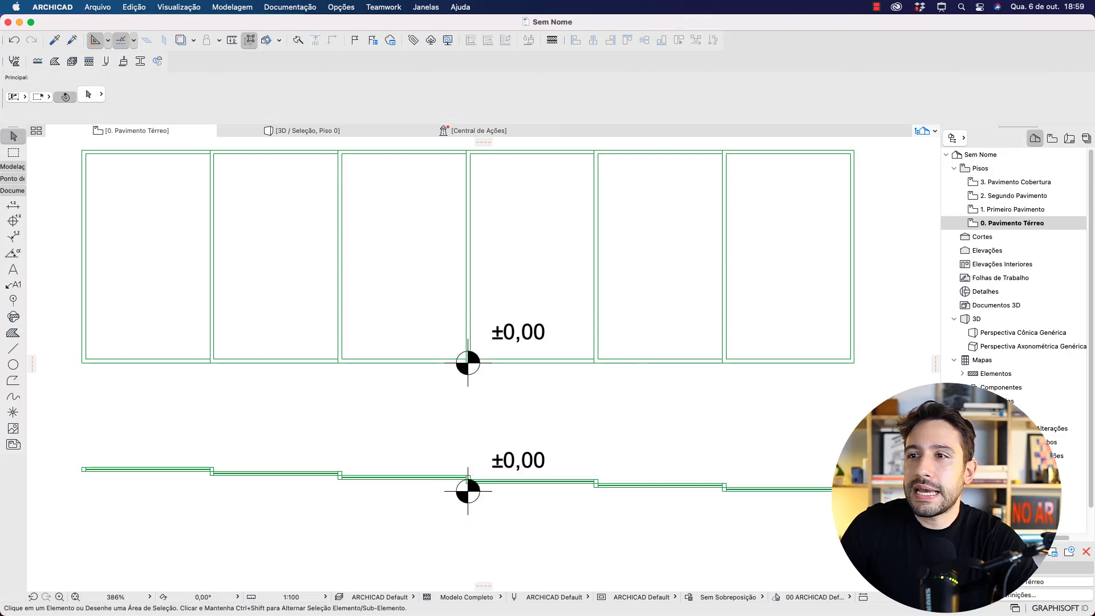
Step: Place a horizontal guide line along the lower edge of the lowest leaf in the third 2D symbol
drag(486, 142, 494, 165)
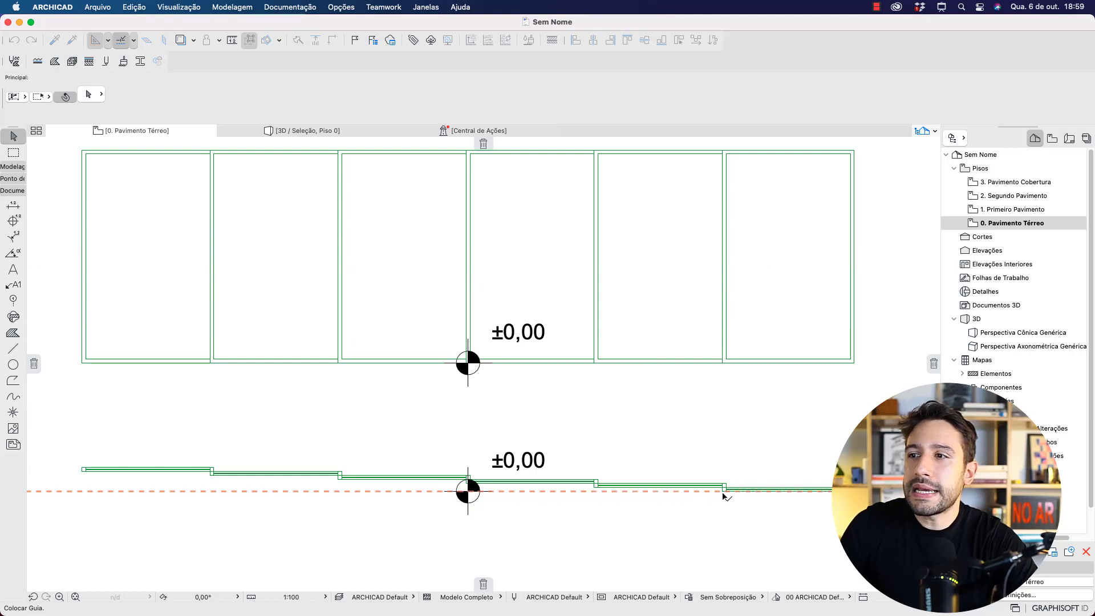
drag(723, 495, 723, 495)
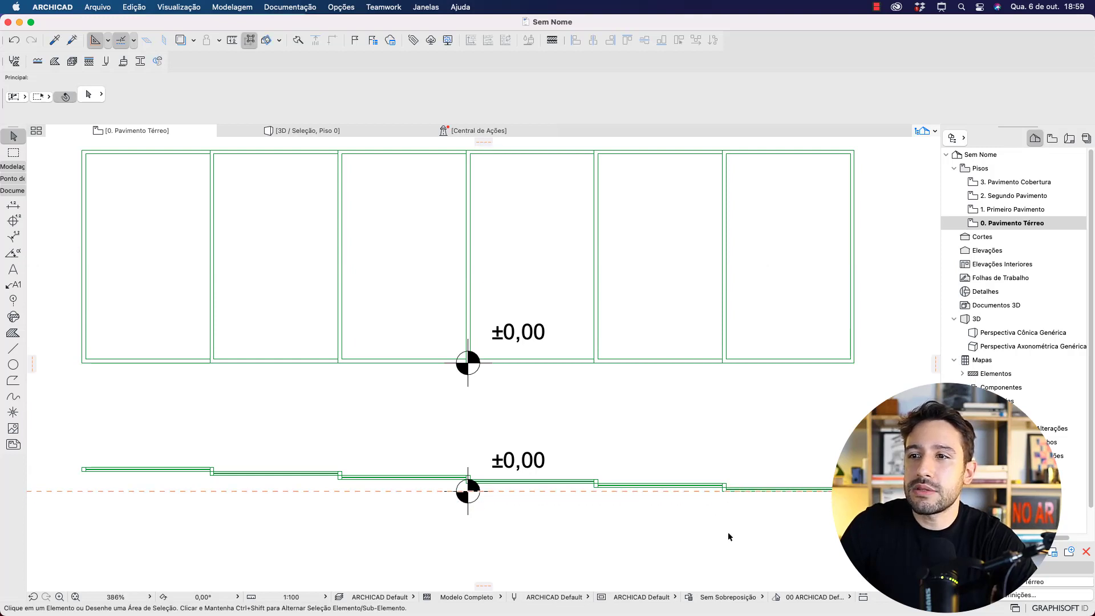
Step: Copy the third 2D symbol's level dimension along the horizontal guide onto the centres of the second and first 2D symbols
click(471, 494)
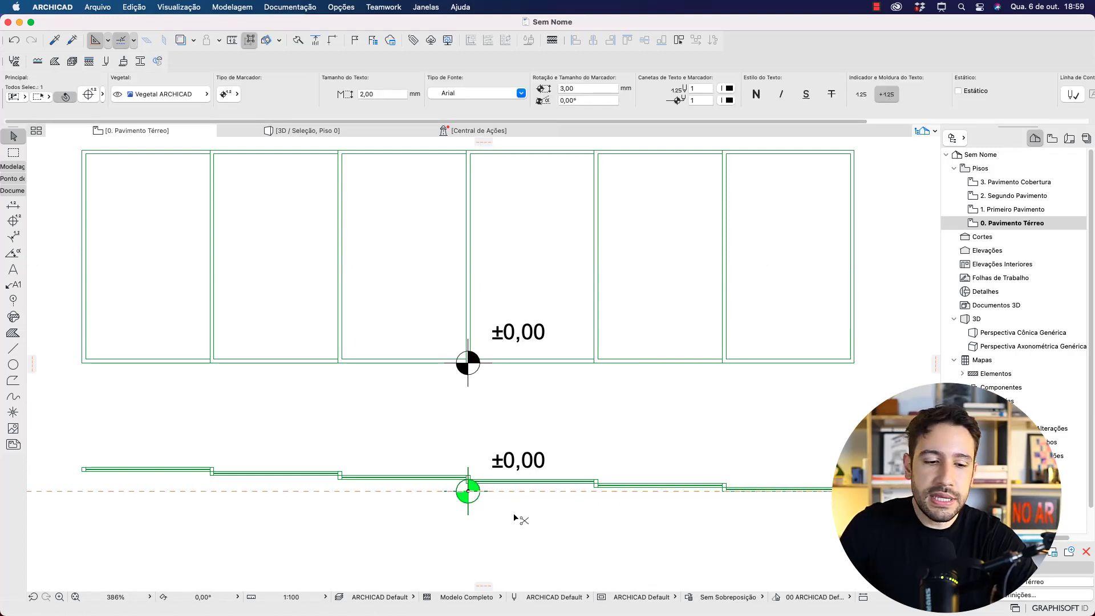
key(super+d)
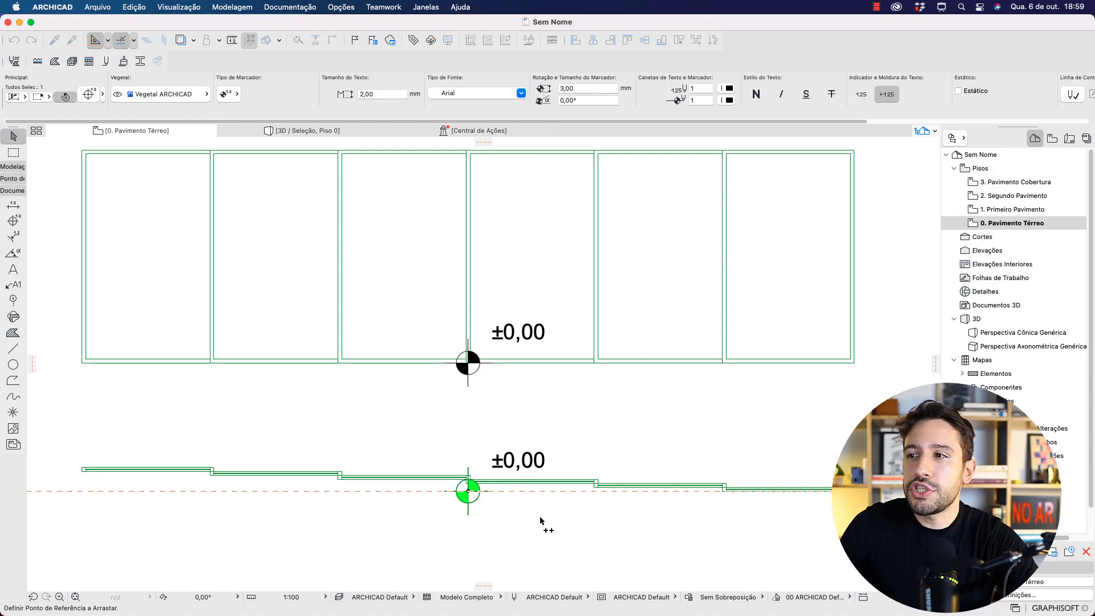
click(468, 491)
scroll(468, 491, down, 5)
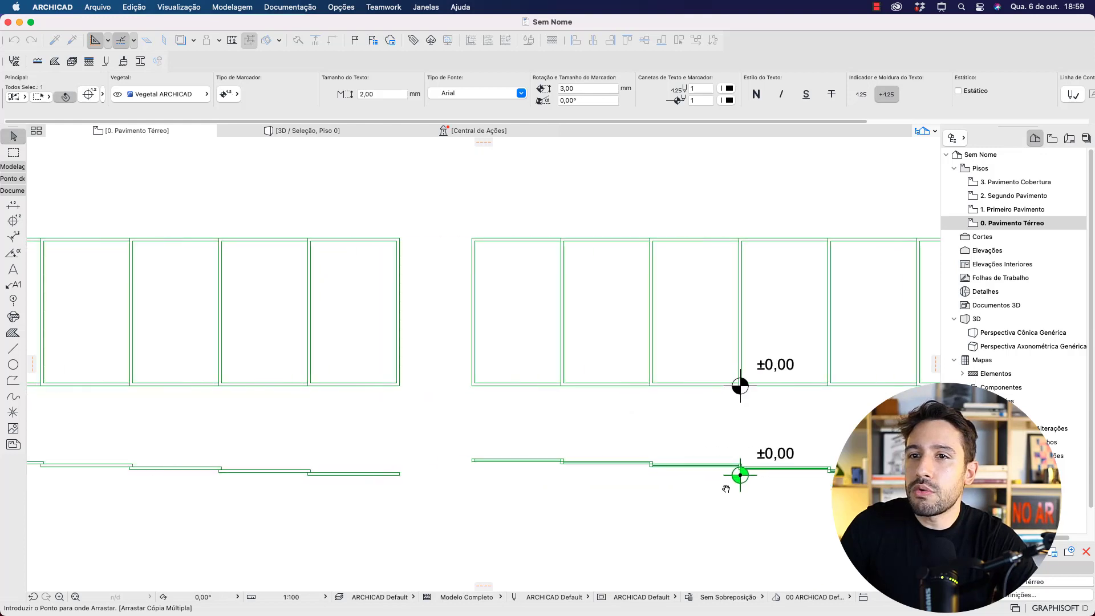
scroll(717, 469, up, 2)
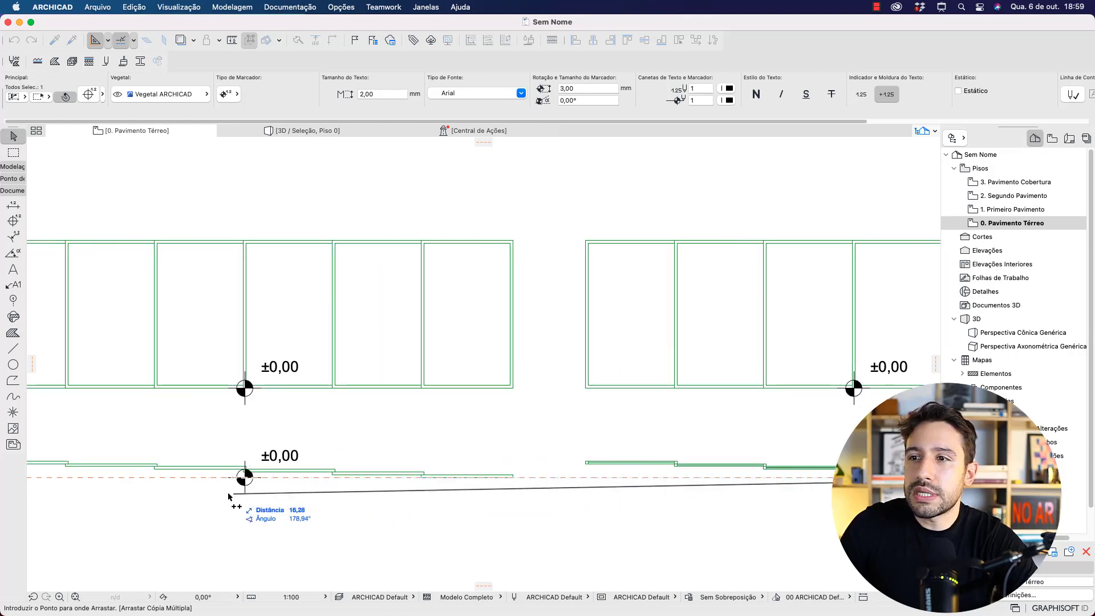
scroll(426, 489, right, 5)
click(425, 487)
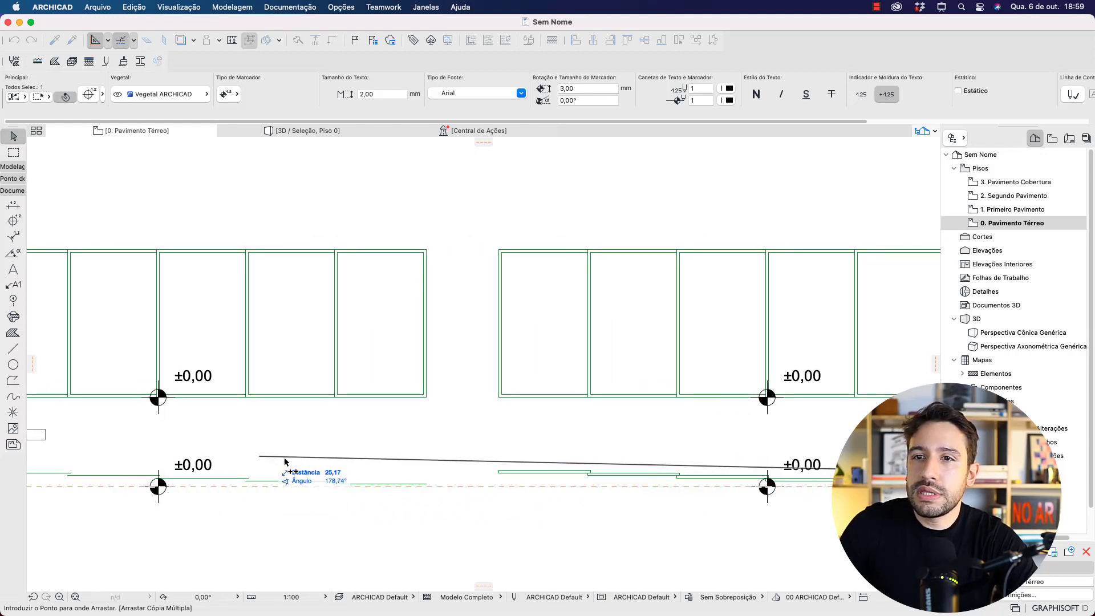
Step: Check the first door's level markers against a vertical guide through their centres, and remove all guide lines
drag(32, 364, 70, 404)
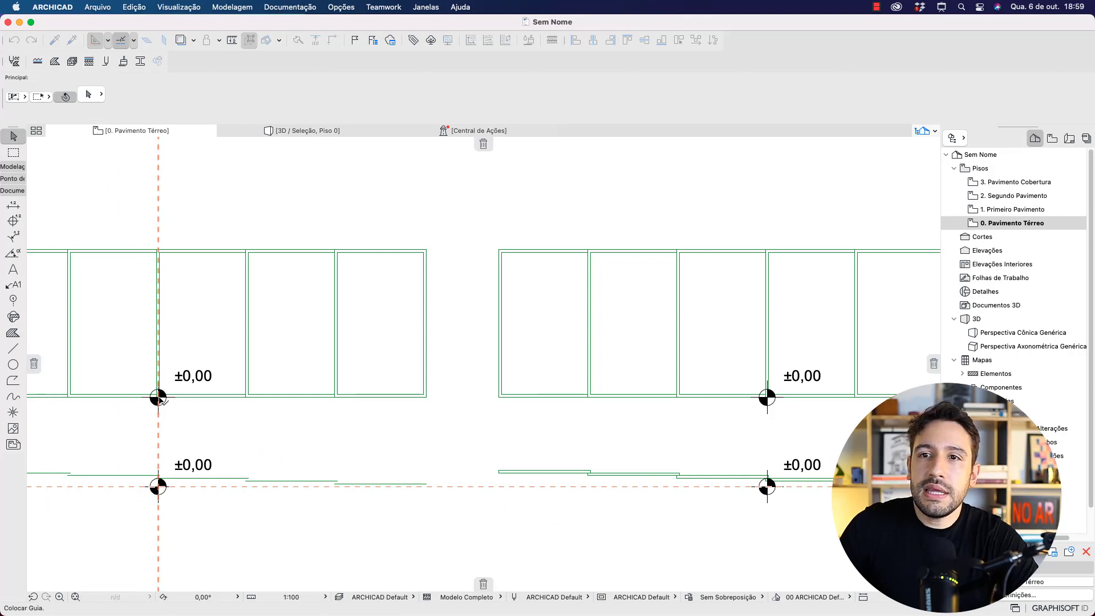
drag(159, 397, 158, 395)
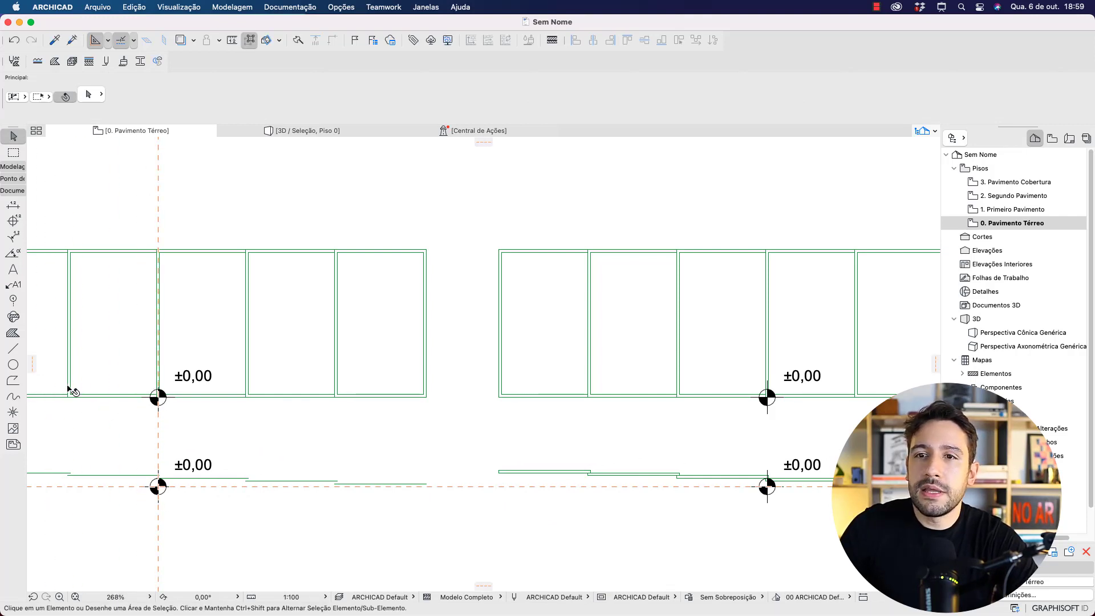
click(33, 365)
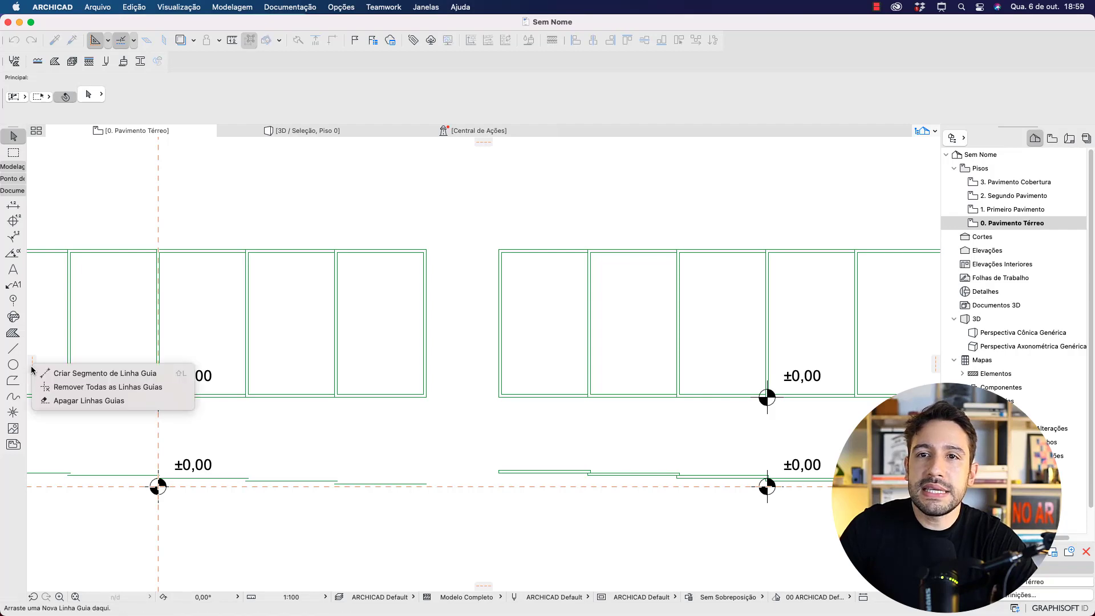
click(58, 388)
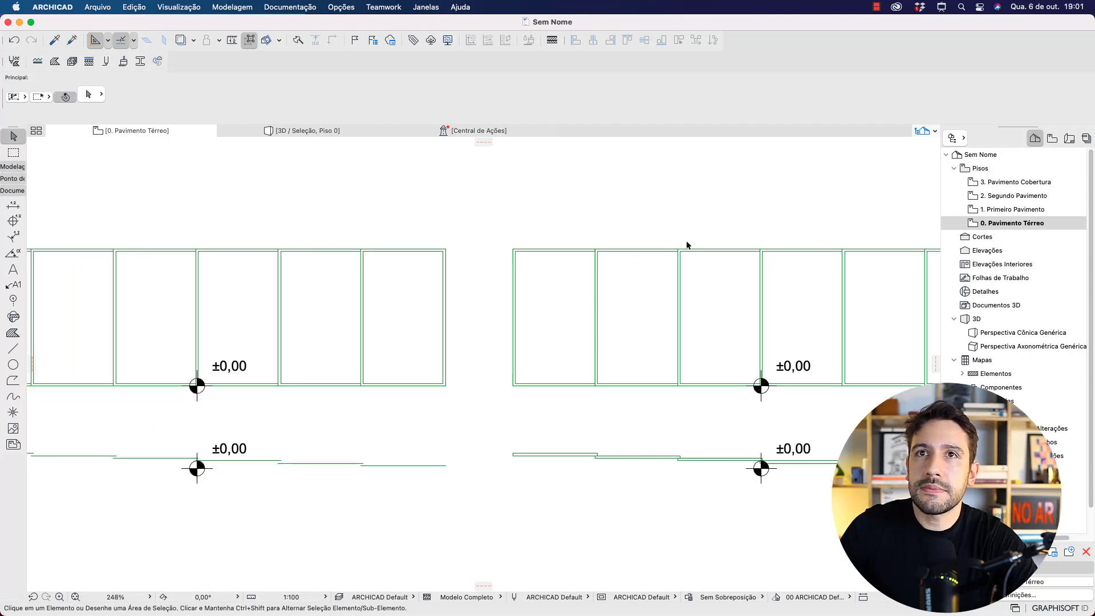
Step: Copy a corner hotspot from the example embedded sliding door's 2D symbol onto the four outer corners of the first flat door
scroll(687, 244, down, 5)
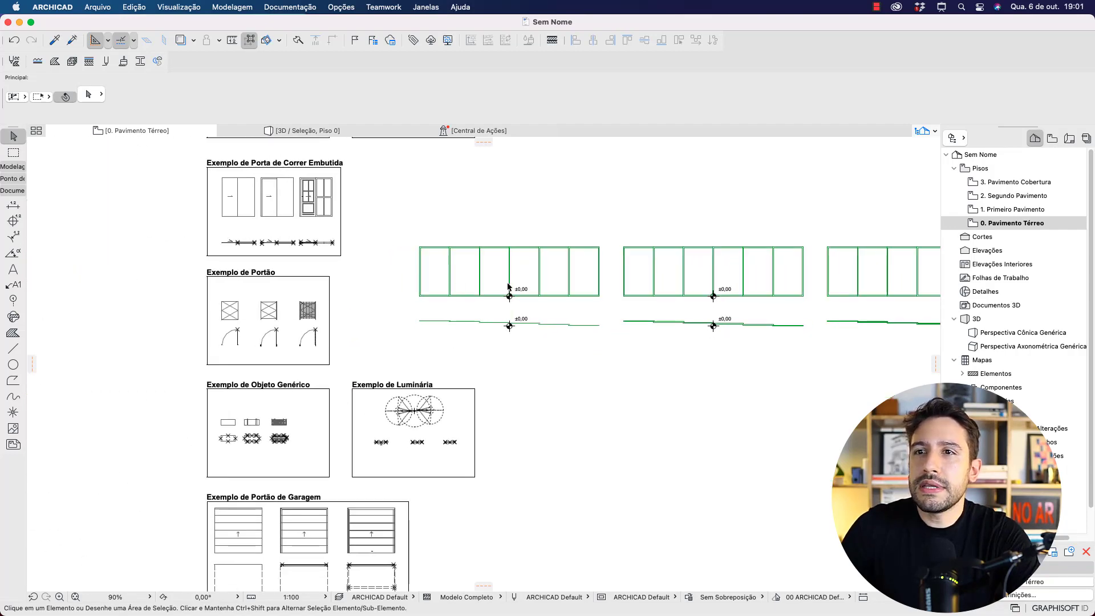
scroll(321, 257, up, 5)
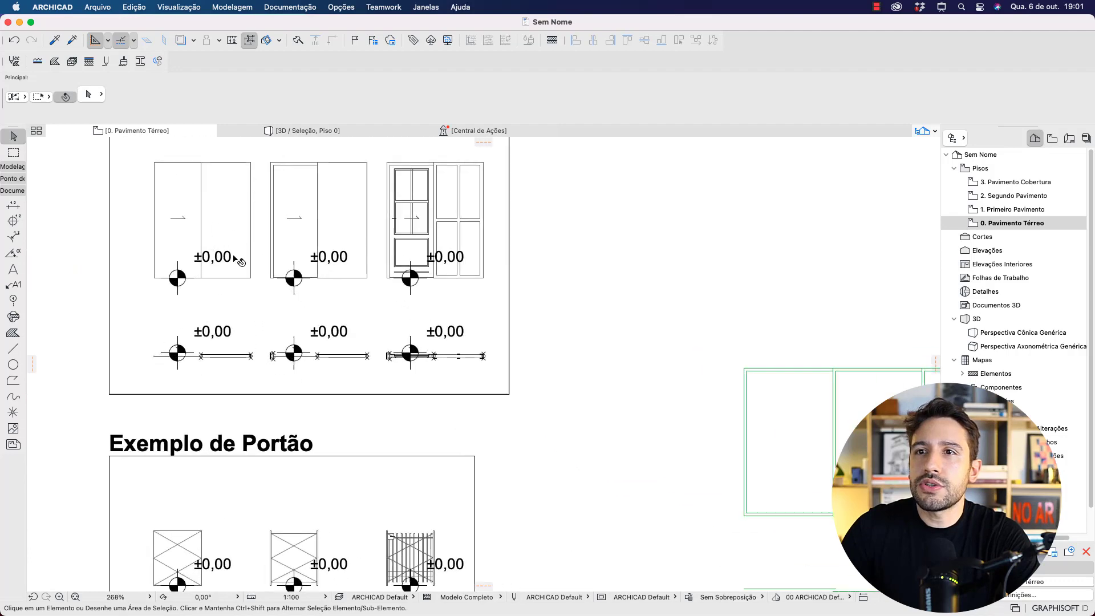
mouse_move(105, 301)
mouse_down()
mouse_move(379, 374)
mouse_move(638, 414)
mouse_up()
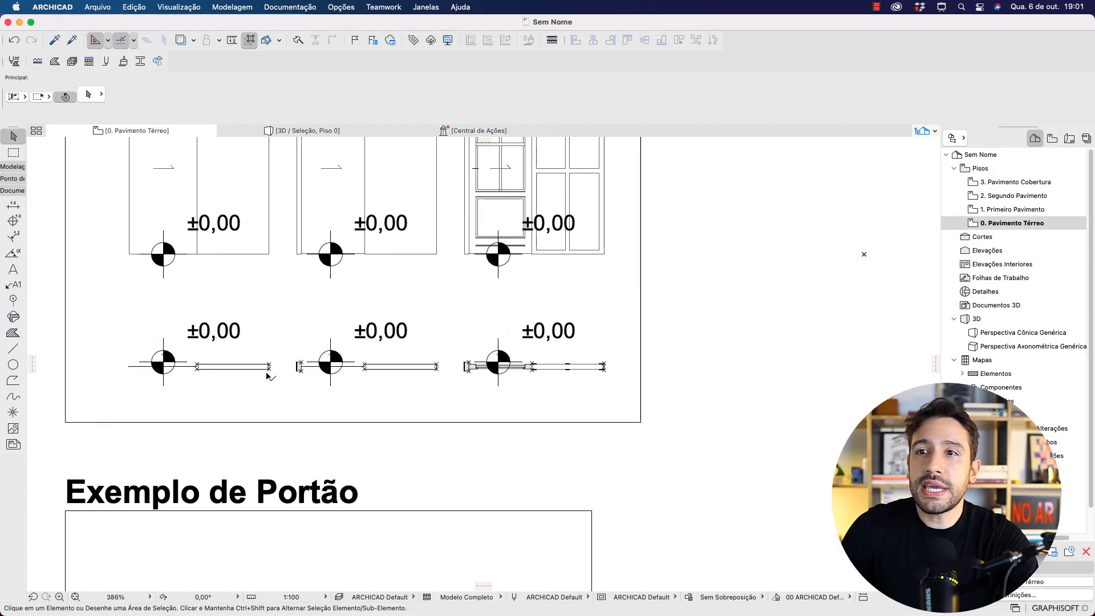
scroll(267, 374, down, 3)
scroll(269, 372, up, 6)
scroll(271, 370, up, 4)
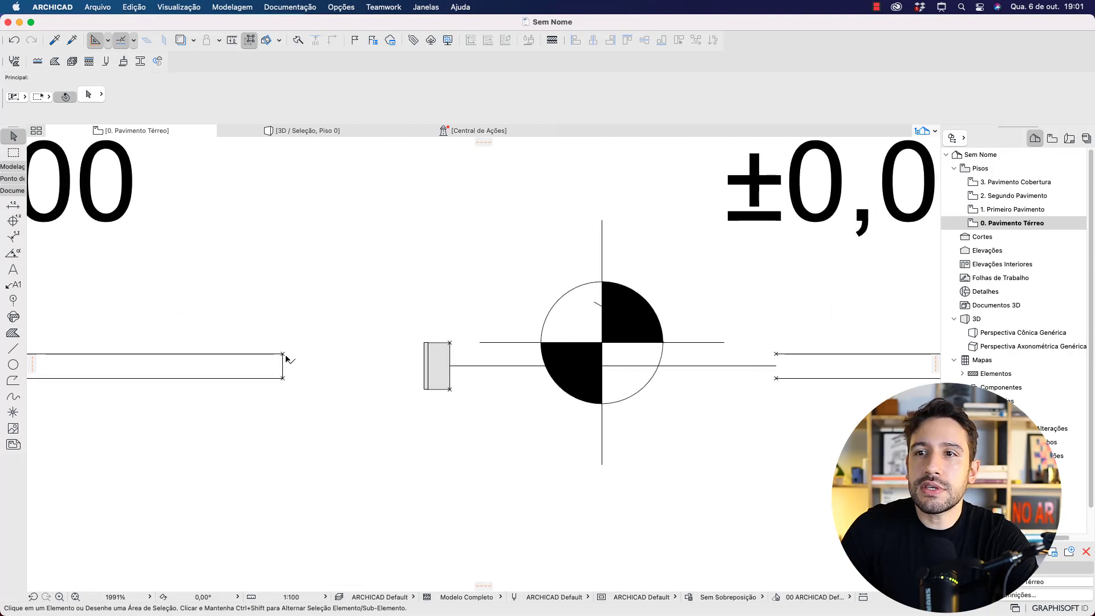
click(300, 366)
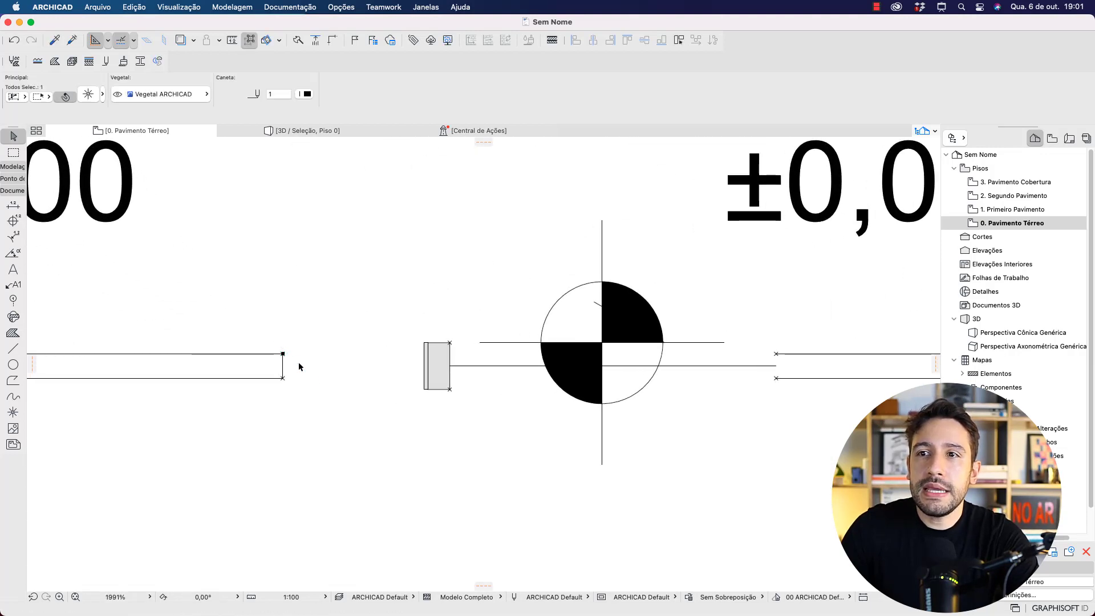
key(super+d)
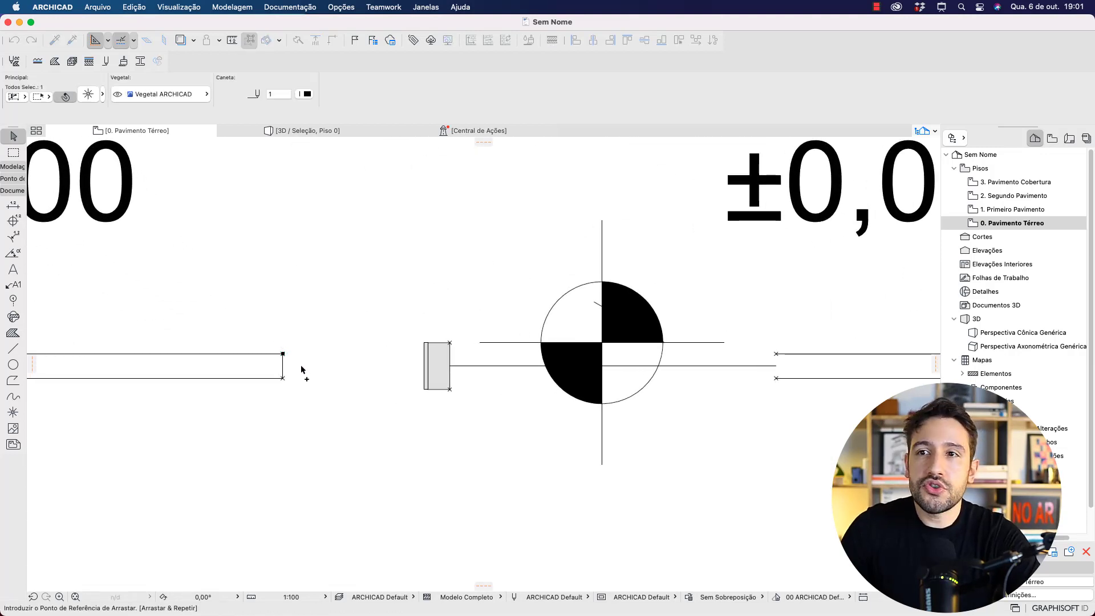
click(285, 357)
scroll(305, 379, down, 8)
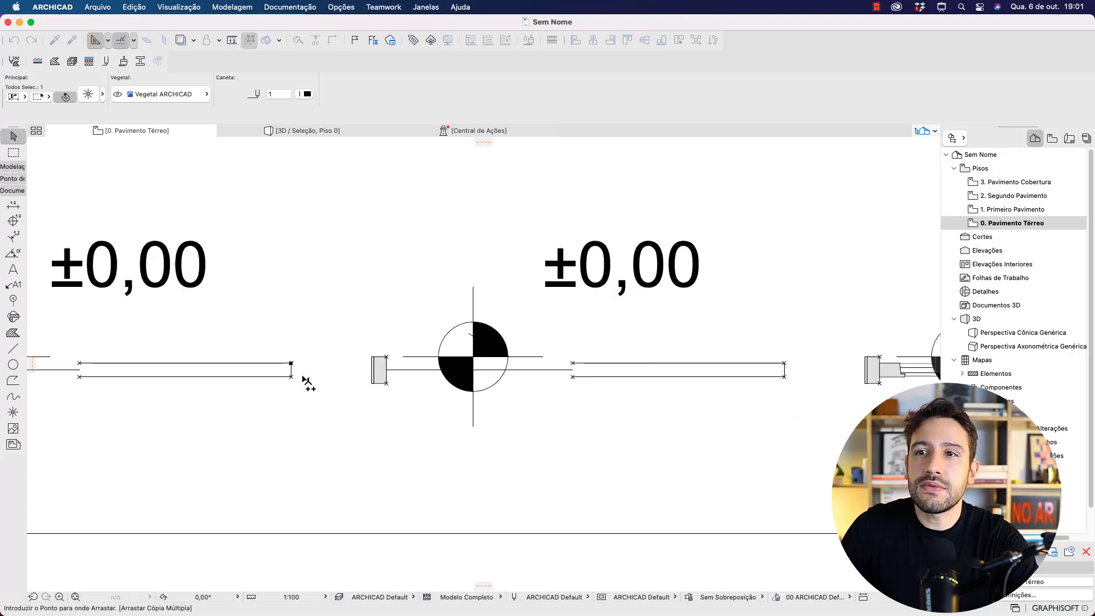
scroll(668, 462, right, 8)
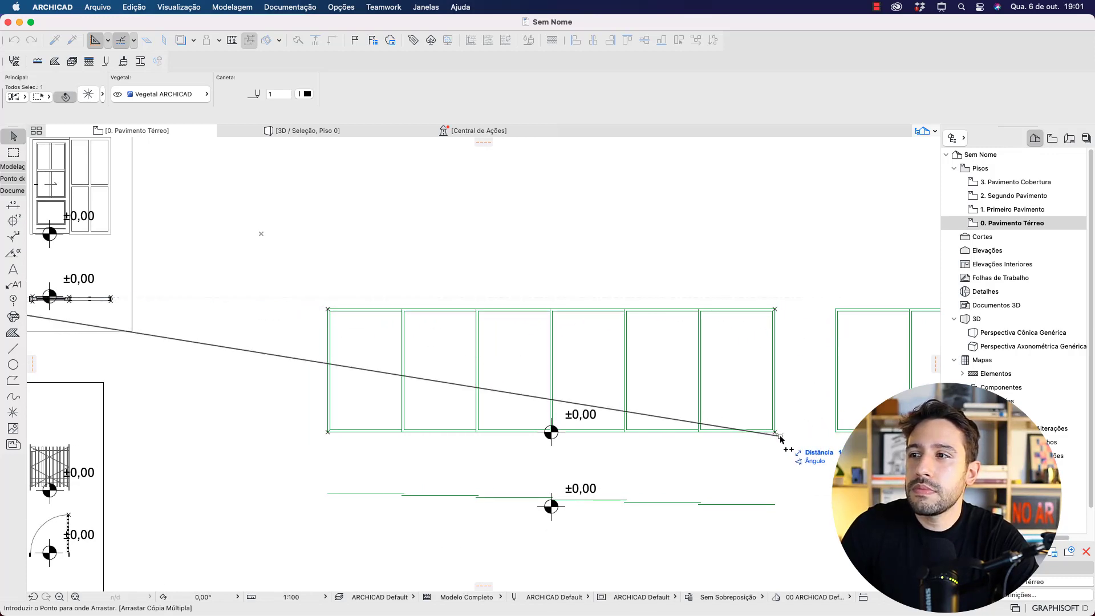
Step: Place hotspot copies on the third 2D symbol's upper-left and lower-right extreme corners
scroll(780, 437, down, 3)
scroll(578, 382, right, 10)
scroll(579, 382, up, 5)
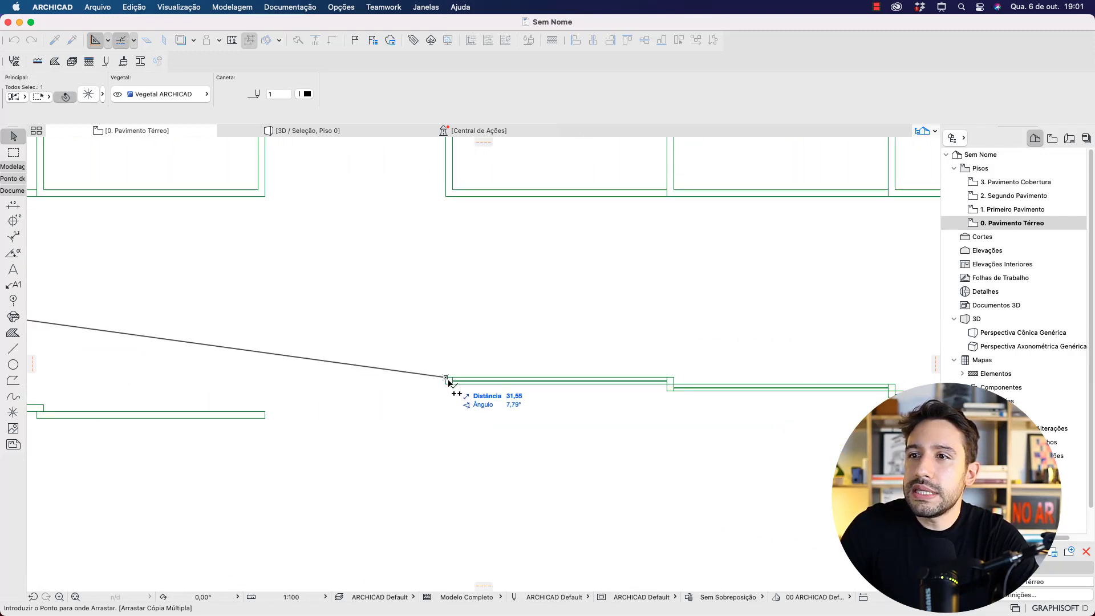
scroll(456, 388, down, 3)
scroll(557, 420, right, 10)
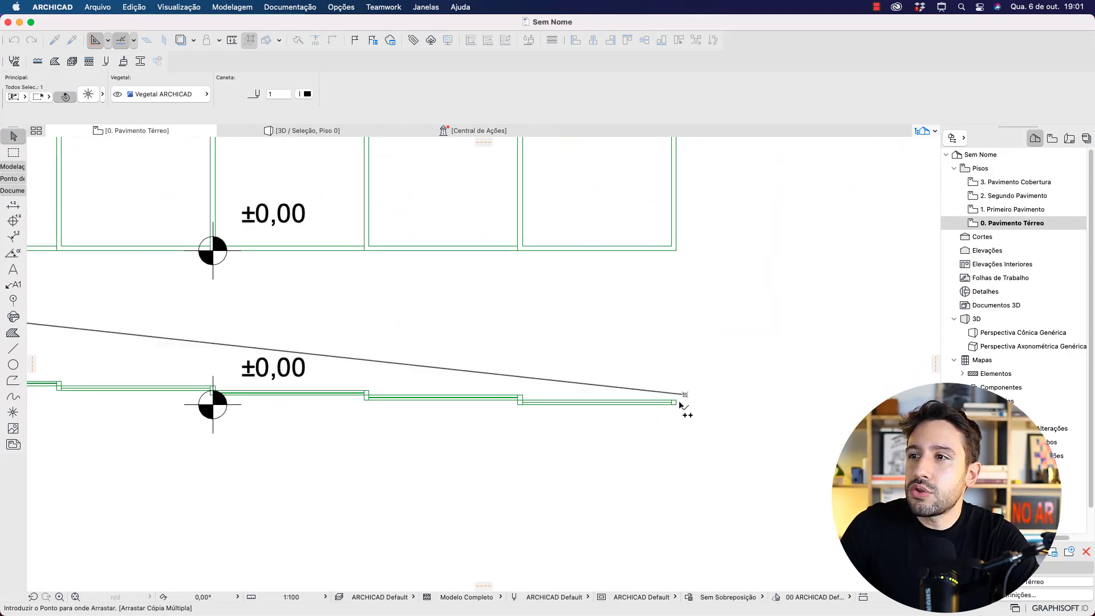
click(676, 403)
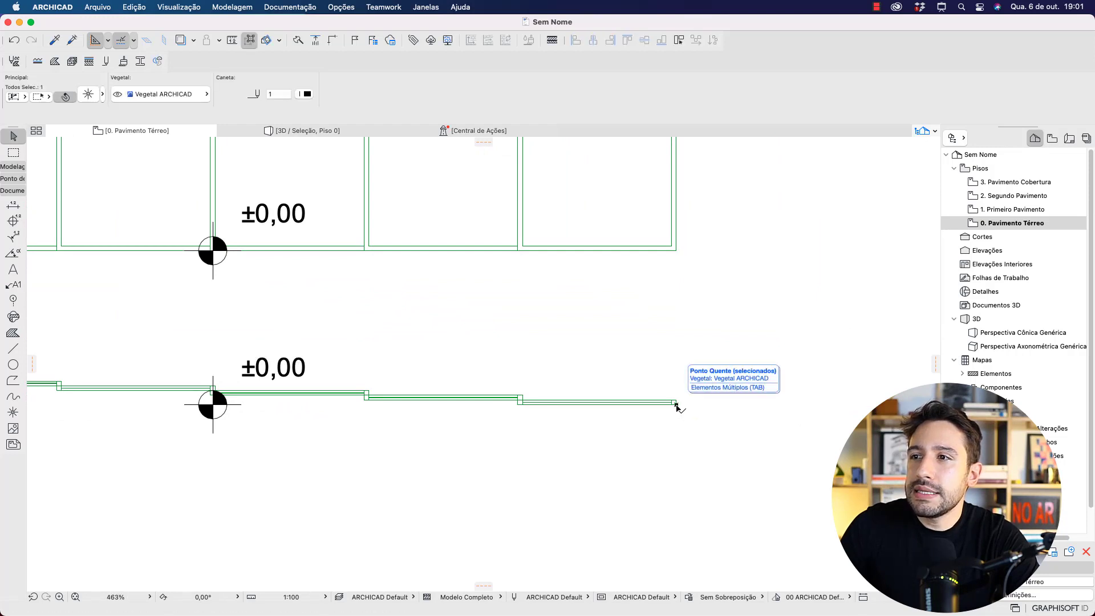
Step: Copy the third symbol's lower-right hotspot straight up and straight across to complete the four corners of its bounding rectangle
click(676, 405)
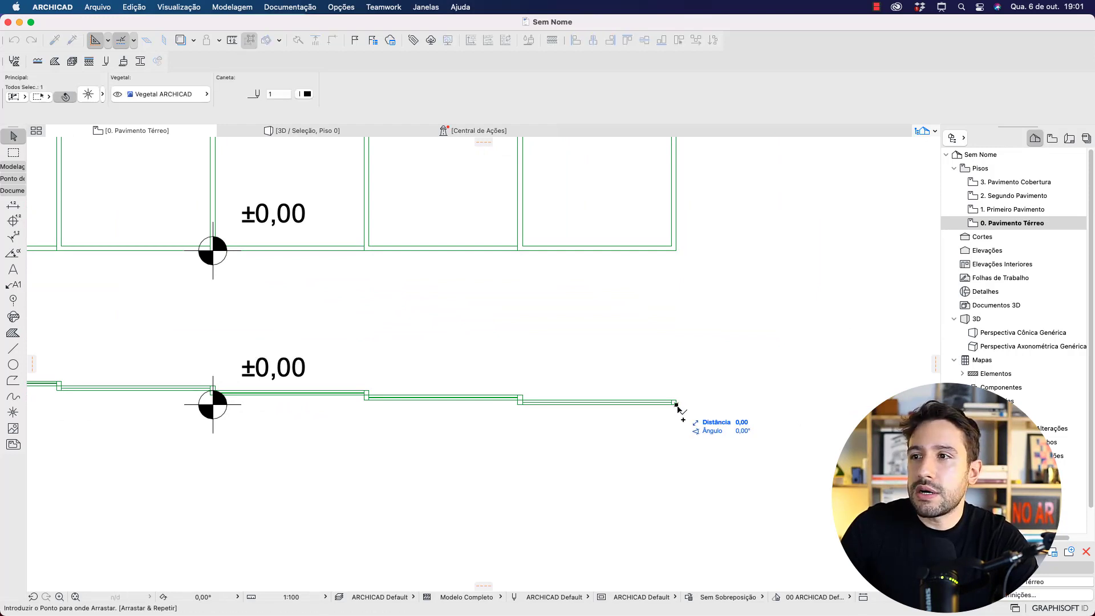
scroll(676, 405, down, 3)
scroll(721, 408, left, 3)
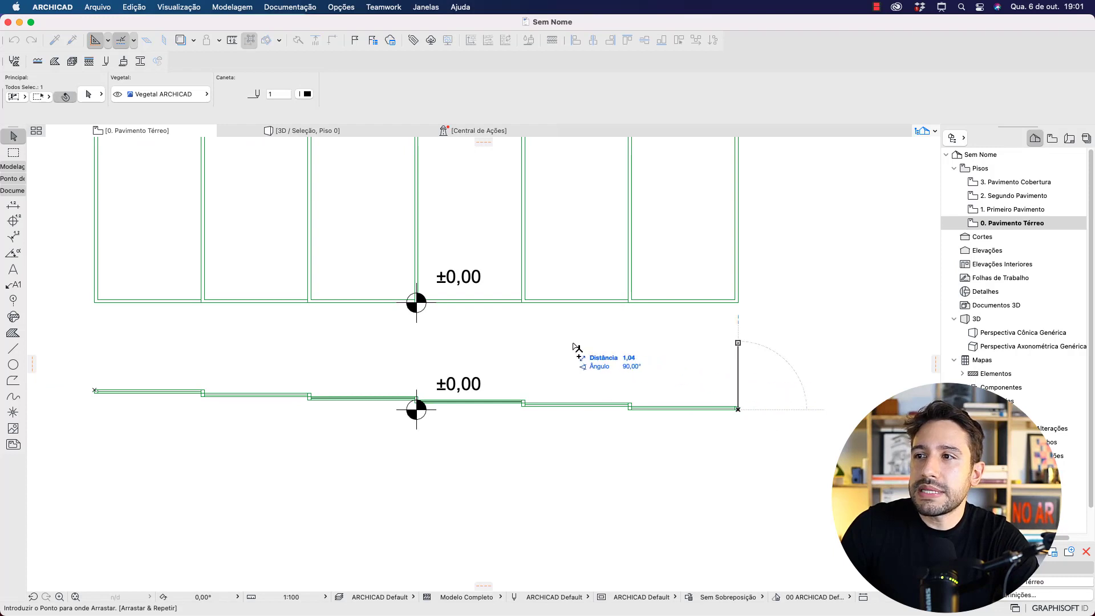
click(95, 390)
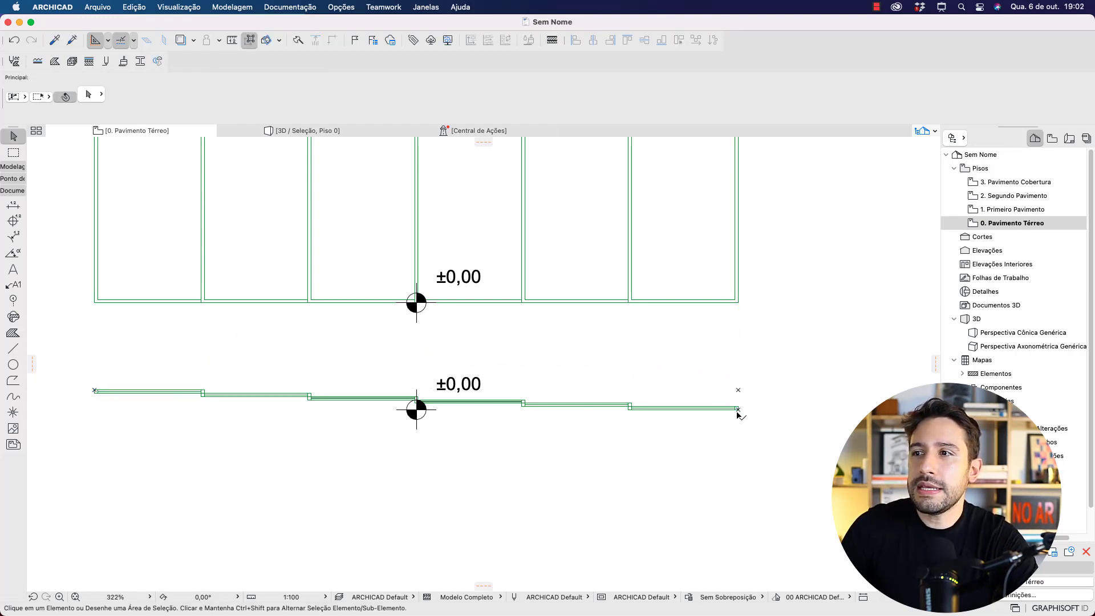
key(super+d)
click(738, 408)
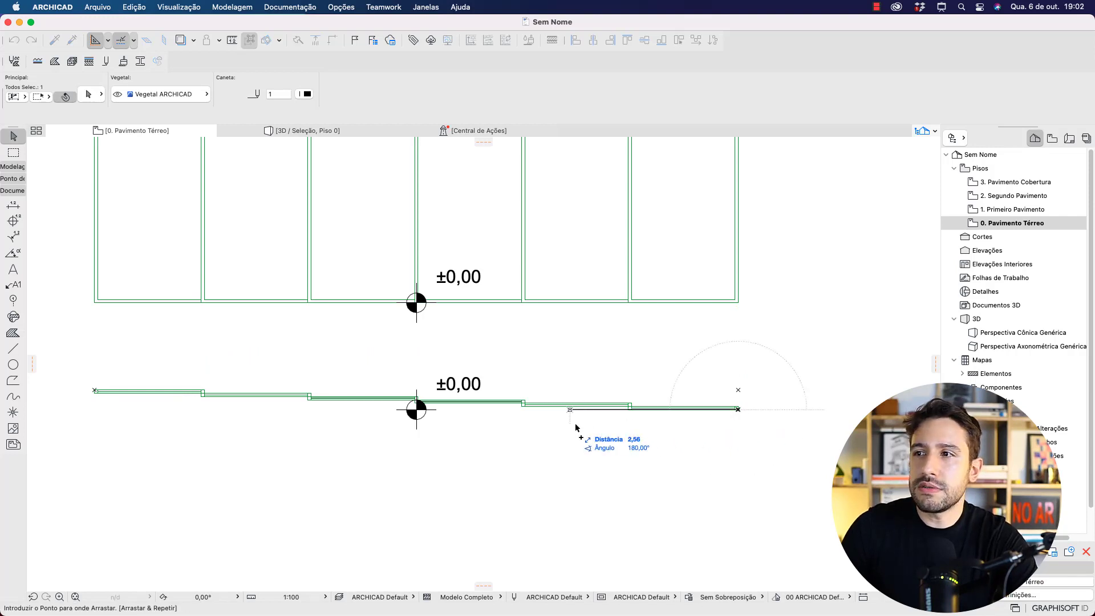
click(96, 391)
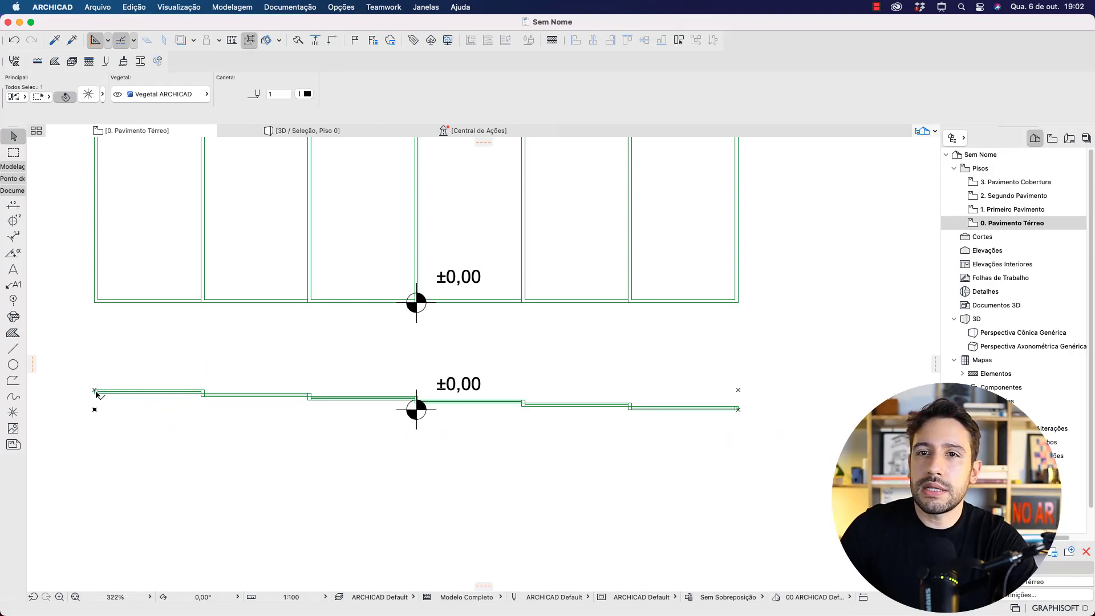
Step: Select the third 2D symbol's four hotspots within a marquee and copy them to the matching corners of the second and first symbols
click(14, 152)
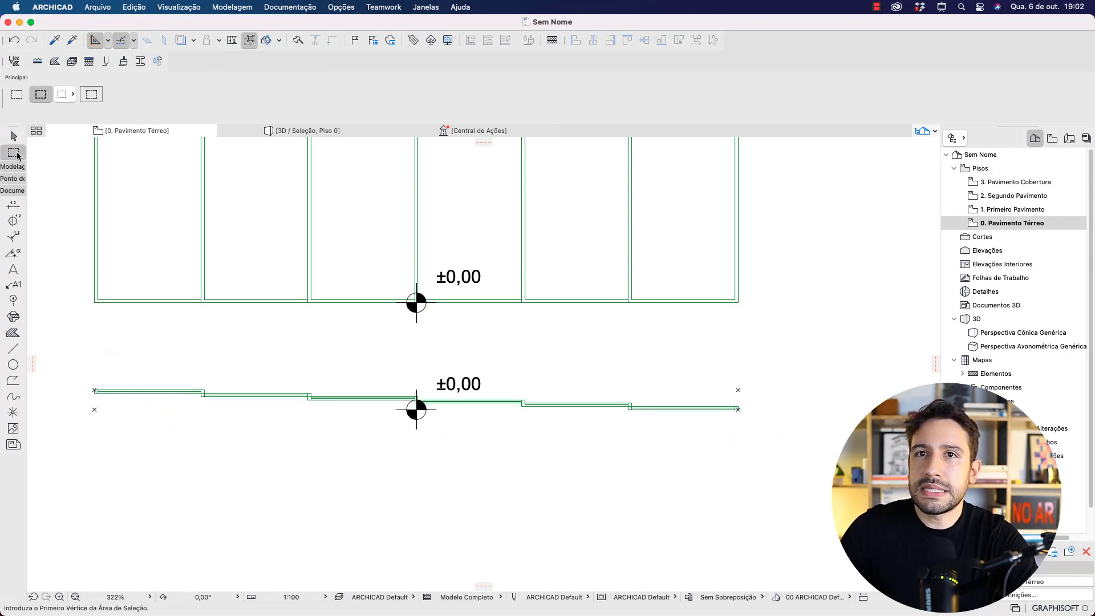
click(75, 370)
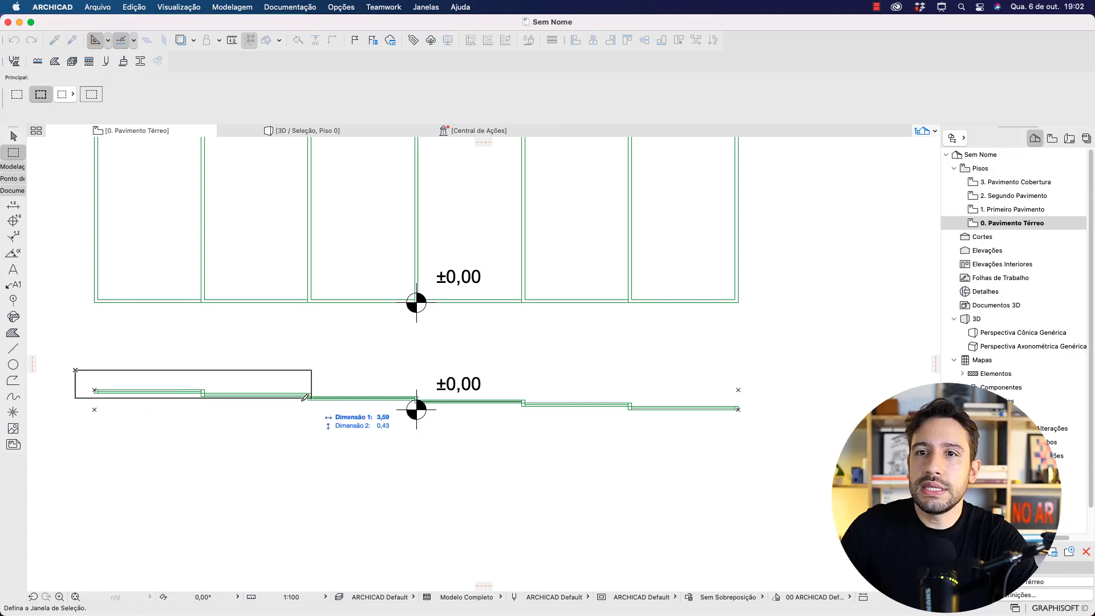
click(756, 441)
click(13, 412)
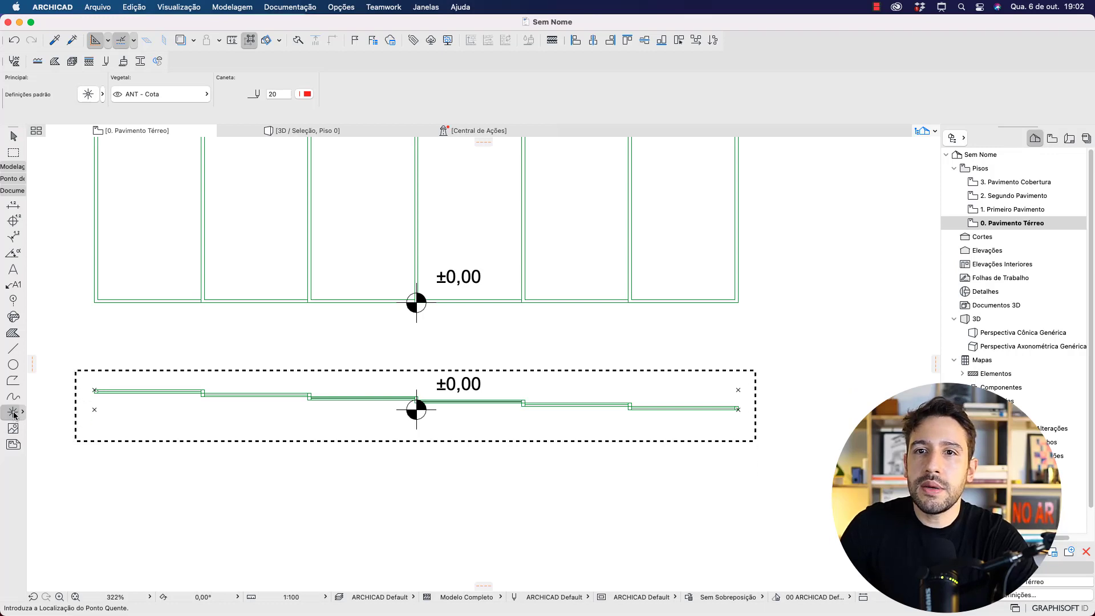
key(super+a)
key(super+d)
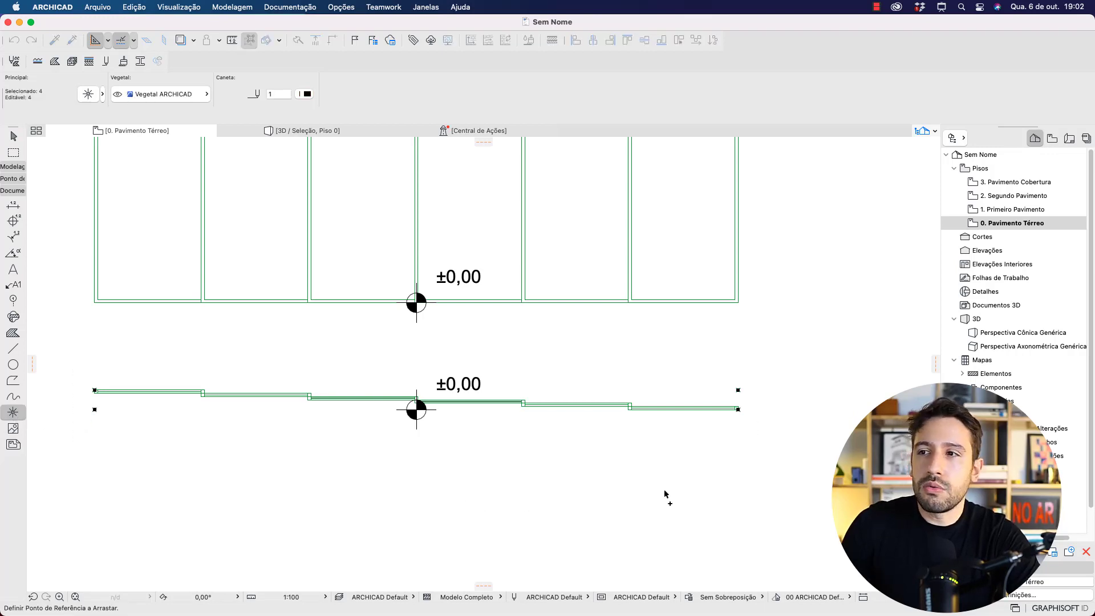
click(739, 409)
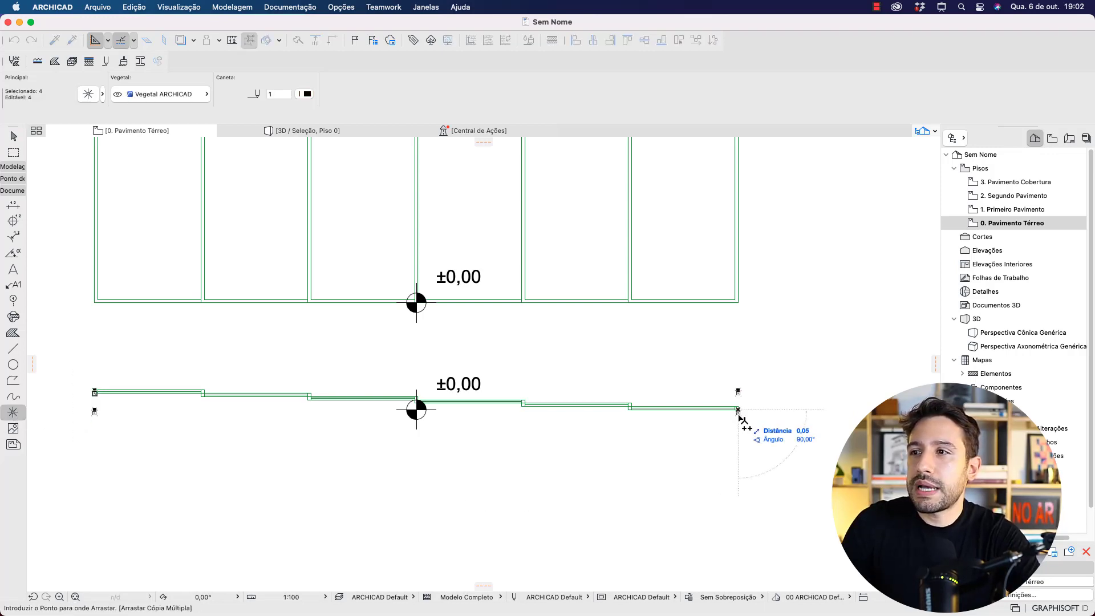
scroll(740, 420, down, 3)
scroll(660, 450, left, 5)
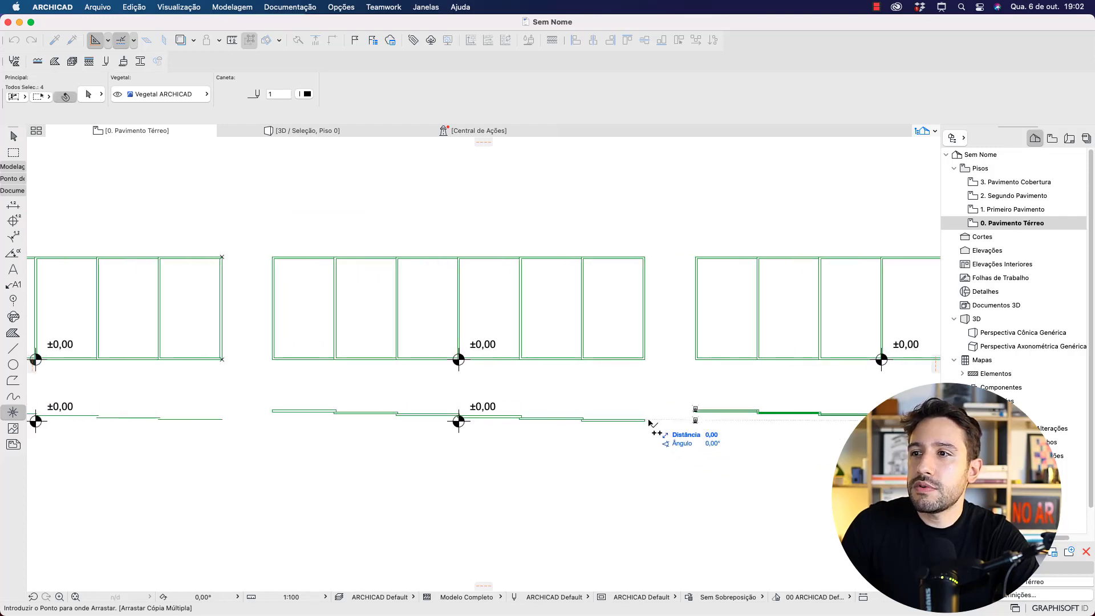
scroll(381, 451, left, 8)
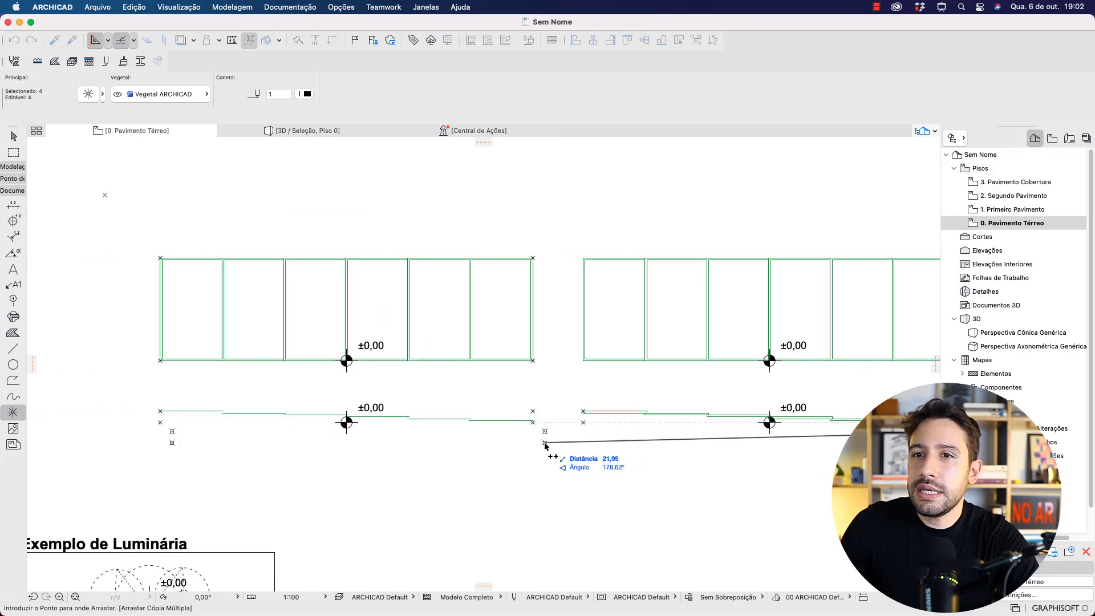
click(534, 423)
Step: Select the first flat door's four corner hotspots within a marquee and copy them to the matching corners of the second and third doors
click(13, 152)
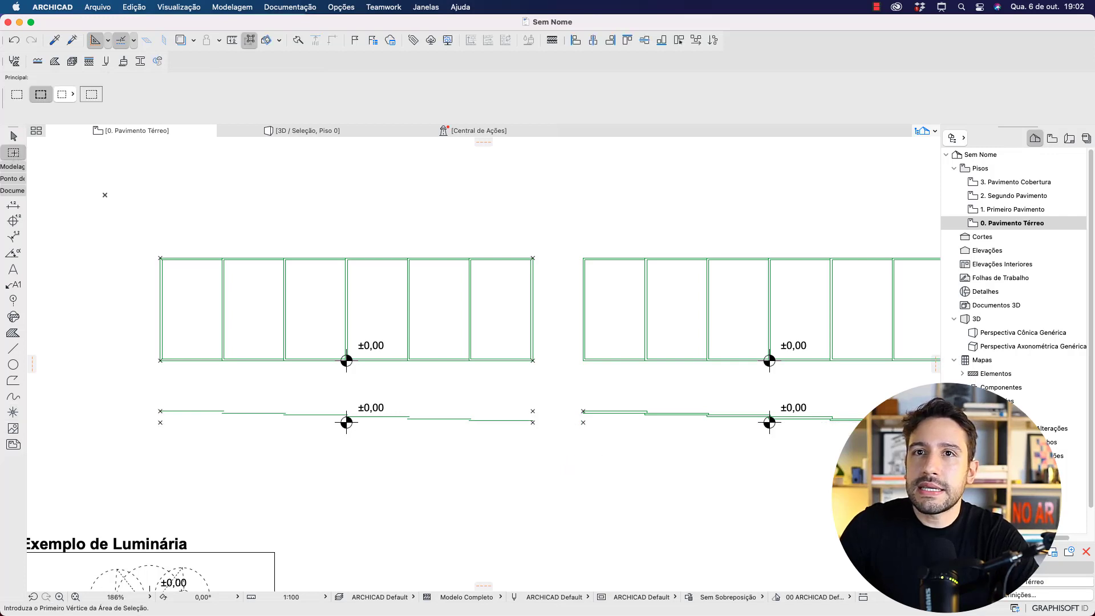
click(131, 236)
click(546, 377)
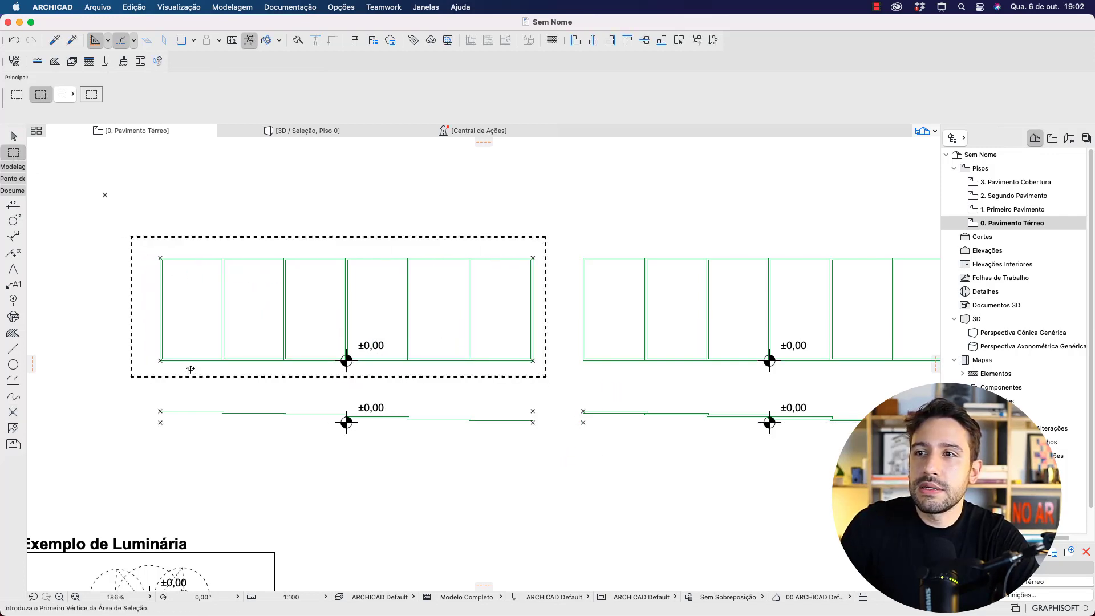
click(13, 413)
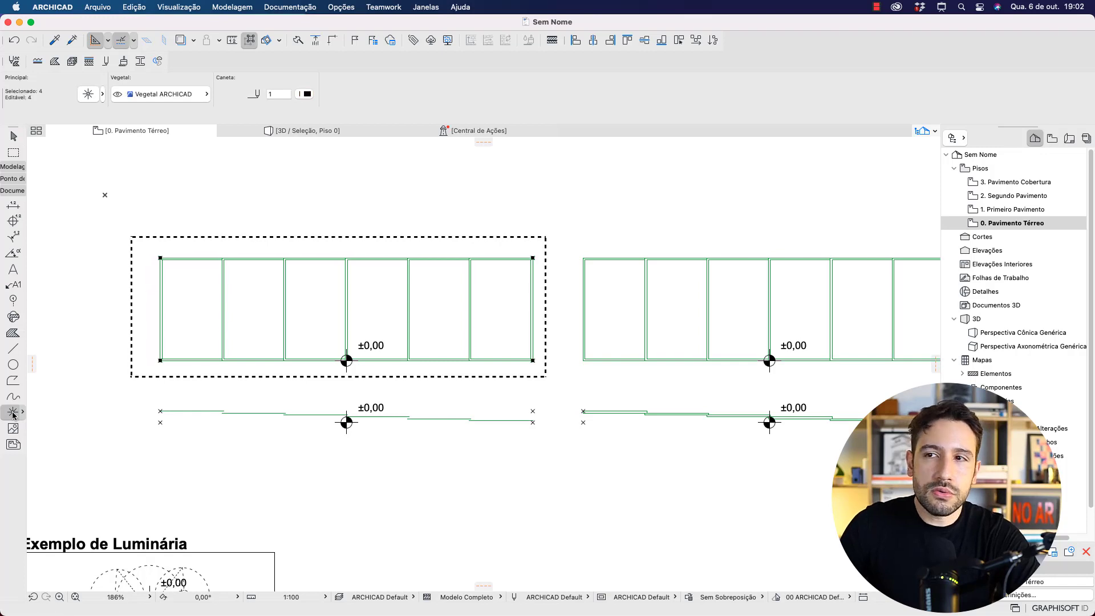
key(super+d)
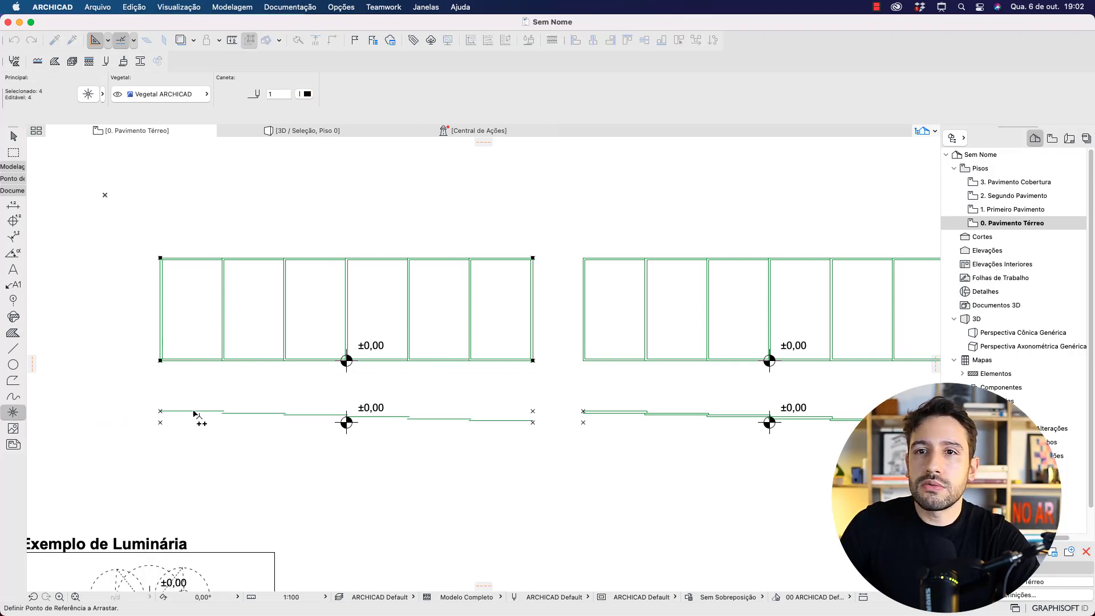
click(533, 365)
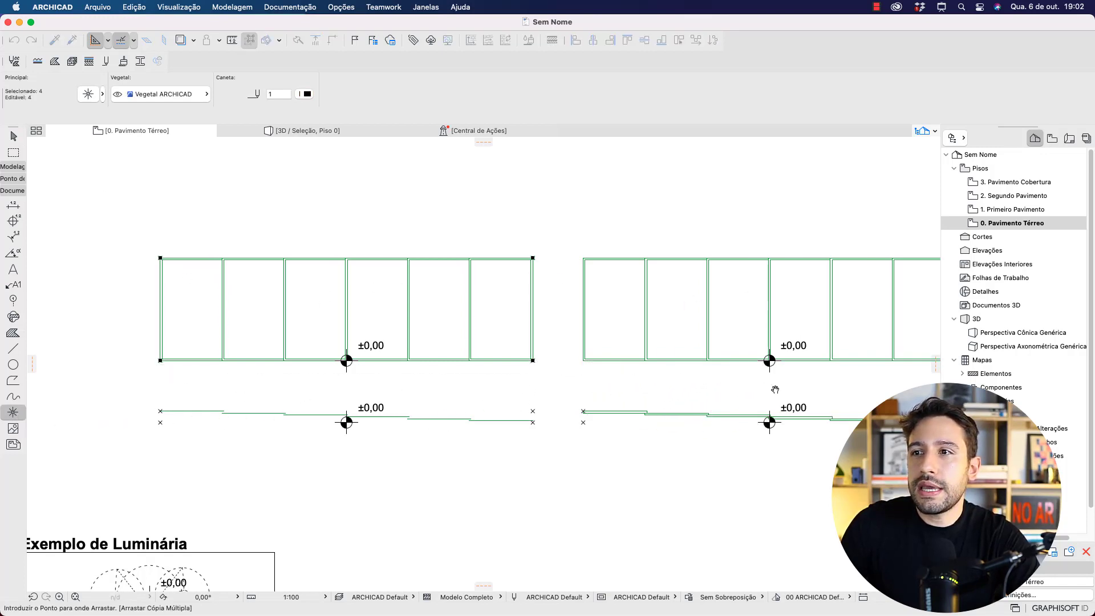
scroll(778, 391, right, 8)
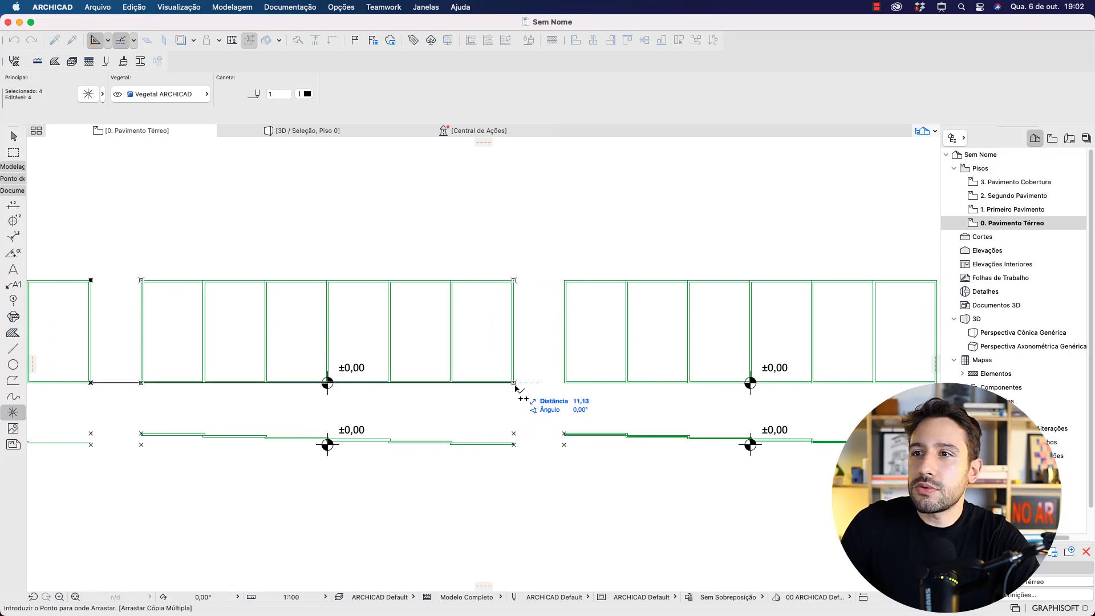
middle_drag(817, 403, 566, 419)
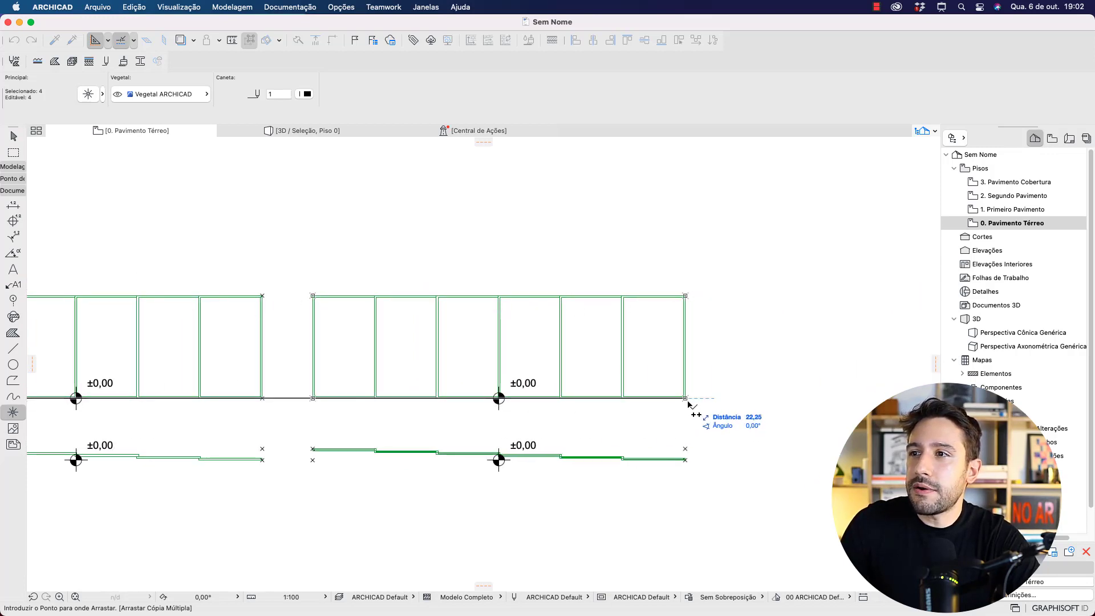
click(693, 416)
scroll(678, 420, down, 3)
middle_drag(672, 421, 809, 408)
scroll(807, 411, down, 3)
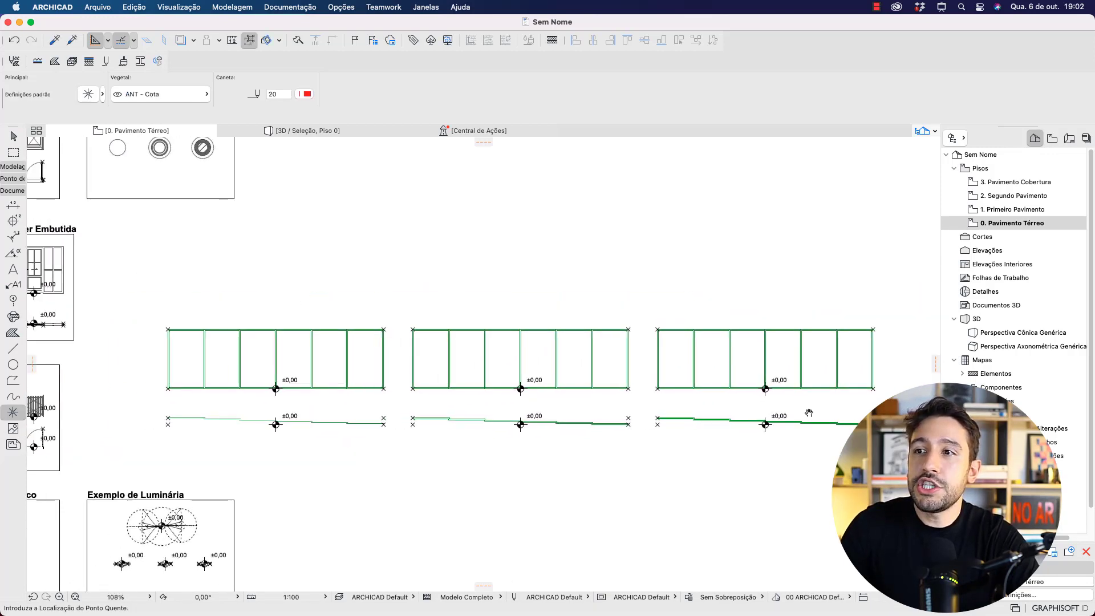
scroll(807, 411, up, 2)
key(Escape)
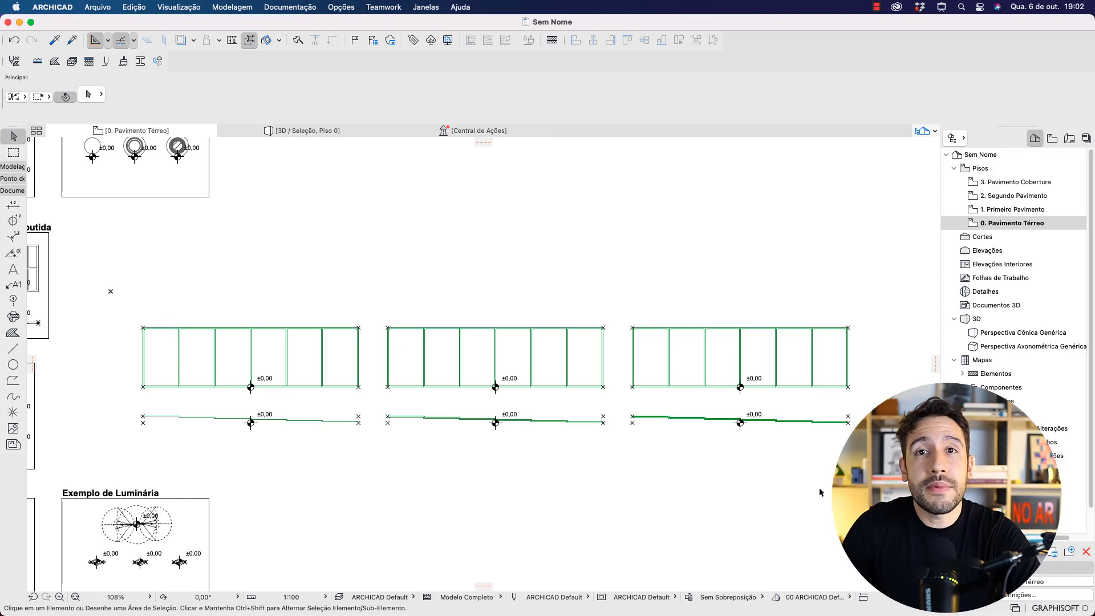
Step: Open the Library Part Maker palette and move it beside the toolbox
click(435, 7)
mouse_move(445, 186)
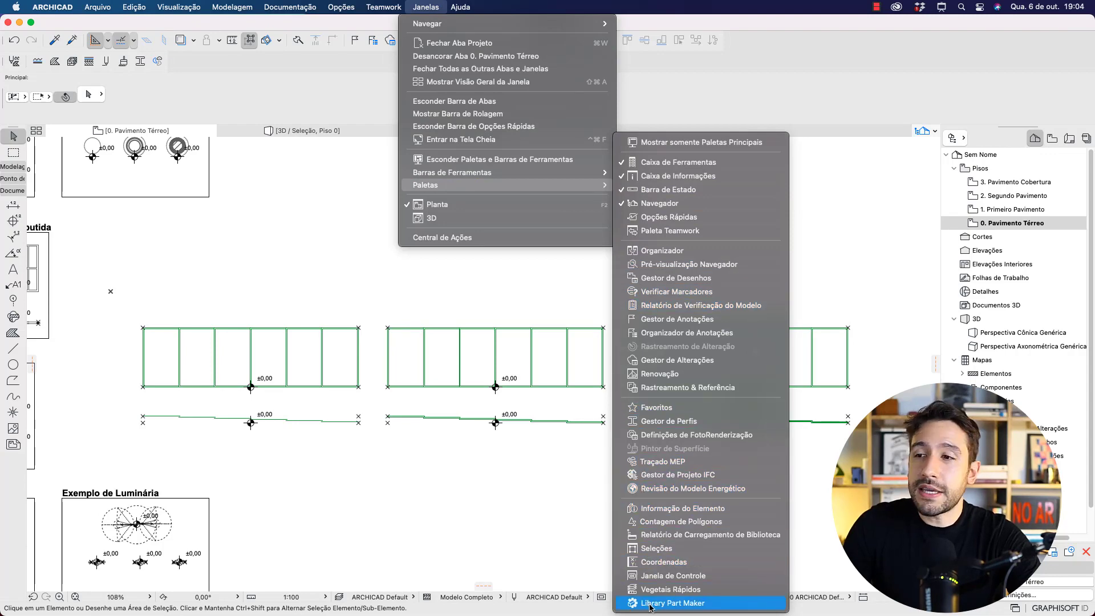
click(673, 602)
drag(412, 110, 142, 129)
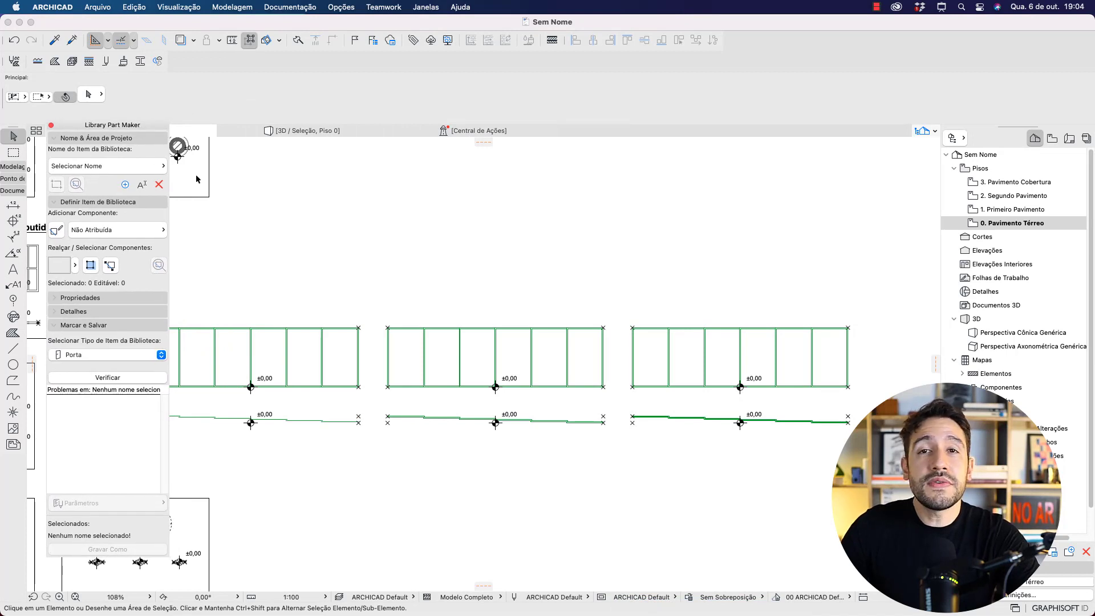
scroll(310, 227, down, 5)
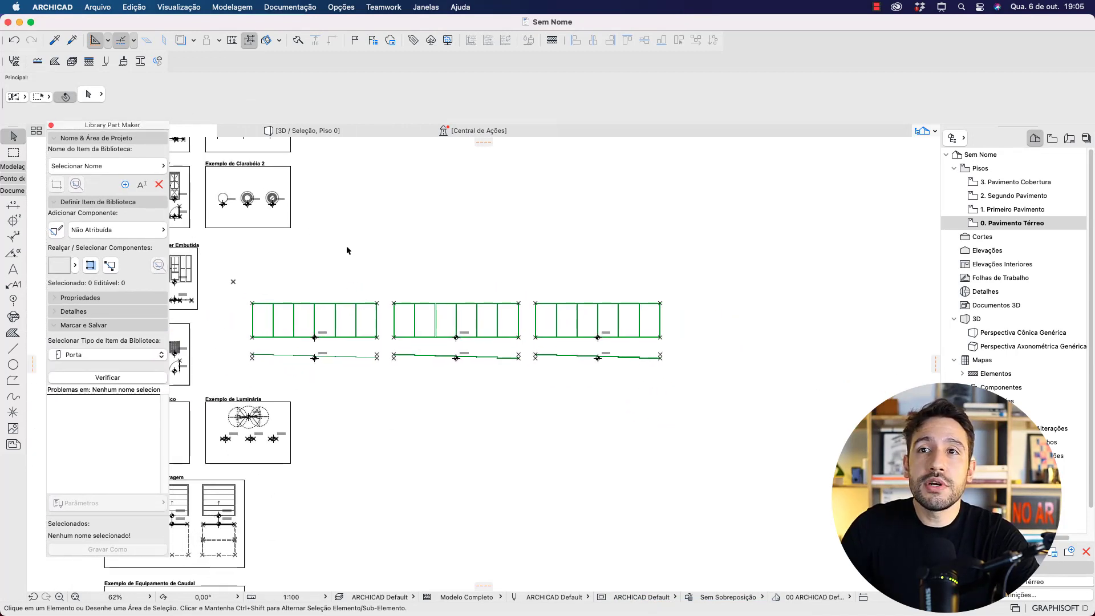
Step: Add a new library item named PORTA MULTIFOLHAS and mark its design area around the three flat doors and their 2D symbols
click(125, 185)
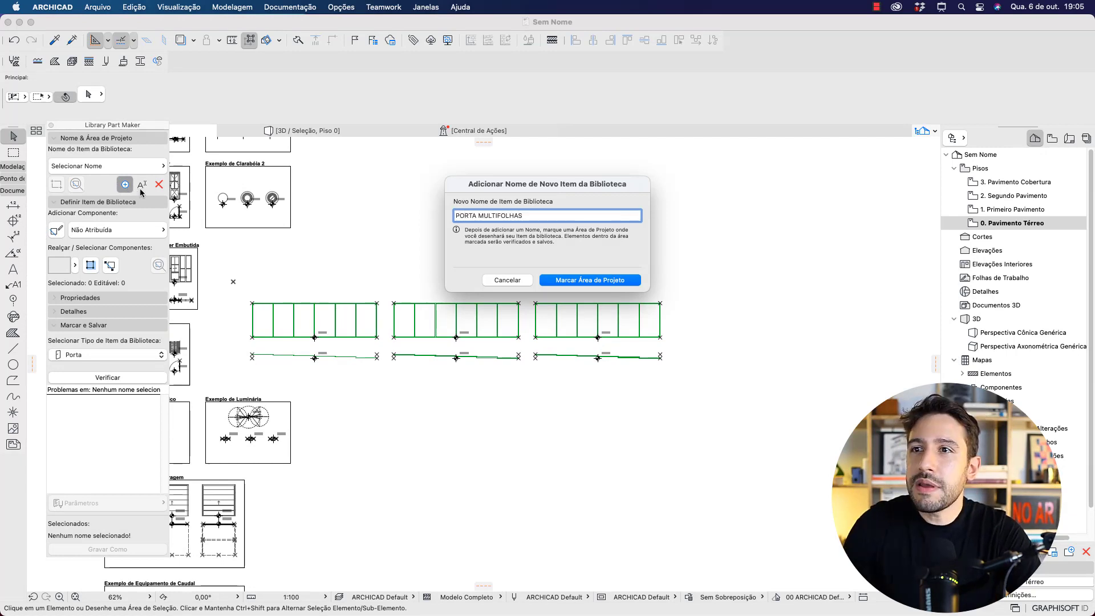
click(566, 280)
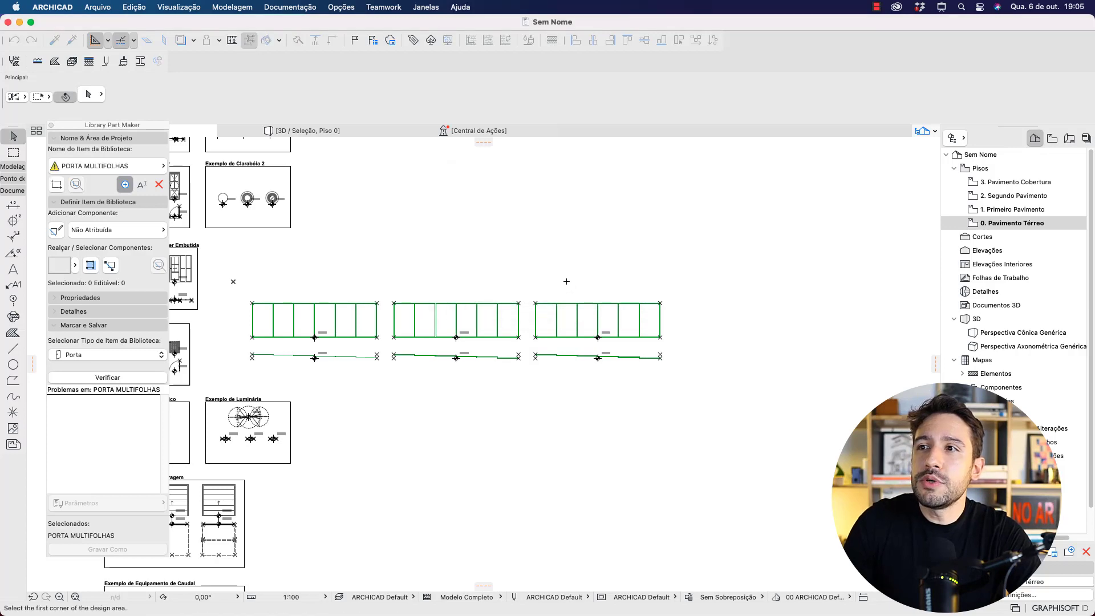
click(242, 280)
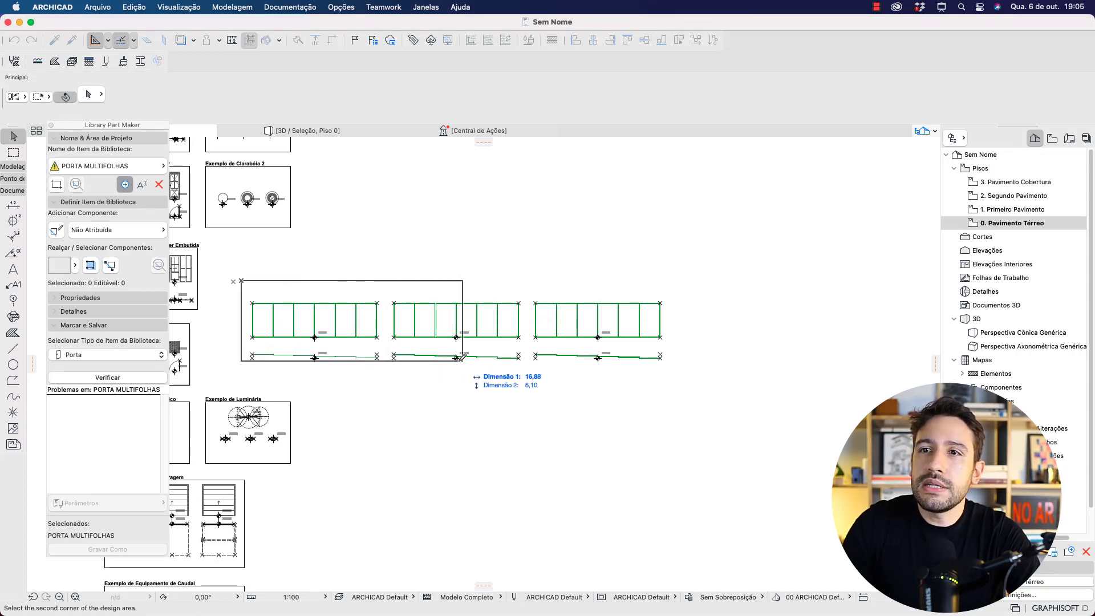
click(679, 371)
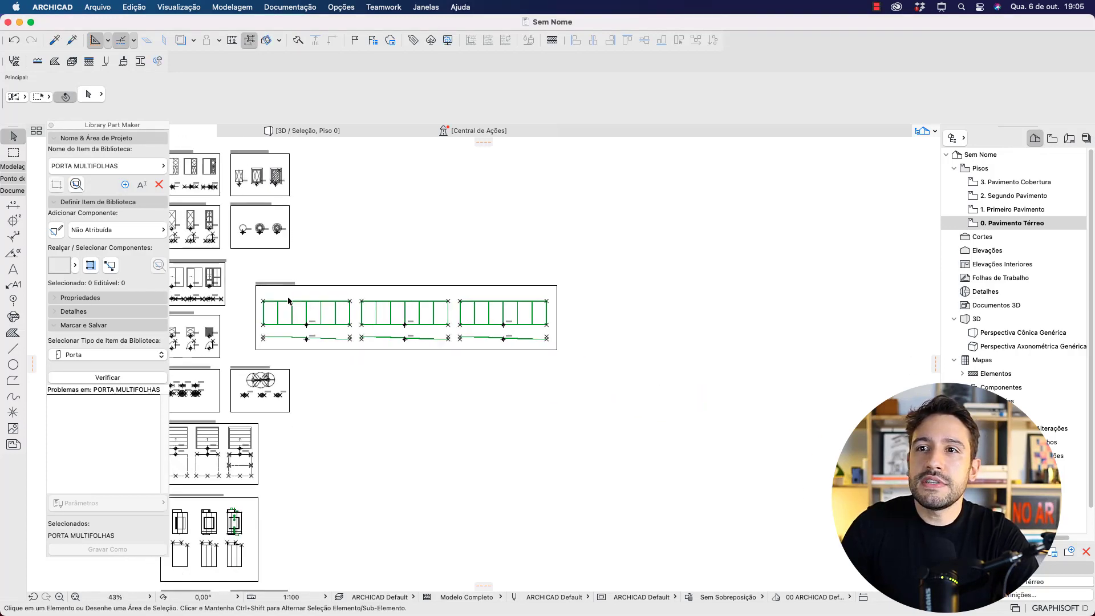
Step: Assign the first flat door, with its hotspots and origin marker, to the Modelo 3D Esquemático component
drag(220, 242, 385, 278)
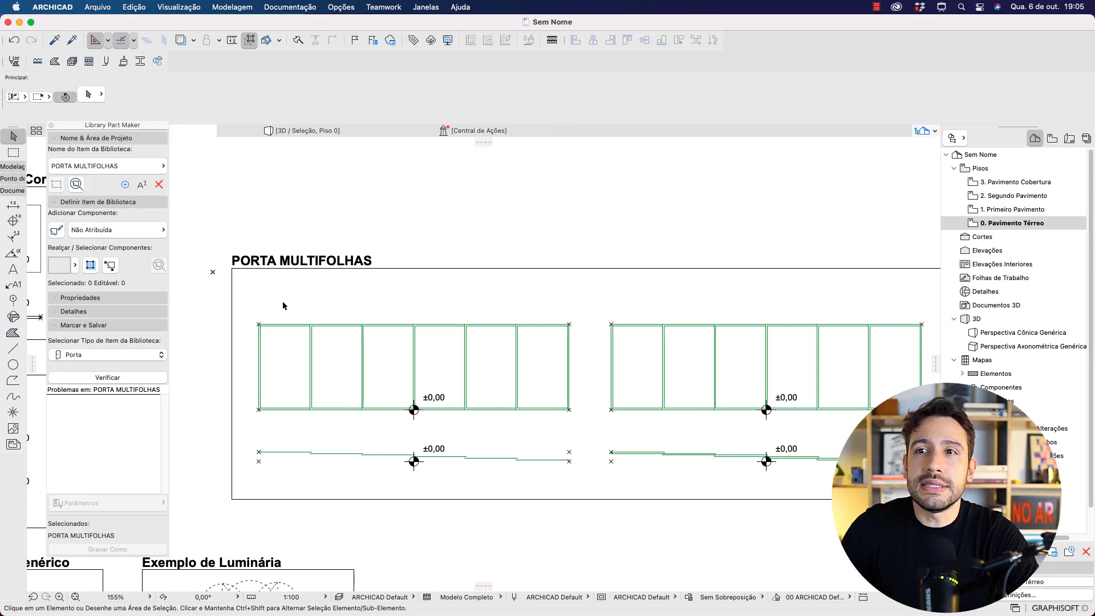
mouse_move(246, 303)
mouse_down()
mouse_move(276, 348)
mouse_move(442, 412)
mouse_move(576, 431)
mouse_up()
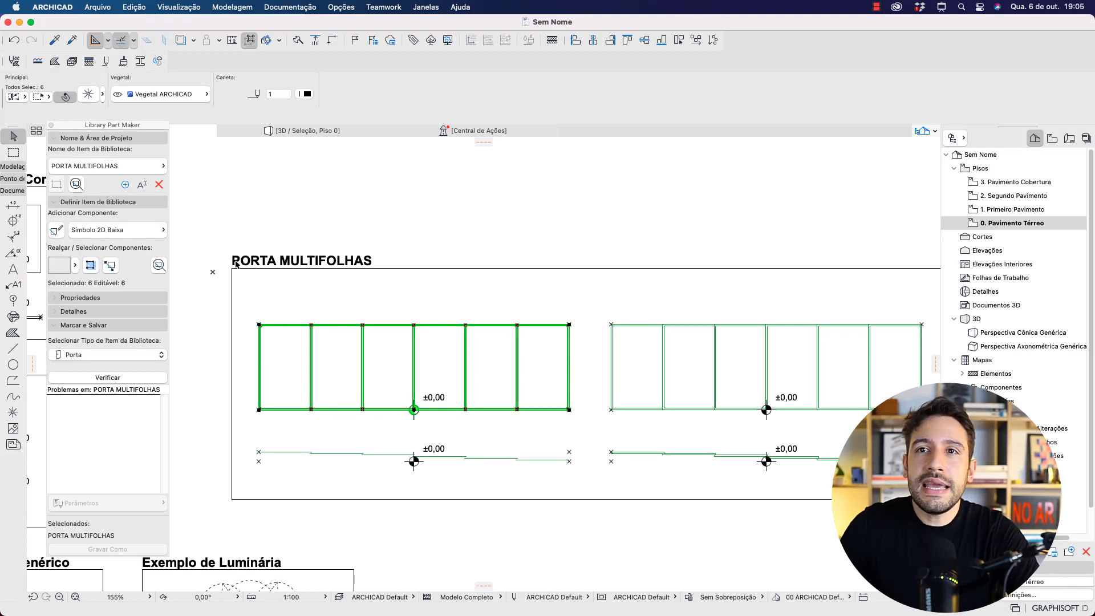
click(155, 231)
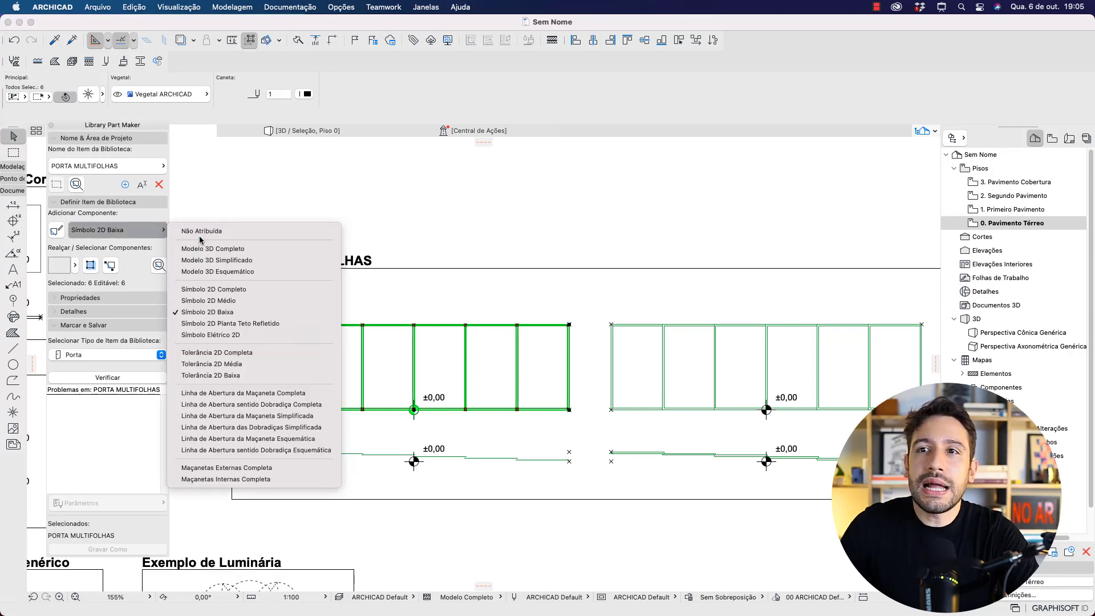
click(207, 272)
Step: Assign the first 2D symbol, with its hotspots and origin marker, to the Símbolo 2D Baixa component
drag(238, 432, 587, 483)
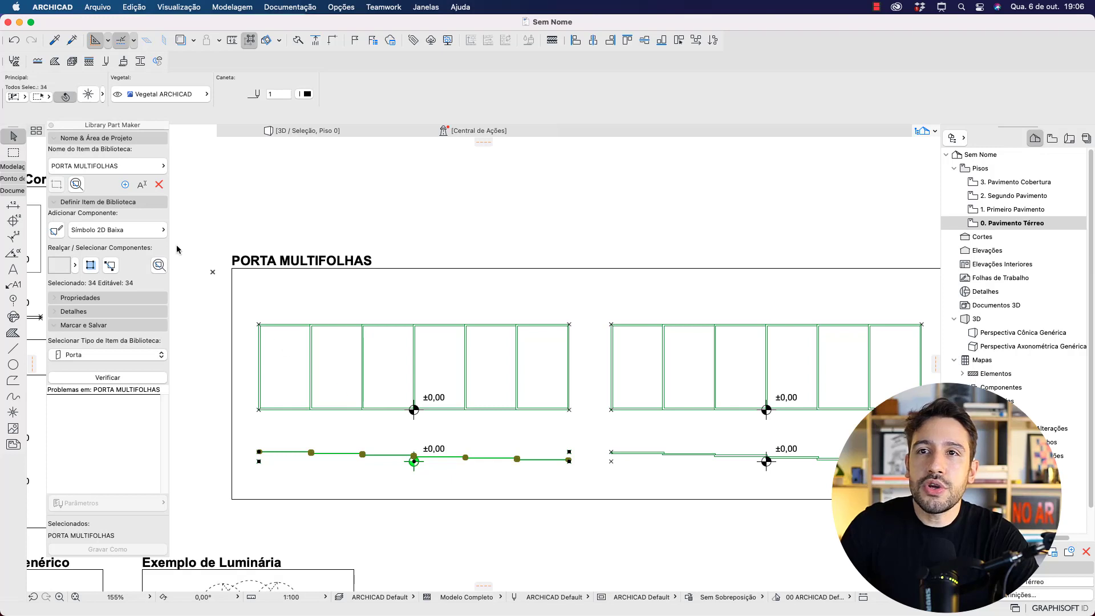
click(148, 231)
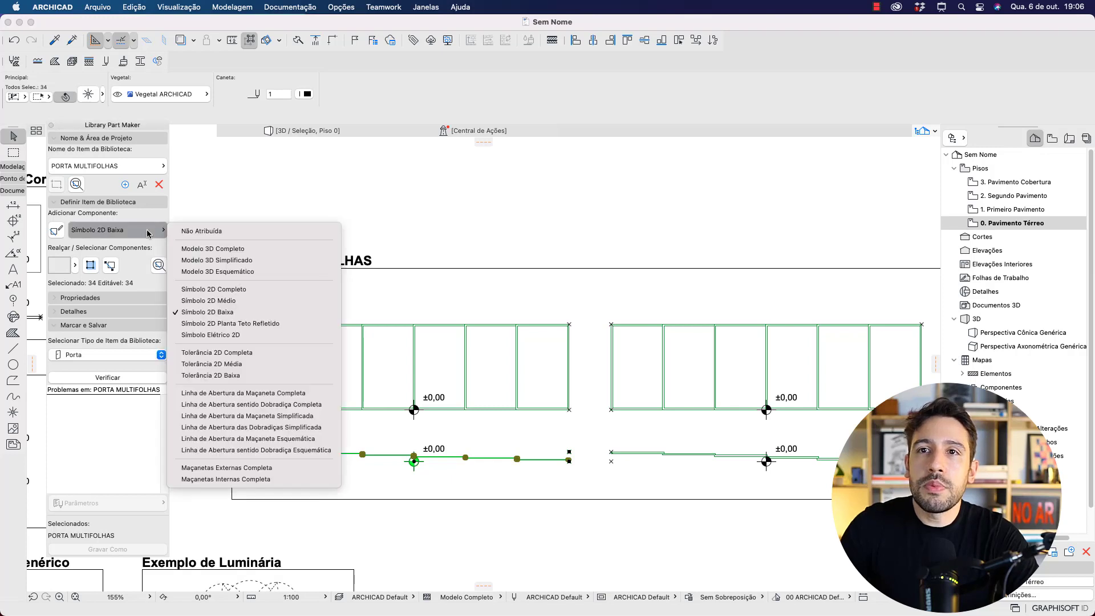
click(226, 302)
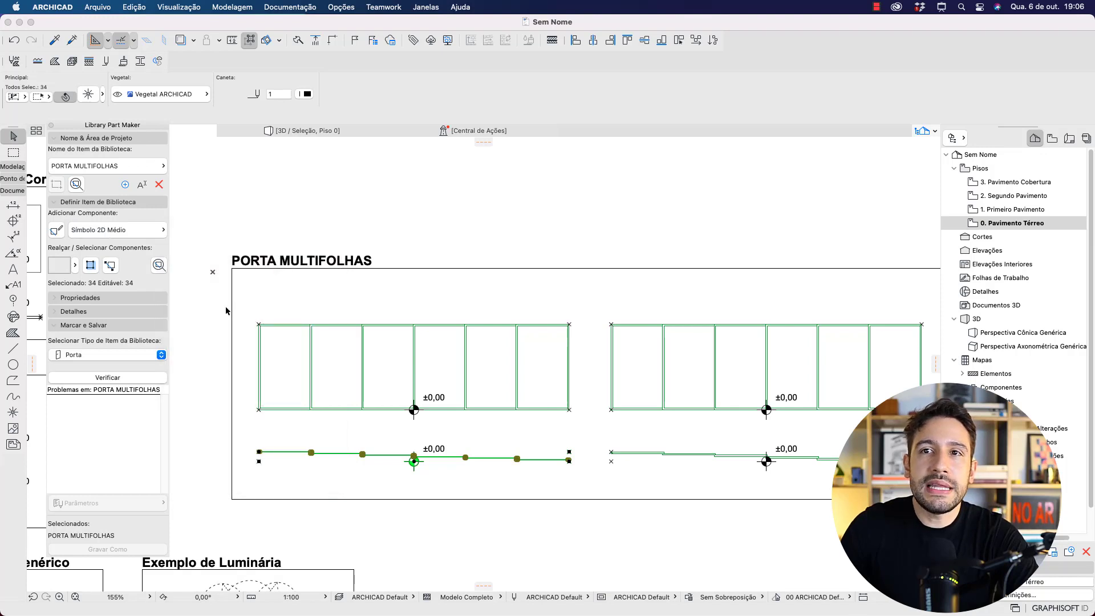
click(160, 234)
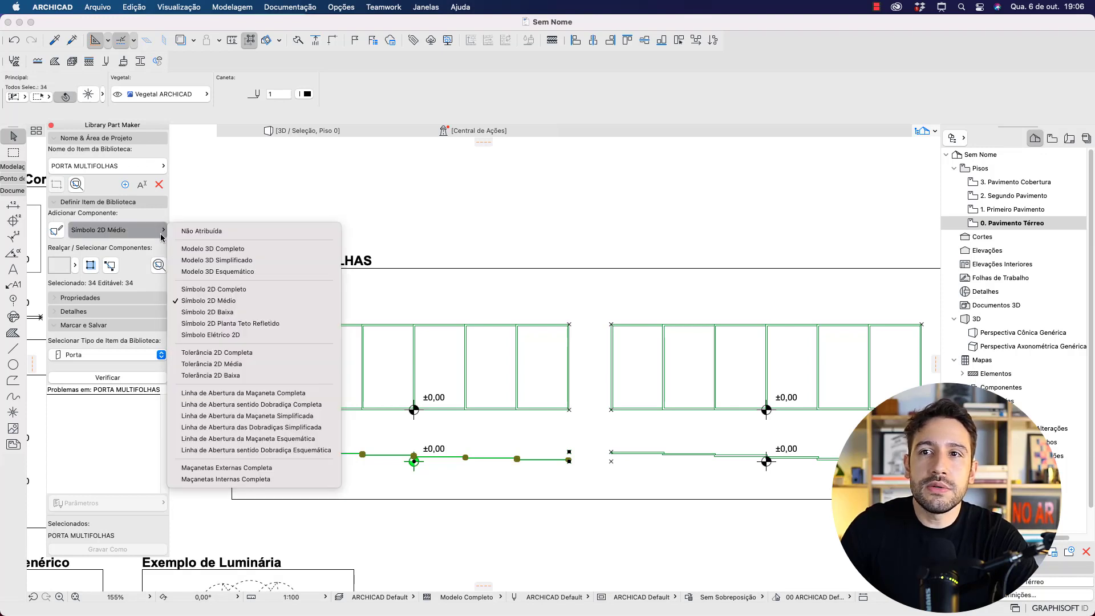
click(201, 312)
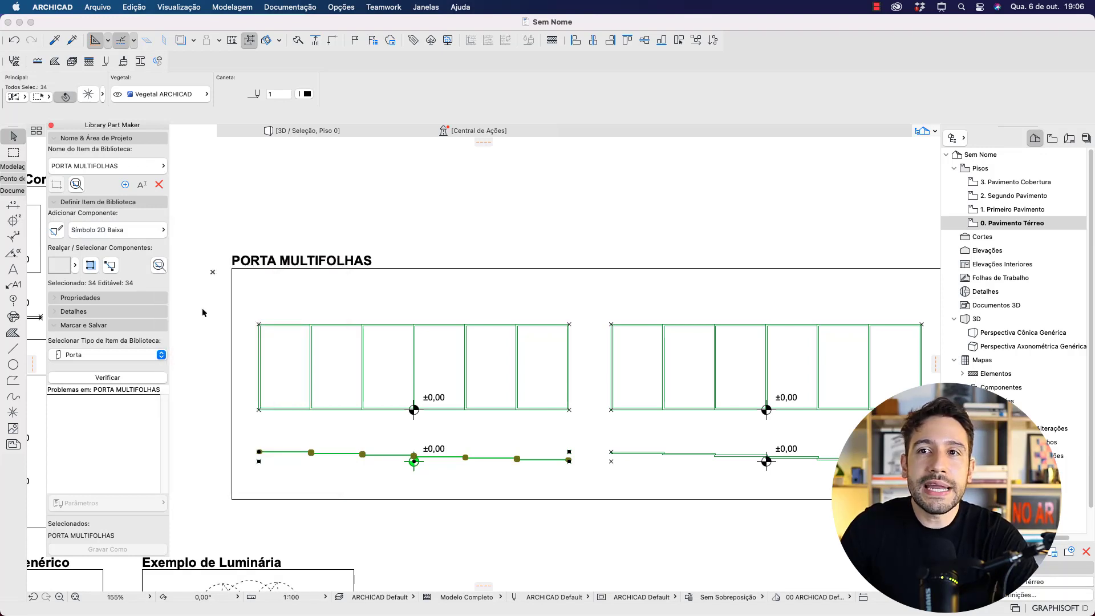
click(203, 312)
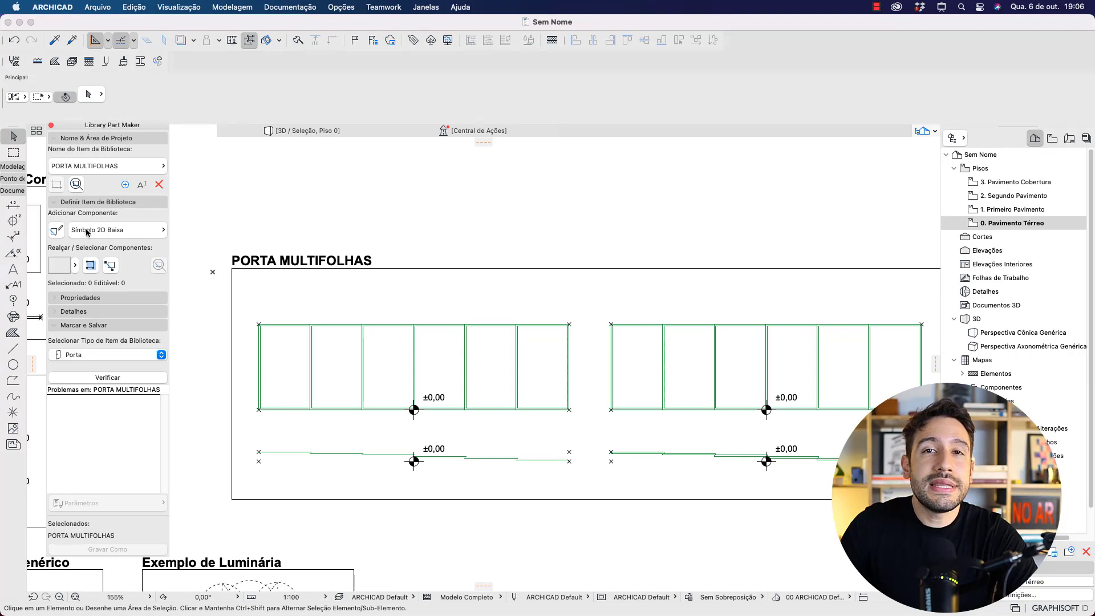
Step: Turn on component highlighting for the elements assigned to Símbolo 2D Baixa
click(76, 266)
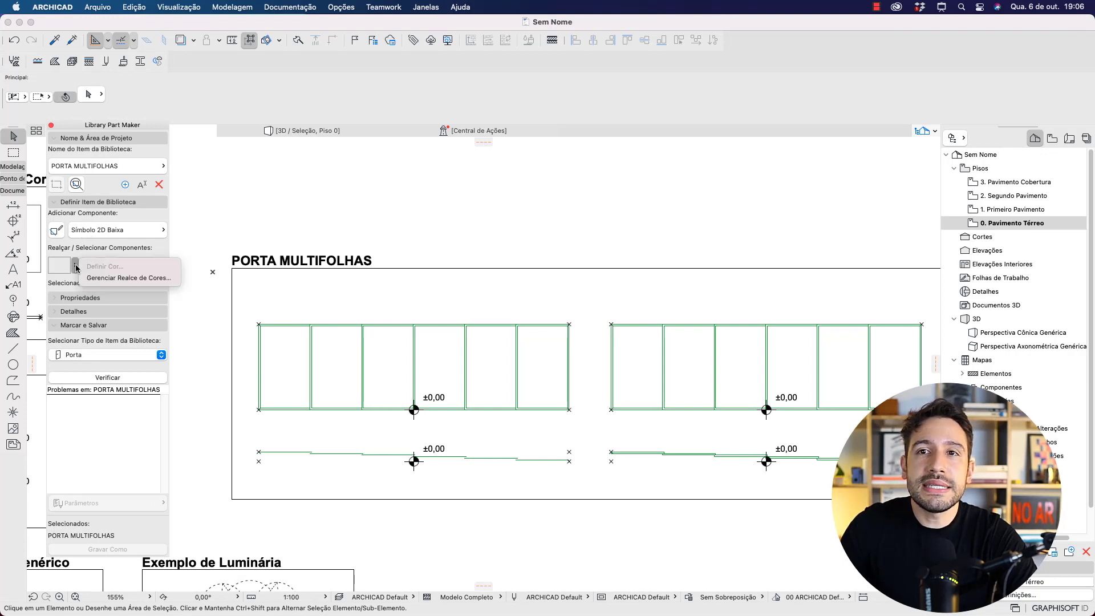
click(76, 265)
click(90, 265)
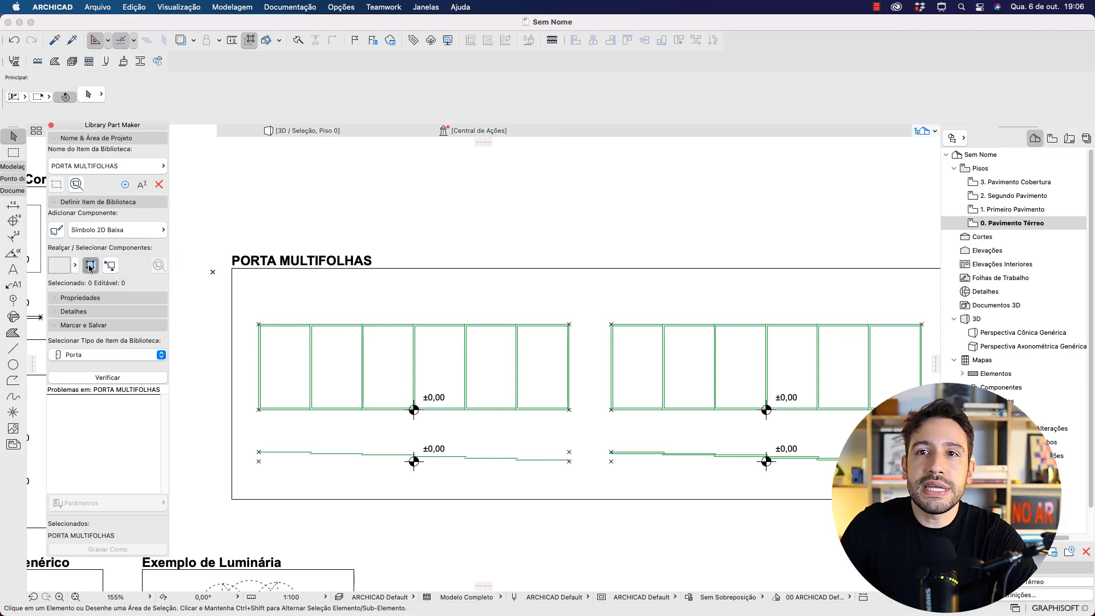
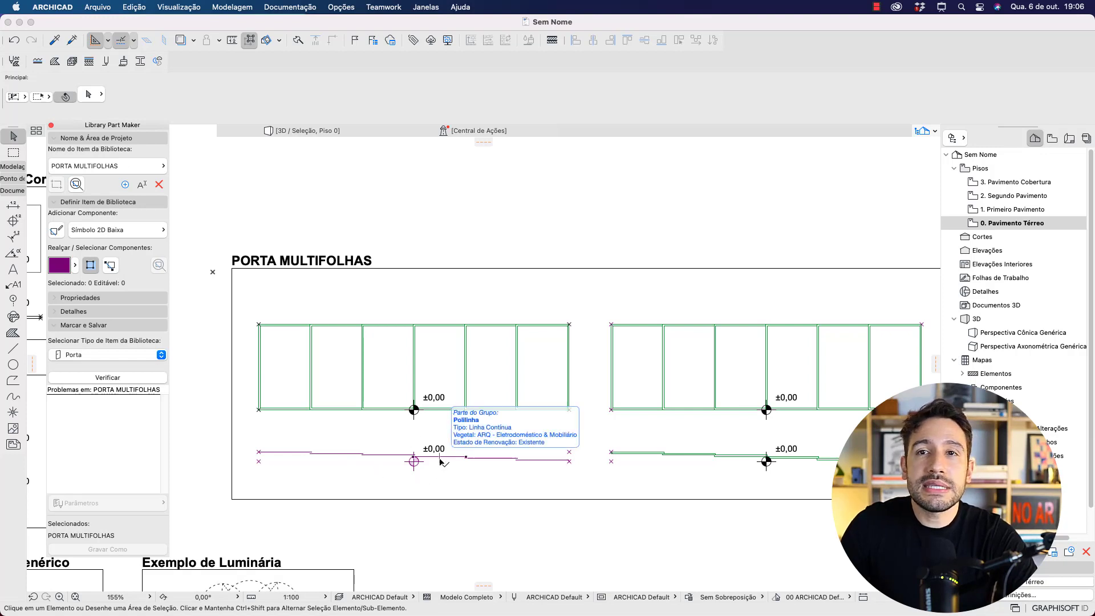
Step: Switch the highlighted component to Modelo 3D Esquemático and check which elements are assigned to it
click(159, 233)
click(207, 273)
key(alt+super+a)
mouse_move(248, 304)
mouse_down()
mouse_move(357, 367)
mouse_move(581, 436)
mouse_up()
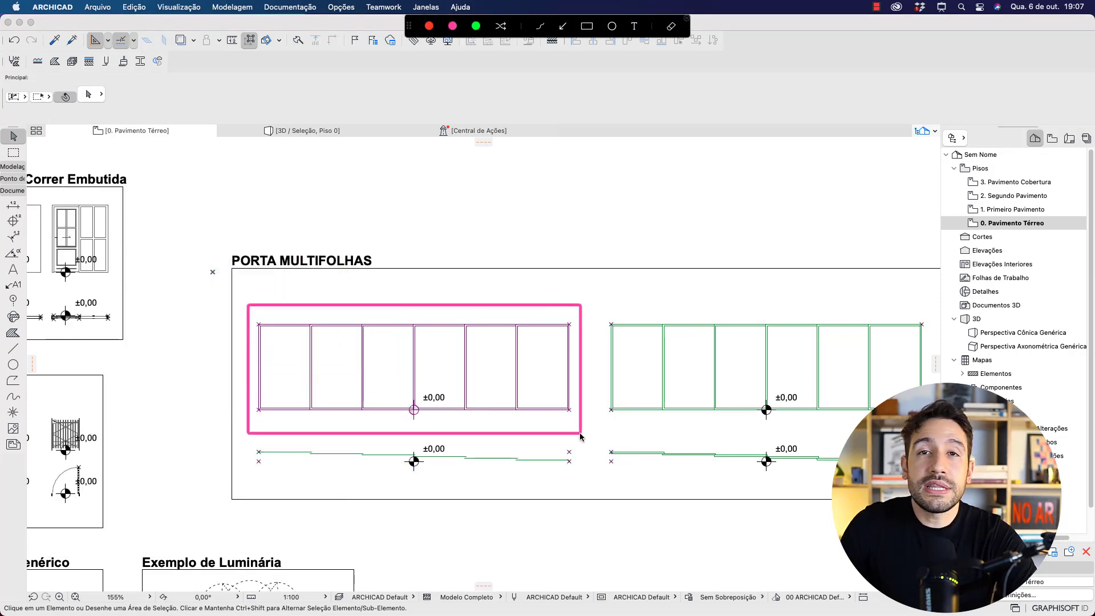
key(alt+super+a)
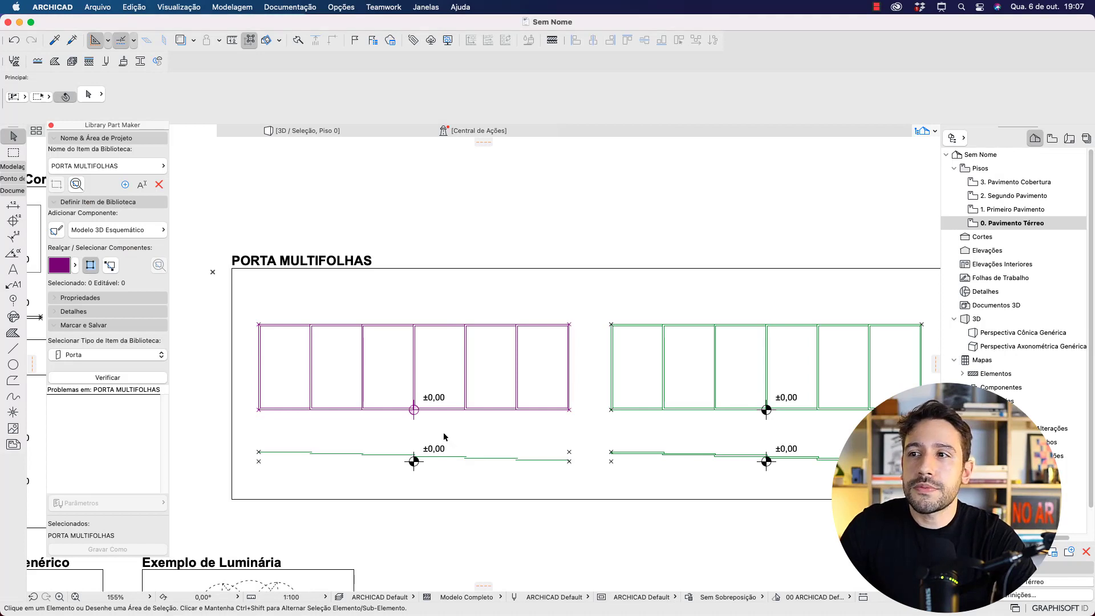
Step: Change the component highlight colour to a bright magenta
click(75, 265)
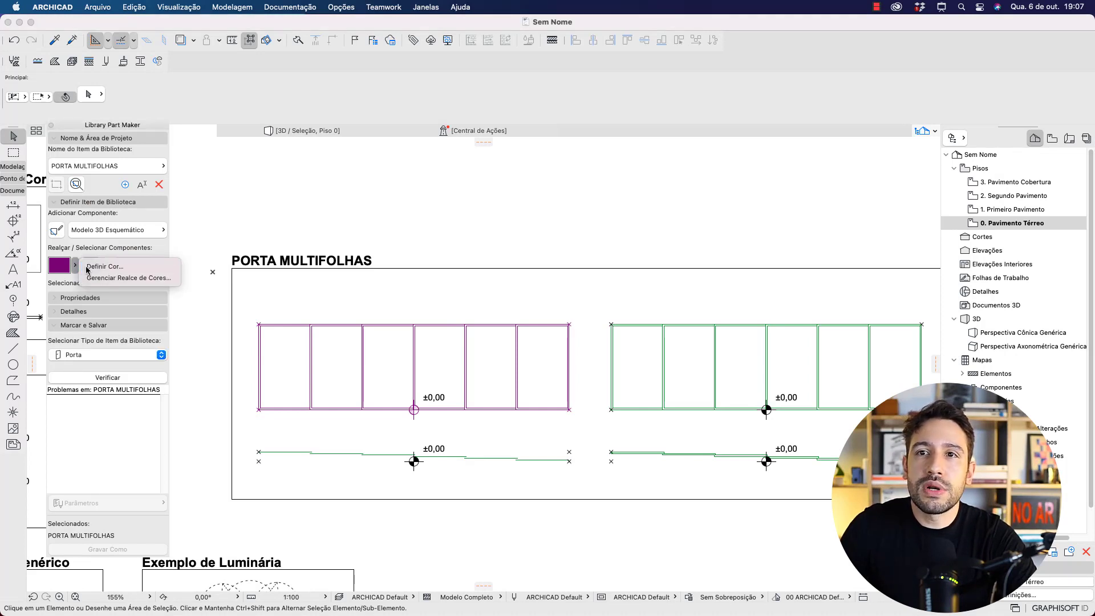
click(87, 267)
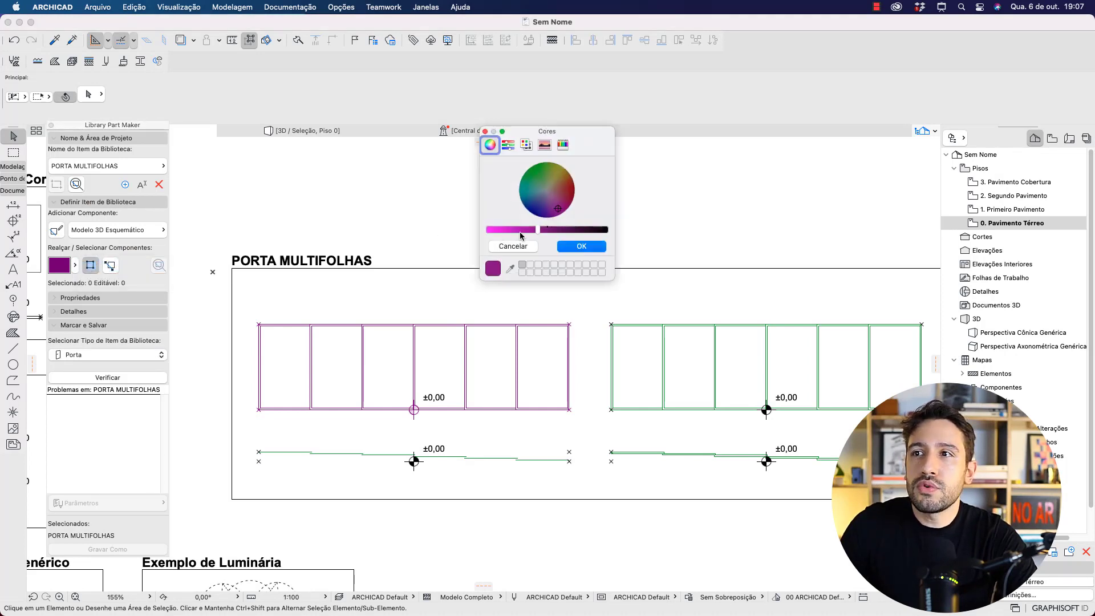
drag(538, 231, 489, 230)
click(580, 251)
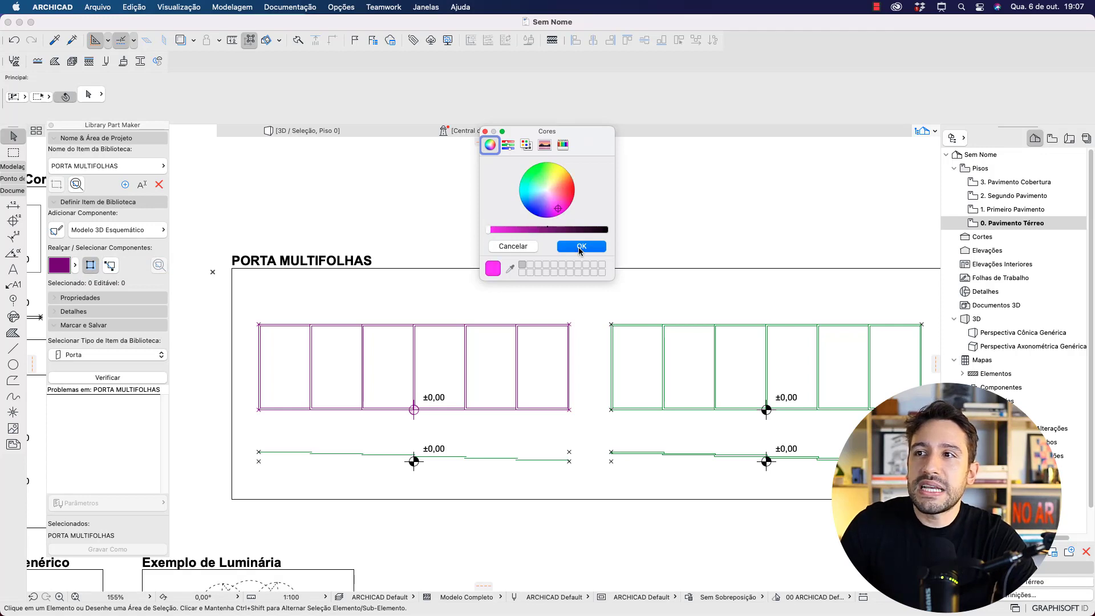
Step: Assign the middle door model to Modelo 3D Simplificado and the 2D symbol below it to Símbolo 2D Médio
scroll(494, 420, right, 10)
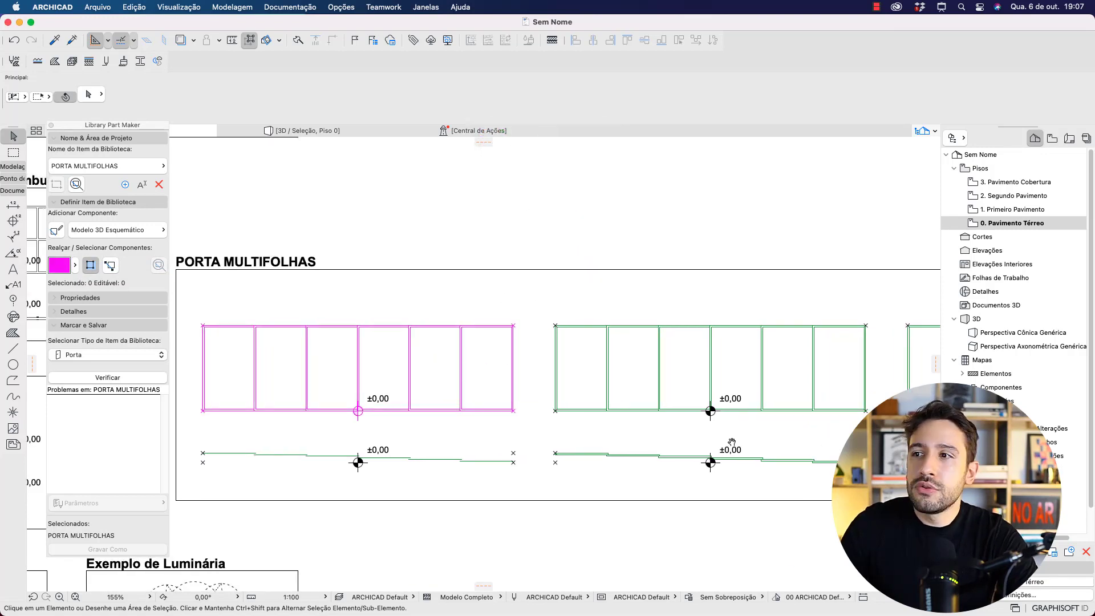
drag(318, 312, 673, 435)
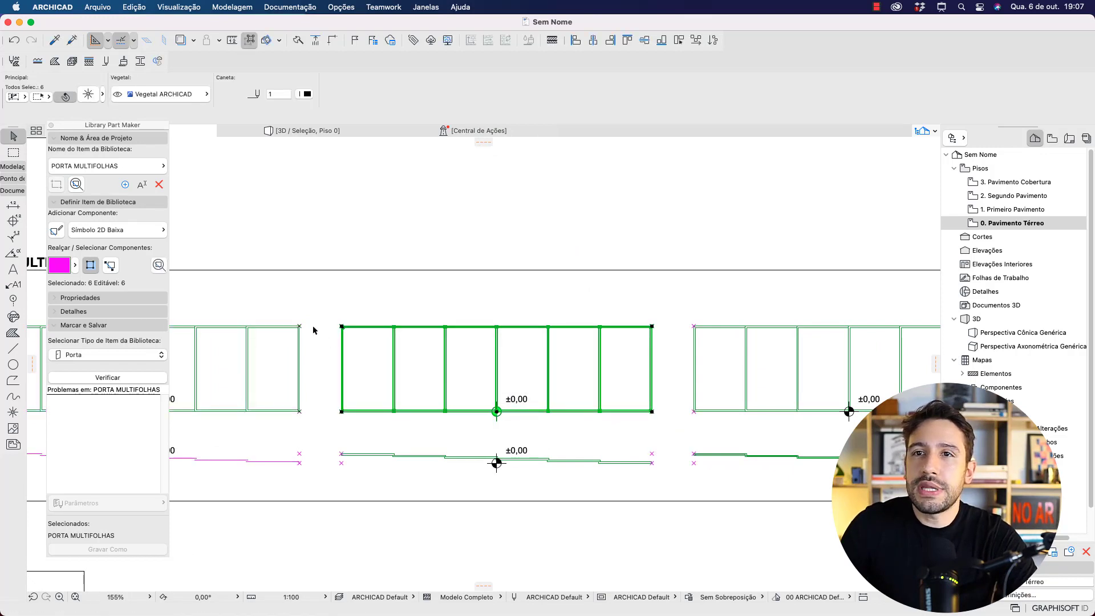
click(155, 233)
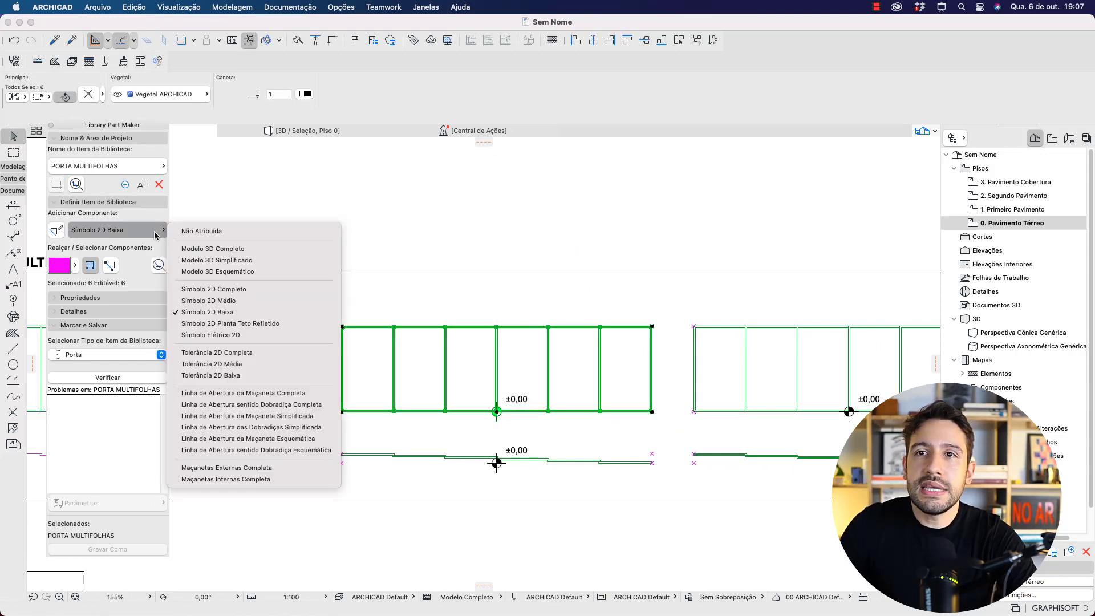
click(198, 261)
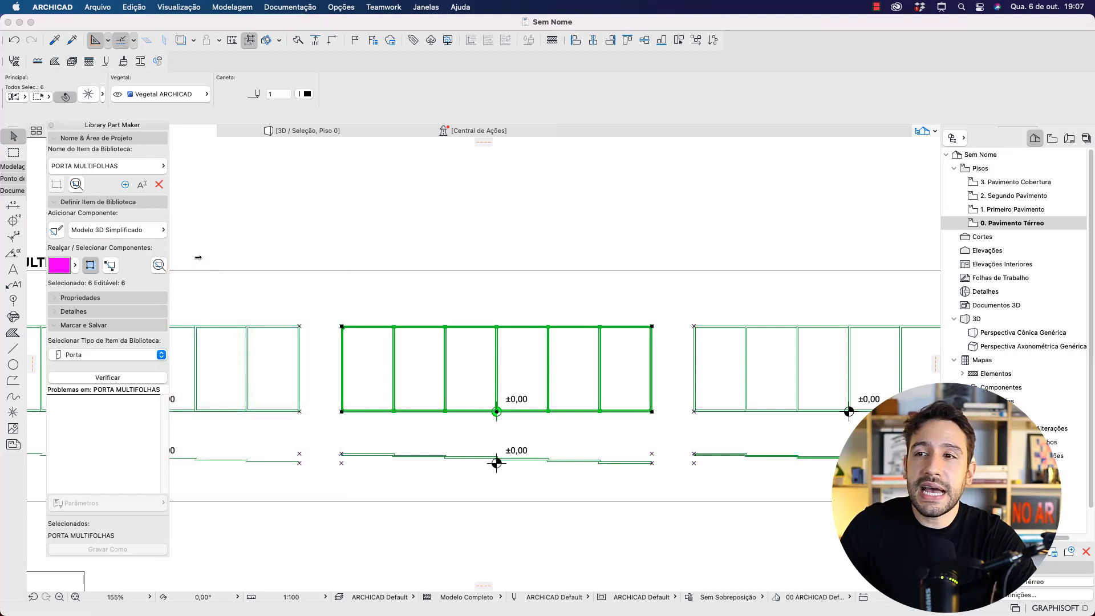
drag(327, 436, 657, 483)
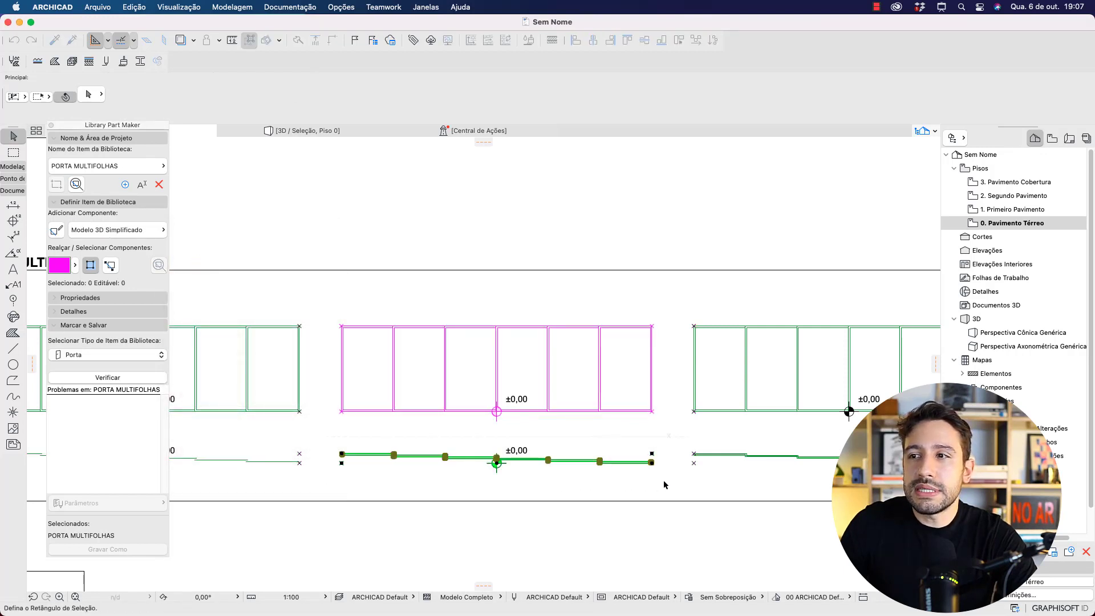
click(150, 235)
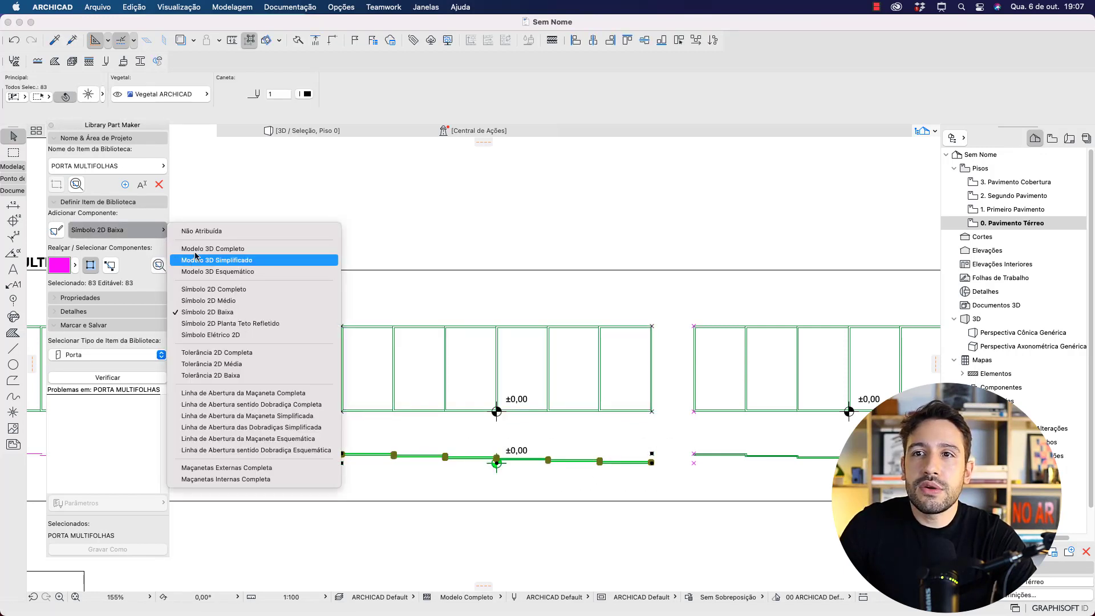
click(218, 301)
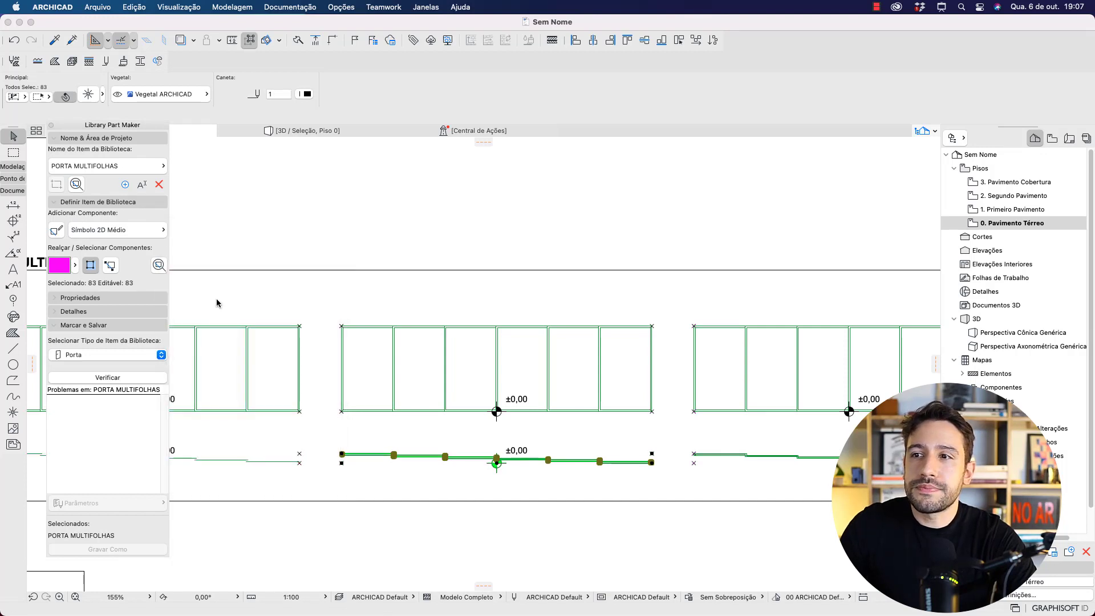
Step: Assign the last door model in the frame to Modelo 3D Completo and its 2D symbol to Símbolo 2D Completo
middle_drag(813, 444, 479, 427)
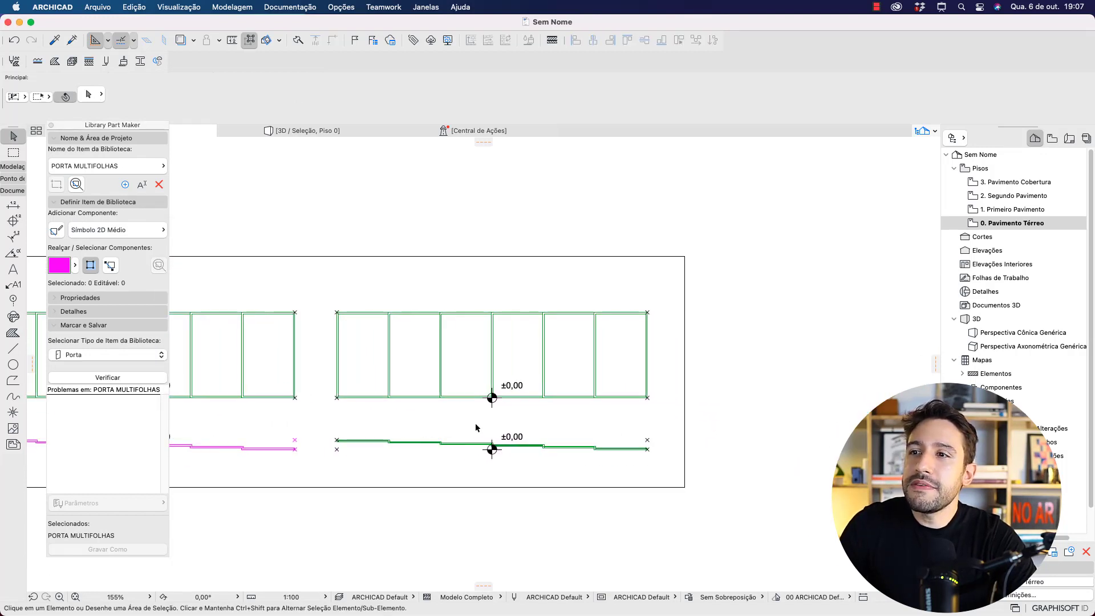
drag(320, 292, 656, 419)
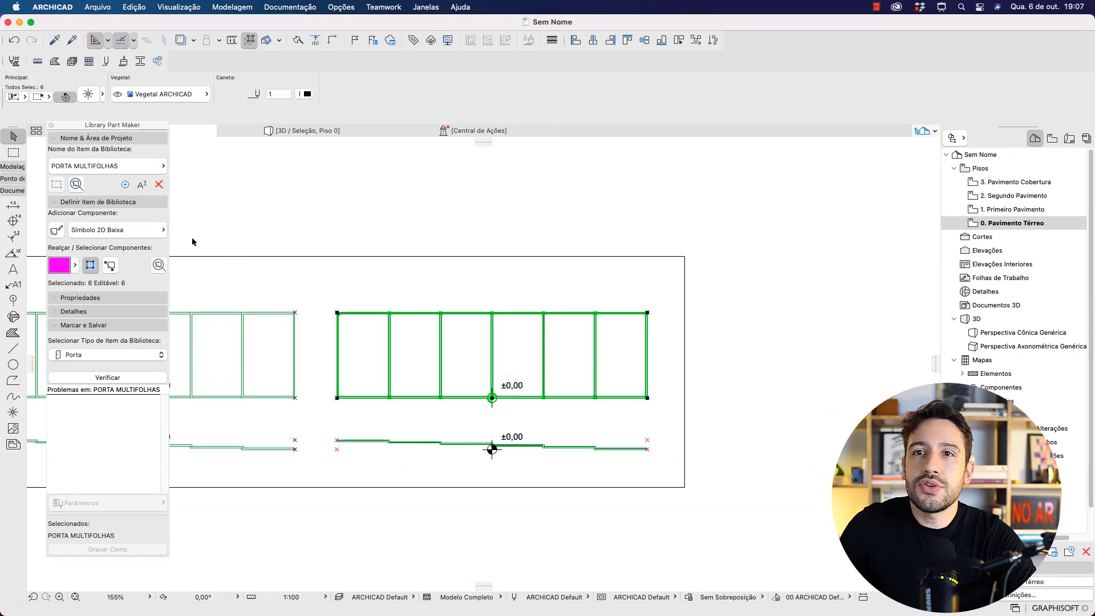
click(153, 230)
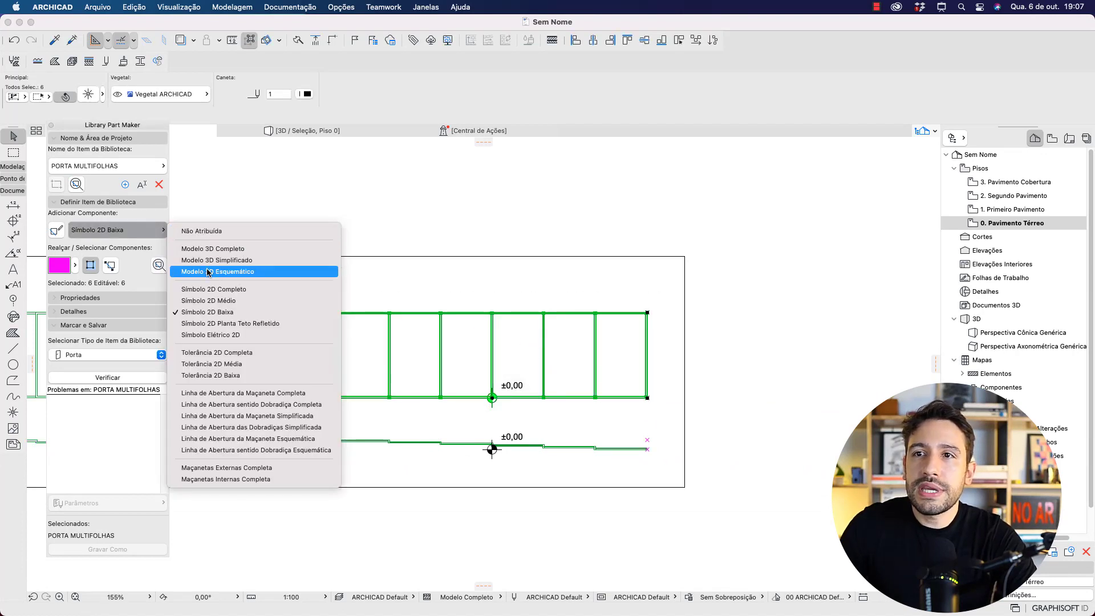
click(207, 249)
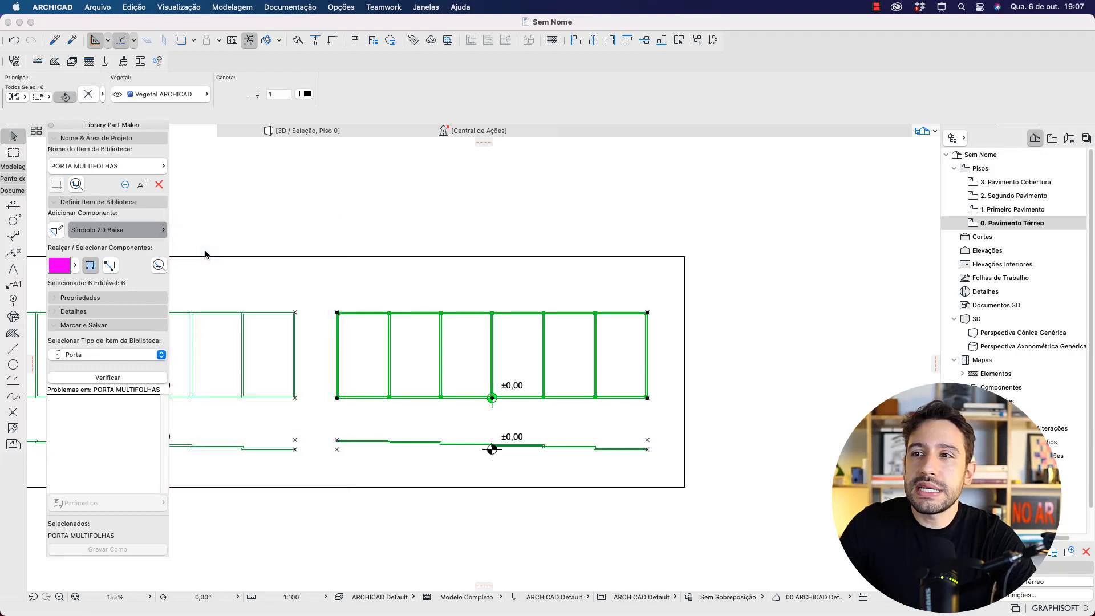
drag(321, 424, 658, 472)
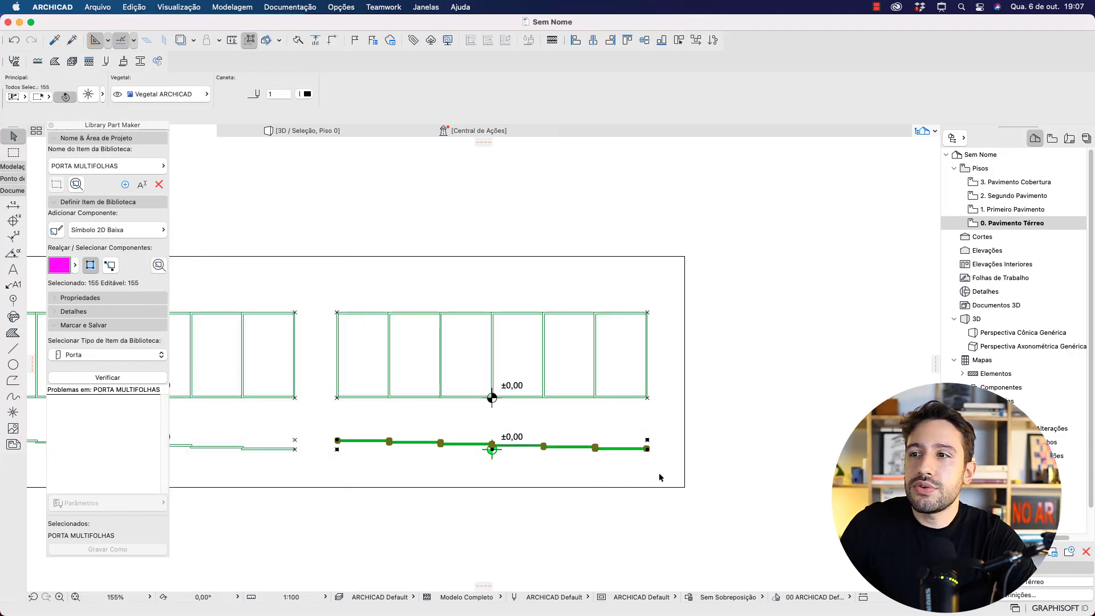
click(149, 233)
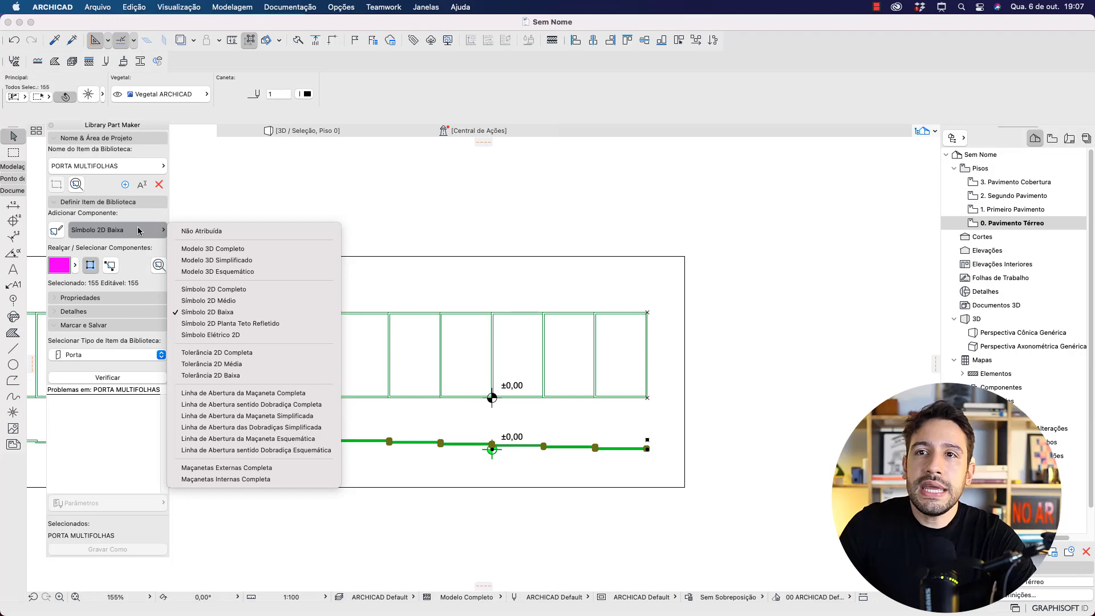
click(212, 290)
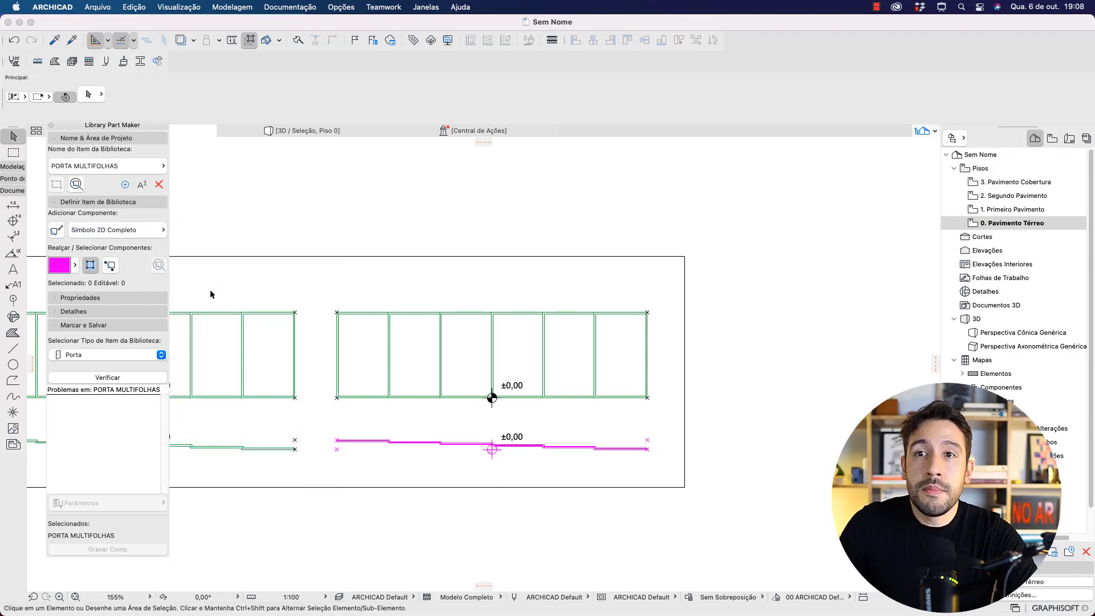
Step: Turn off component highlighting and set the properties to import from Esquema de Propriedade, with Parâmetros de Listagem ARCHICAD
click(93, 268)
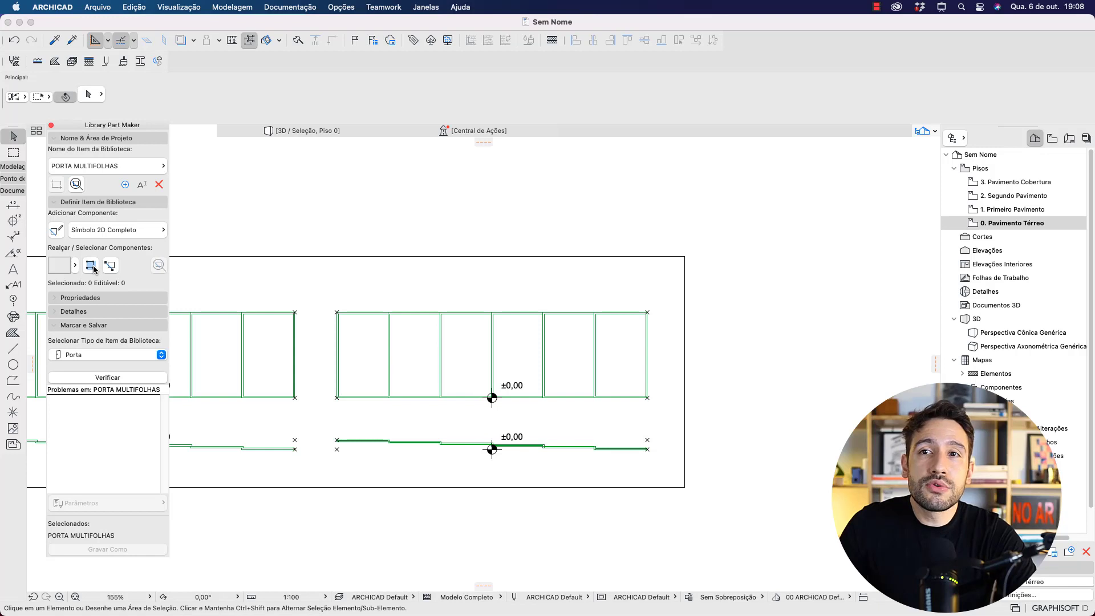
click(91, 301)
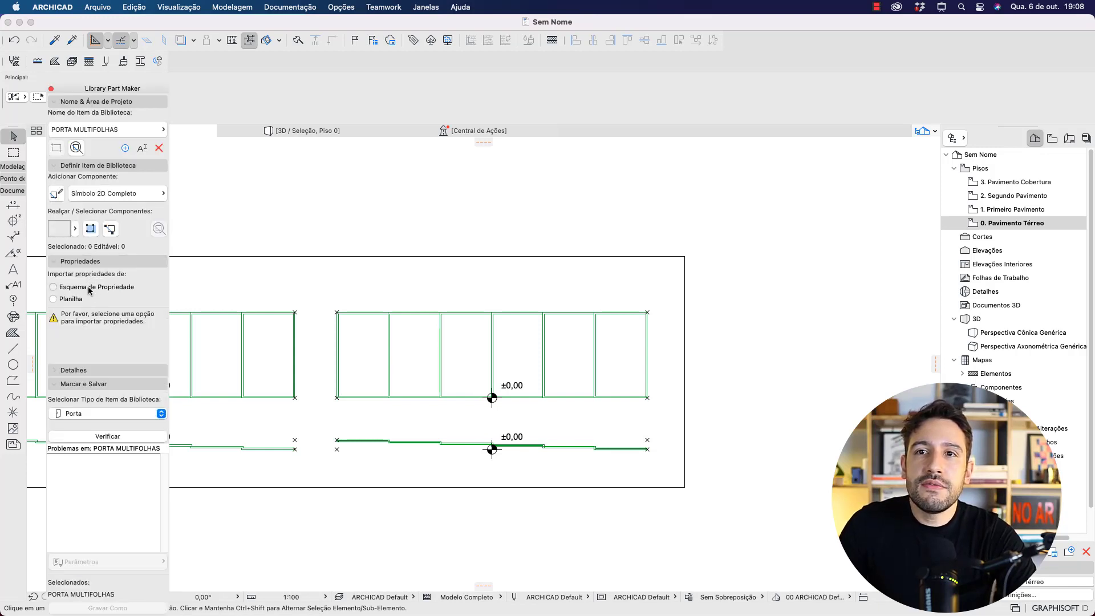
click(85, 289)
click(162, 327)
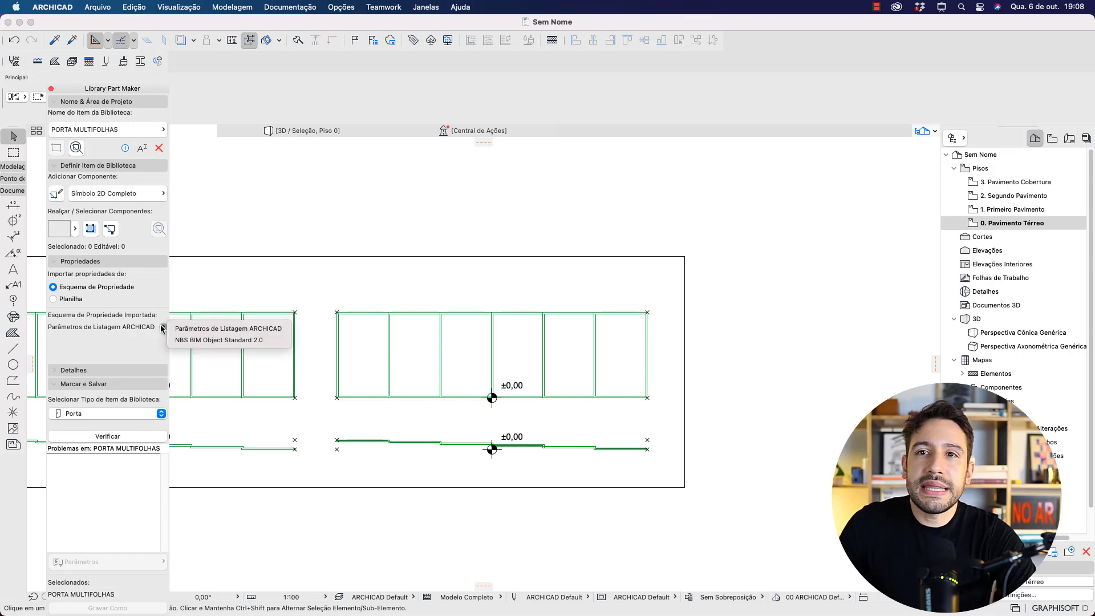
Step: Enter the author's name in the library part's details
click(75, 371)
drag(131, 396, 40, 398)
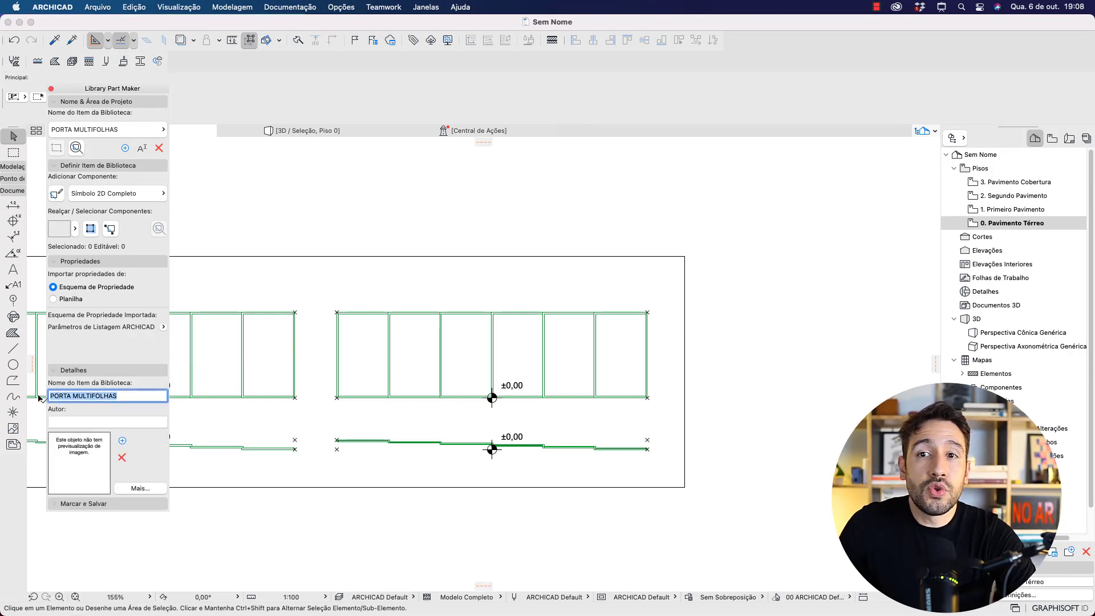
click(71, 422)
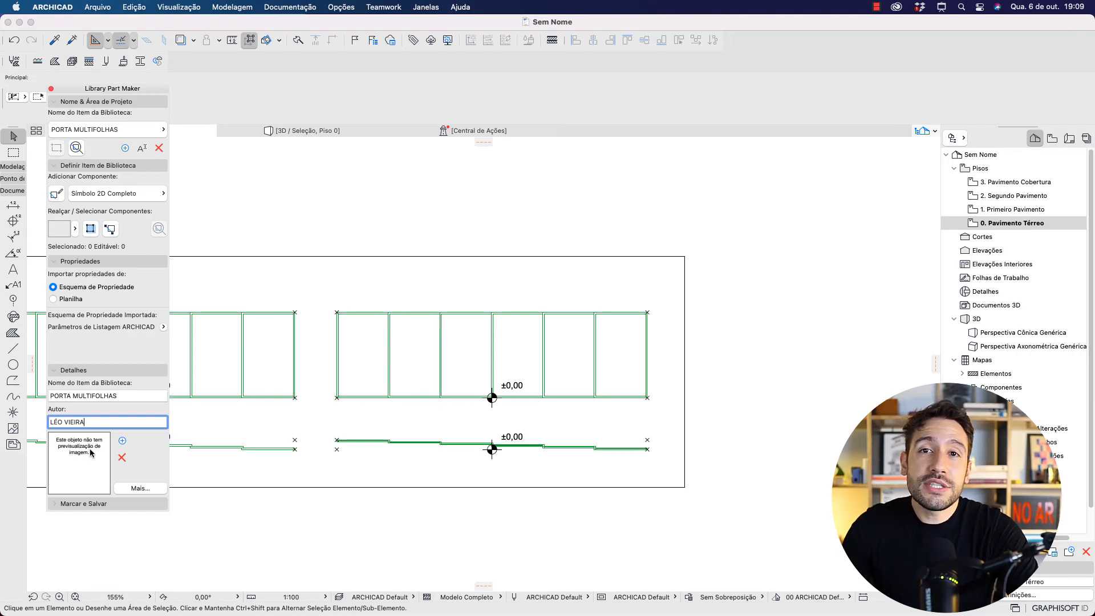
click(764, 497)
Step: Paste the copied six-leaf door into the empty area beside the PORTA MULTIFOLHAS frame
middle_drag(763, 497, 337, 457)
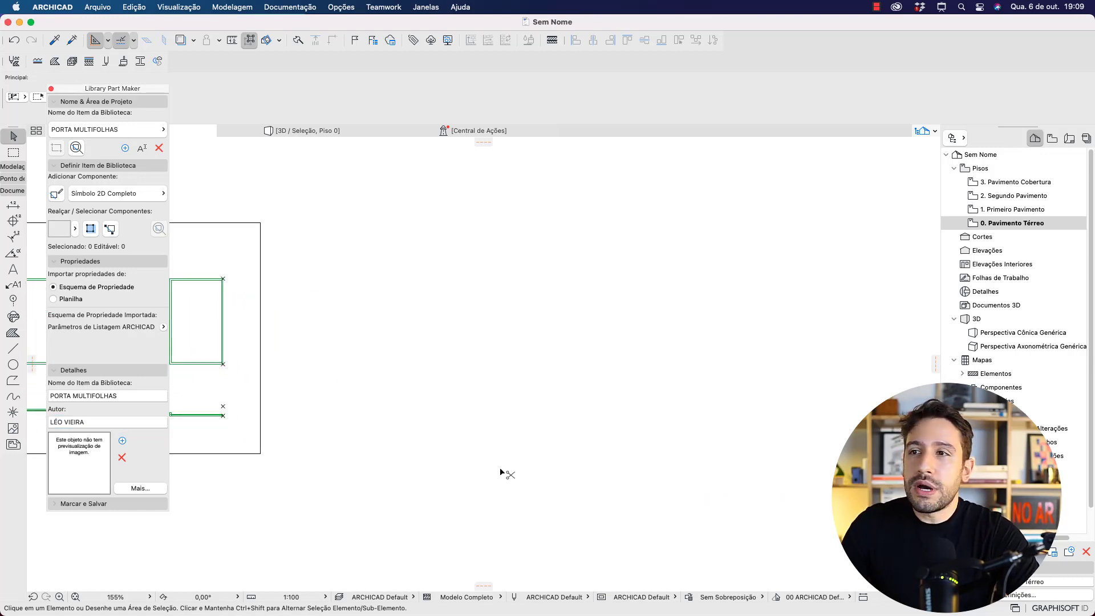
key(super+v)
click(611, 293)
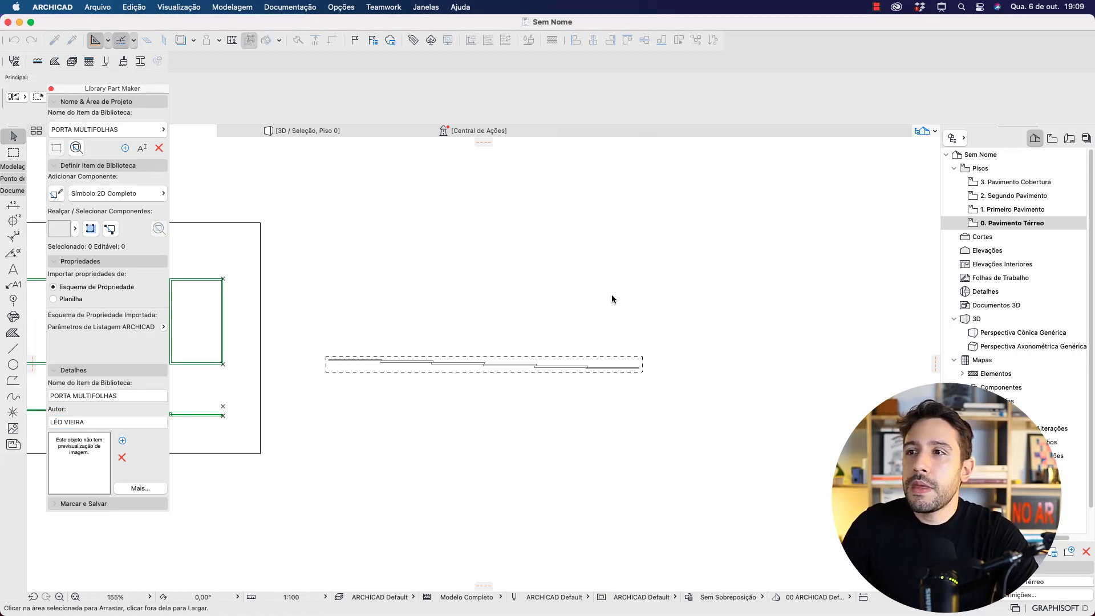
click(521, 405)
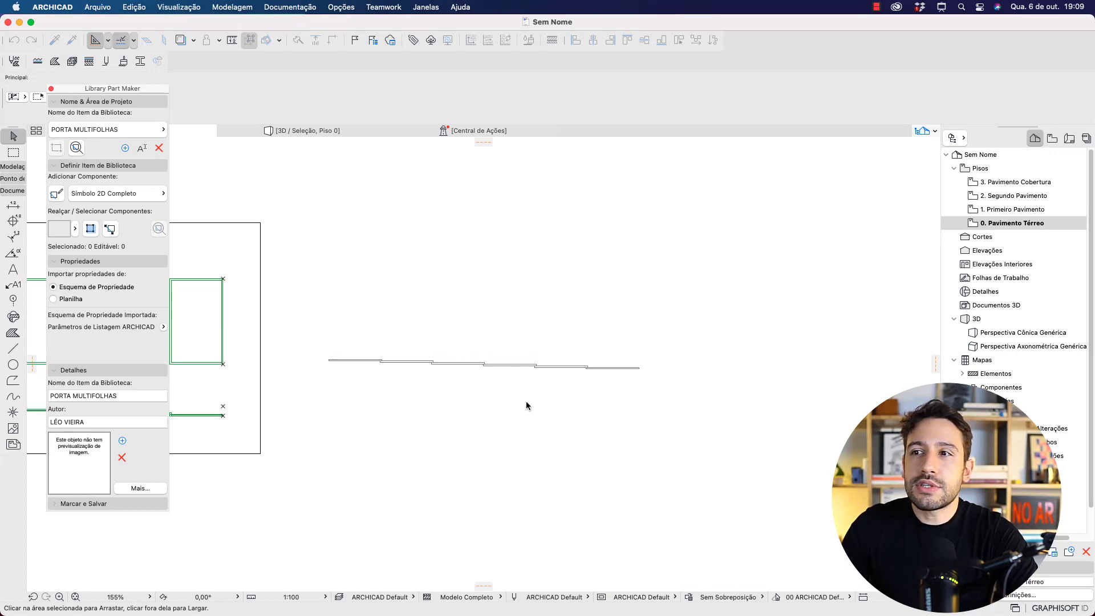
Step: Show only the pasted door in 3D from an angled front perspective and capture a screenshot of the whole door
drag(659, 408, 303, 333)
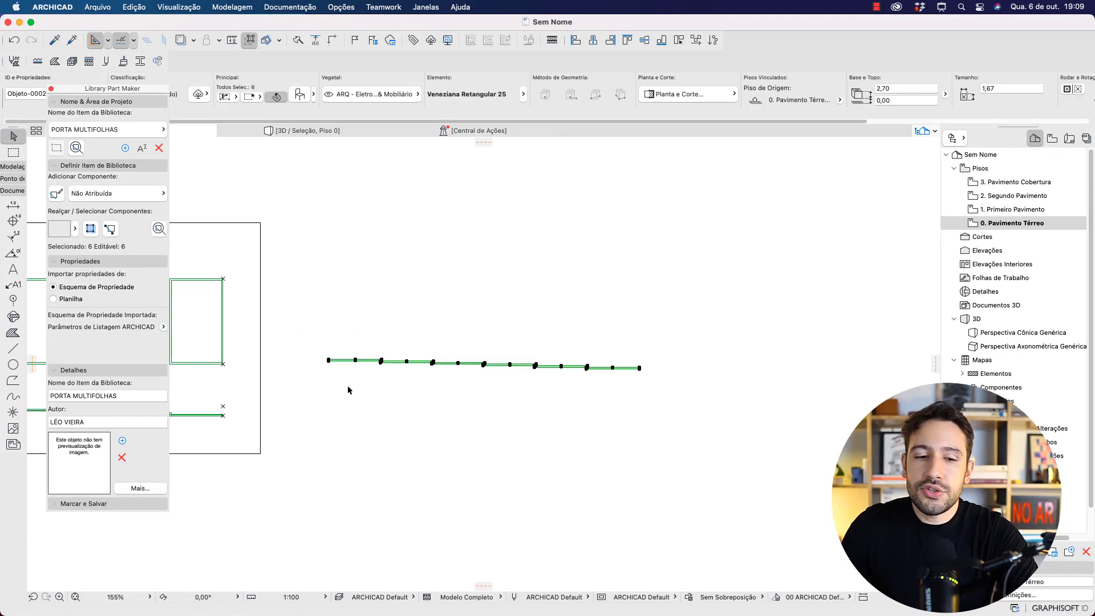
key(F5)
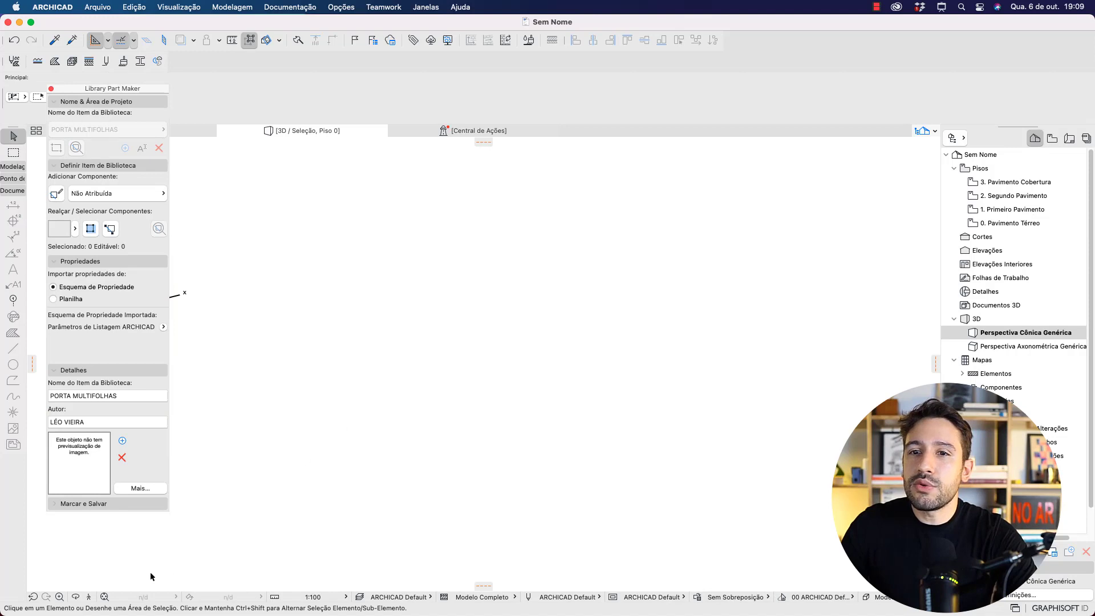
click(104, 596)
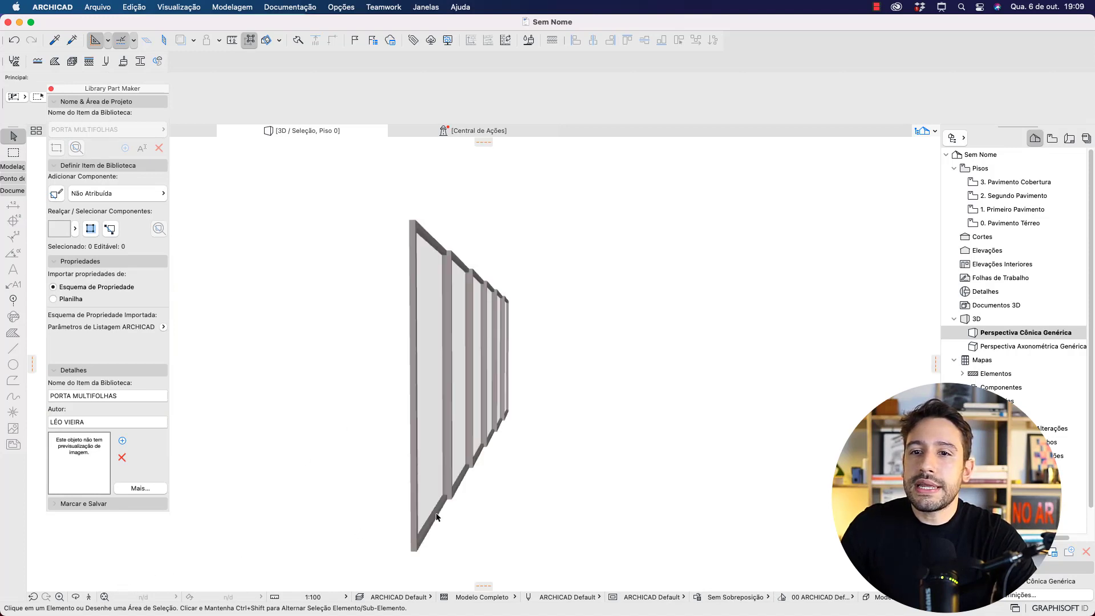
shift+middle_drag(574, 467, 478, 512)
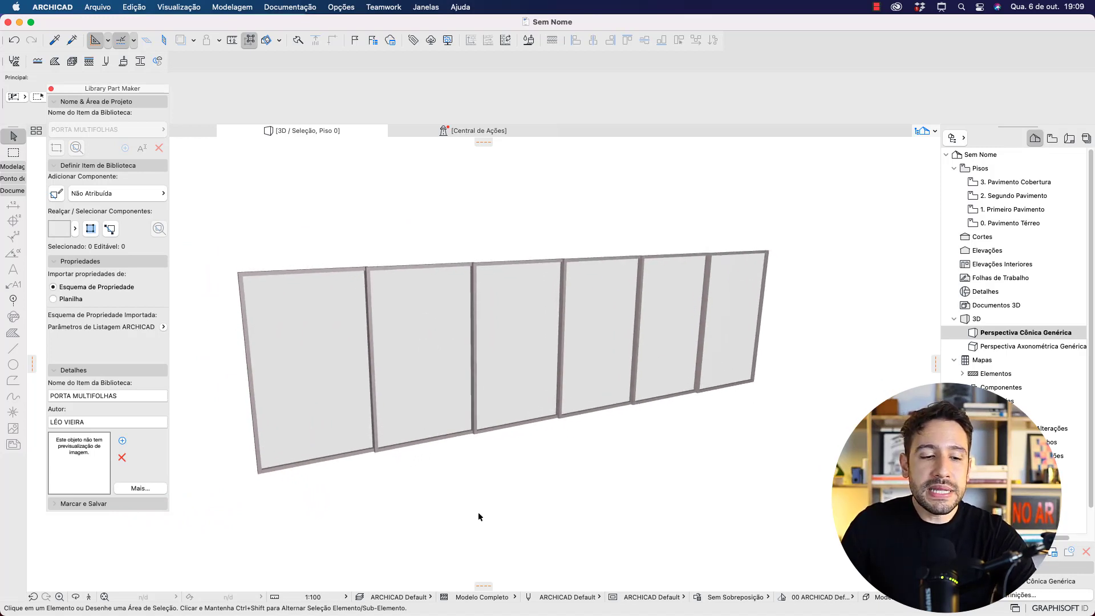
drag(202, 201, 799, 508)
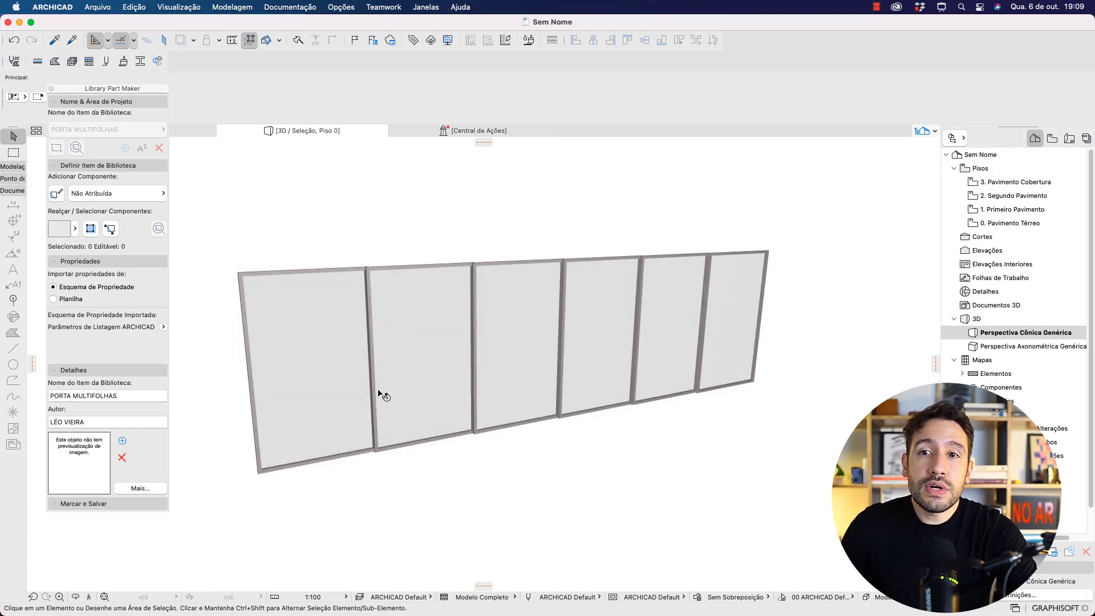
Step: Load the screenshot Captura de Tela 2021-10-06 às 19.09.37 from the Mesa folder as the library part's preview image
click(122, 440)
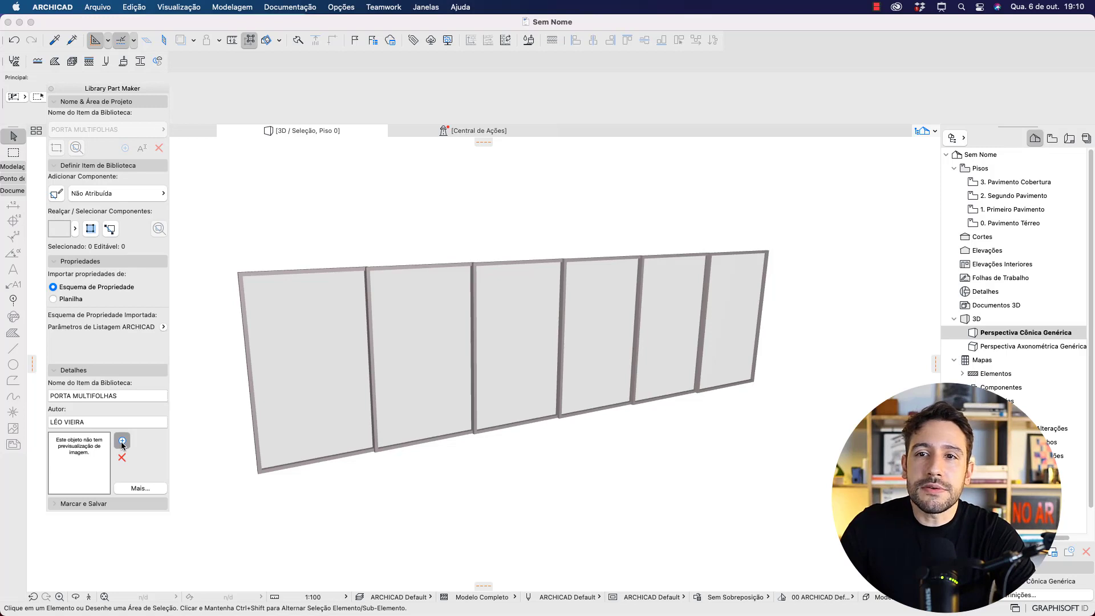
click(172, 186)
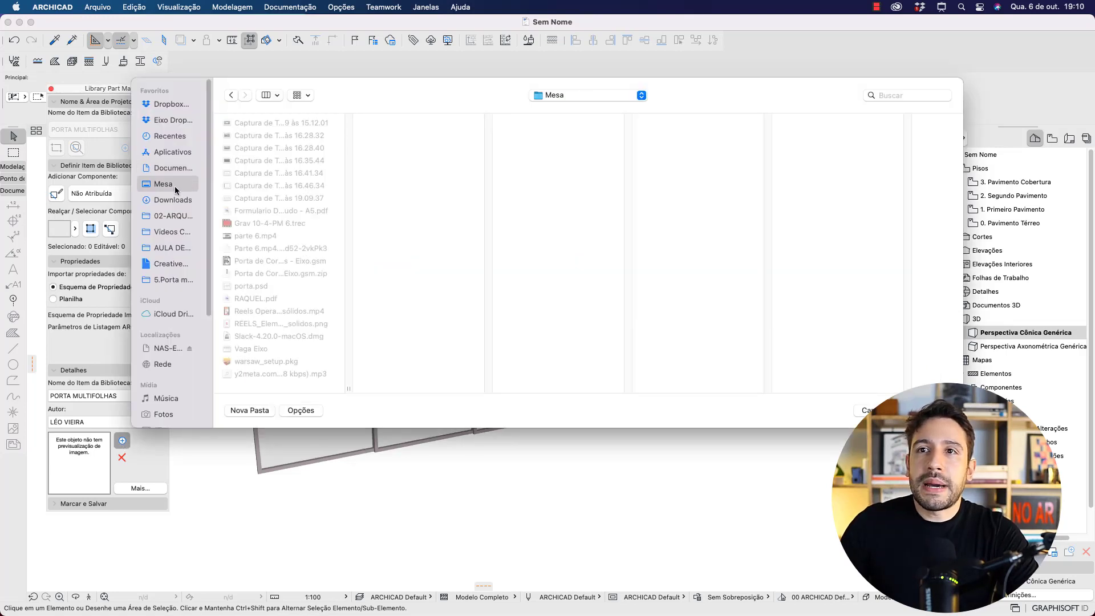
click(257, 199)
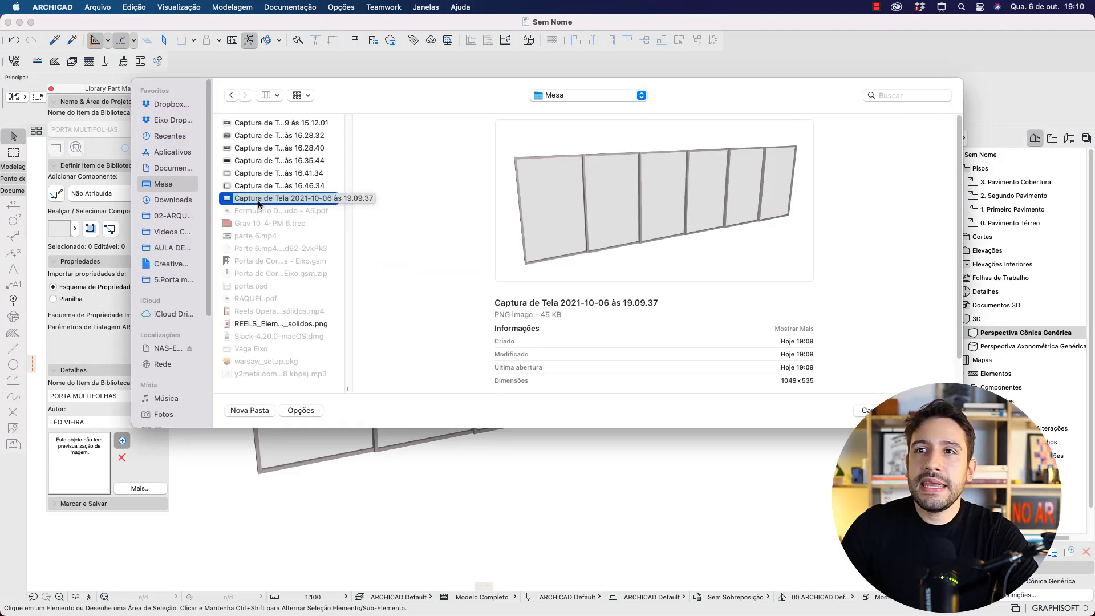
click(932, 410)
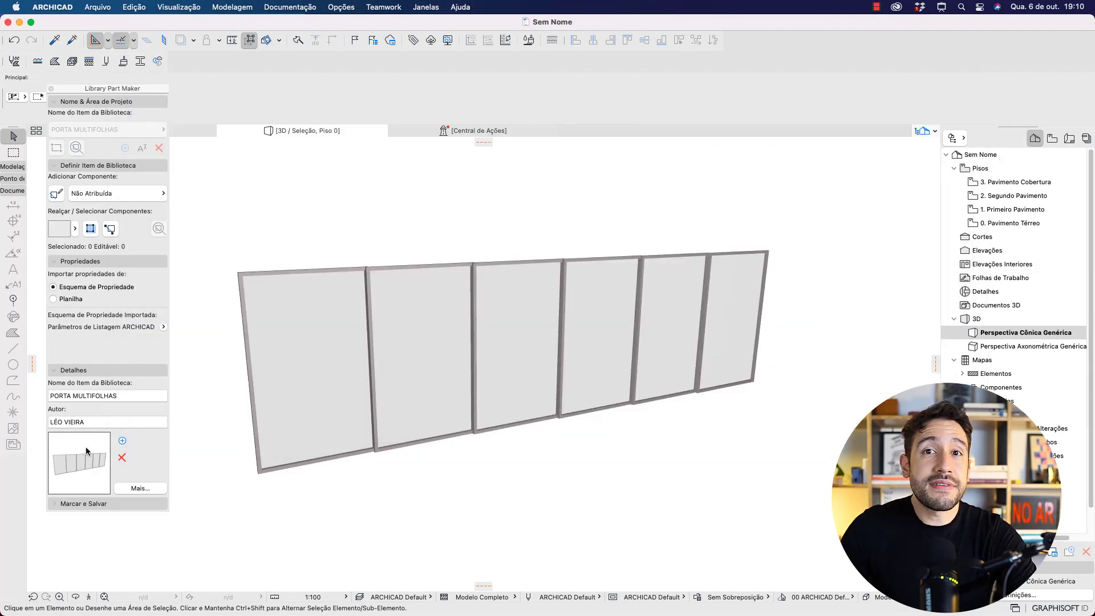
Step: Delete the temporary six-leaf door from the 3D view and return to the floor plan
drag(772, 505, 318, 230)
key(Delete)
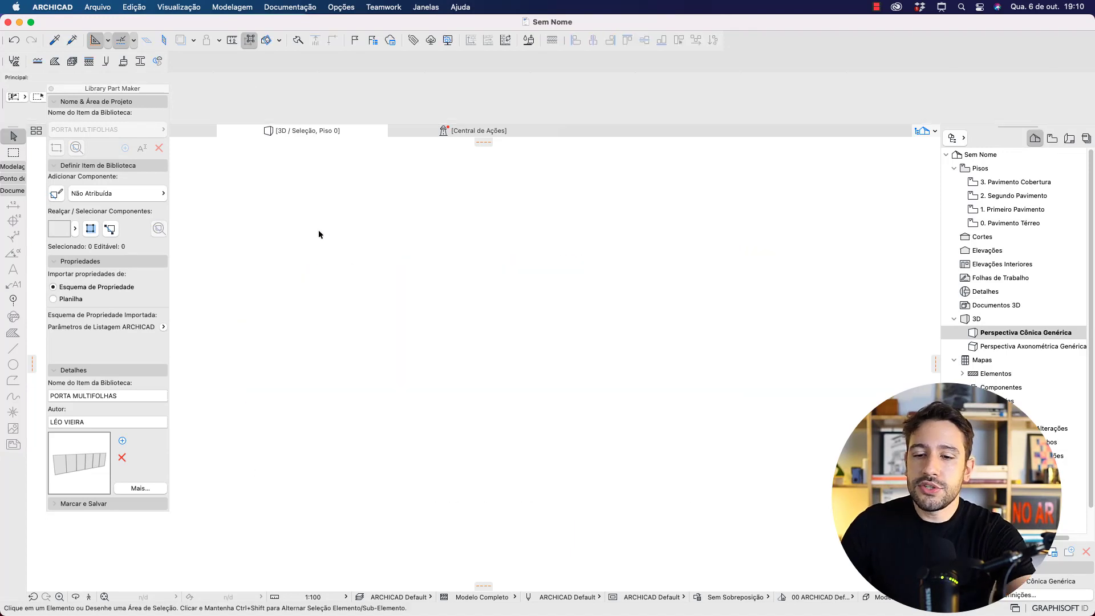
key(F2)
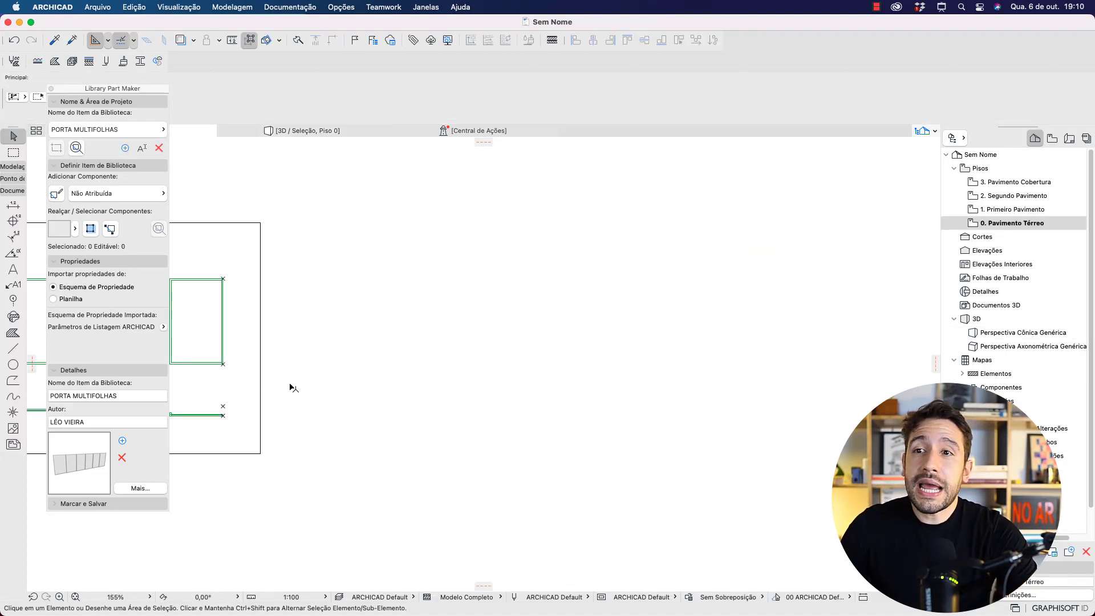
Step: Open the Marcar e Salvar settings for the PORTA MULTIFOLHAS library part
middle_drag(738, 428, 858, 416)
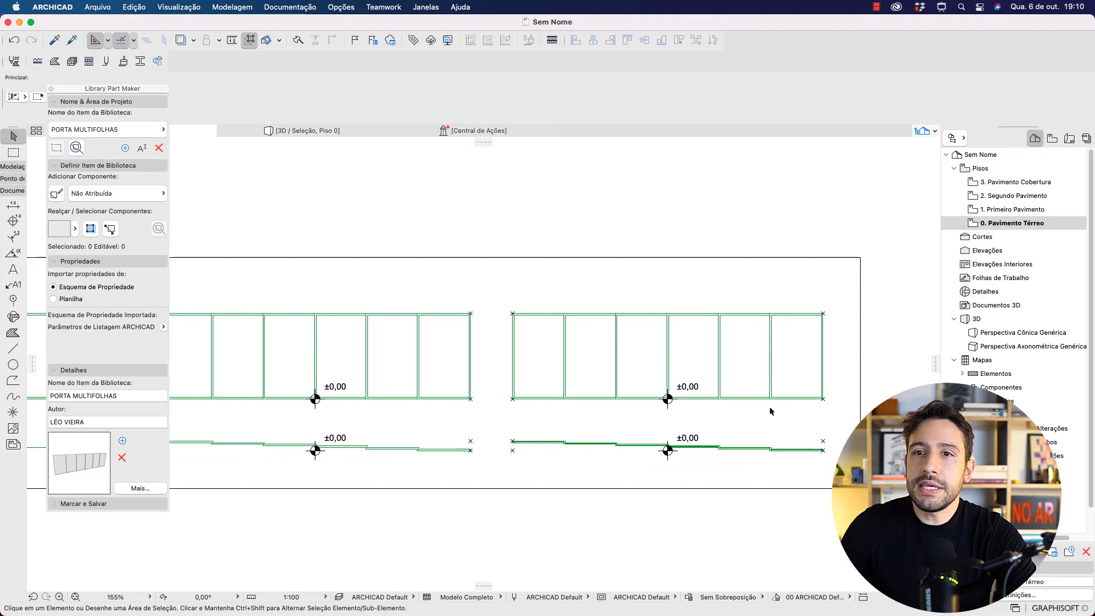
click(93, 504)
click(93, 503)
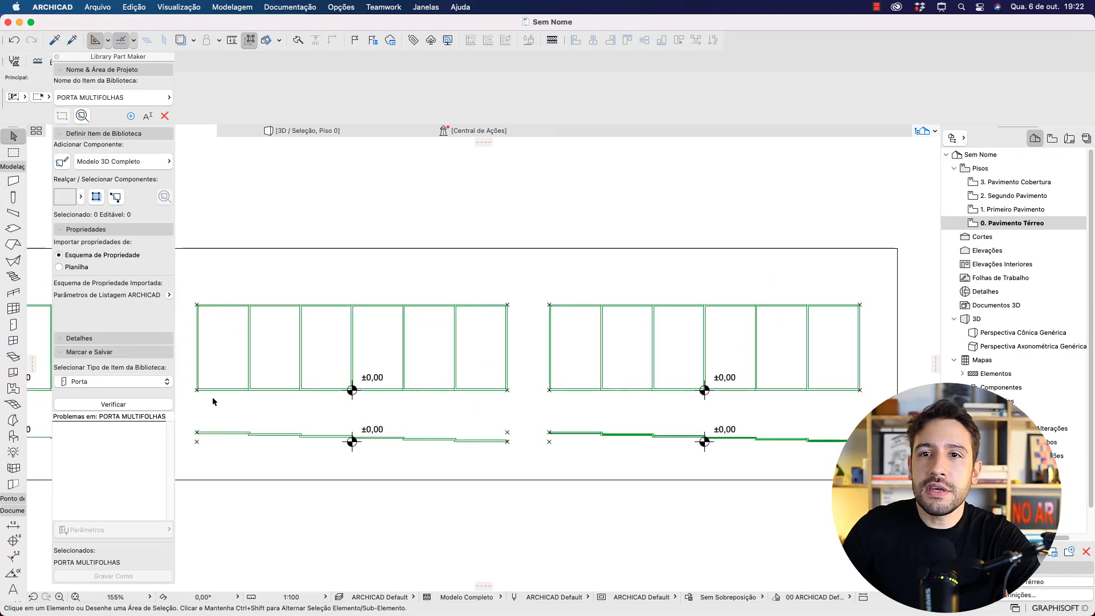
Step: Verify PORTA MULTIFOLHAS as a Porta library item and save it under that name in Biblioteca Interna
click(142, 384)
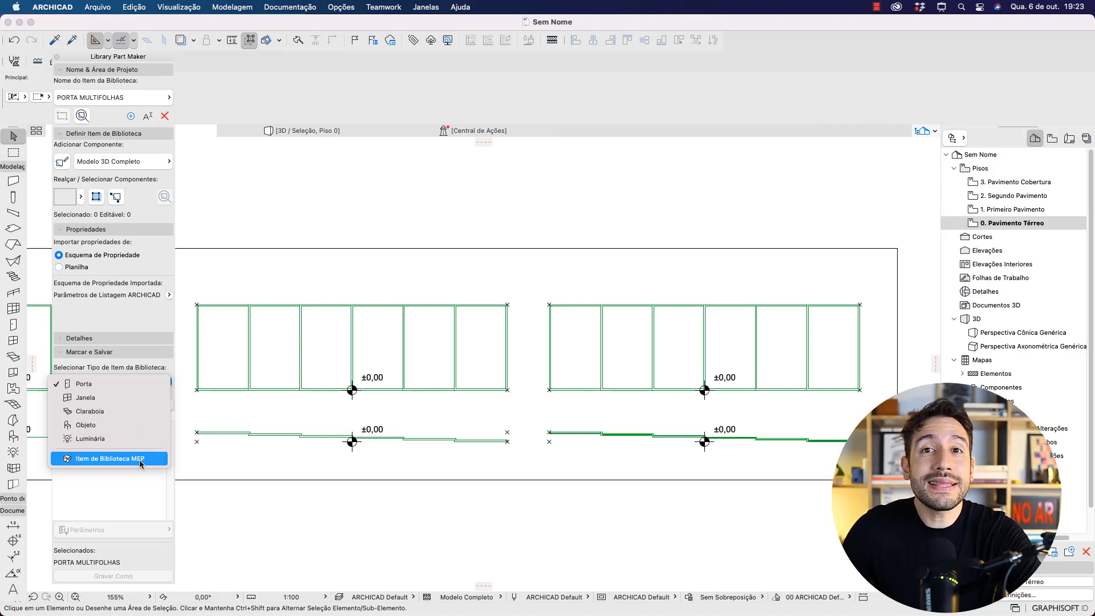
click(143, 484)
click(105, 384)
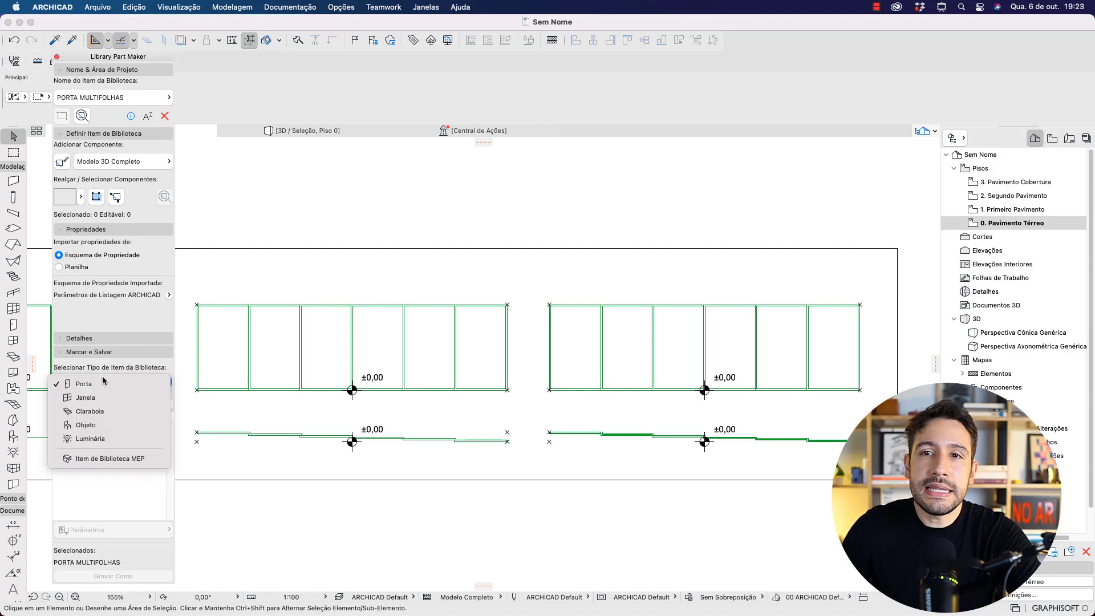
click(109, 385)
click(116, 405)
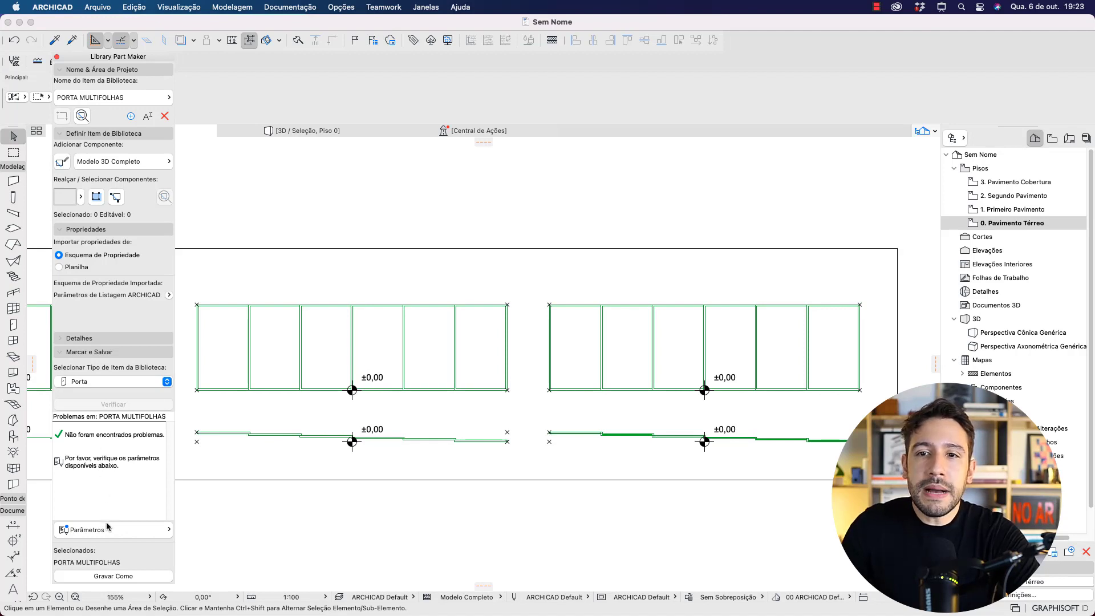
click(114, 577)
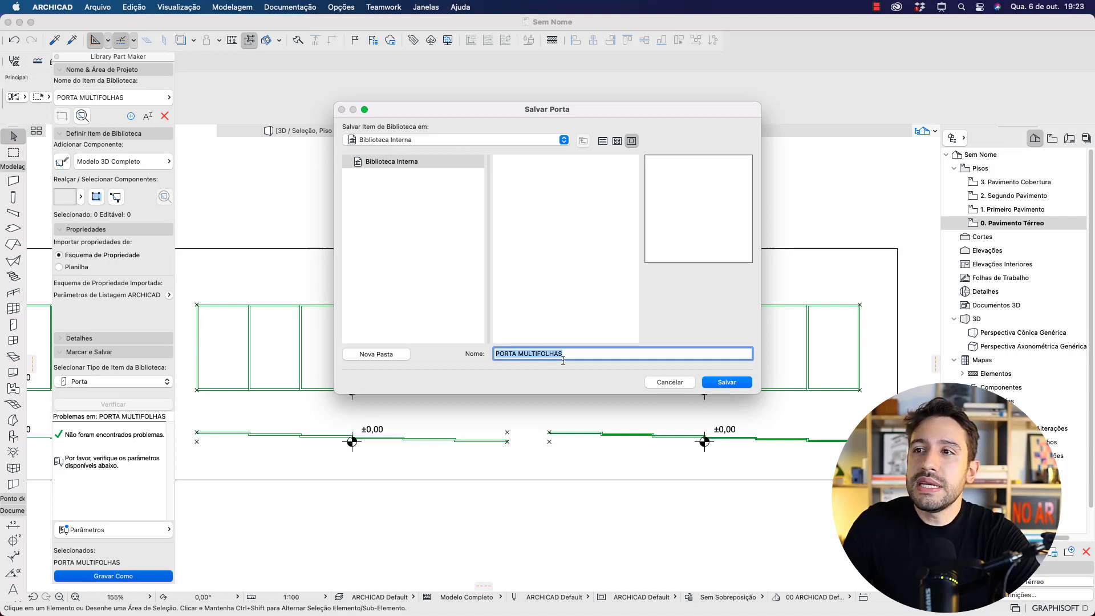
click(719, 386)
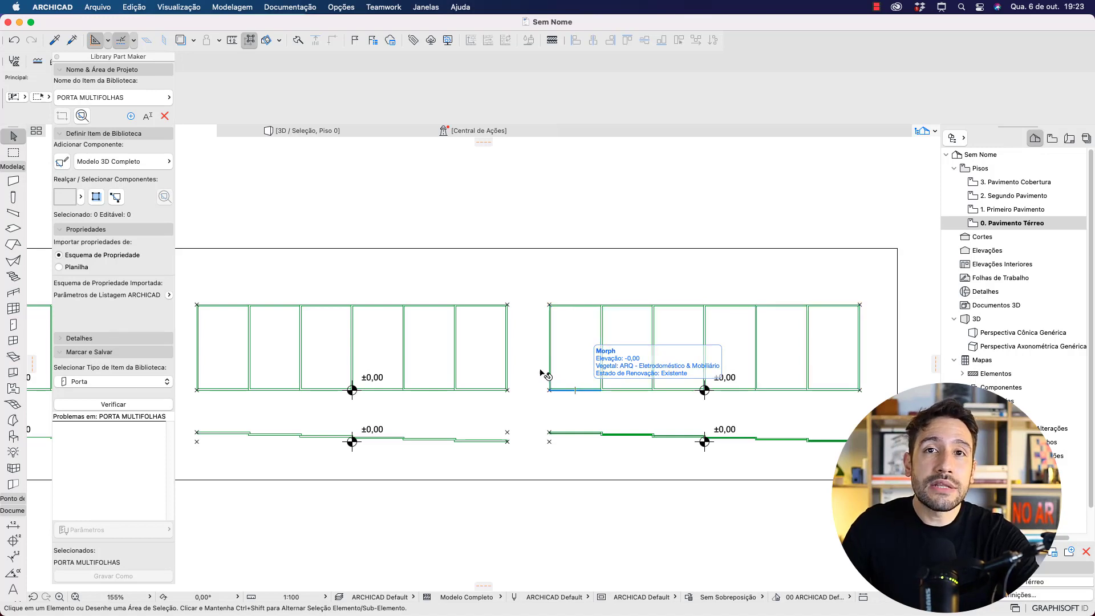
Step: Open the library manager and select the PORTA MULTIFOLHAS door in the Biblioteca Interna
click(97, 7)
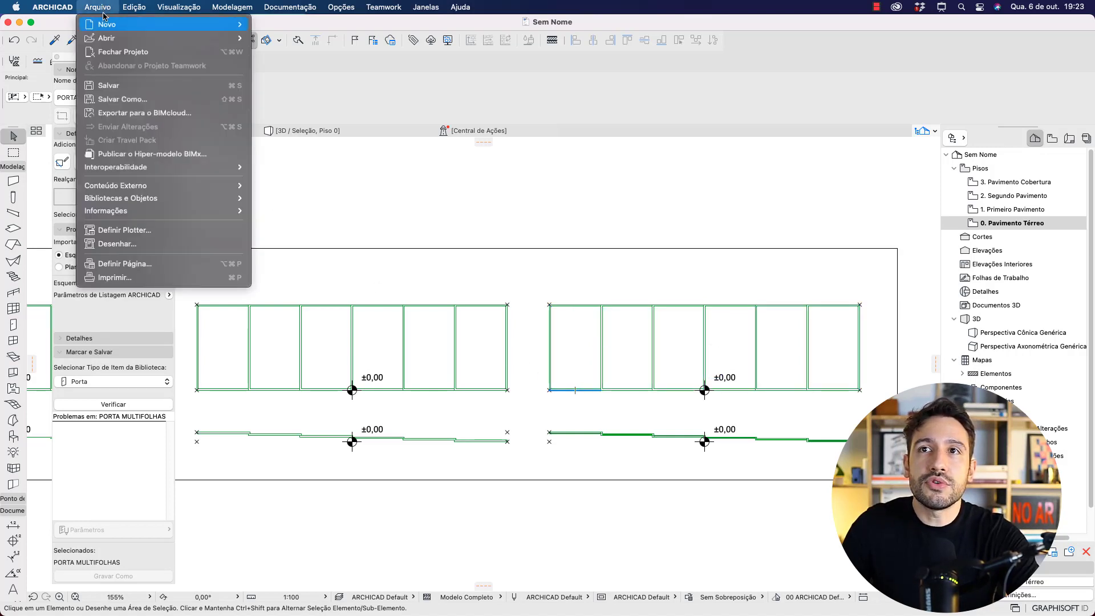
mouse_move(126, 198)
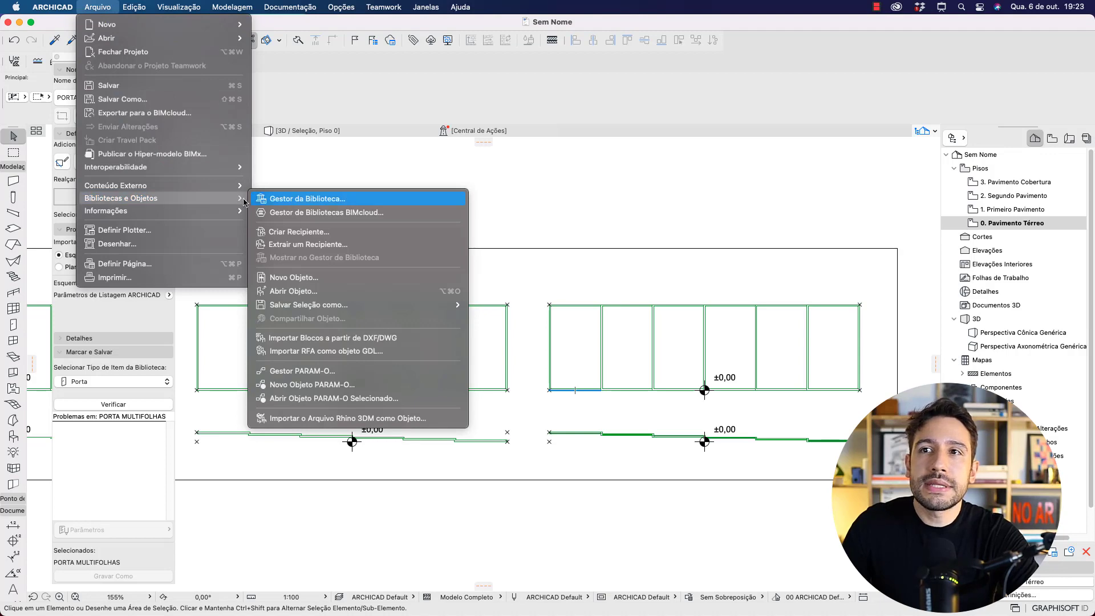
click(286, 199)
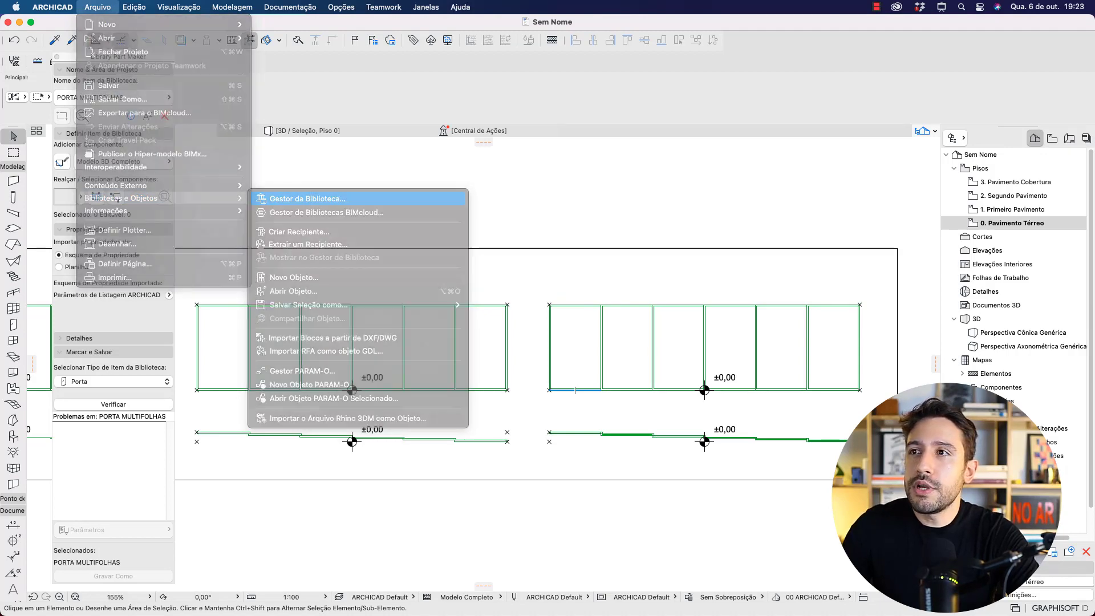
click(587, 95)
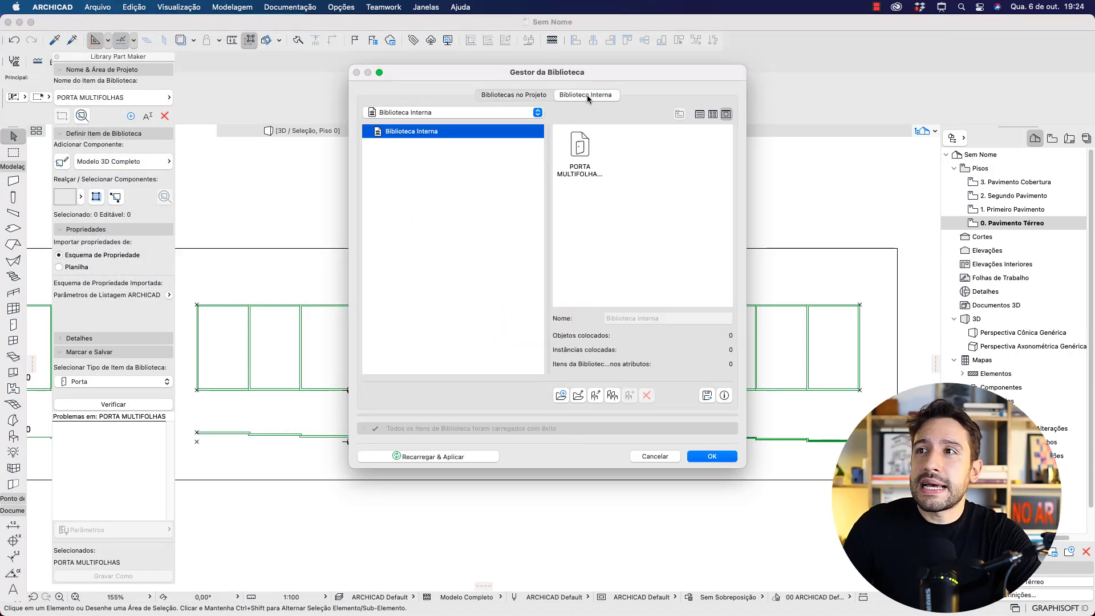
click(584, 143)
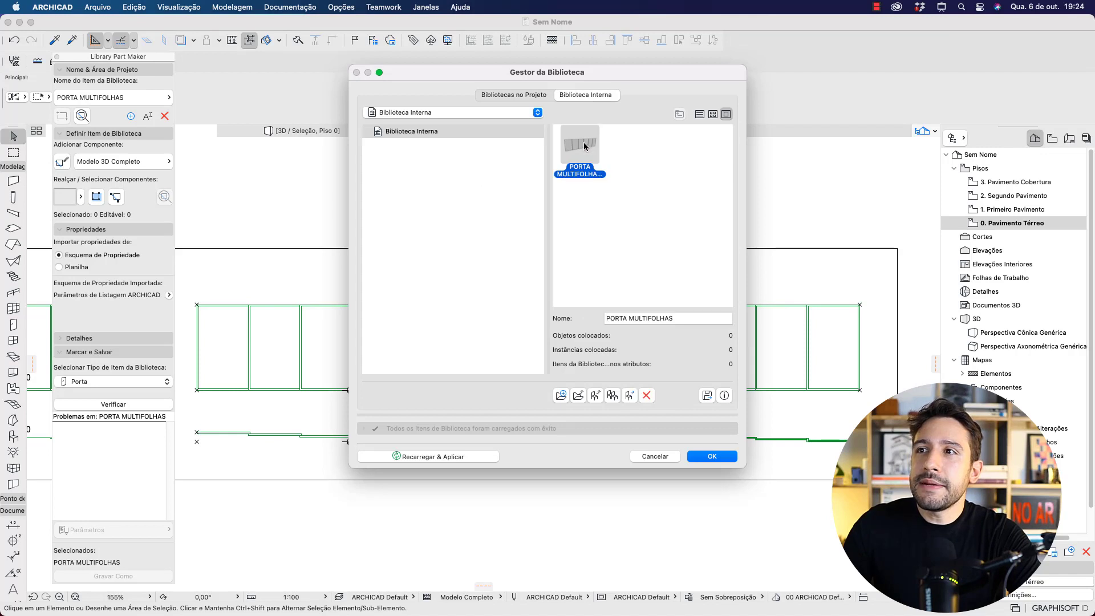
Step: Export PORTA MULTIFOLHAS into a new folder named BIBLIOTECA EXTERNA inside the Mesa folder, then close the library manager
click(706, 395)
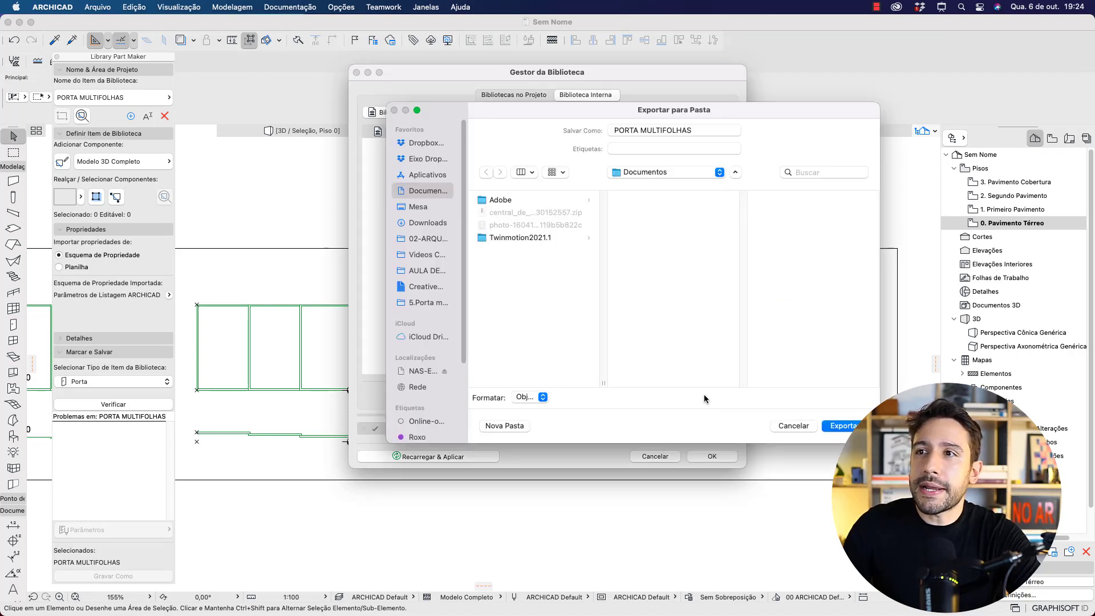
click(437, 209)
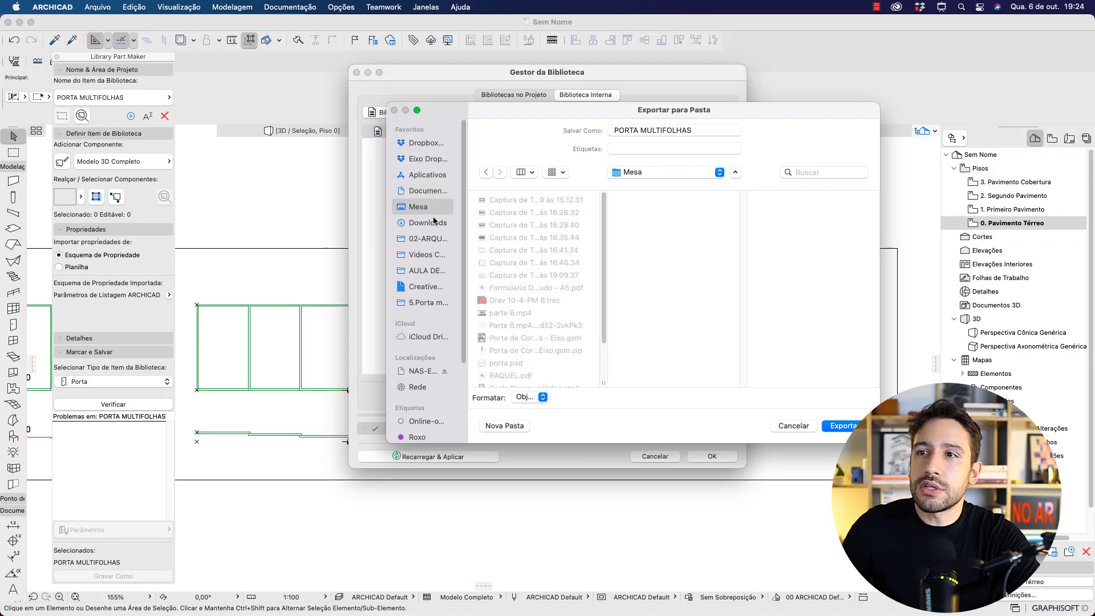
click(498, 426)
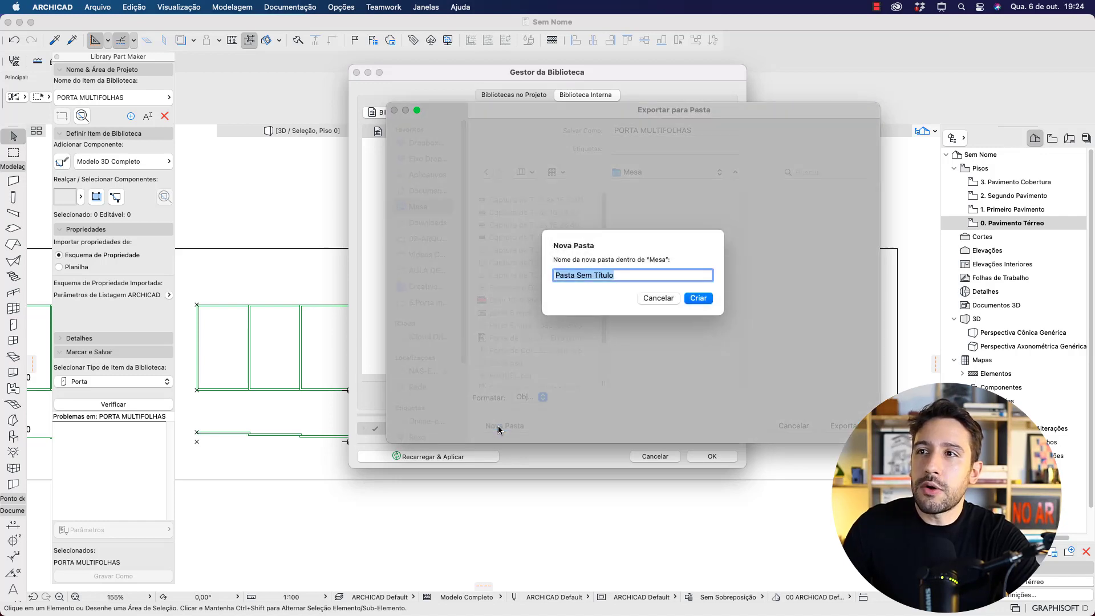
text(B)
text(lBLIOTECA EXTER)
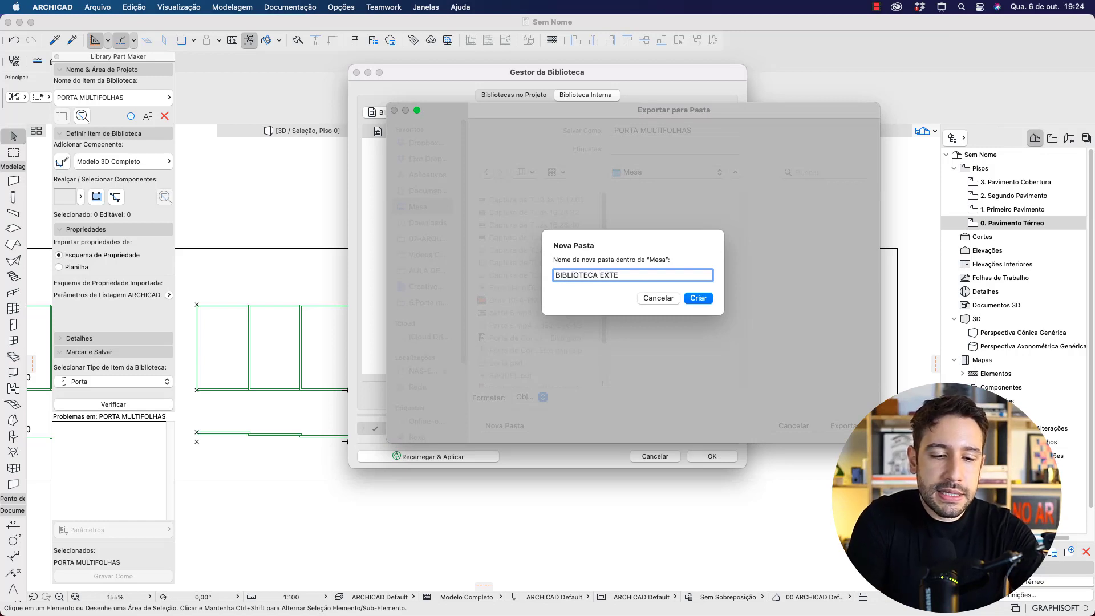
text(NA)
key(Return)
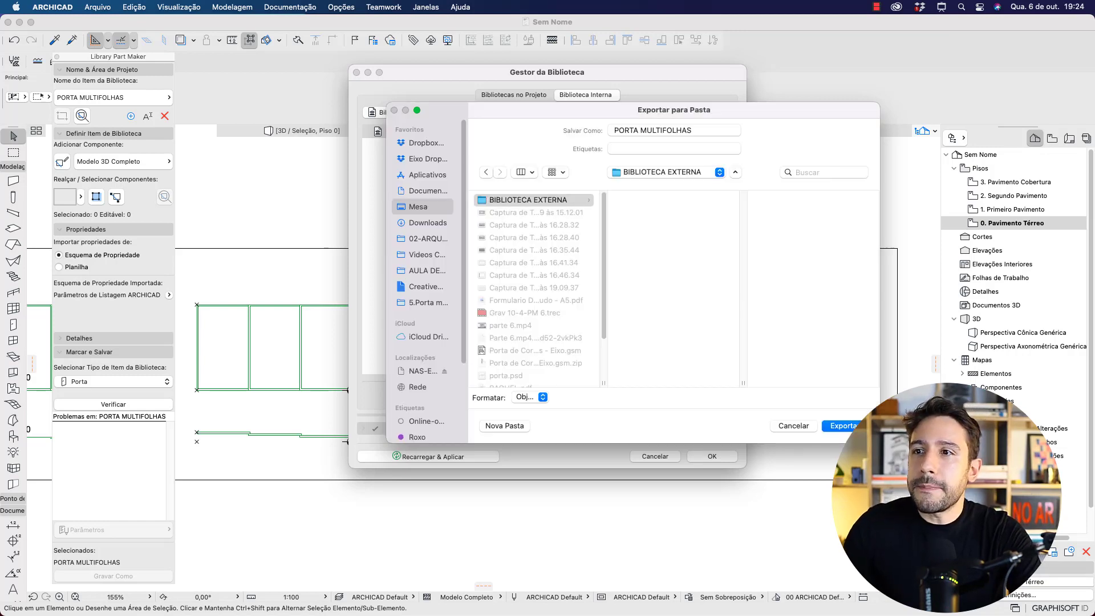
click(840, 426)
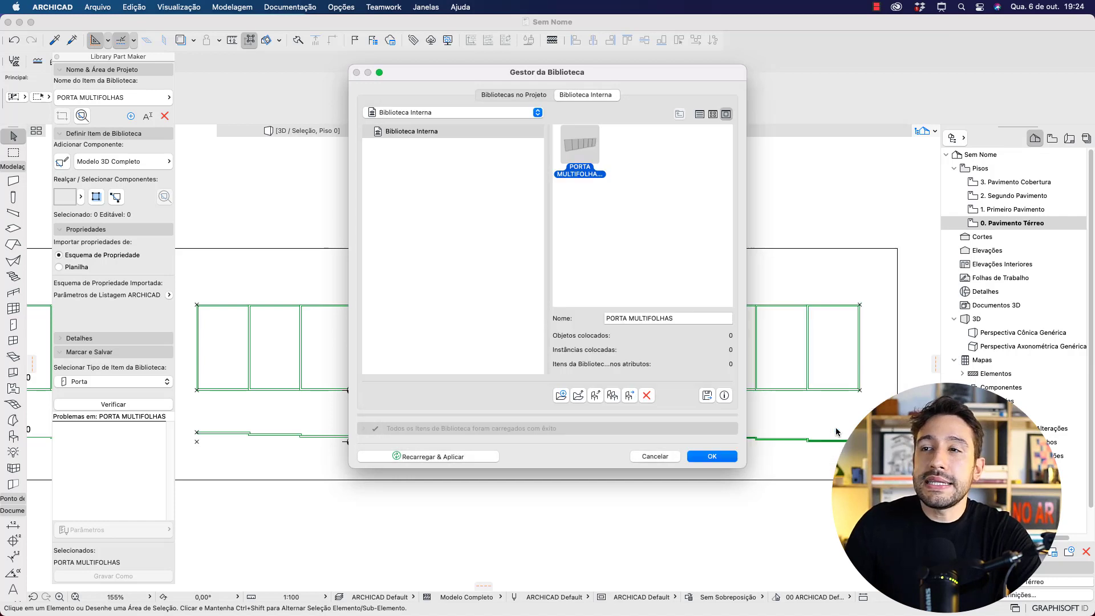
click(722, 456)
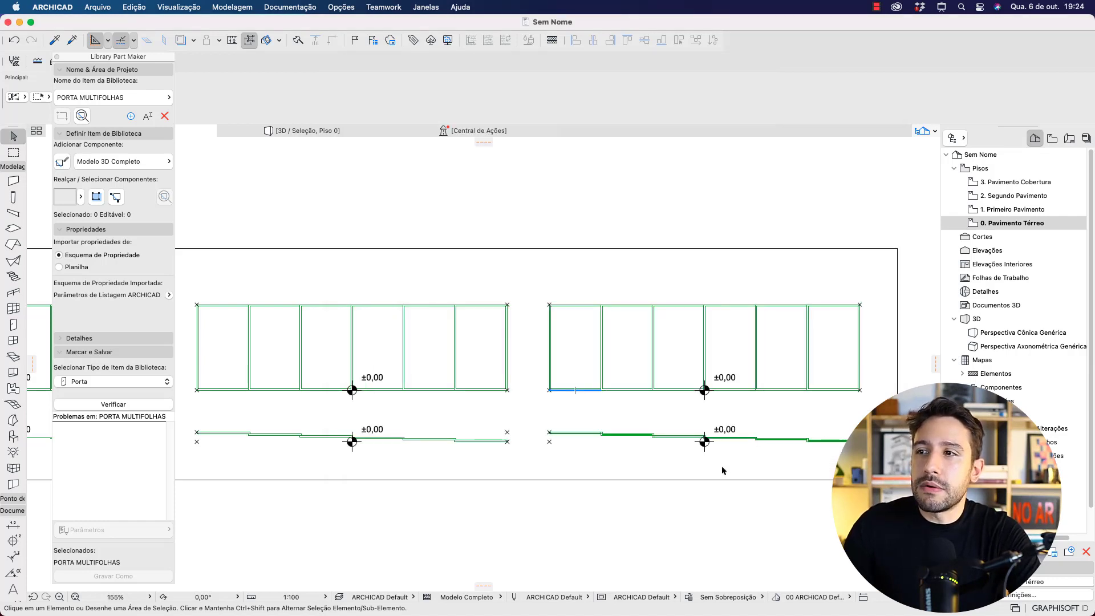
Step: Switch to the Porta multifolhas.pln project and add the BIBLIOTECA EXTERNA folder from Mesa to its loaded libraries
mouse_move(11, 228)
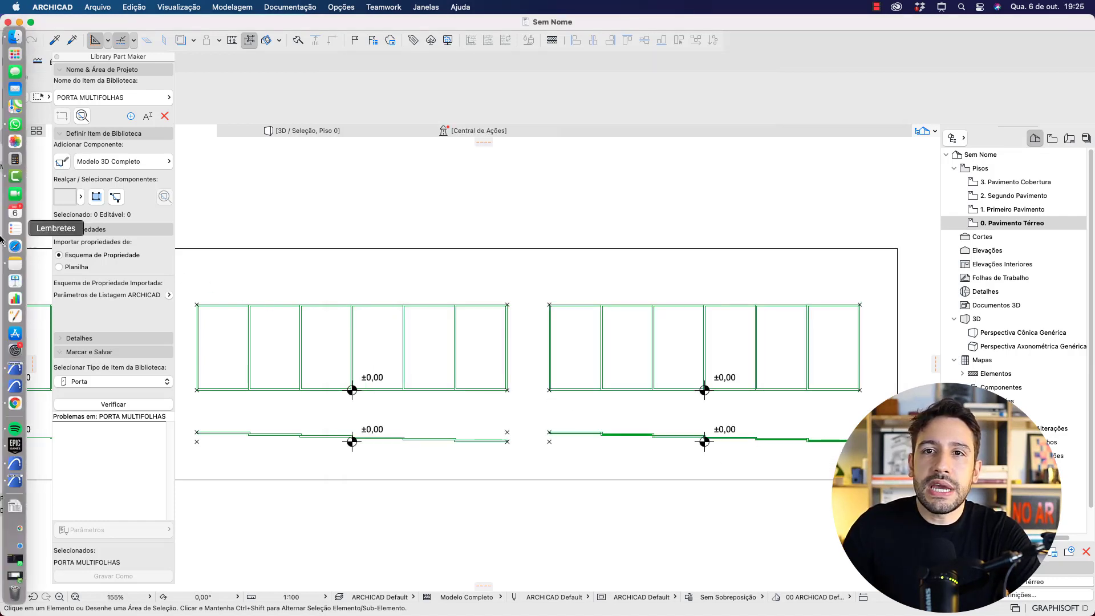
click(16, 368)
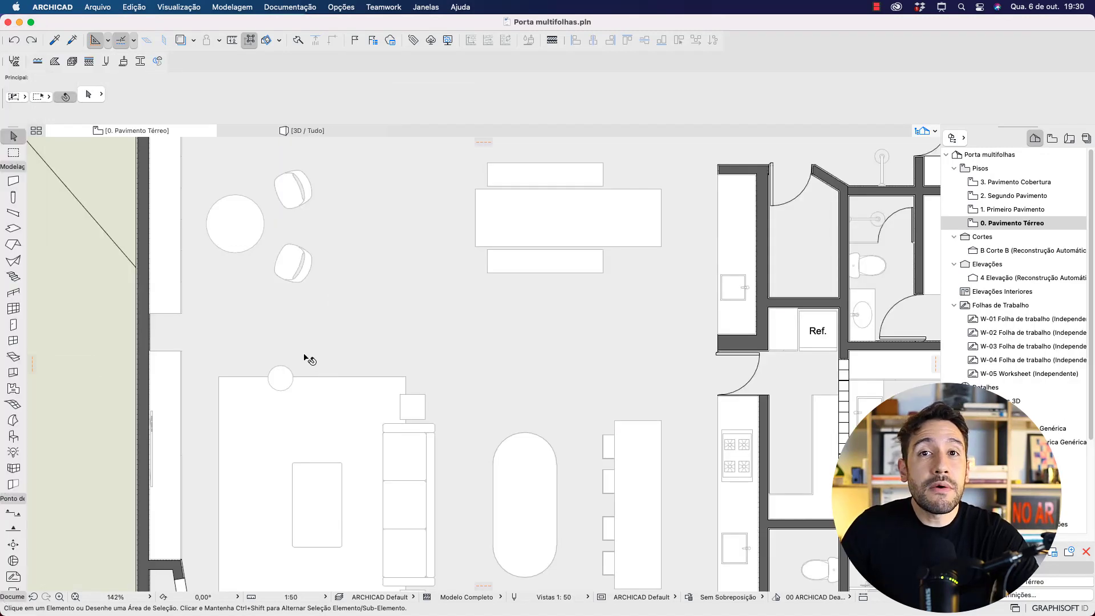
click(103, 8)
mouse_move(121, 198)
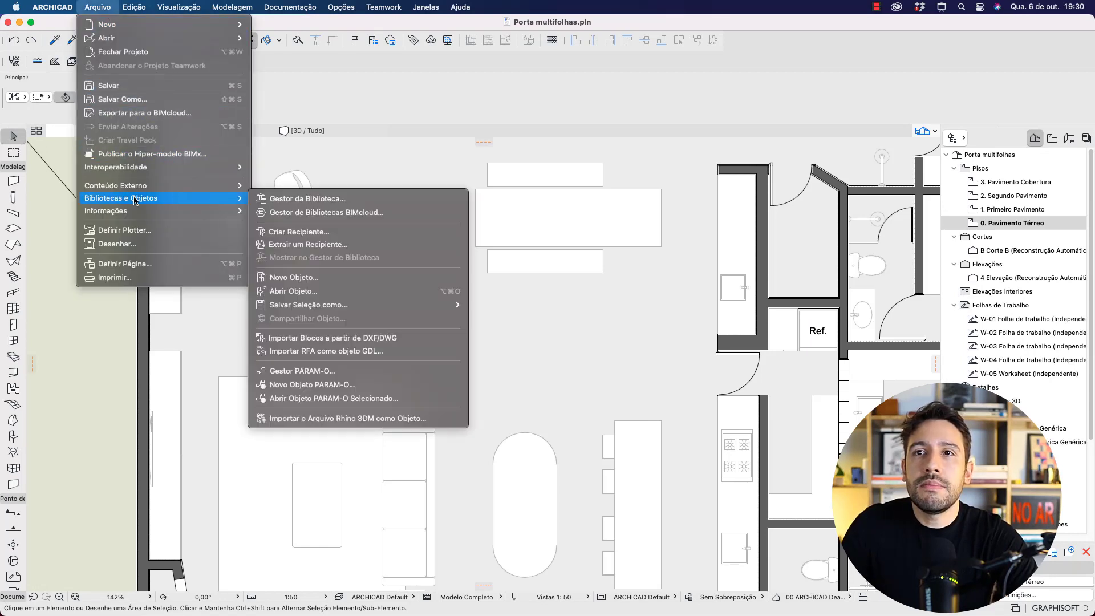
click(290, 202)
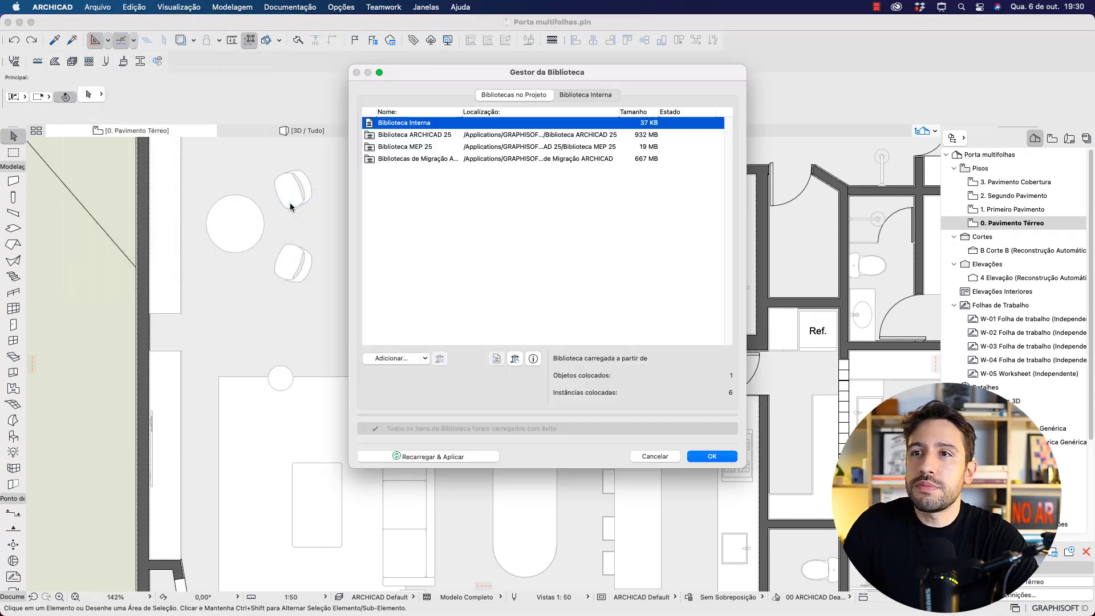
click(389, 359)
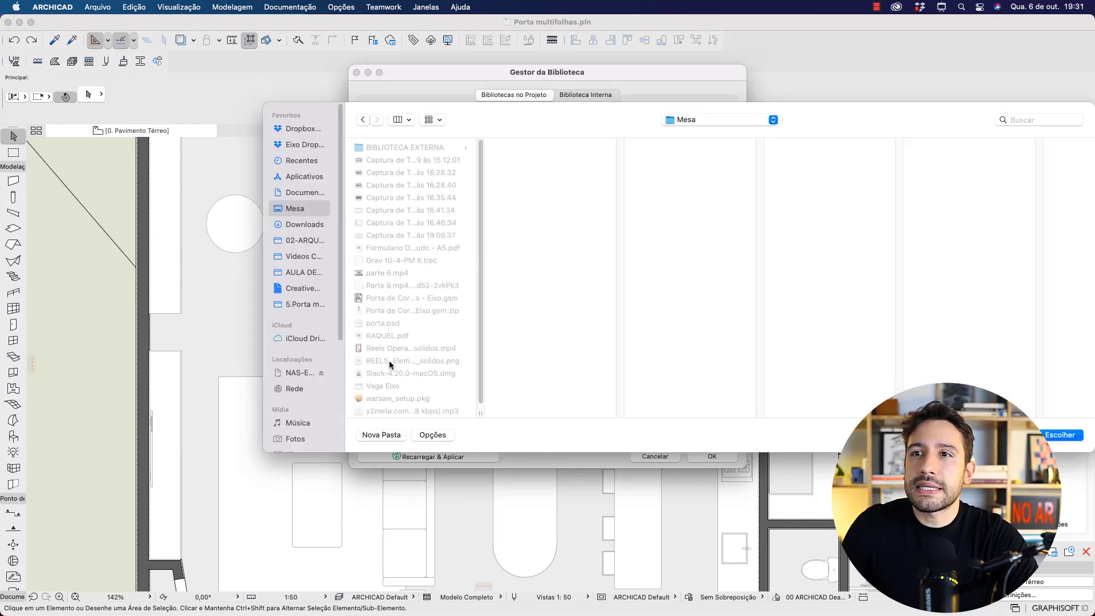
click(442, 150)
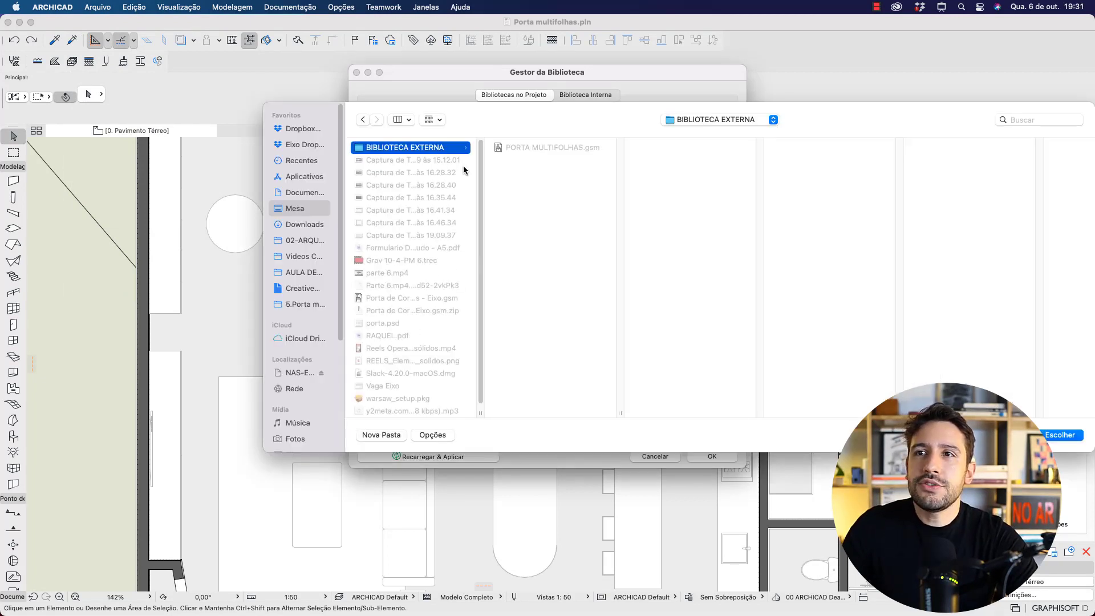
click(1045, 435)
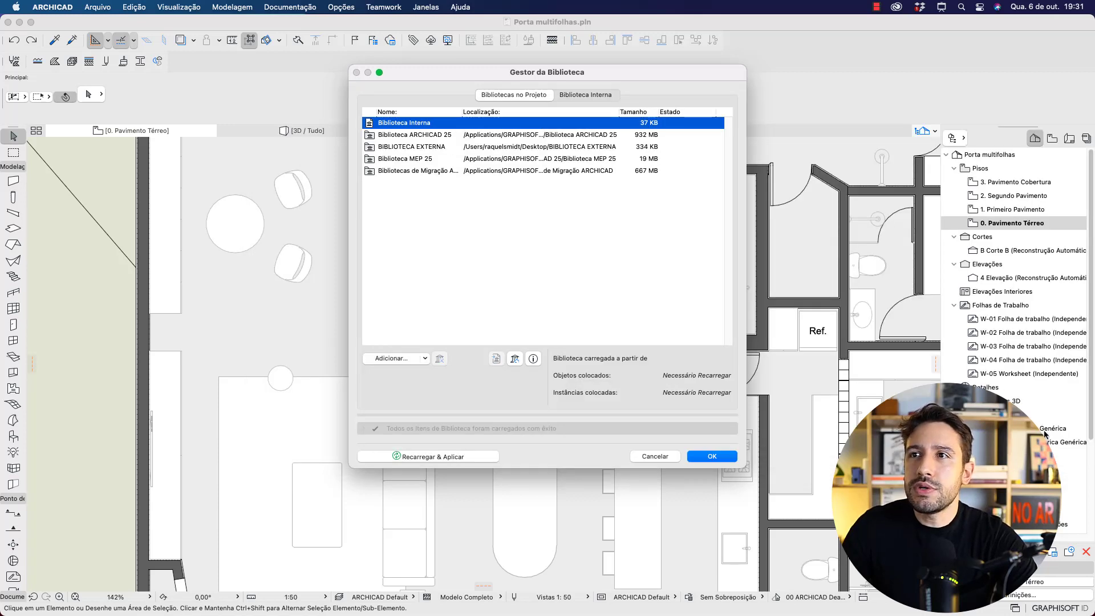
click(714, 455)
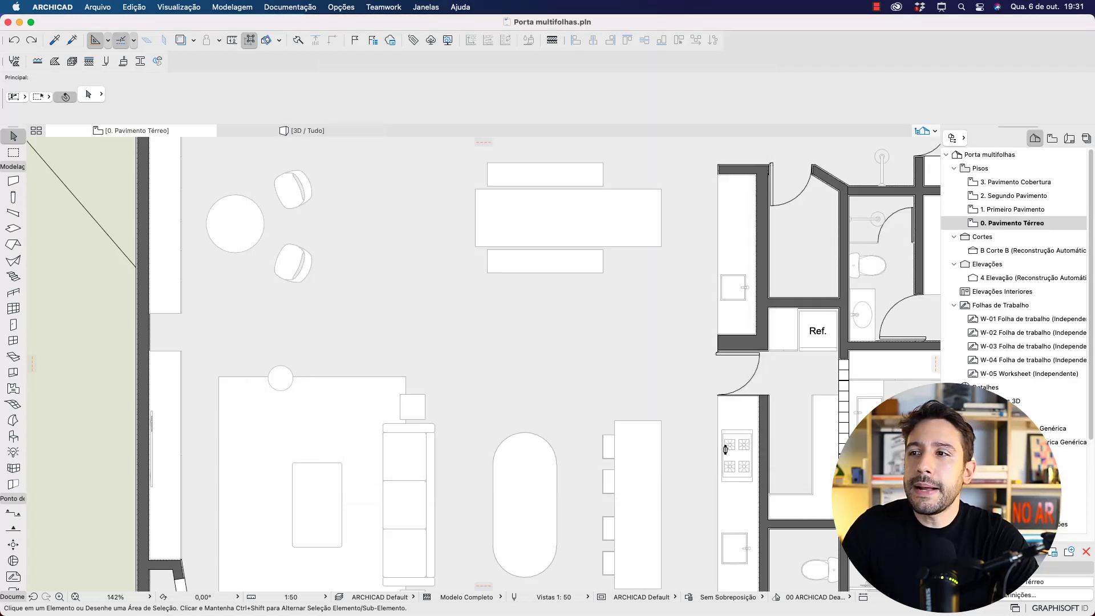
Step: Stretch the short wall above the kitchen door across the living area to the outer face of the opposite exterior wall
click(732, 345)
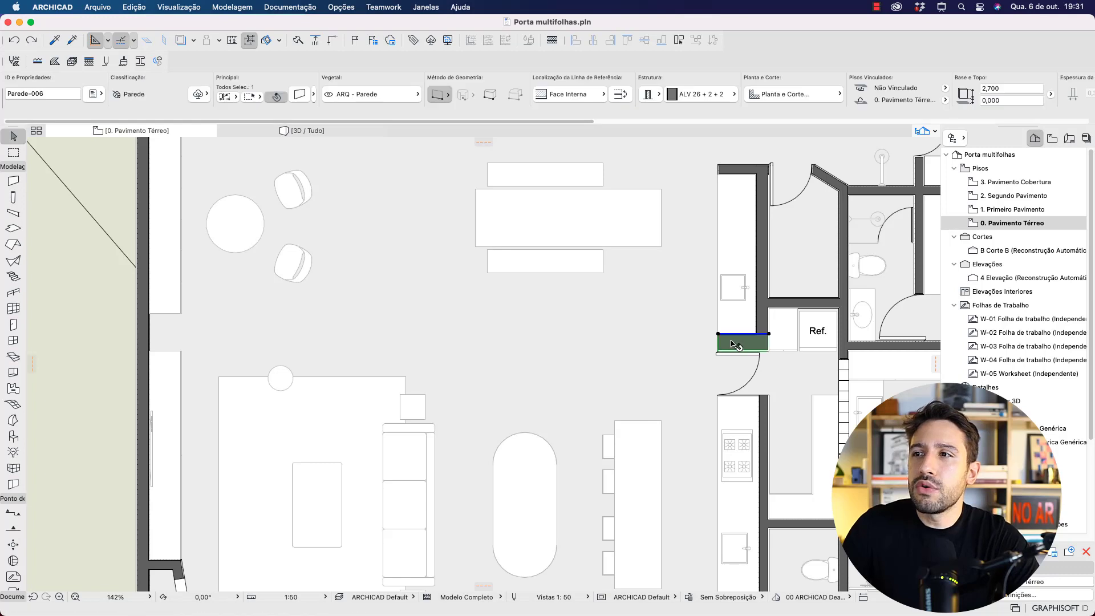
click(718, 334)
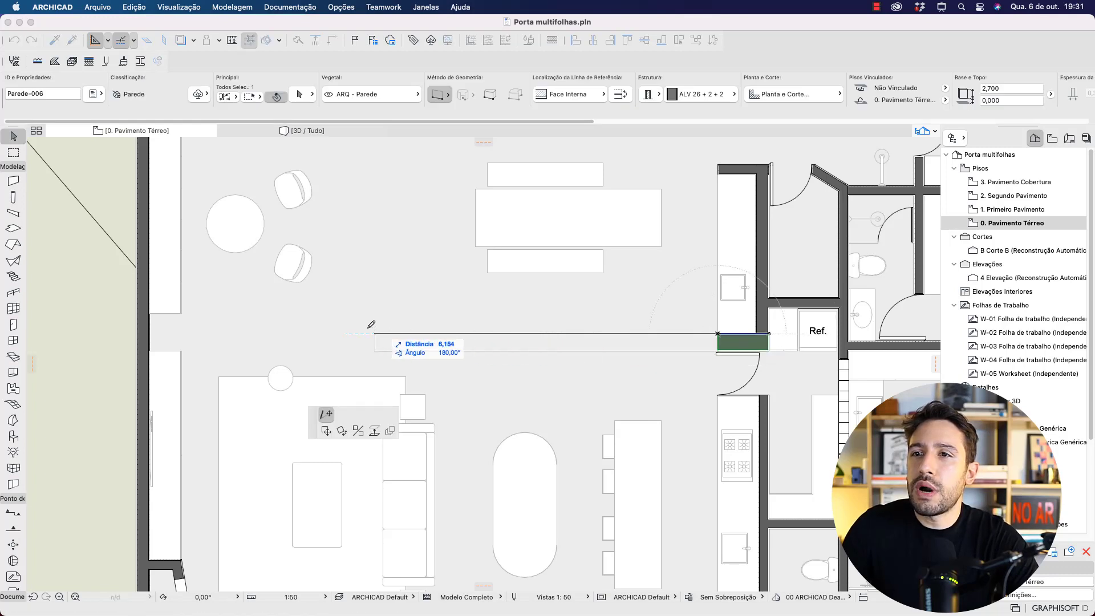
click(136, 334)
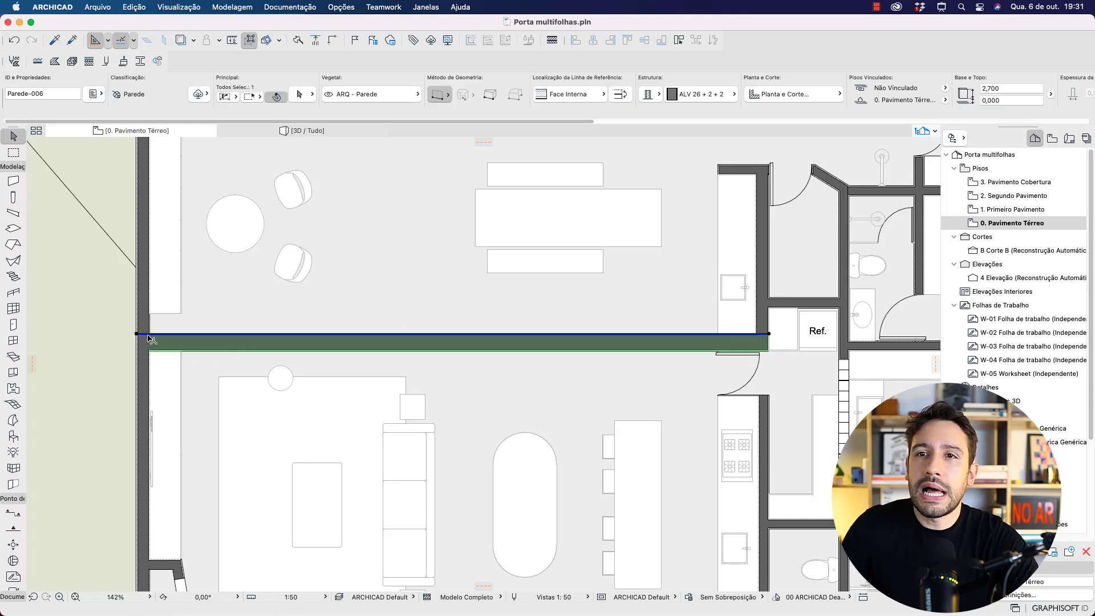
click(197, 391)
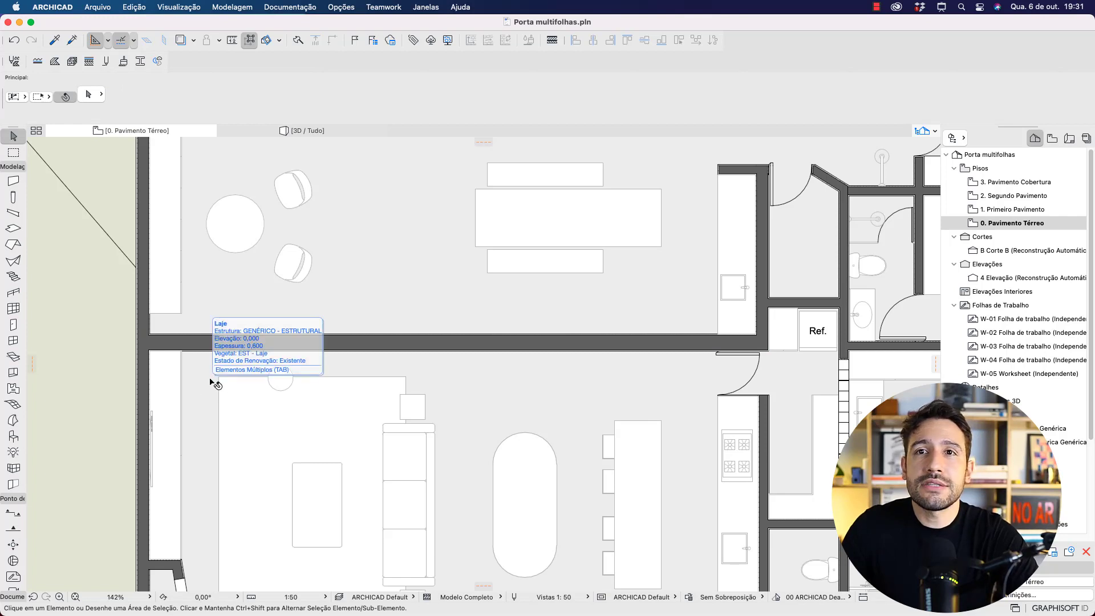
Step: Open the default door settings and choose PORTA MULTIFOLHAS from the linked library BIBLIOTECA EXTERNA
click(14, 324)
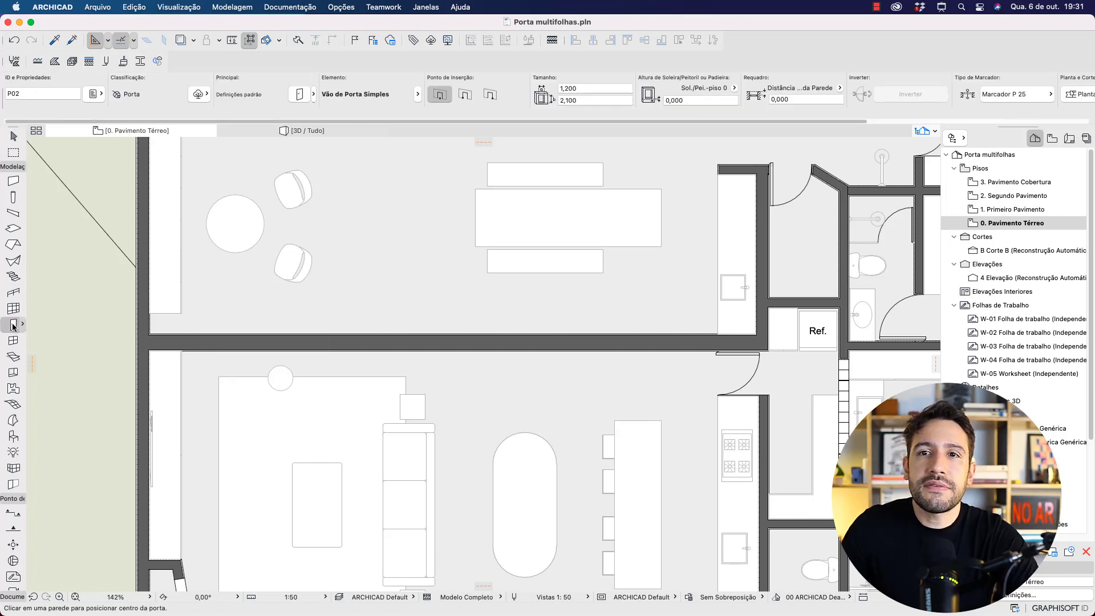
double_click(14, 324)
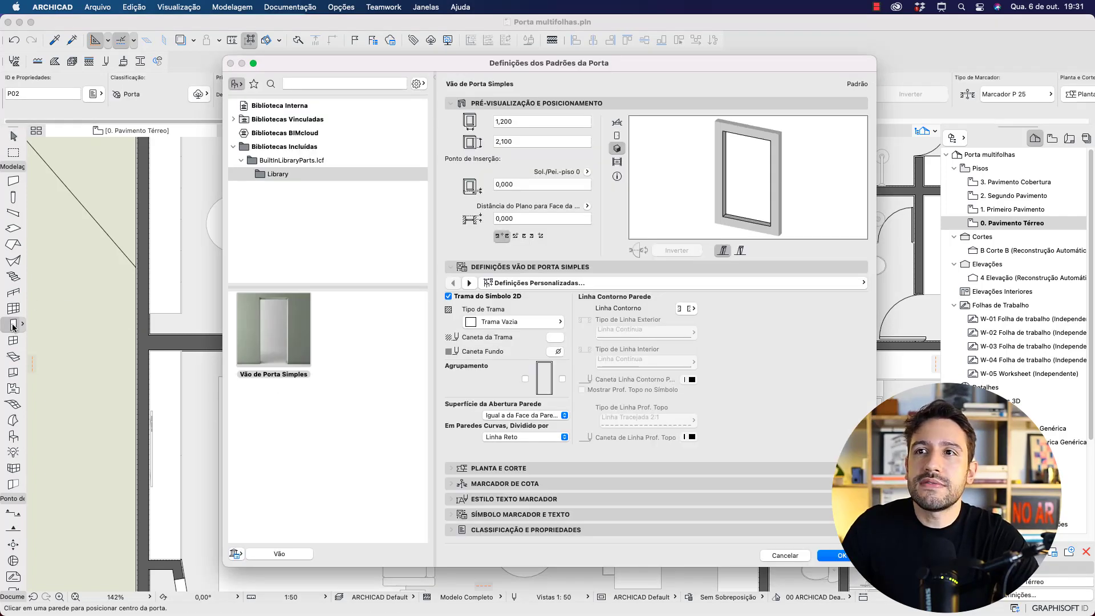
click(234, 119)
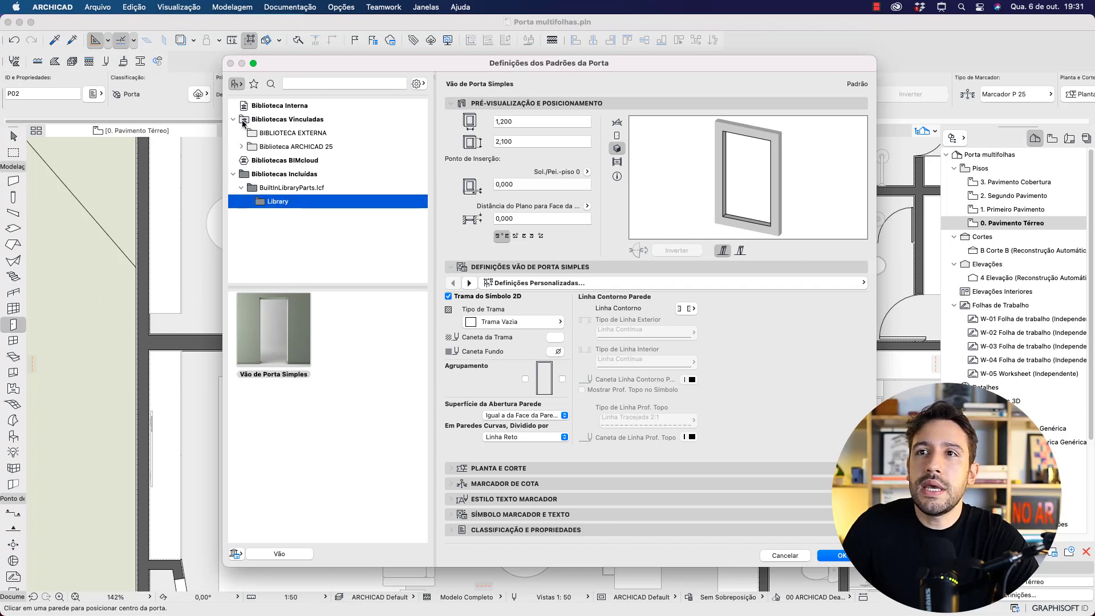
click(271, 134)
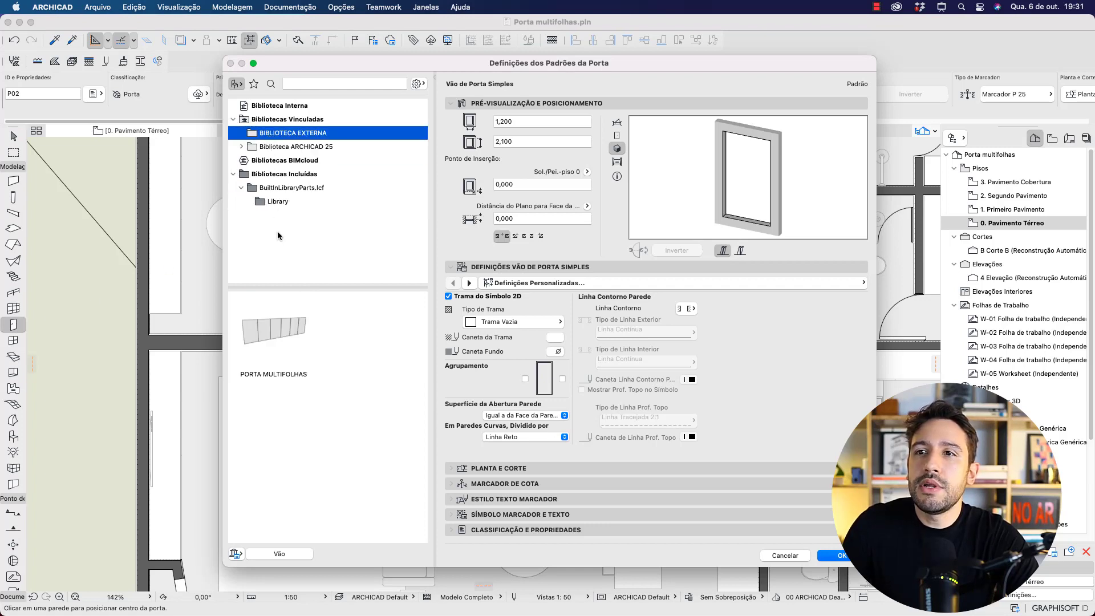
click(282, 333)
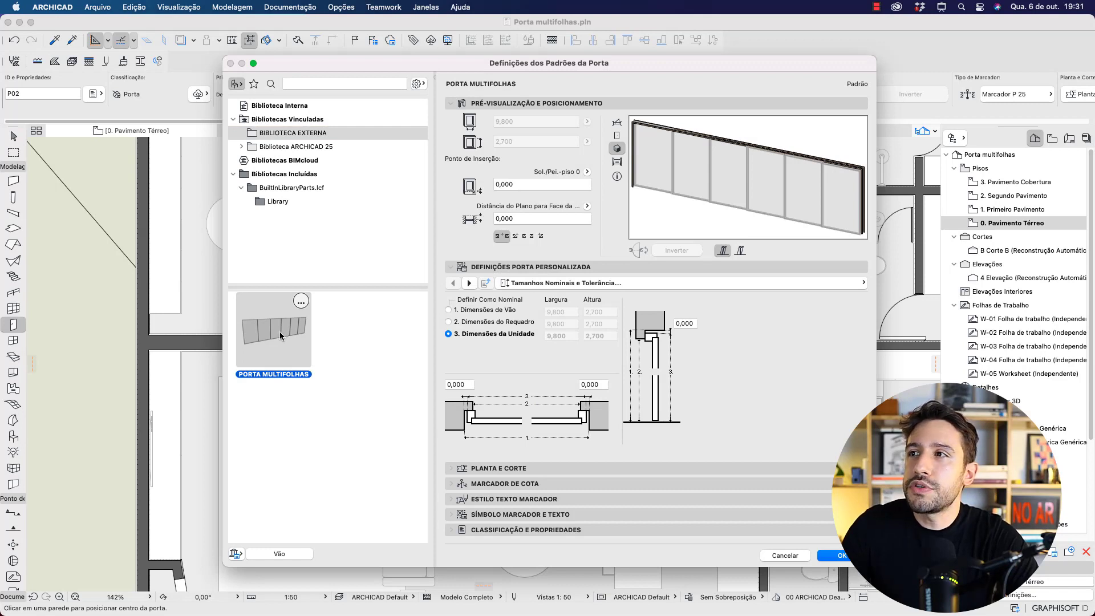
key(ctrl+shift+a)
mouse_move(622, 110)
mouse_down()
mouse_move(662, 142)
mouse_move(883, 245)
mouse_up()
key(Escape)
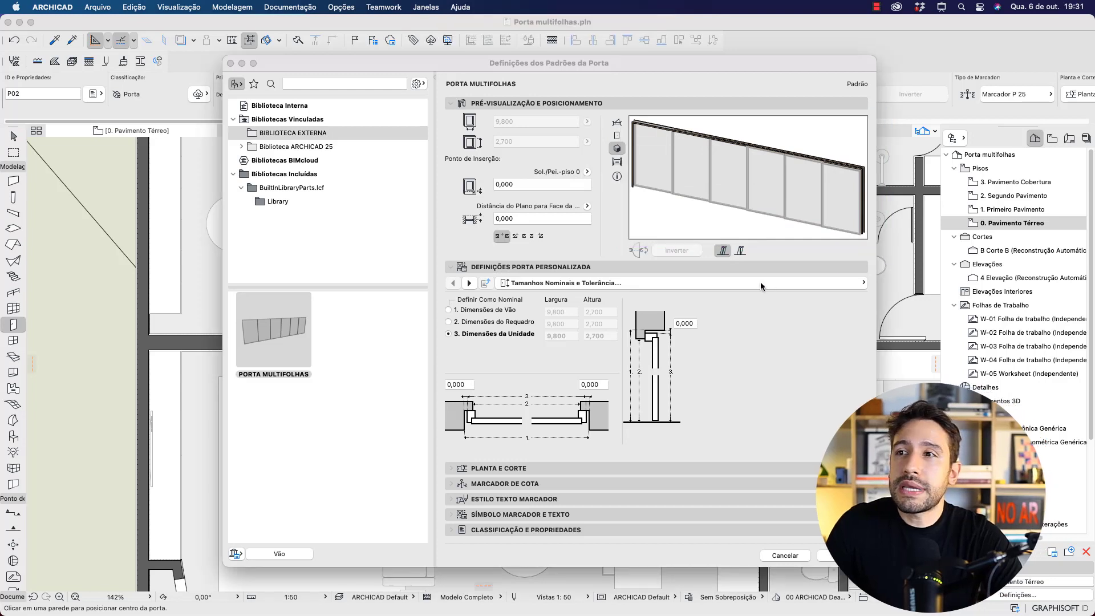
Step: Turn off the door's internal and external casings, Guarnição Interna and Guarnição Externa, and confirm the default door settings
click(762, 283)
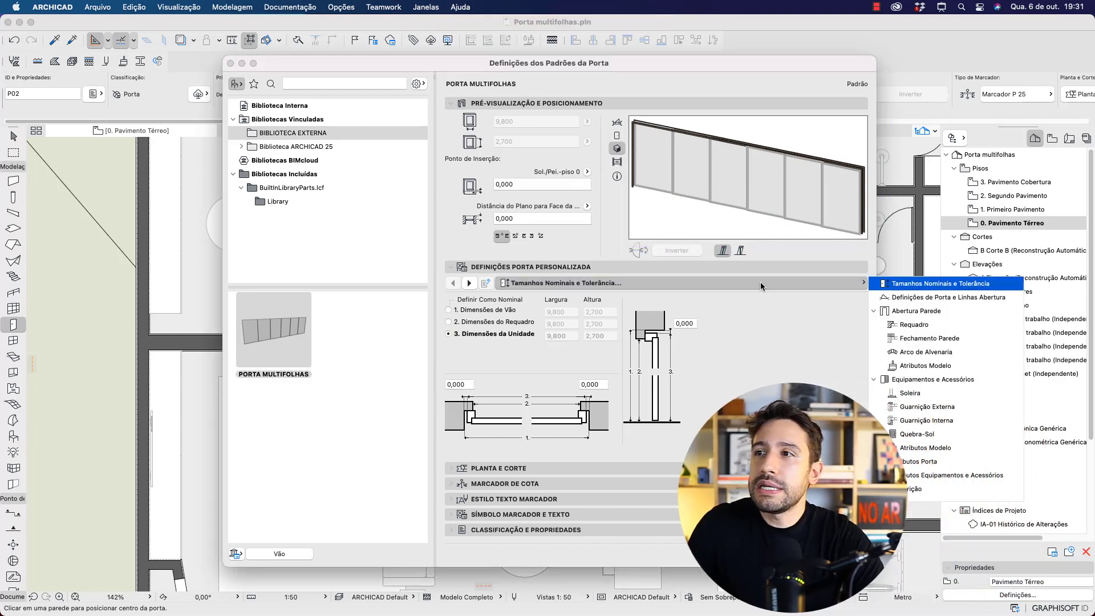
click(918, 421)
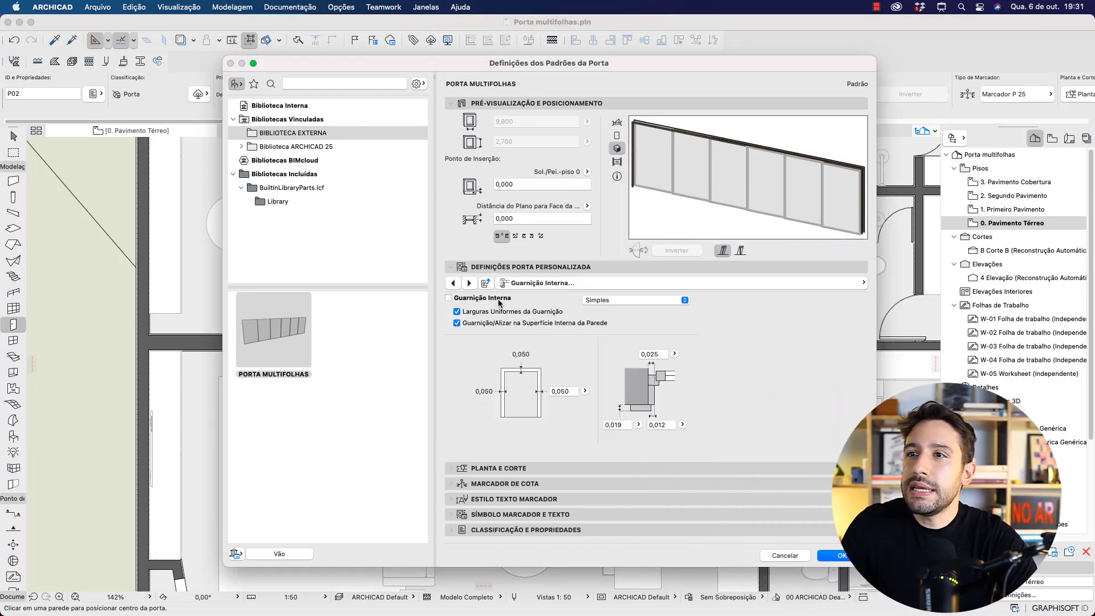
click(454, 283)
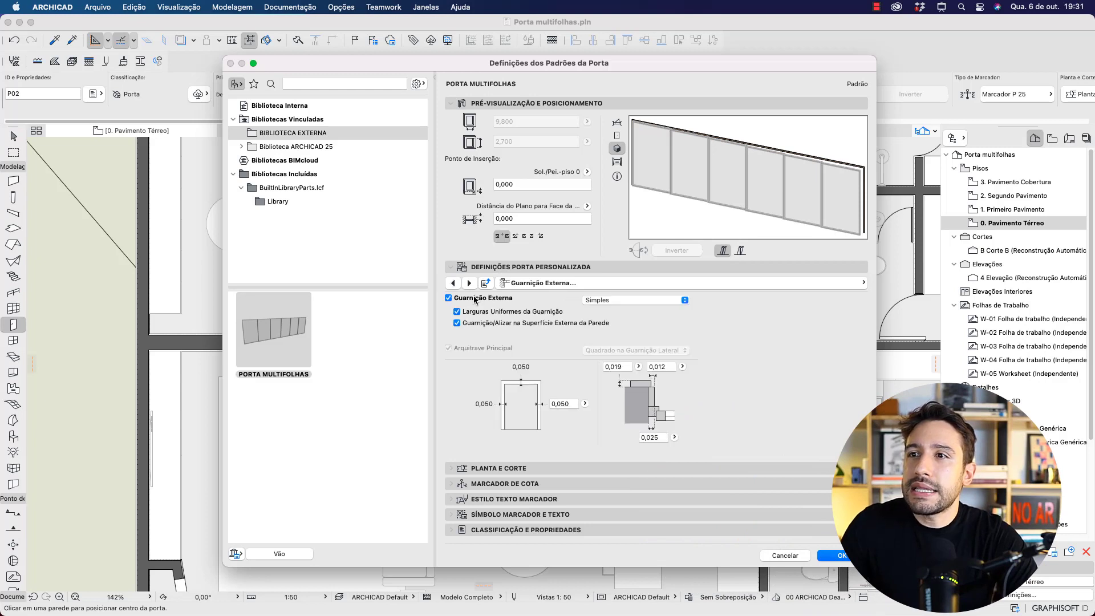
click(480, 298)
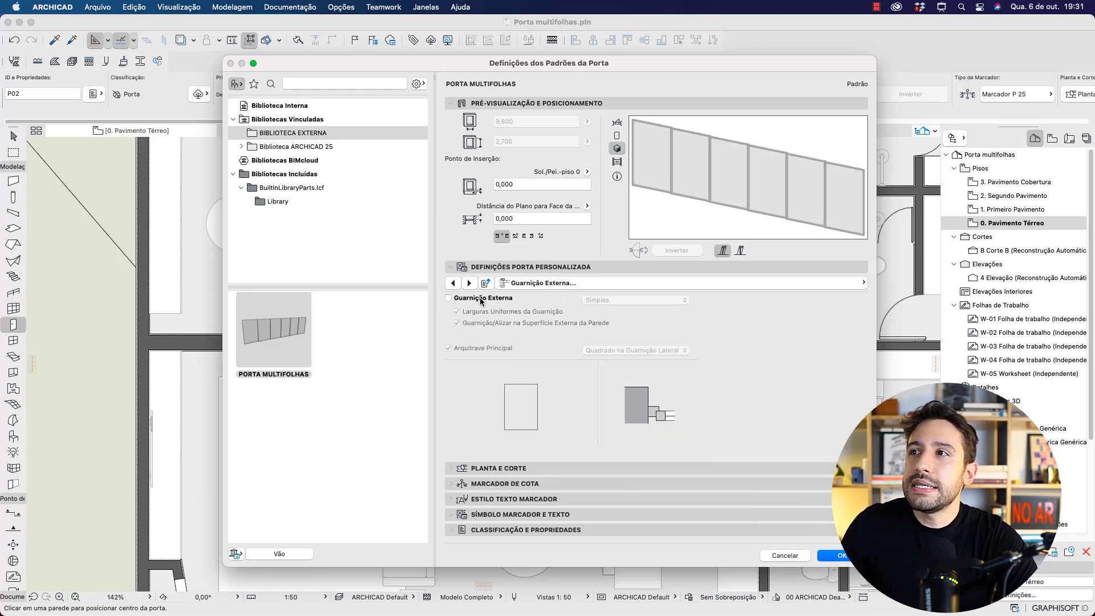
mouse_move(622, 101)
mouse_down()
mouse_move(881, 244)
mouse_move(871, 247)
mouse_up()
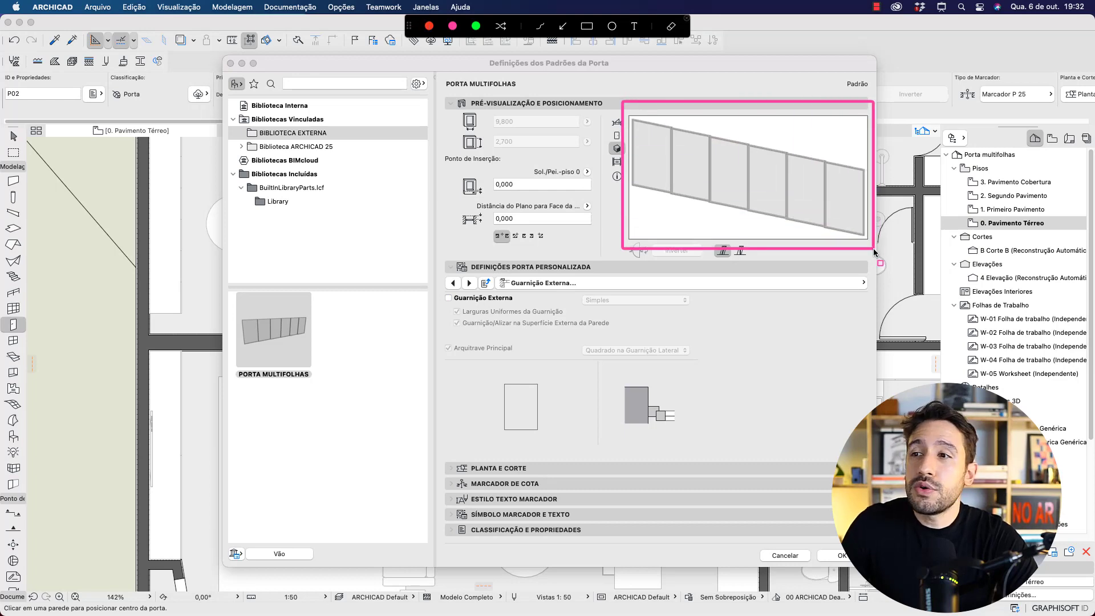
key(Escape)
key(Return)
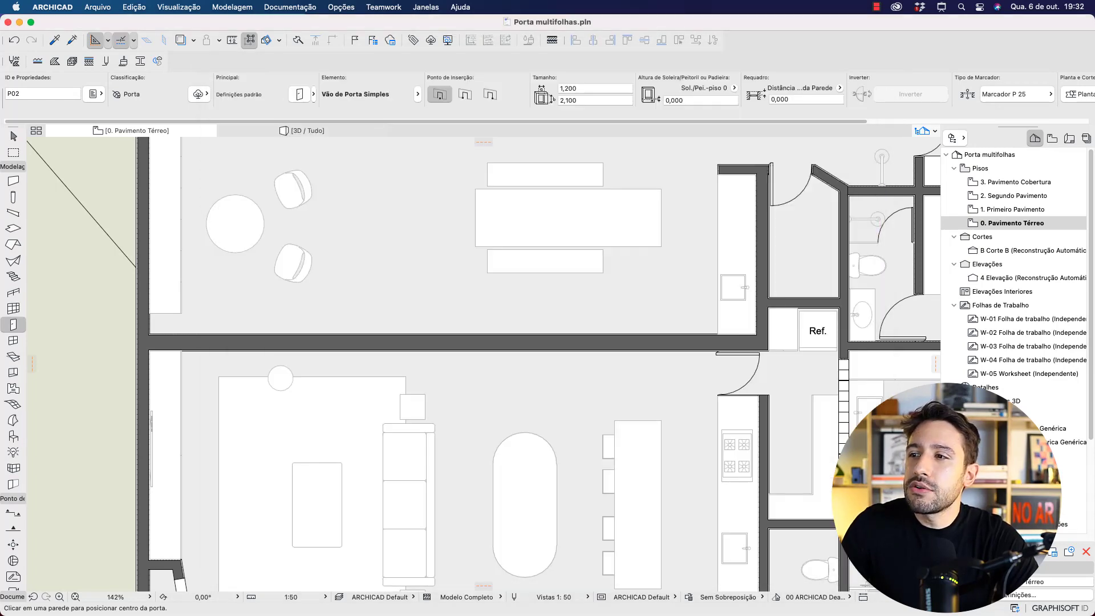
Step: Place the door in the long living-area wall and move it so its end meets the exterior wall's inner face
click(494, 344)
click(493, 339)
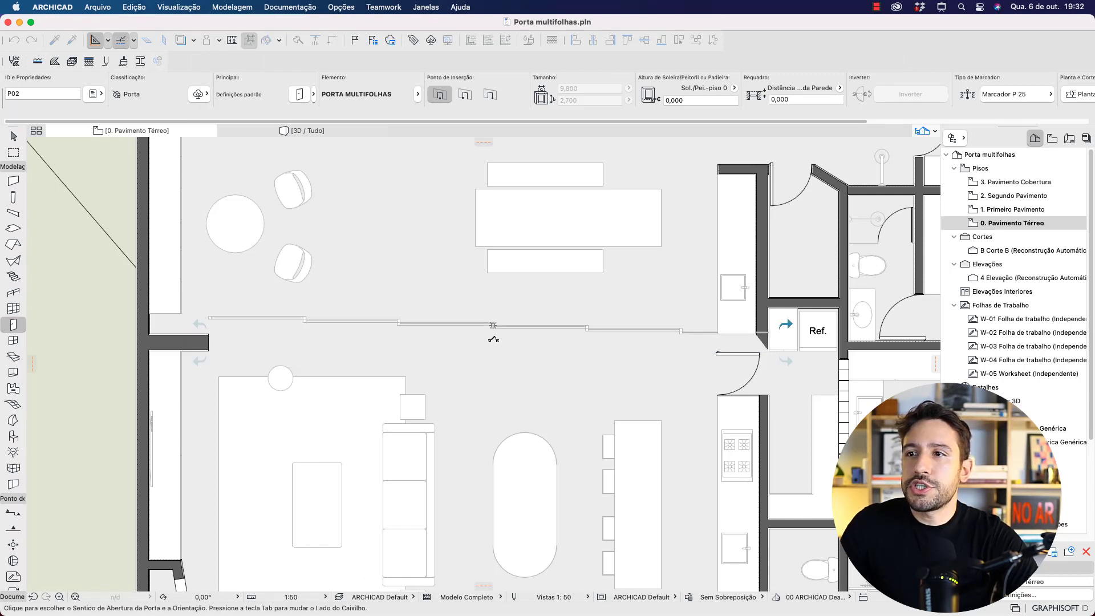
key(Escape)
click(209, 352)
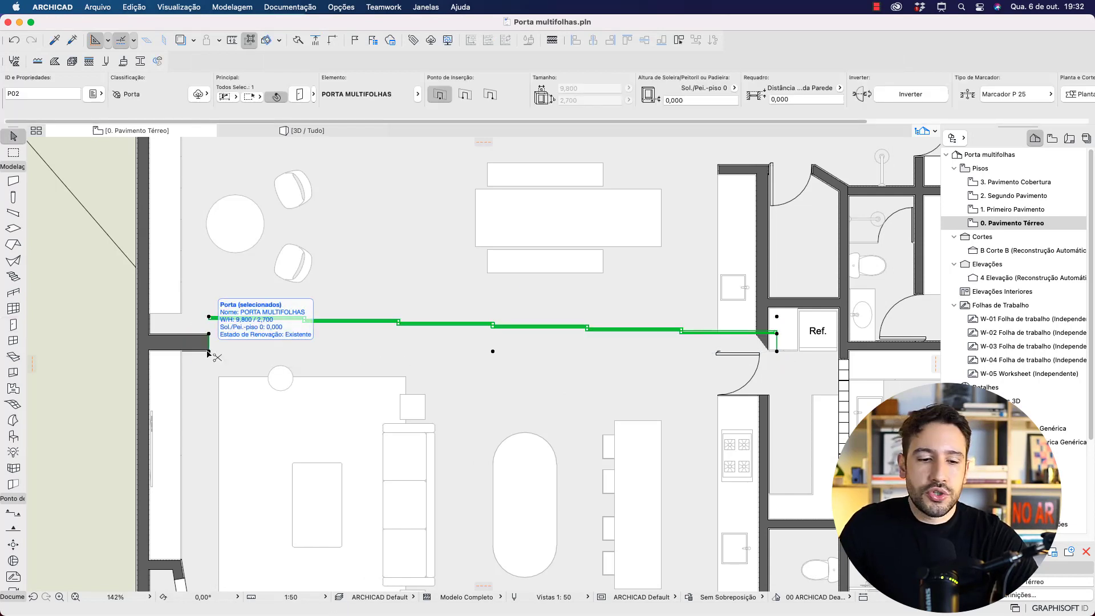
click(208, 351)
click(149, 350)
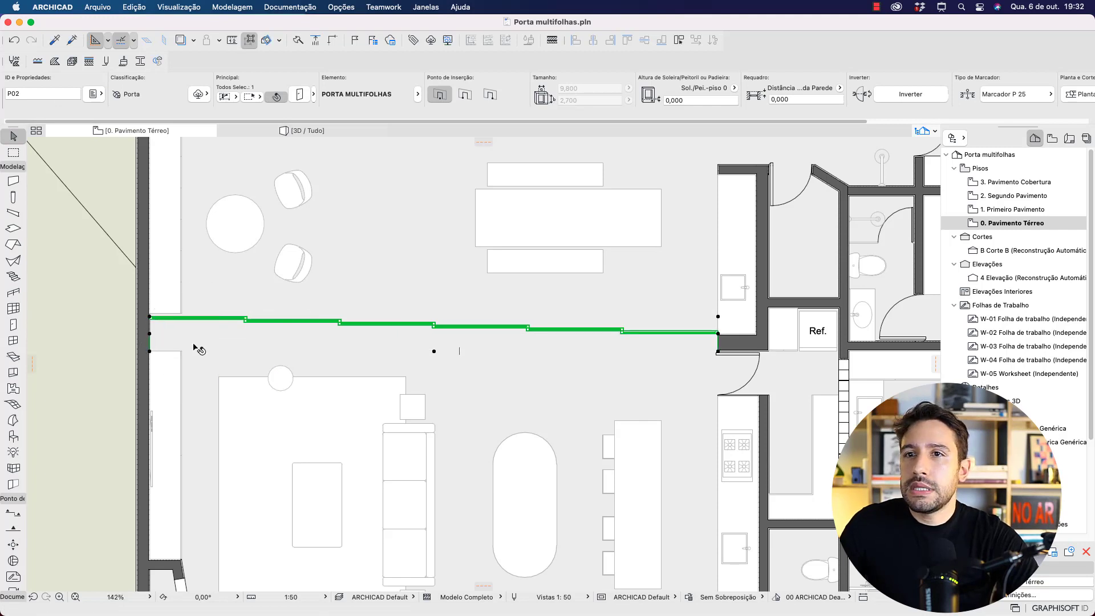
Step: Split the long wall in line with the kitchen counter's edge, separating the part that holds the door
click(383, 371)
click(484, 345)
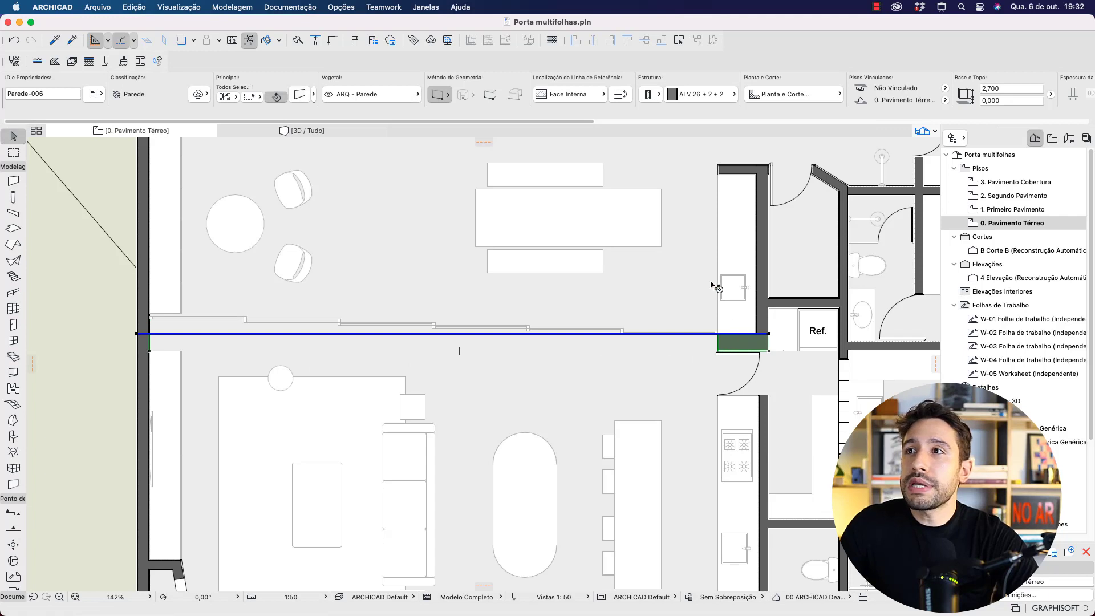
click(297, 40)
click(718, 180)
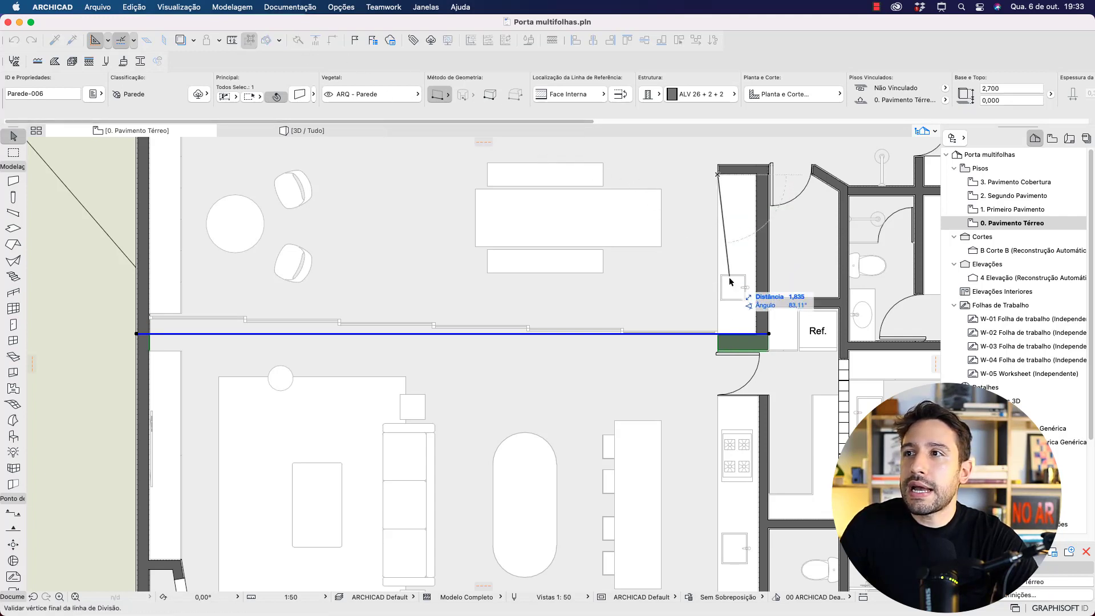
click(710, 373)
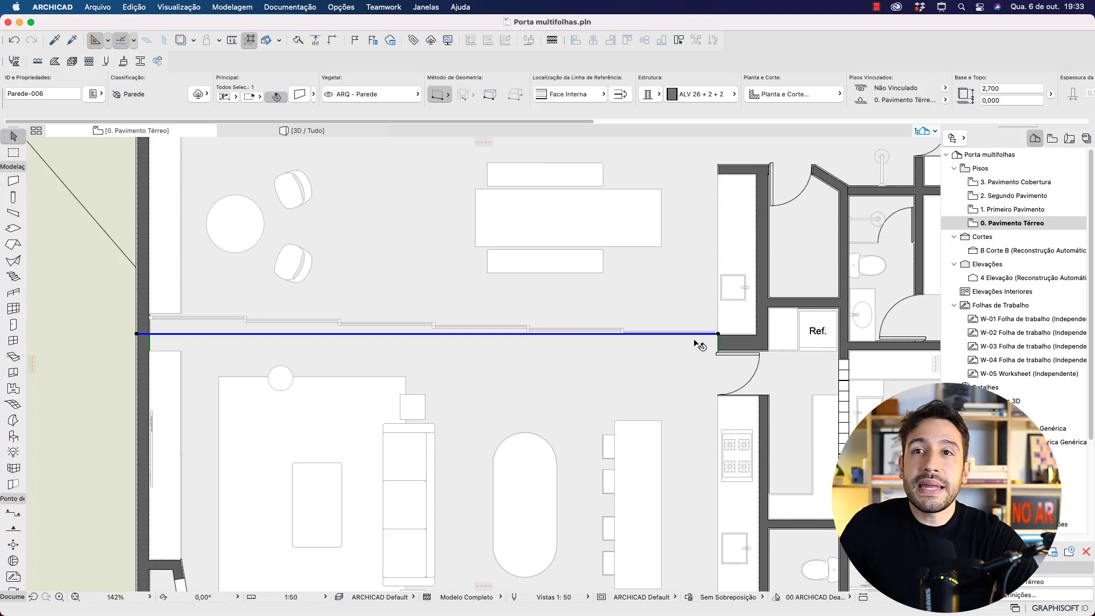
Step: Move the wall segment holding the door about 0.13 m perpendicular to its length, towards the living room
scroll(700, 344, up, 3)
click(689, 345)
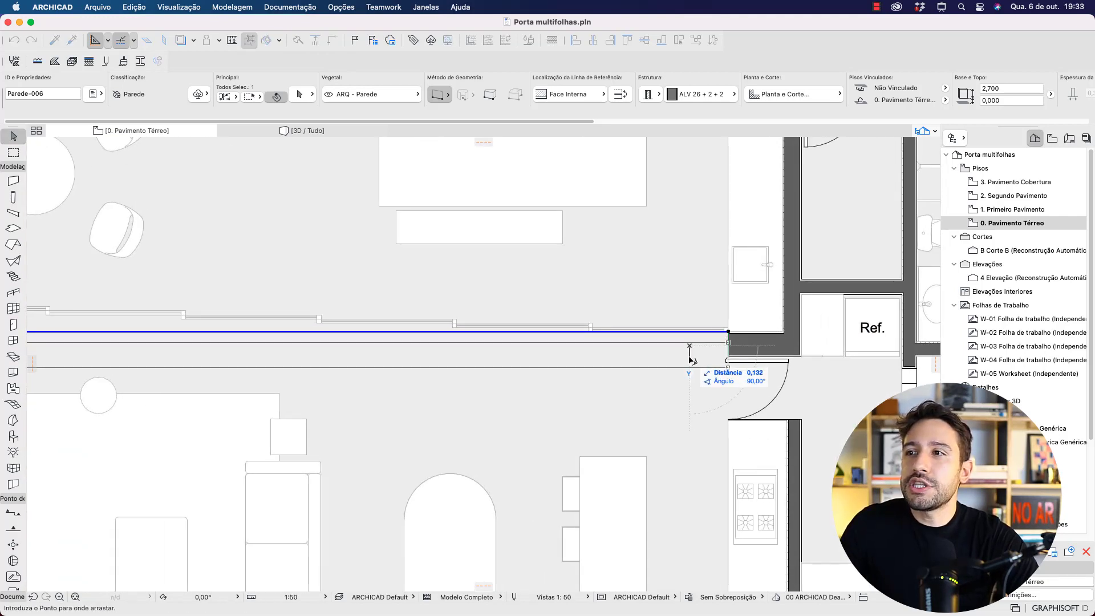
click(691, 359)
click(713, 398)
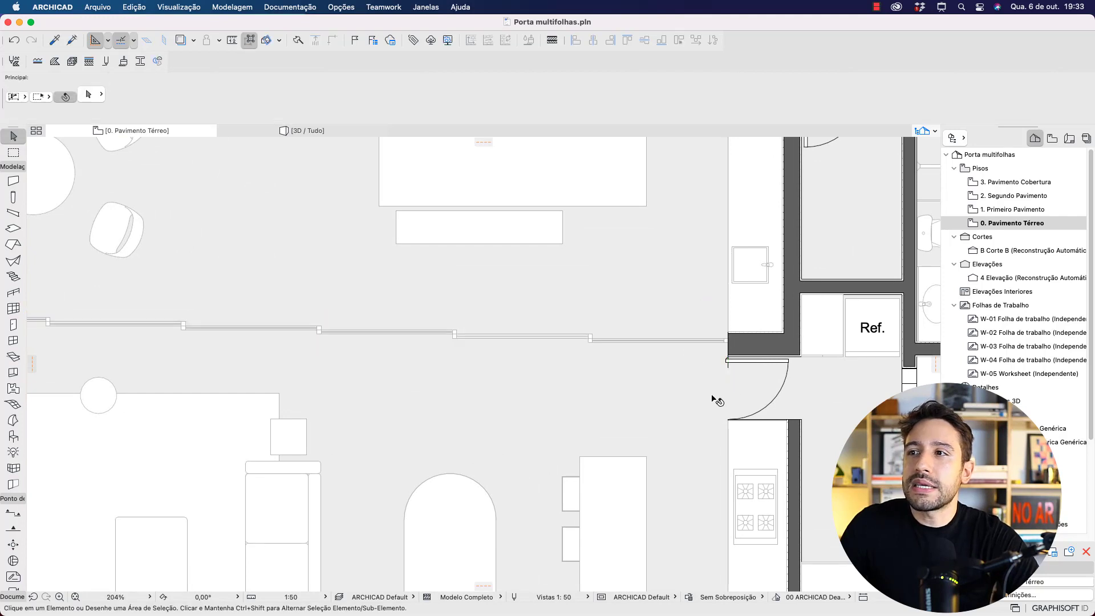
Step: Change the door's wall segment to the basic structure with the GENÉRICO material and set its thickness to 0
click(714, 344)
click(649, 94)
click(664, 96)
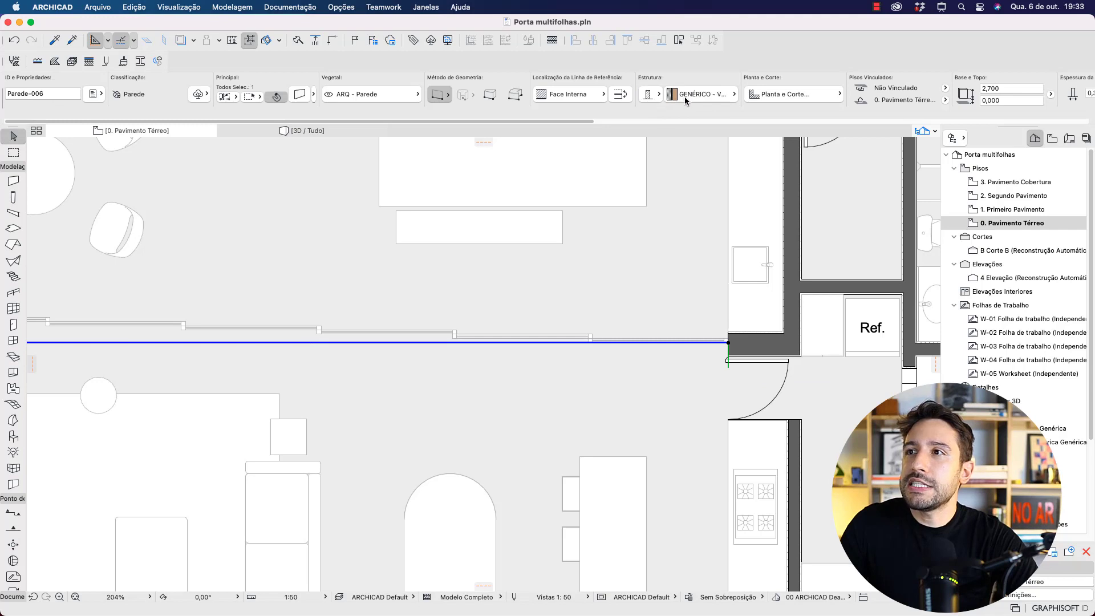
scroll(686, 97, right, 5)
click(867, 93)
drag(866, 93, 826, 93)
text(0)
key(Return)
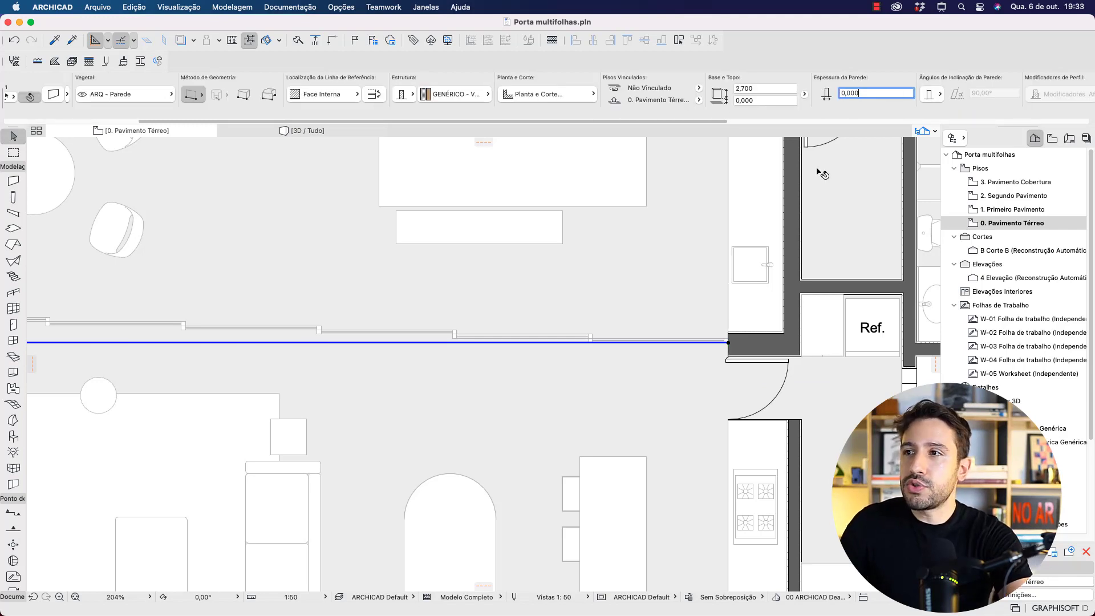
click(820, 173)
click(720, 346)
key(Escape)
scroll(724, 351, down, 3)
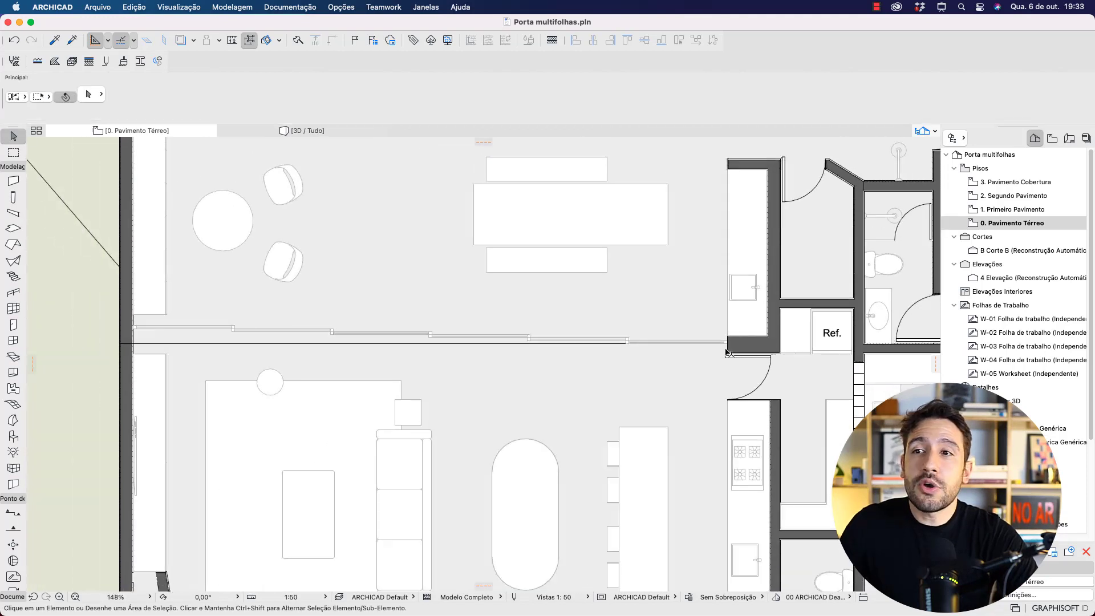
click(392, 346)
click(152, 340)
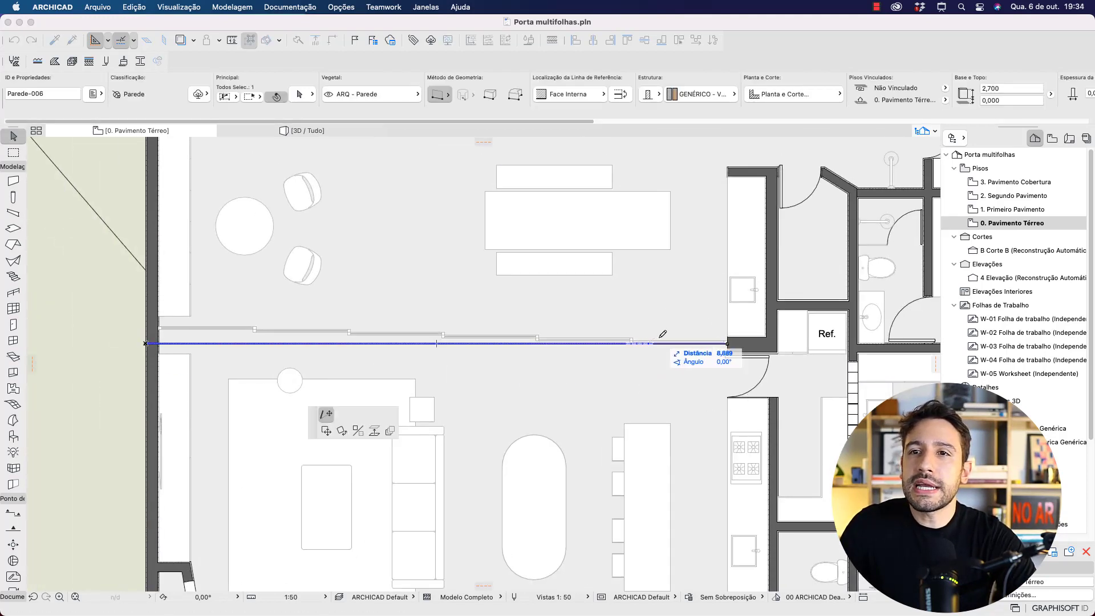
scroll(727, 341, up, 3)
scroll(728, 338, up, 2)
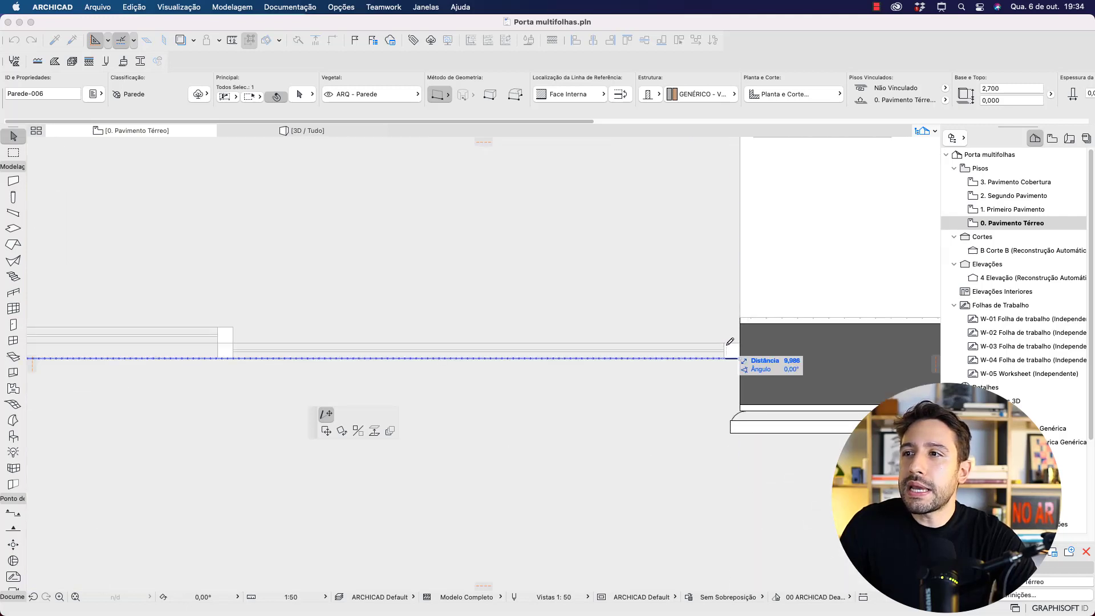
key(Escape)
key(Escape)
Step: Open the 3D view of the house and select the multi-leaf sliding door to inspect it
scroll(733, 365, down, 8)
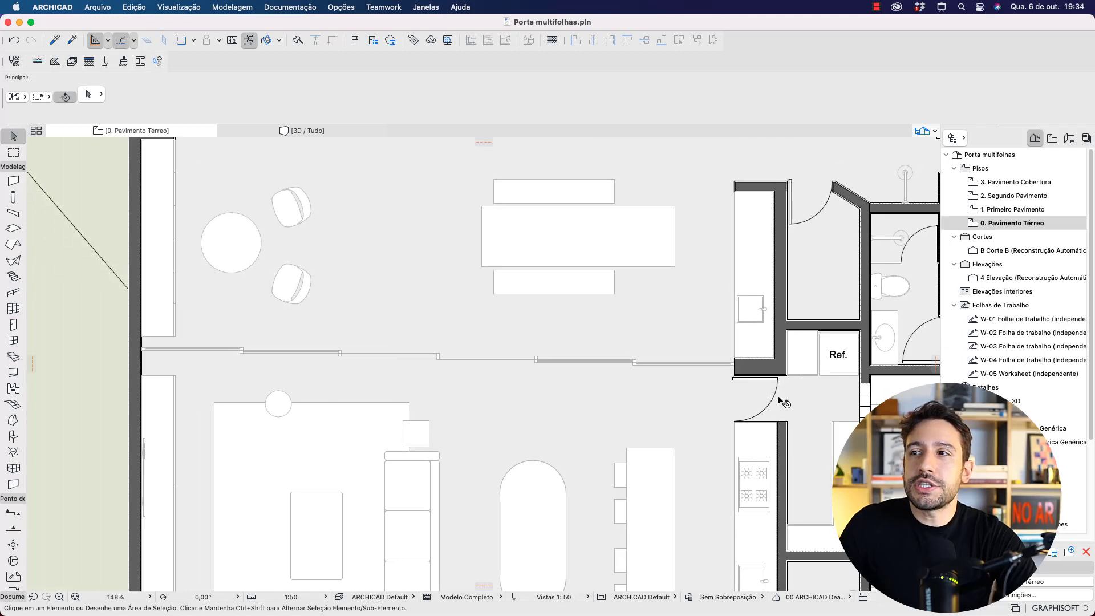
key(F3)
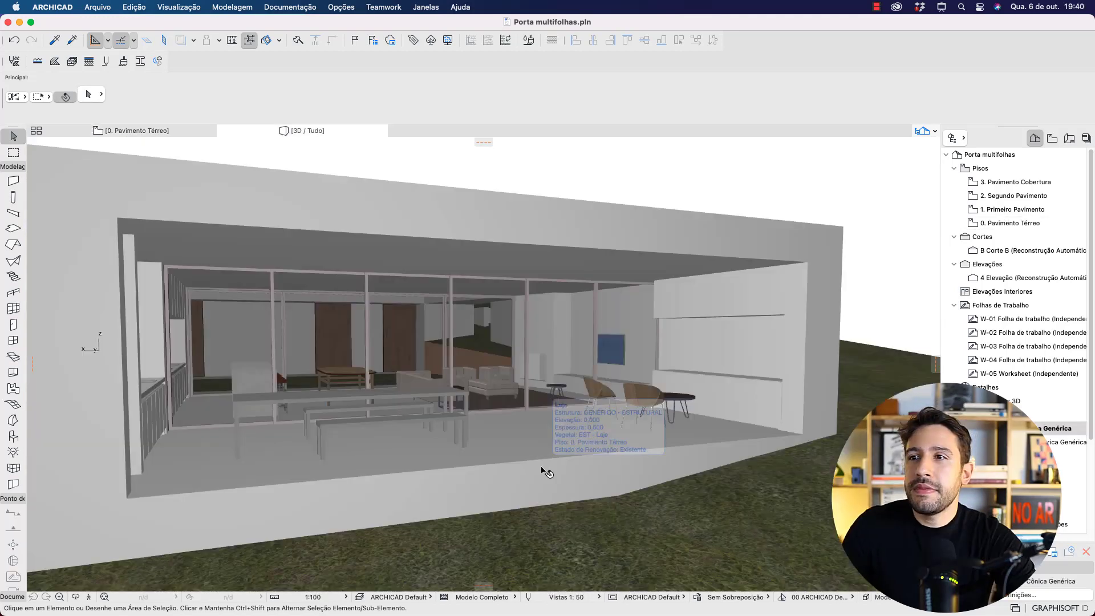
click(522, 360)
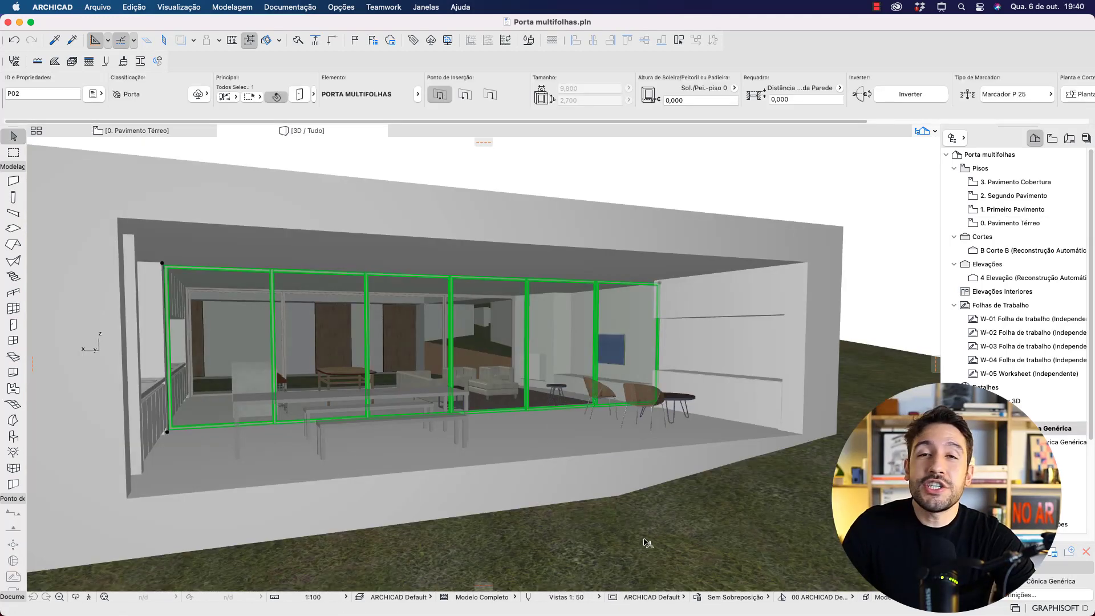